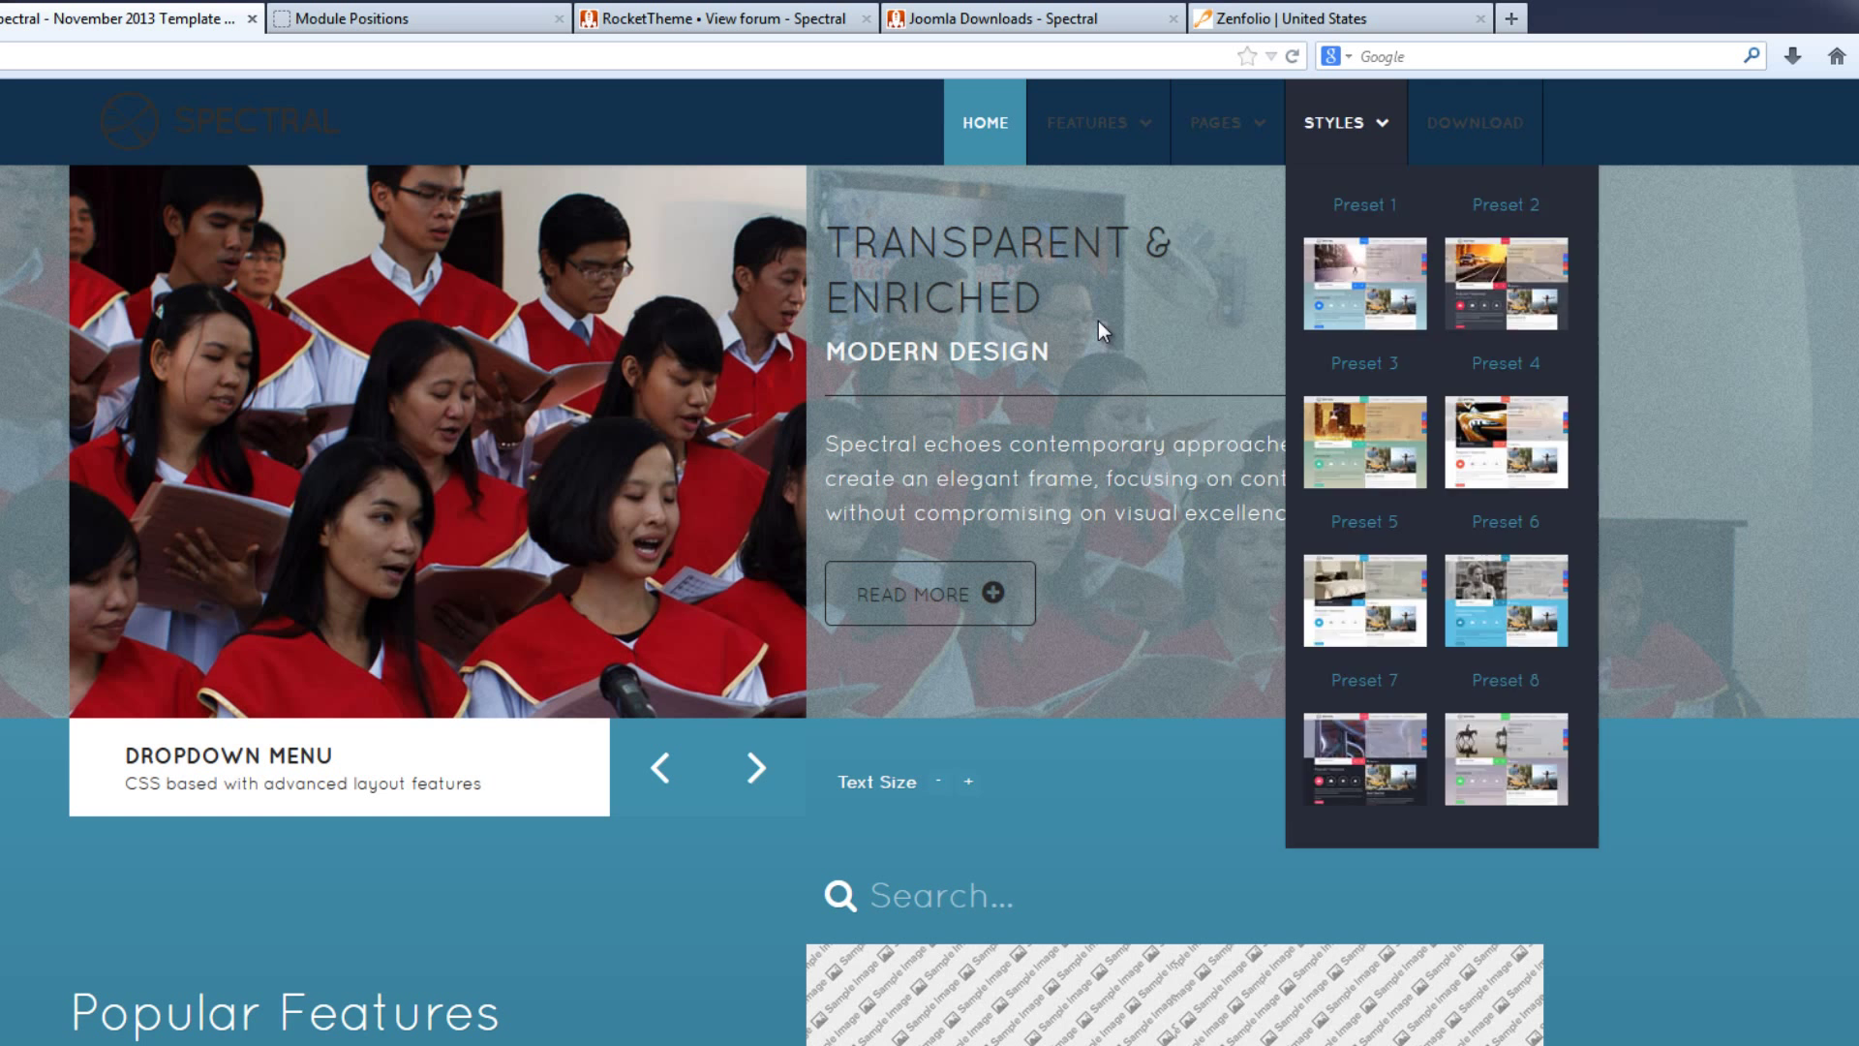
# - Set the header background color to light blue #73b8f0 in the rt_spectral template's style settings
pyautogui.moveTo(1068, 140)
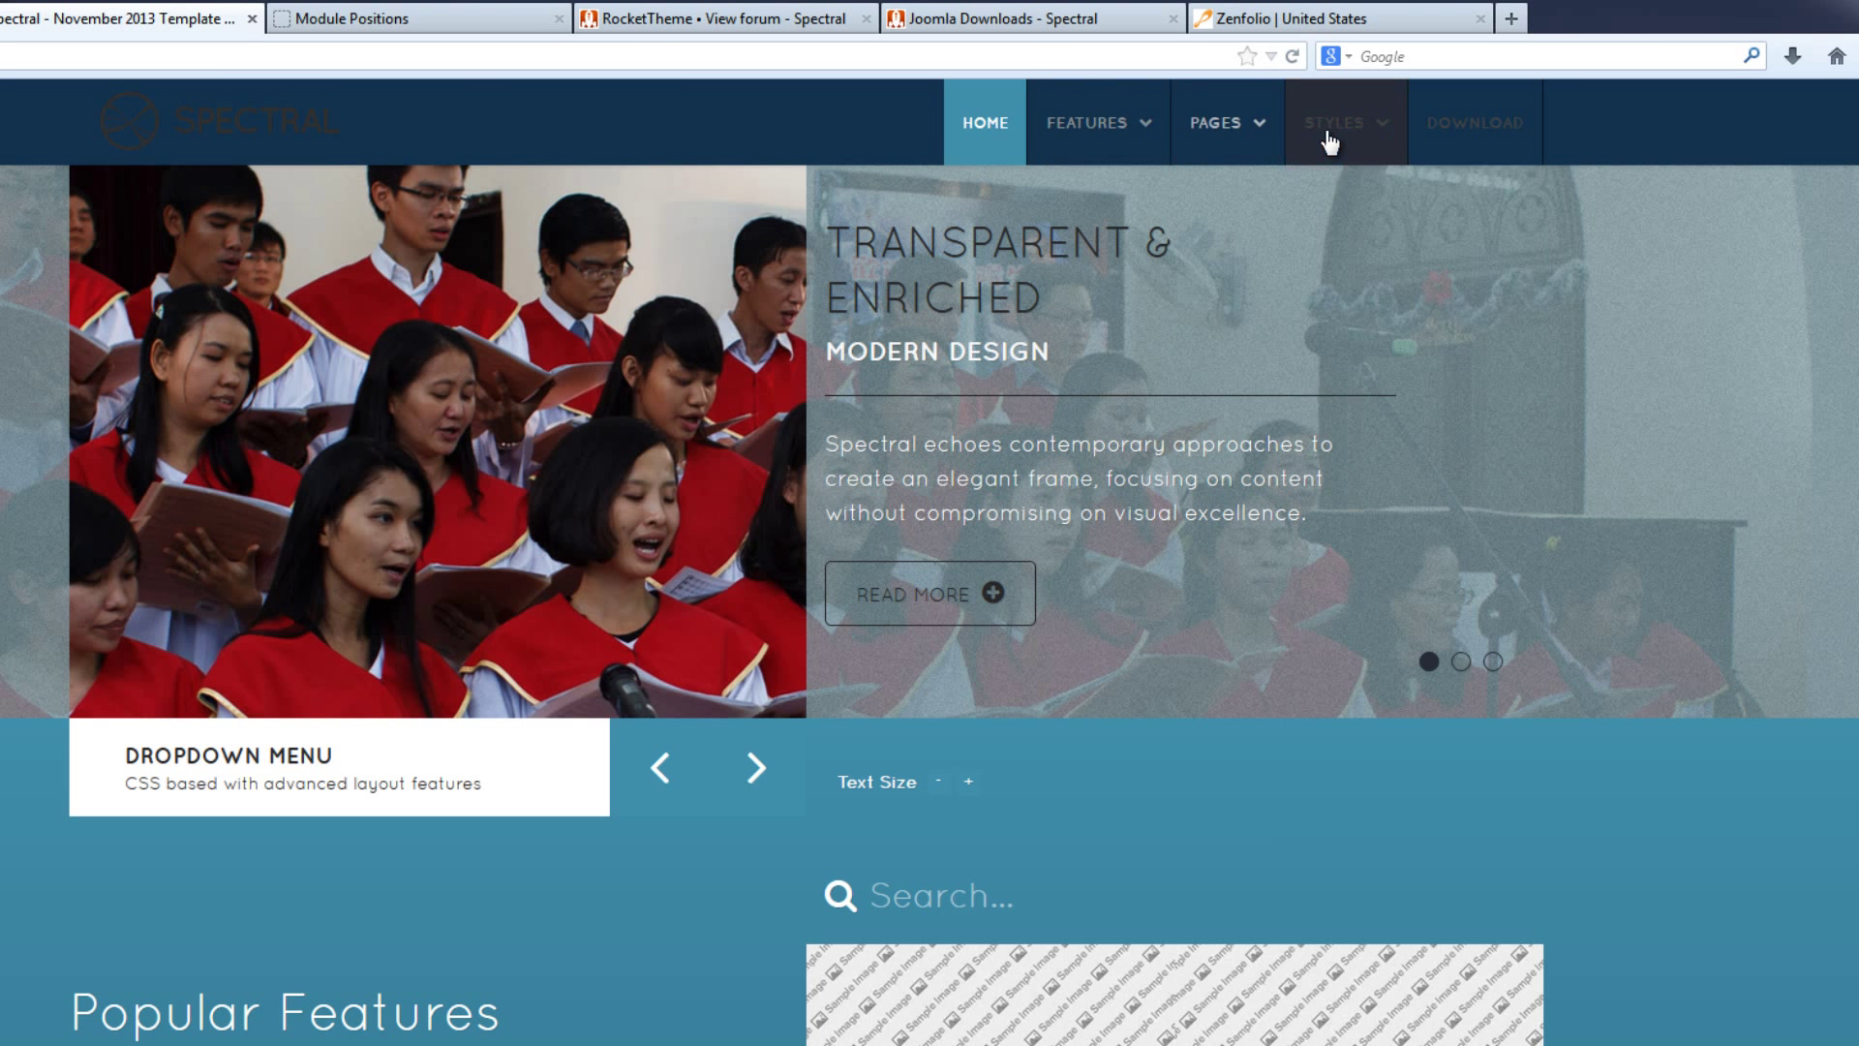
pyautogui.moveTo(1240, 257)
pyautogui.hotkey('ctrl', 'Tab')
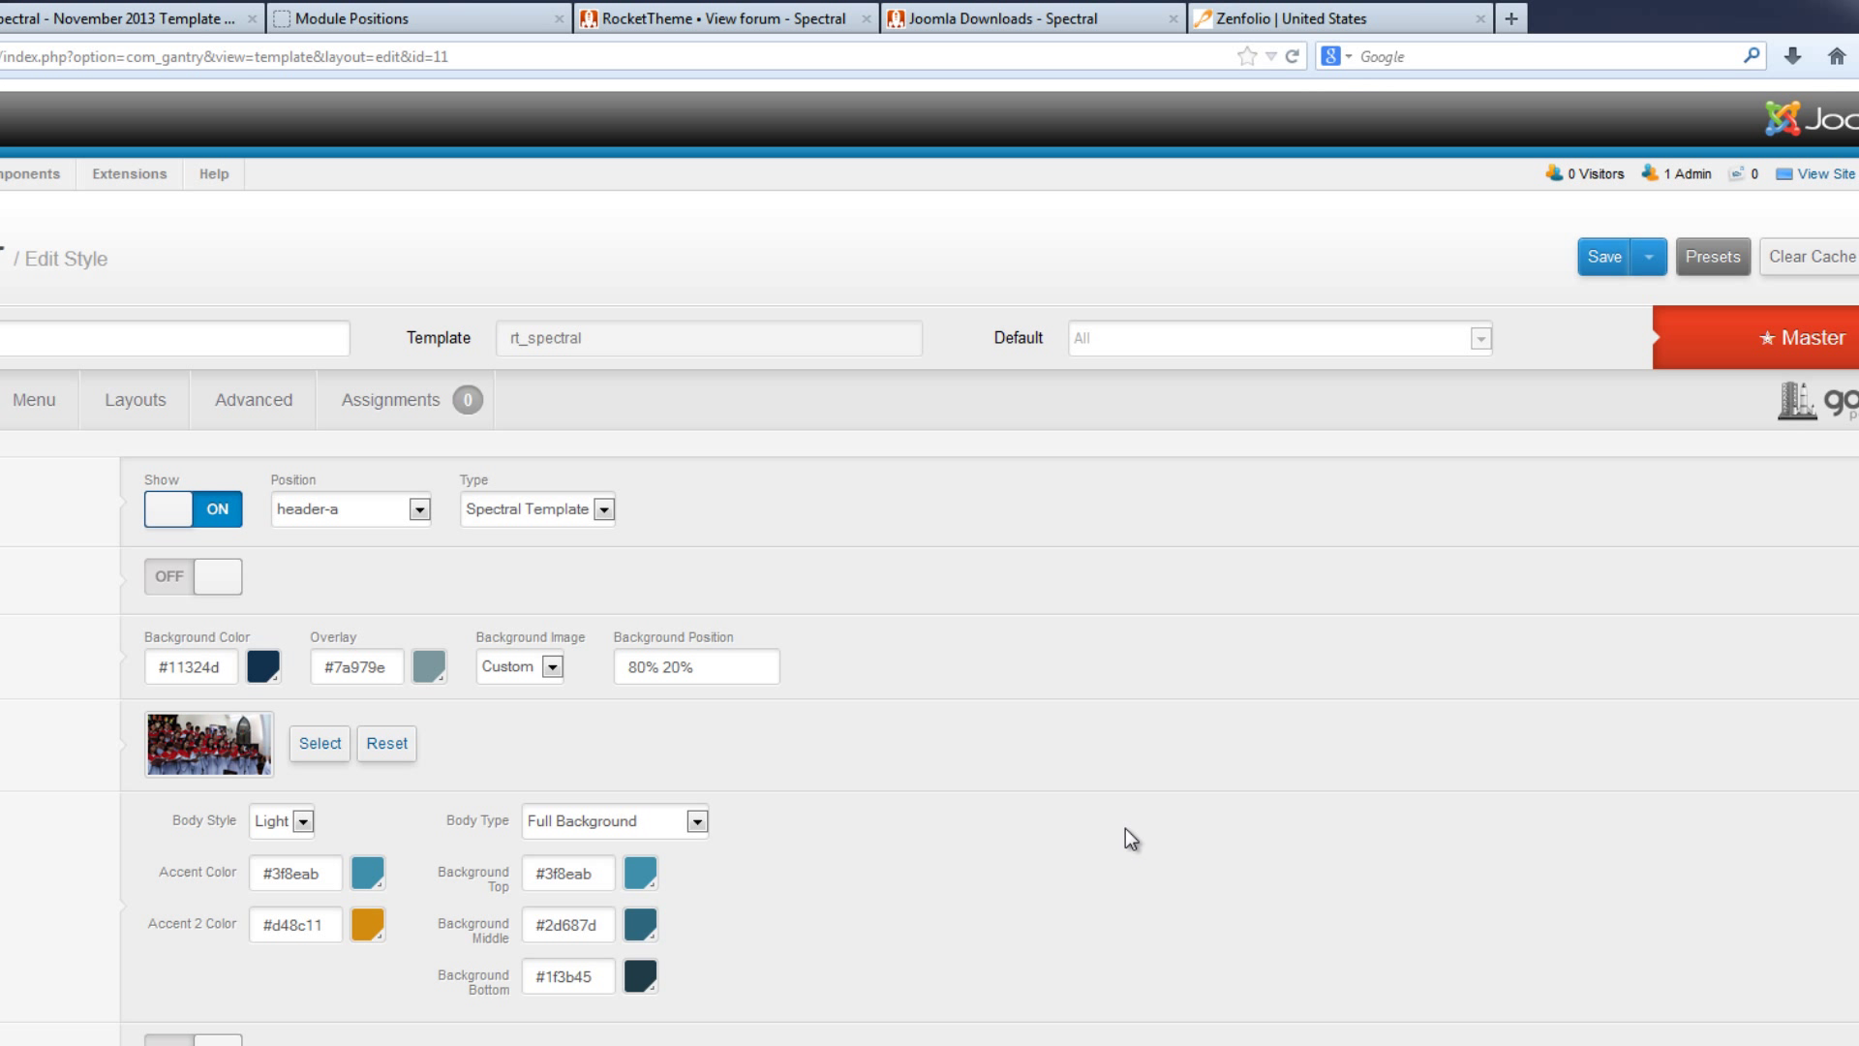
pyautogui.click(263, 669)
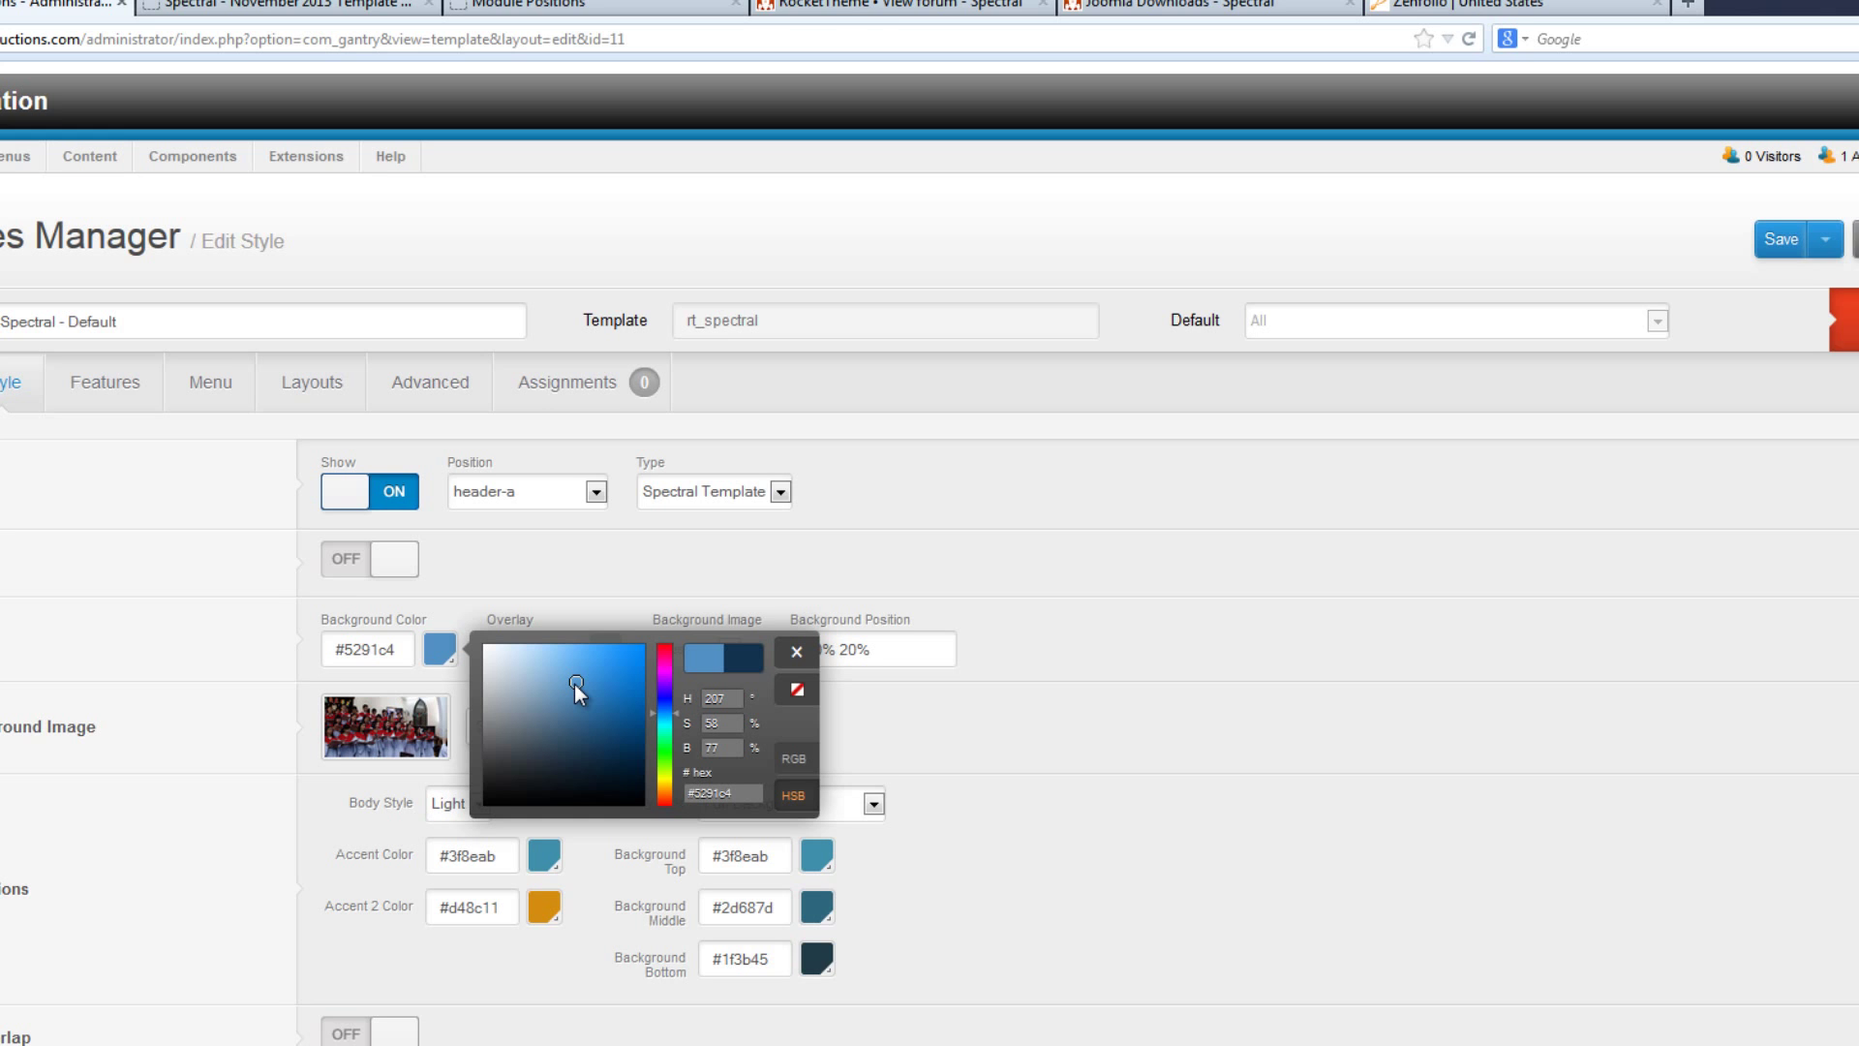
pyautogui.moveTo(452, 698); pyautogui.dragTo(388, 672)
pyautogui.moveTo(742, 637); pyautogui.dragTo(746, 637)
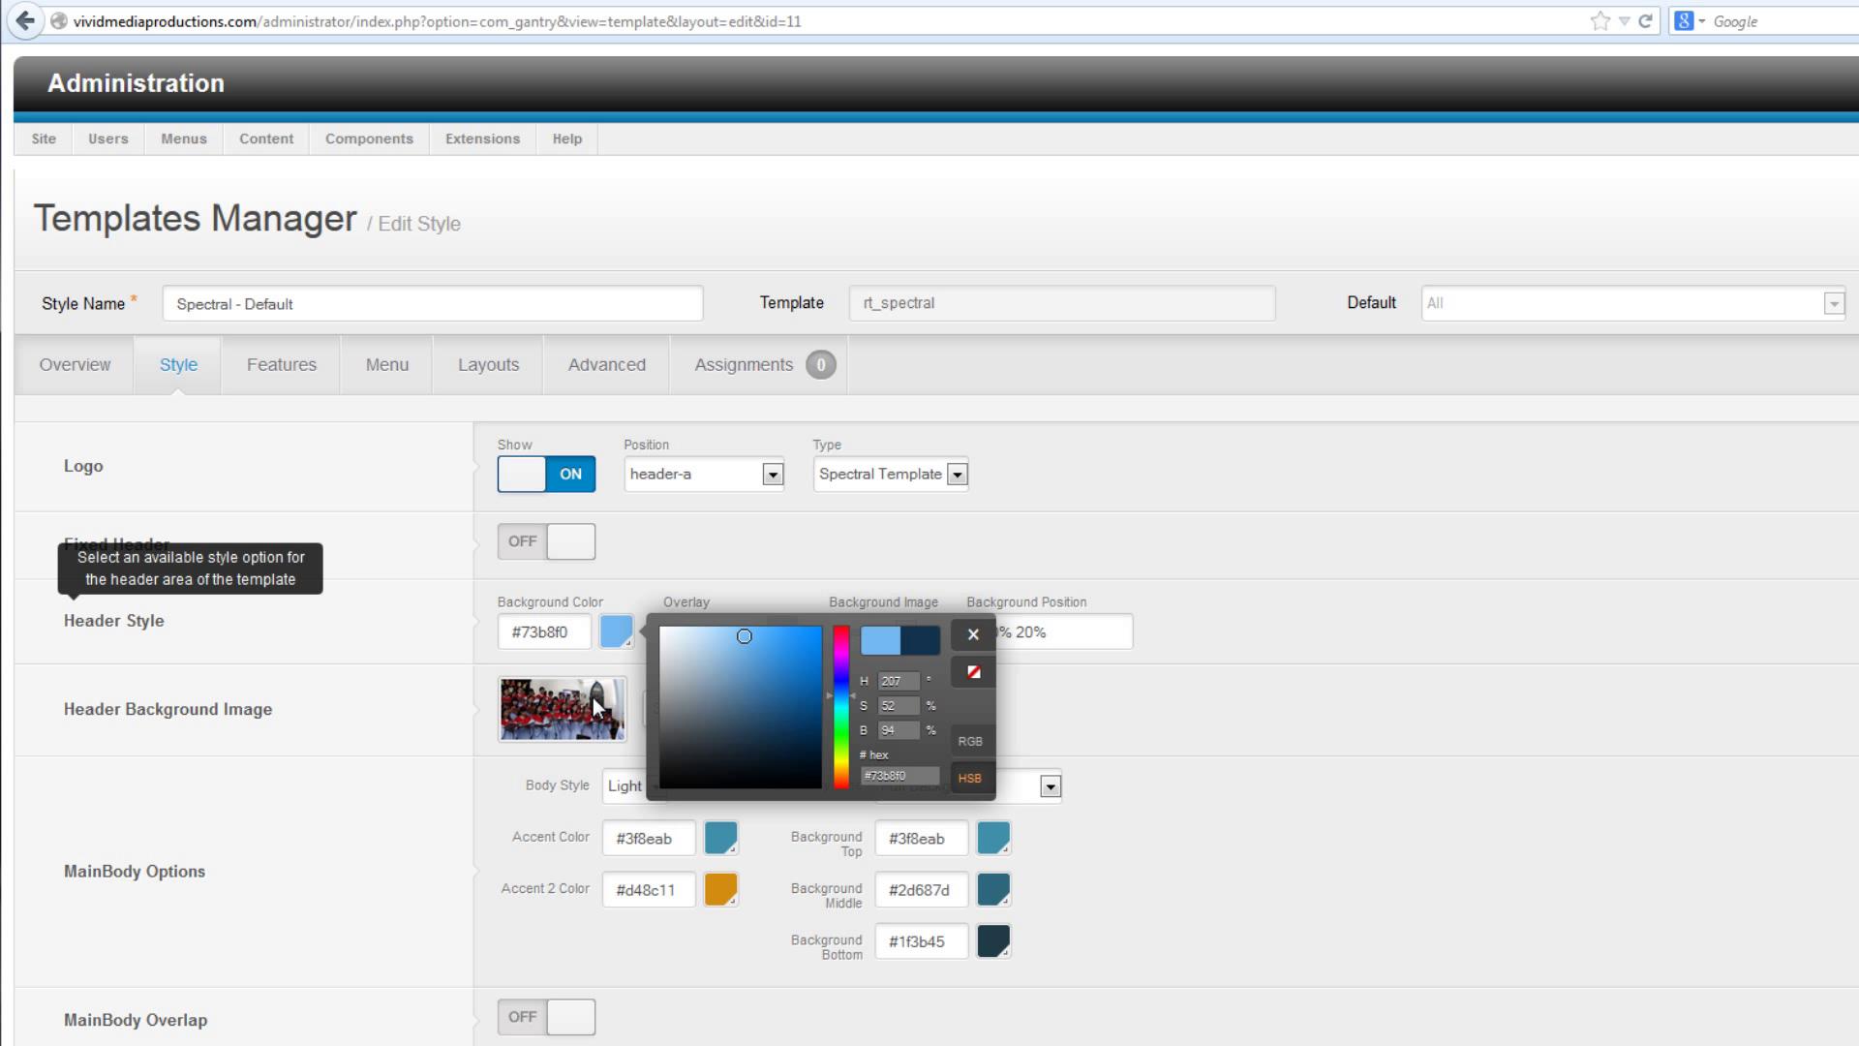
pyautogui.click(1396, 733)
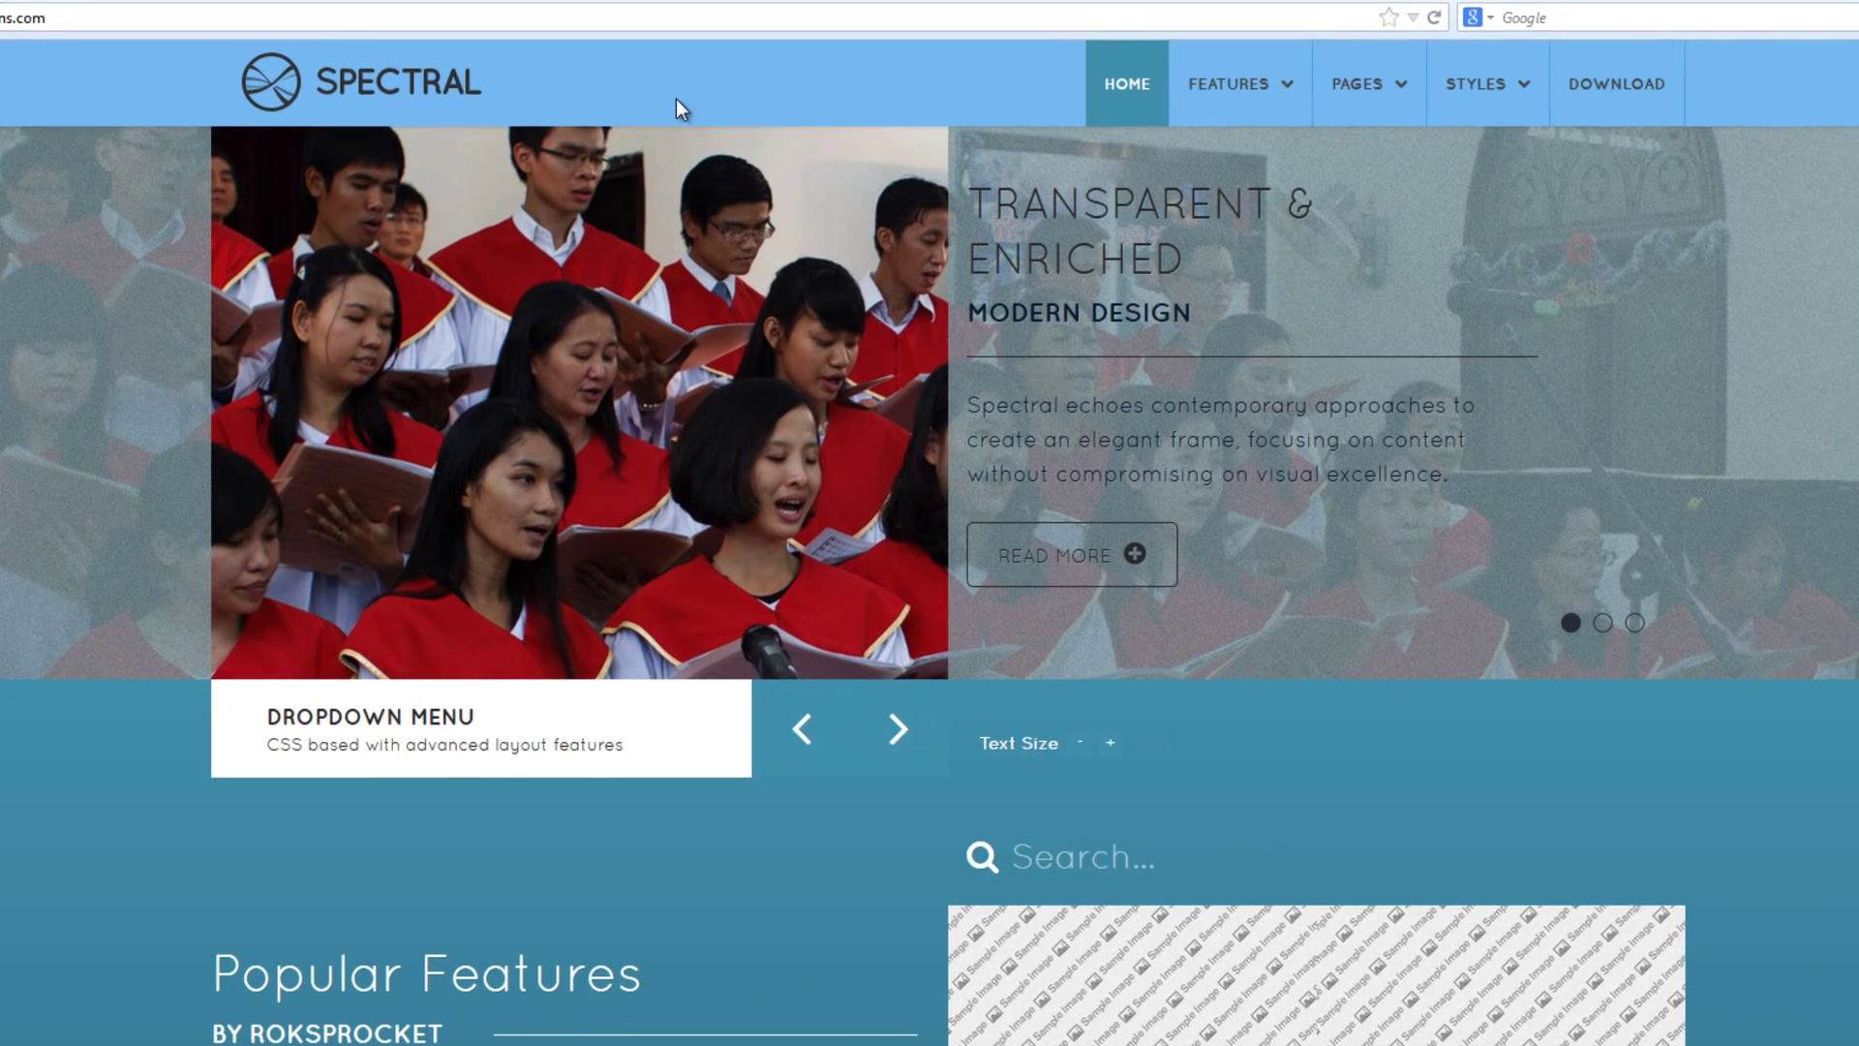
# - Examine the site's homepage from header to footer with the light blue header color applied
pyautogui.moveTo(1462, 85)
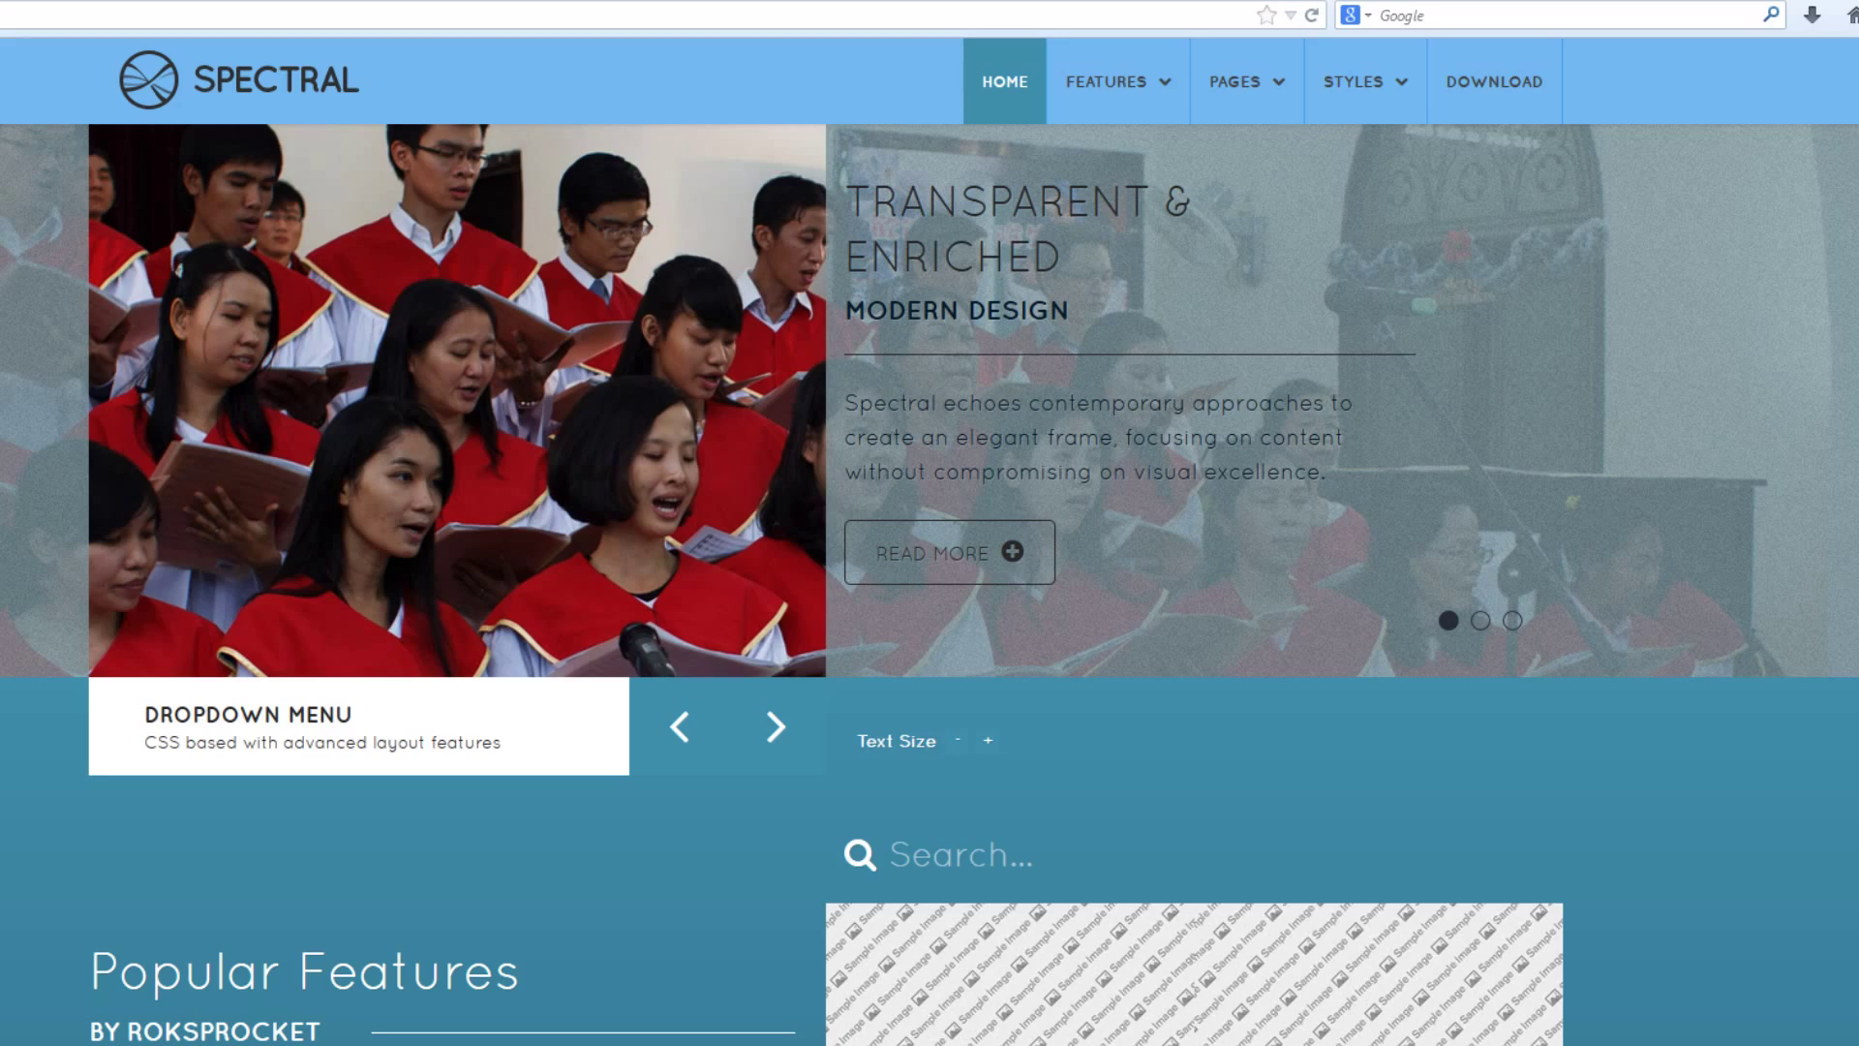
pyautogui.scroll(-10, 930, 542)
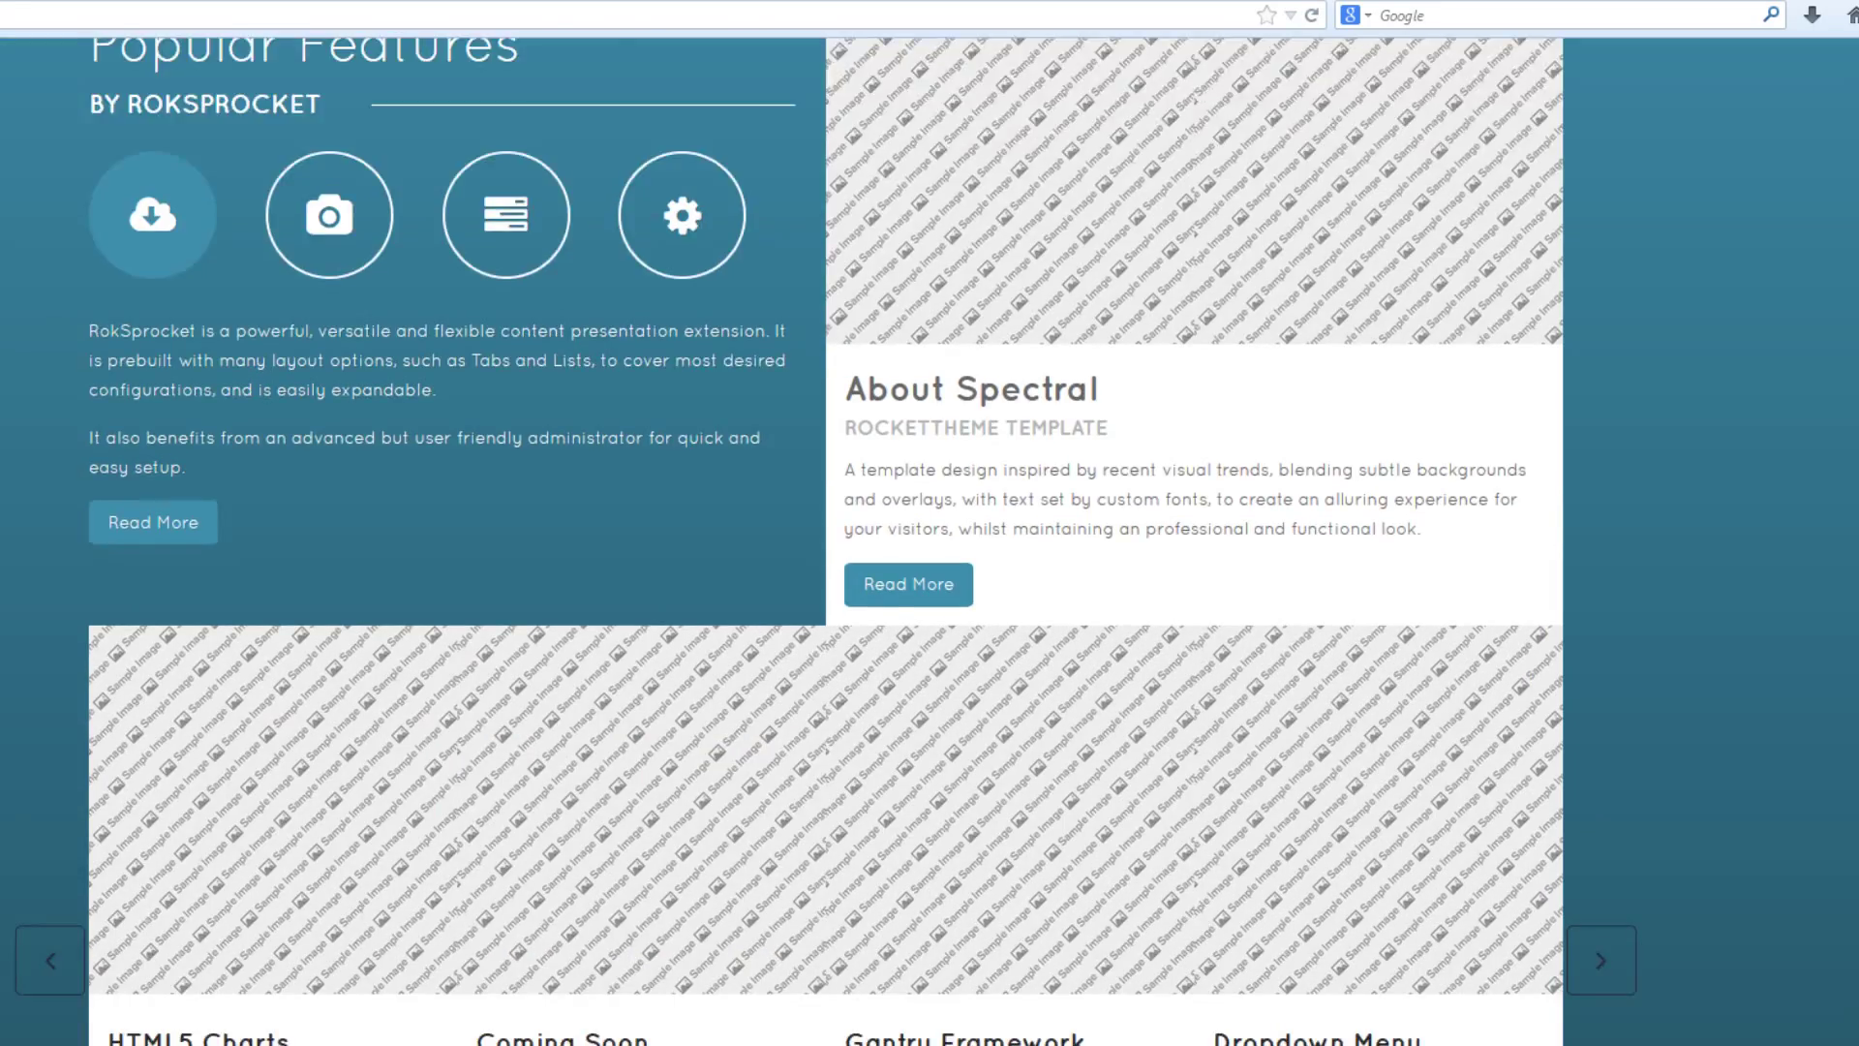
pyautogui.scroll(-8, 929, 542)
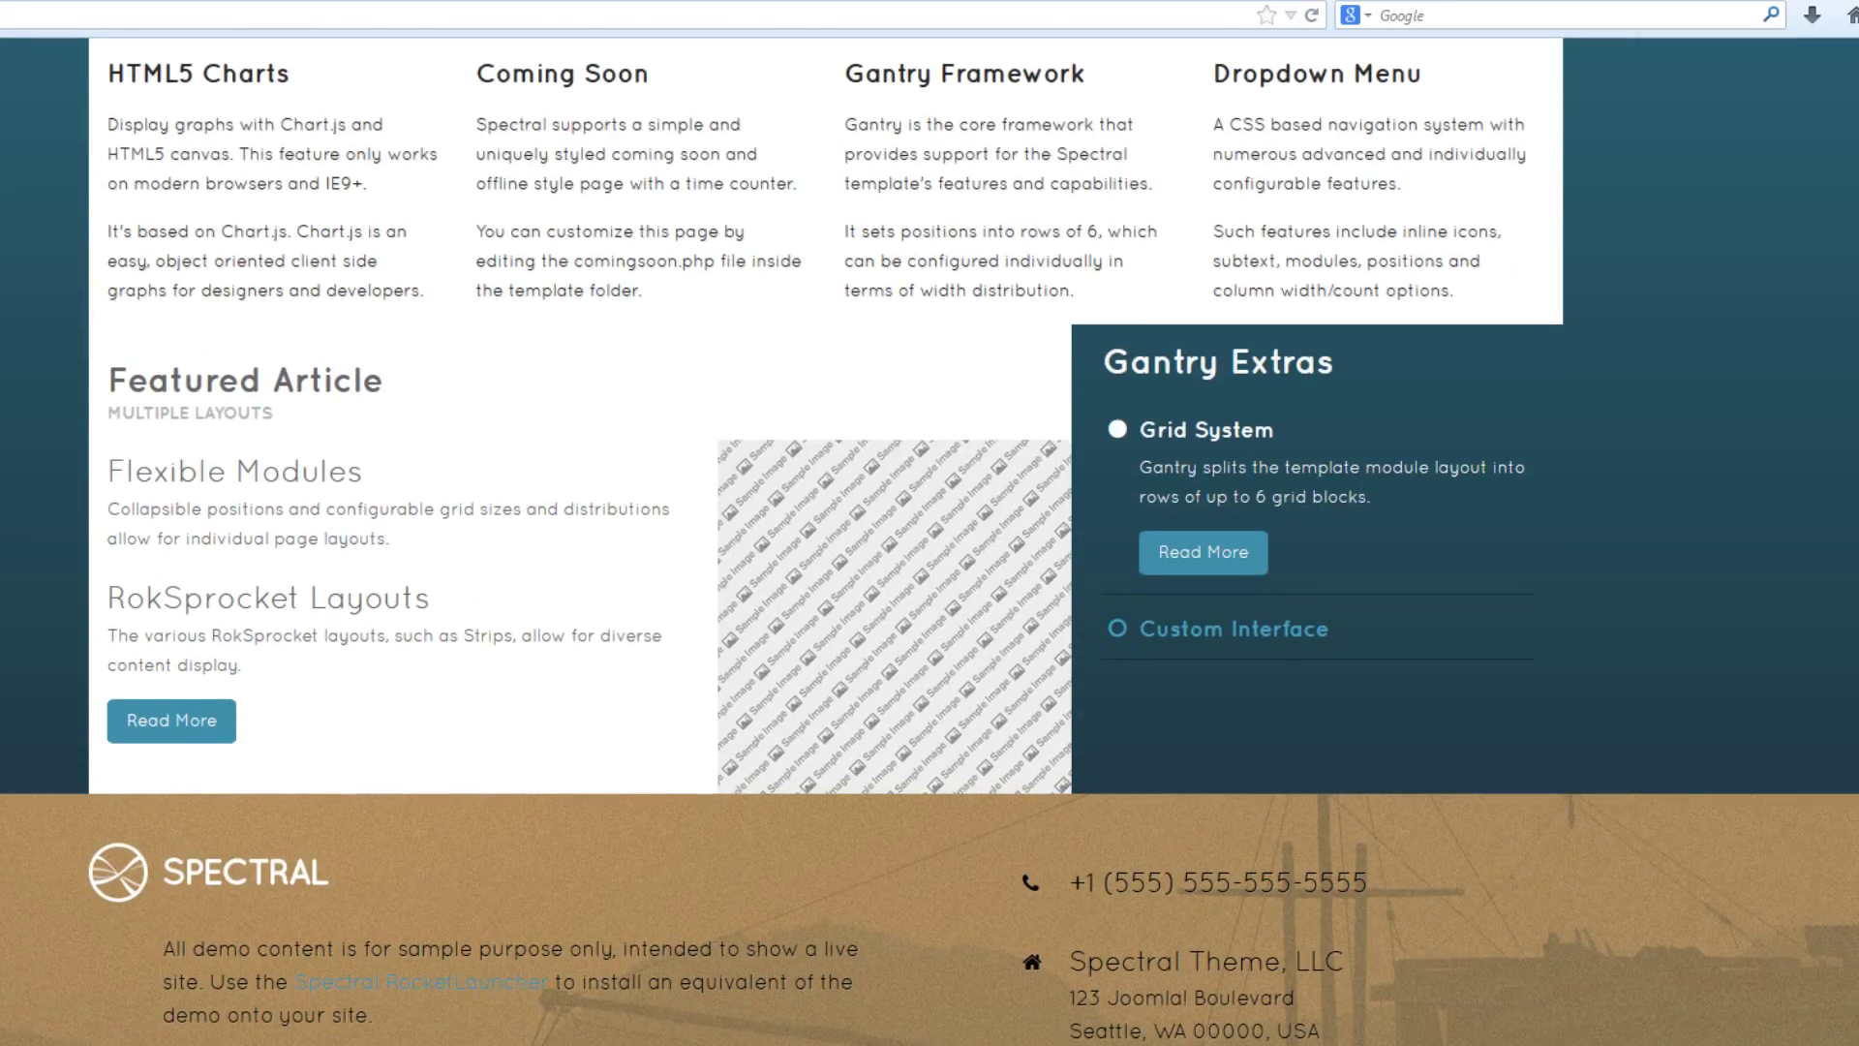
pyautogui.scroll(18, 930, 543)
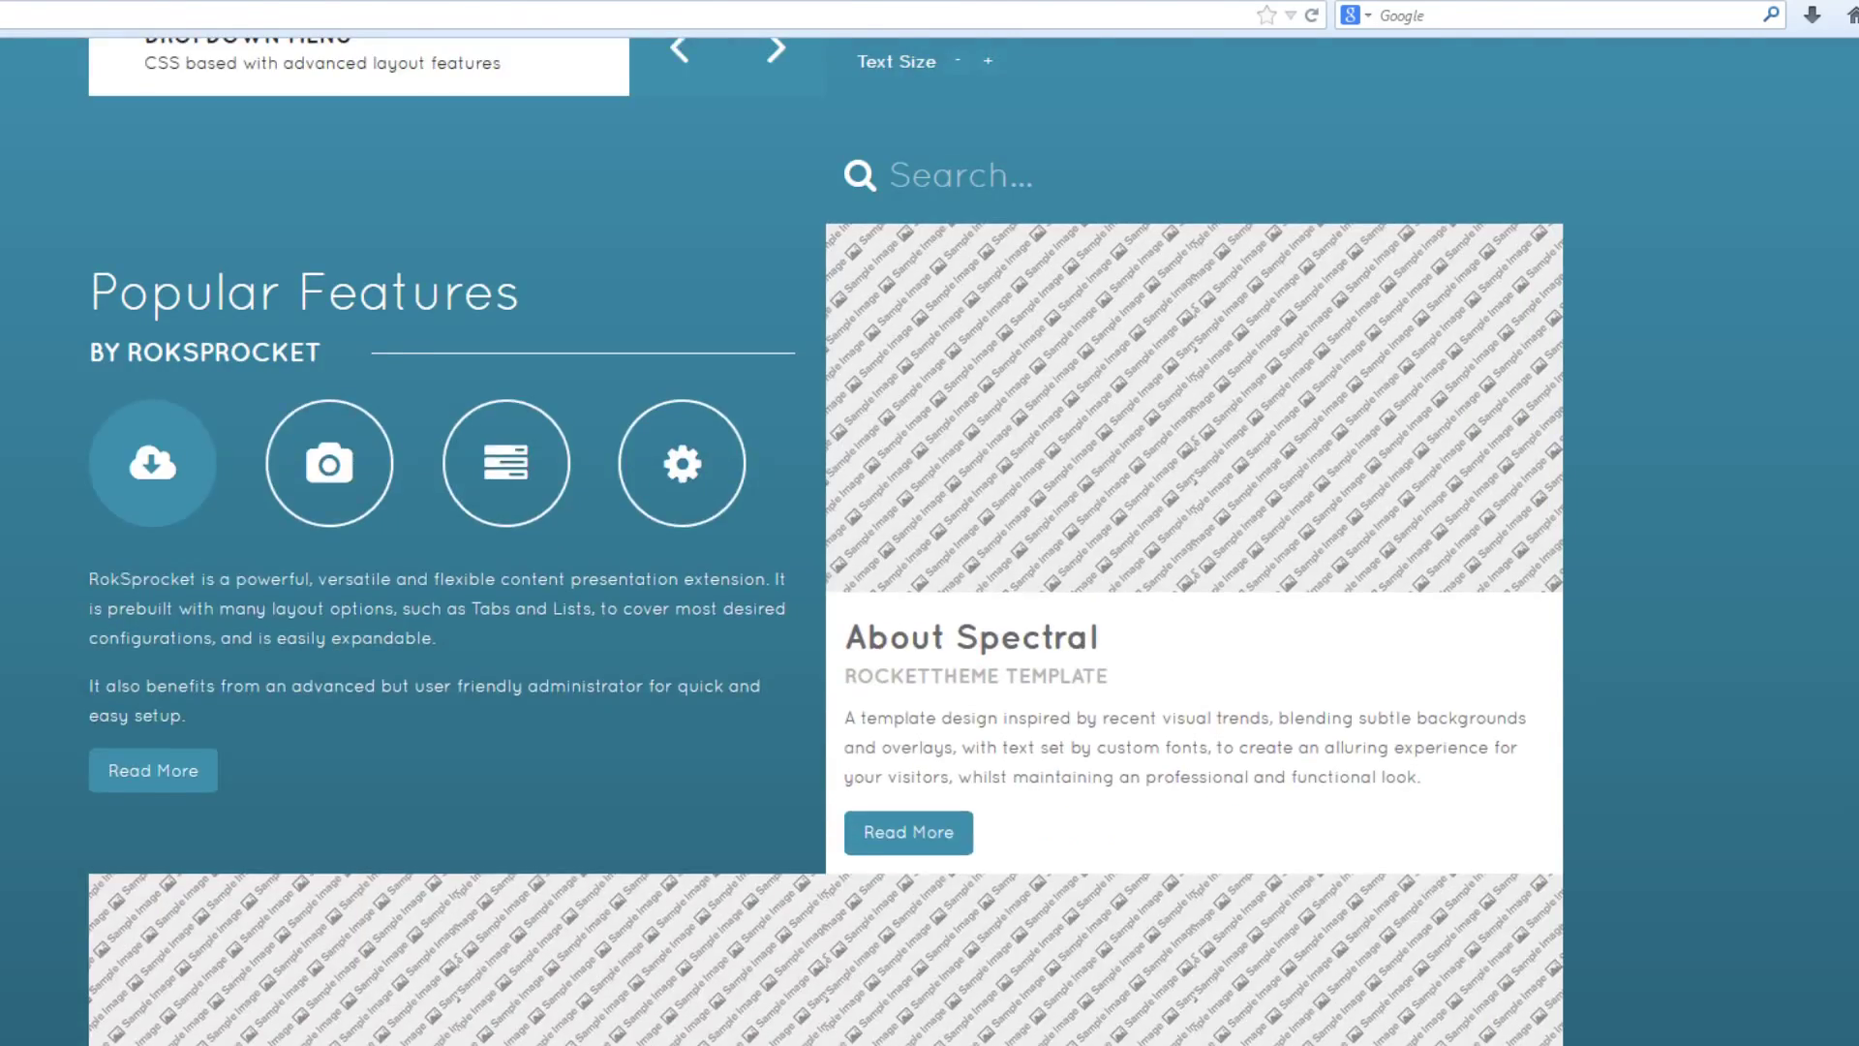
pyautogui.scroll(-12, 929, 542)
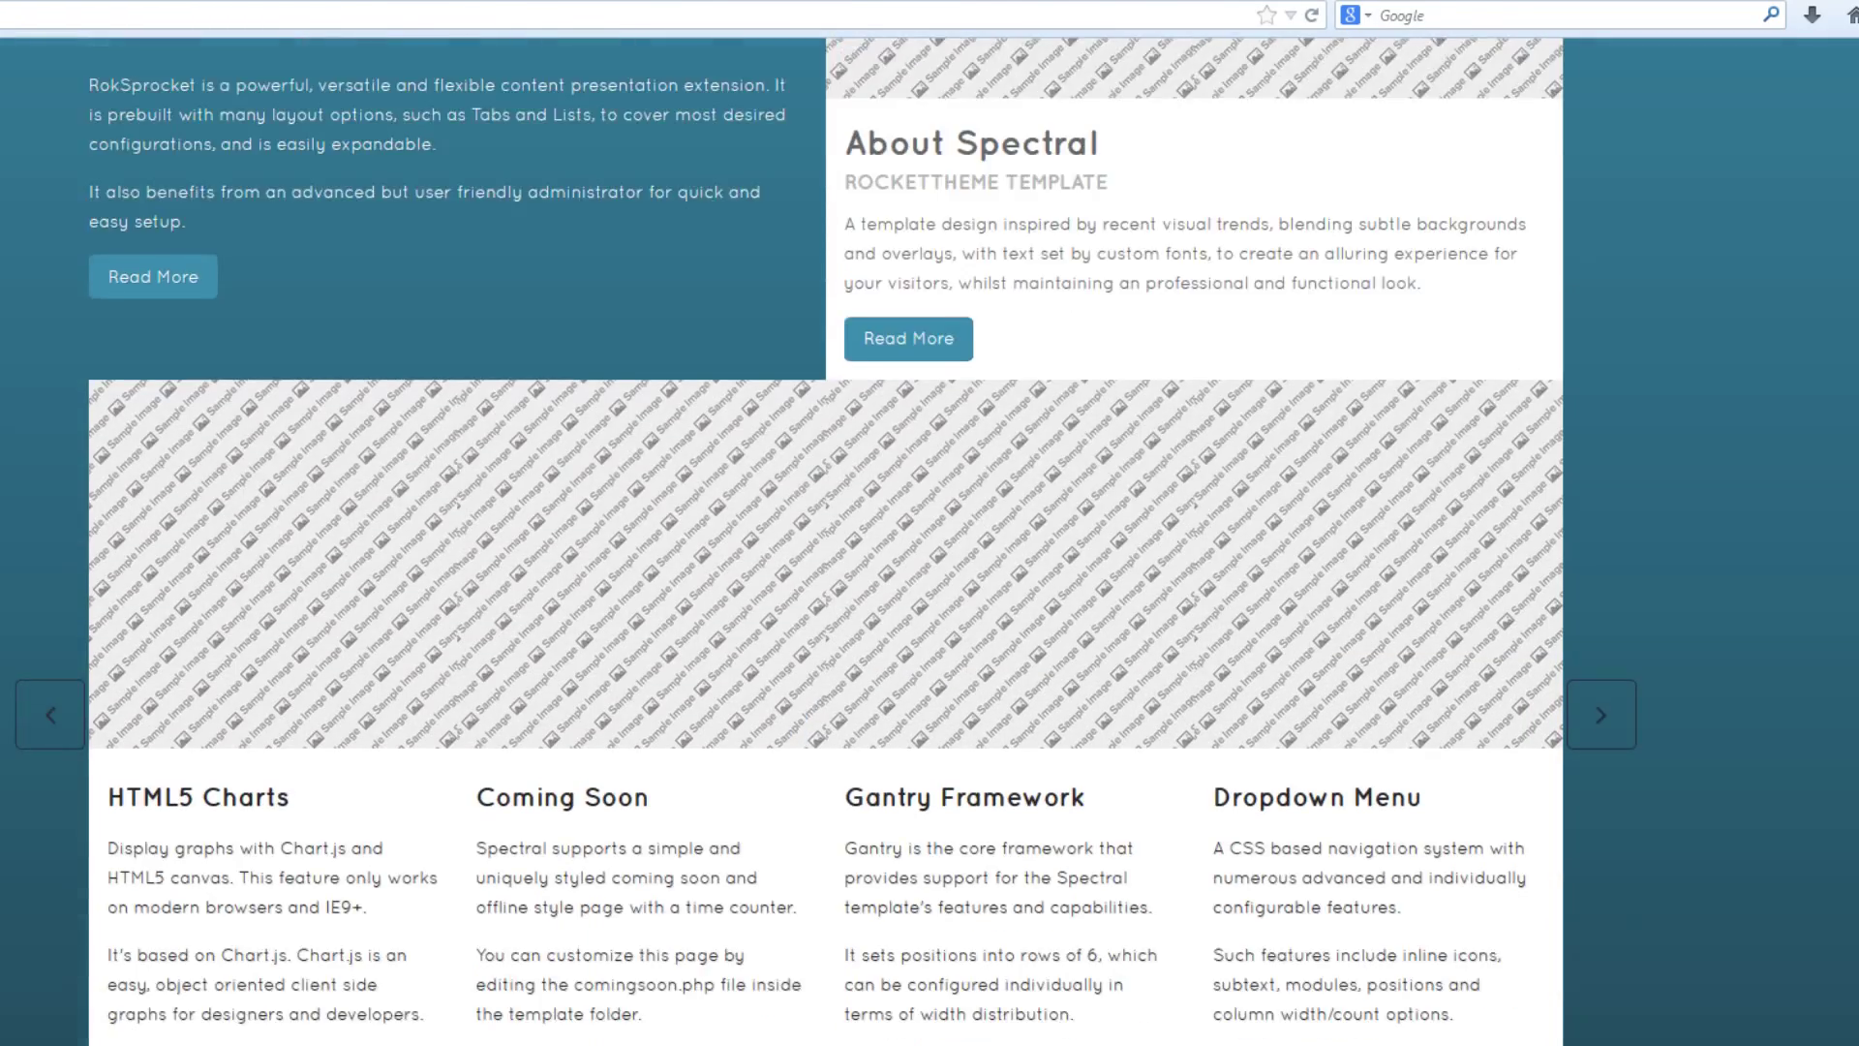
pyautogui.scroll(6, 930, 542)
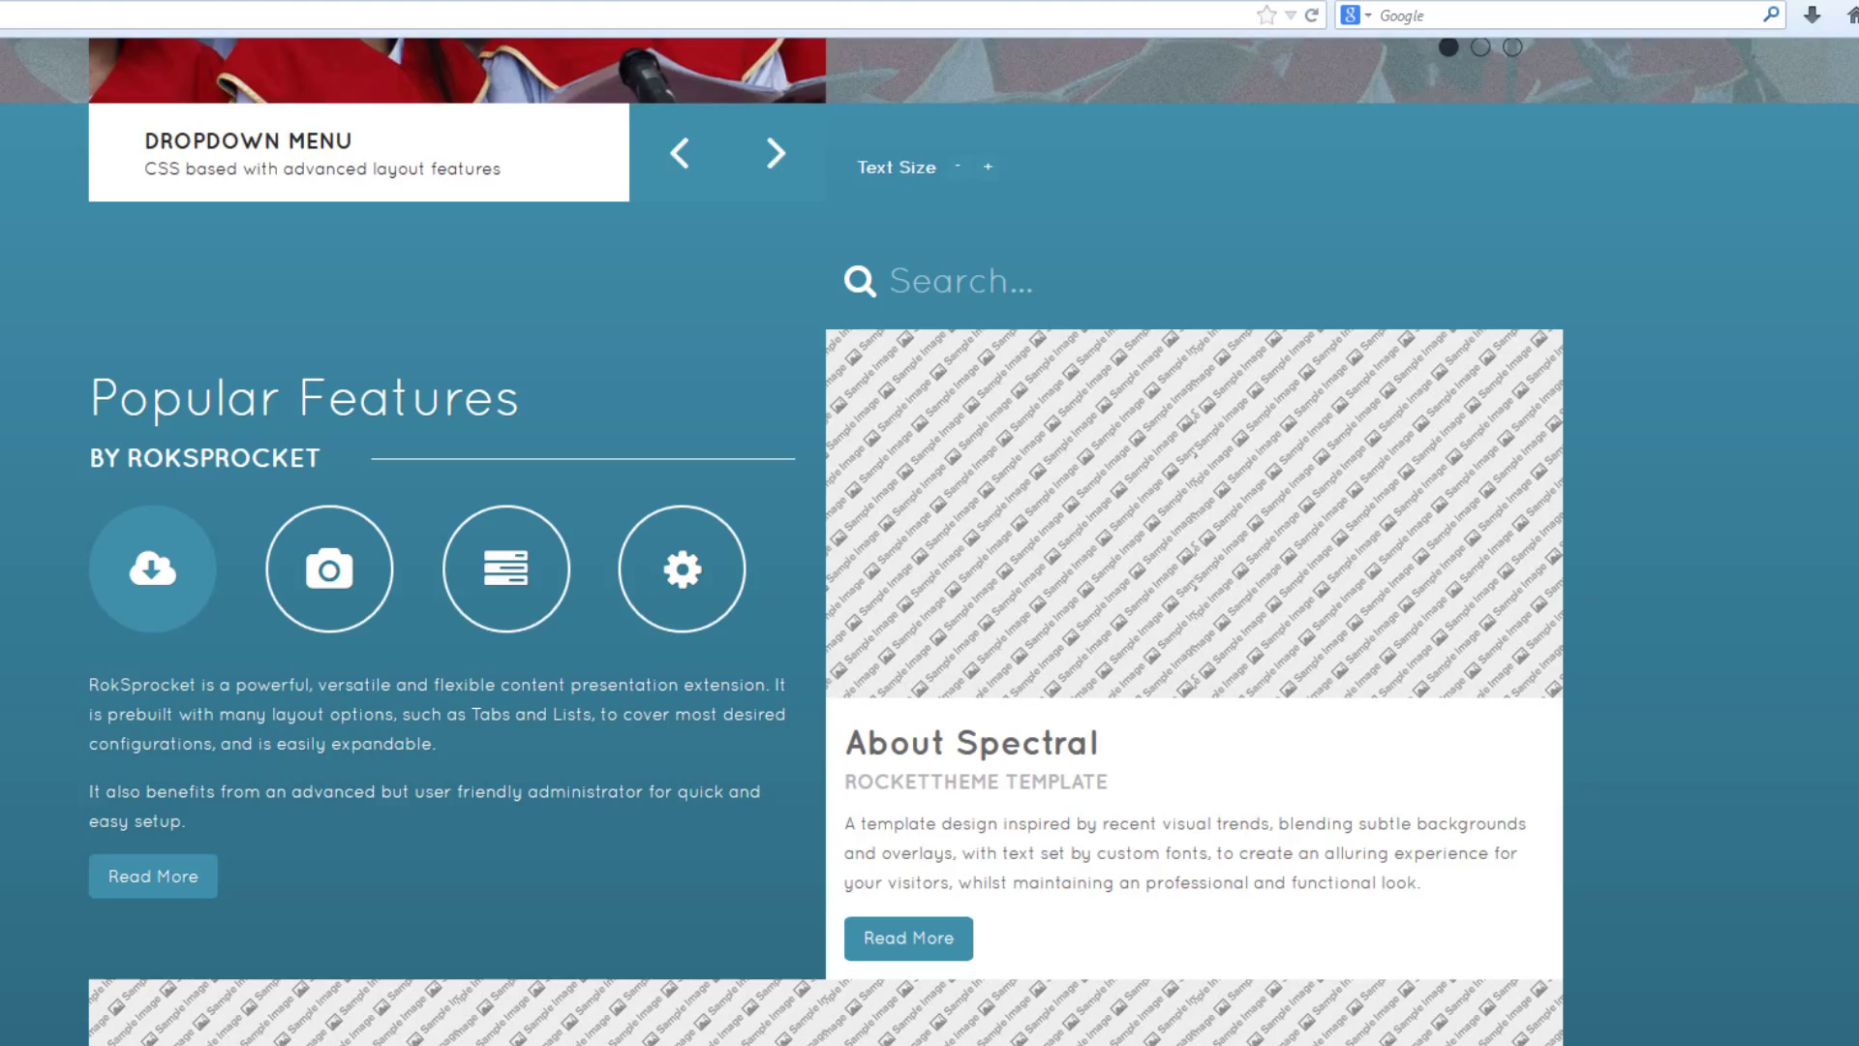
pyautogui.scroll(-3, 929, 542)
pyautogui.scroll(8, 929, 543)
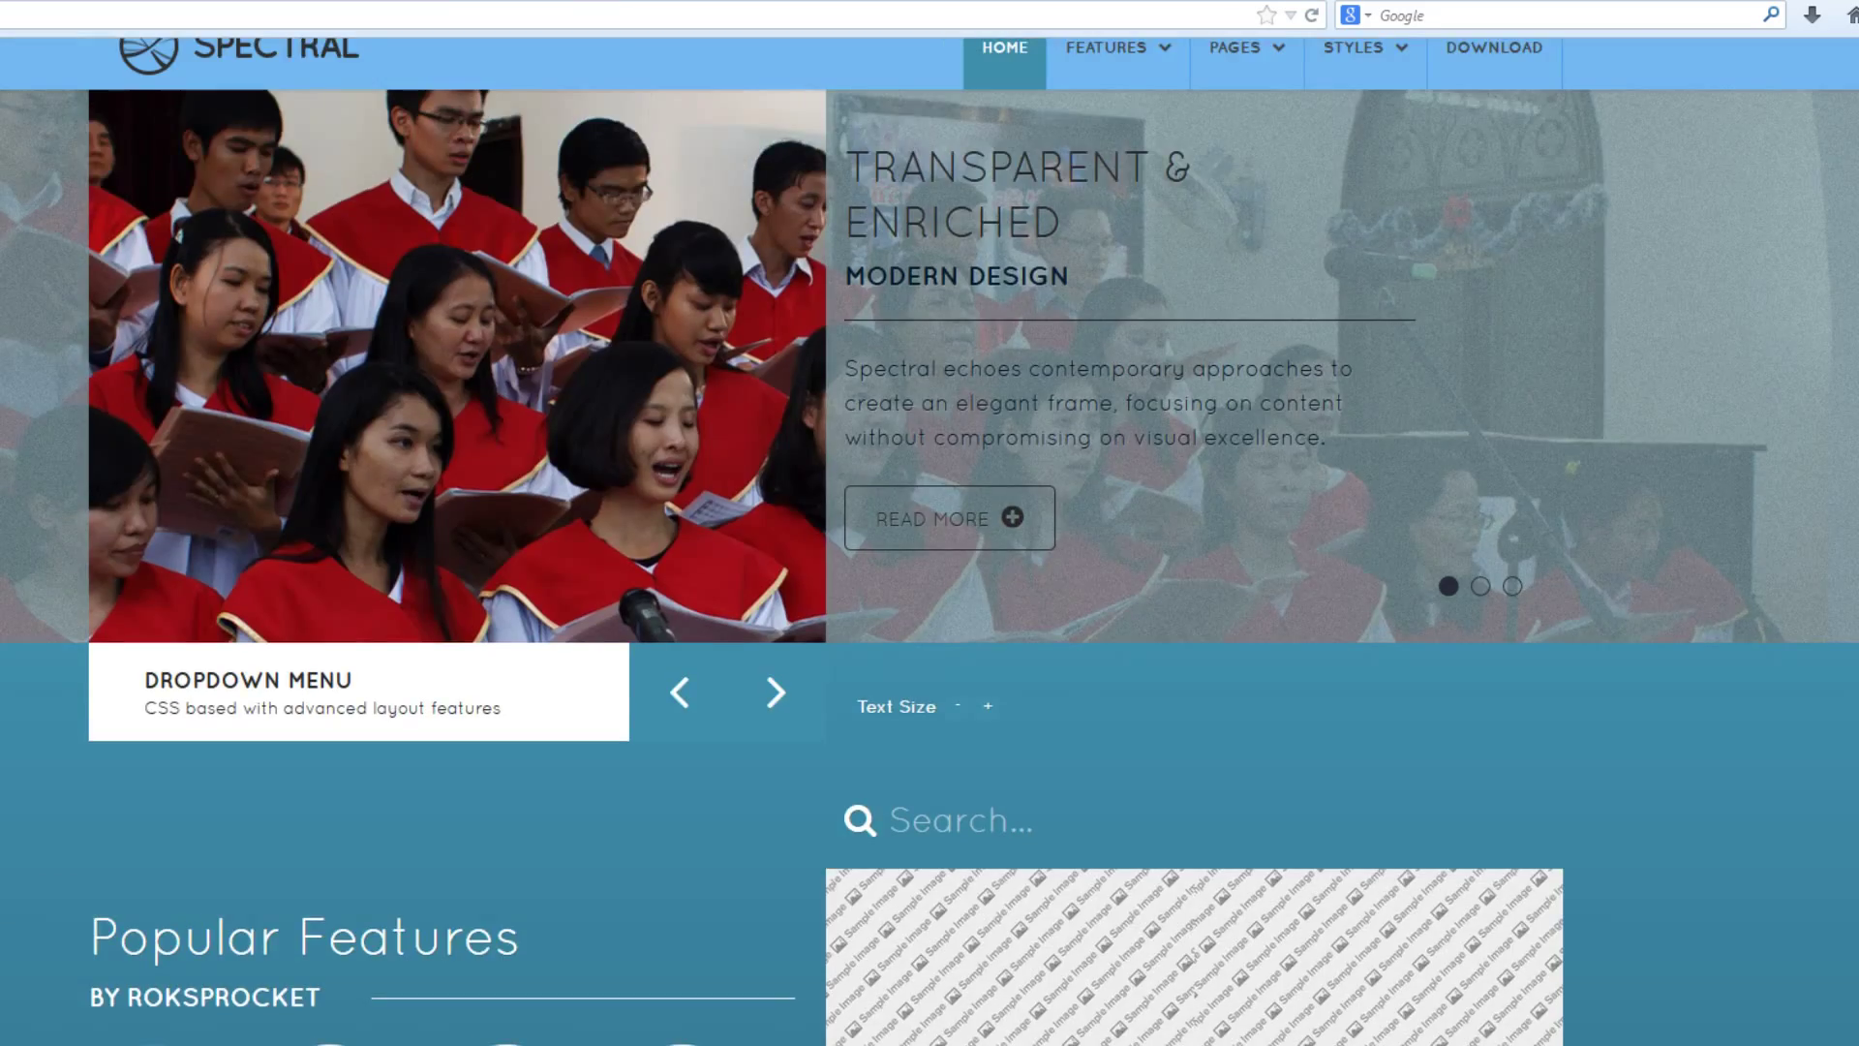
# - Switch to the original Spectral demo homepage and examine its header, slideshow and Popular Features sections
pyautogui.hotkey('alt', 'Left')
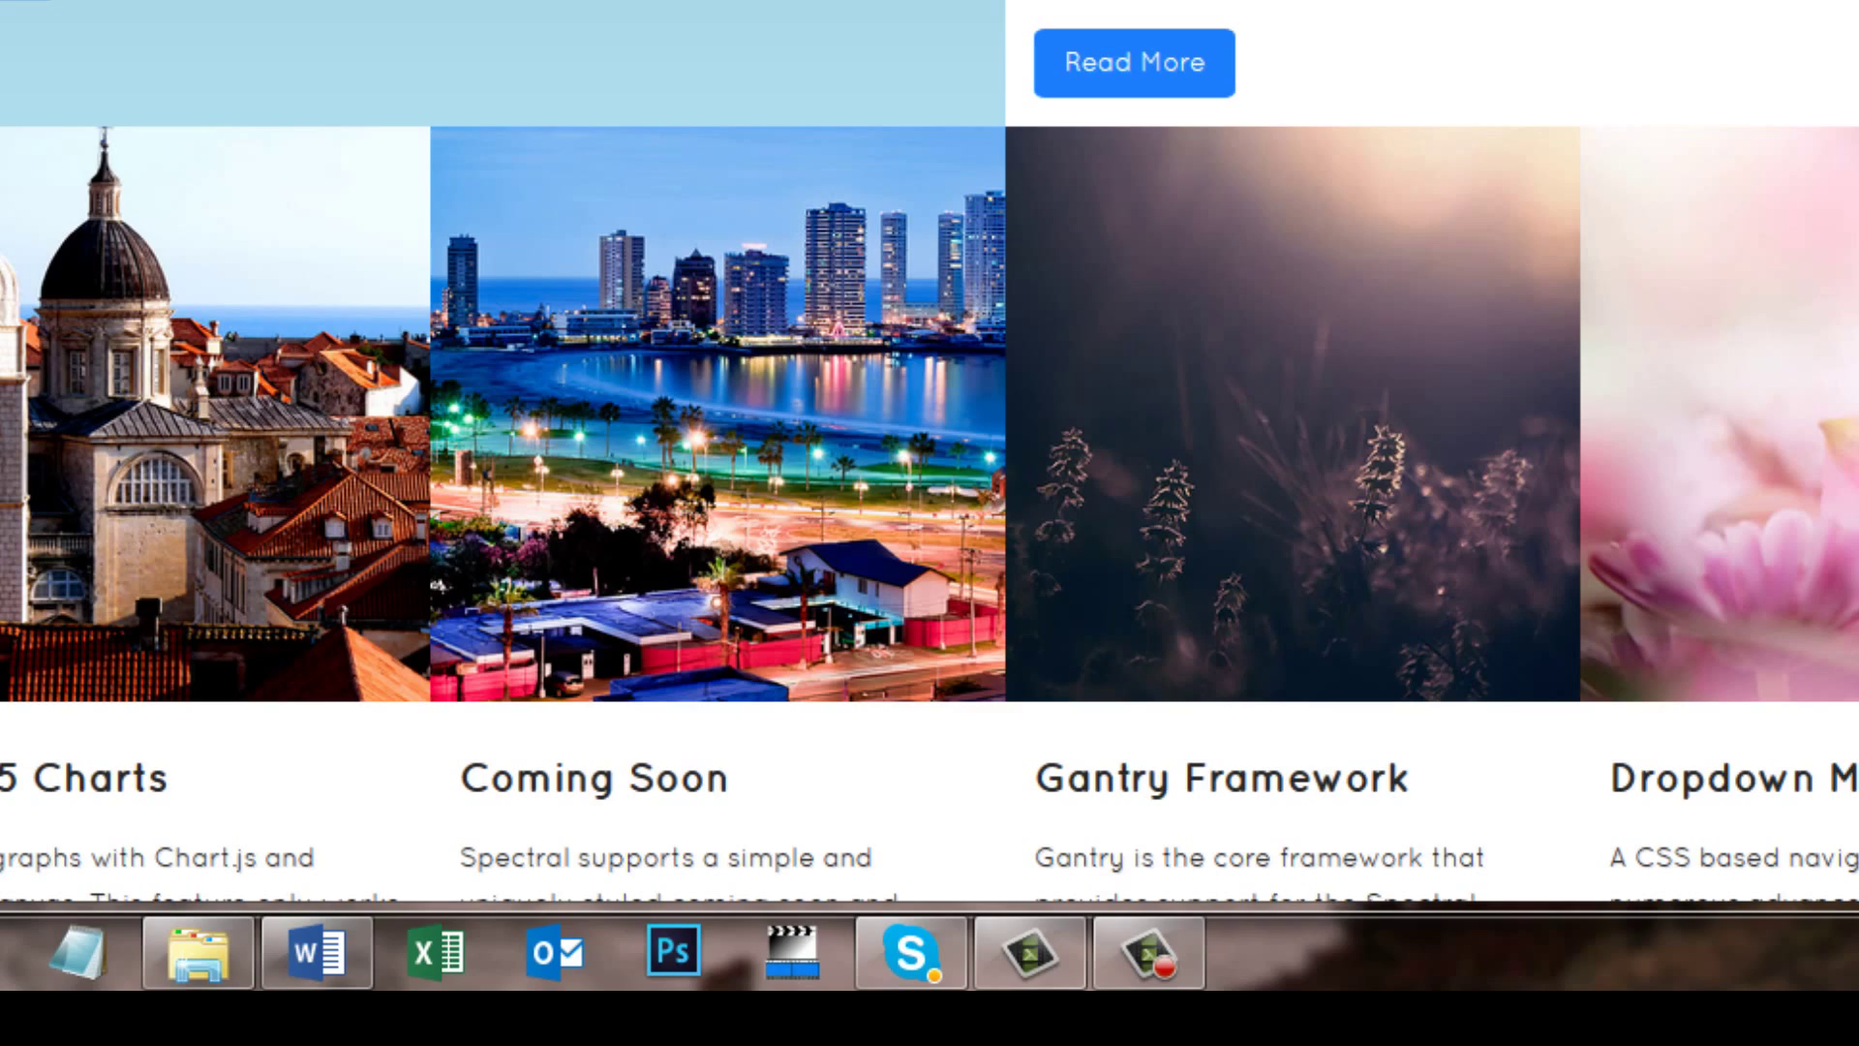
pyautogui.scroll(10, 929, 484)
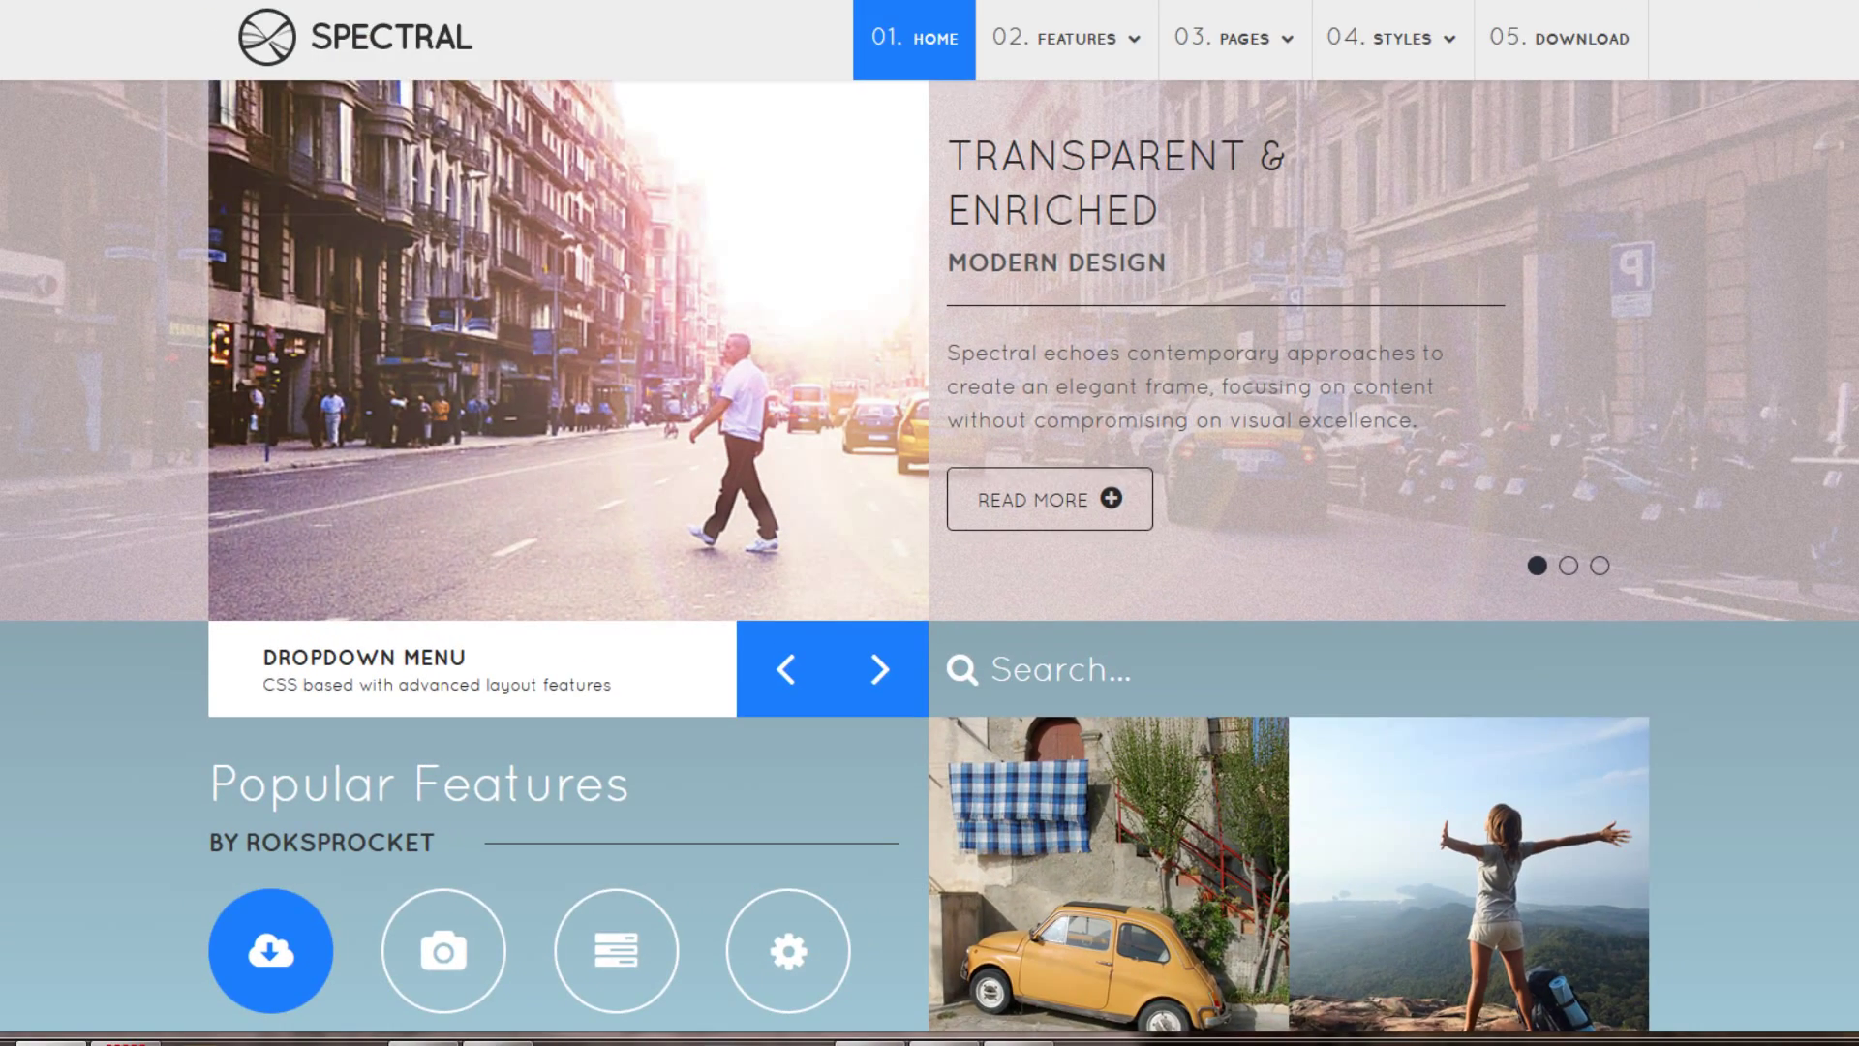
pyautogui.scroll(-2, 930, 522)
pyautogui.scroll(-1, 930, 523)
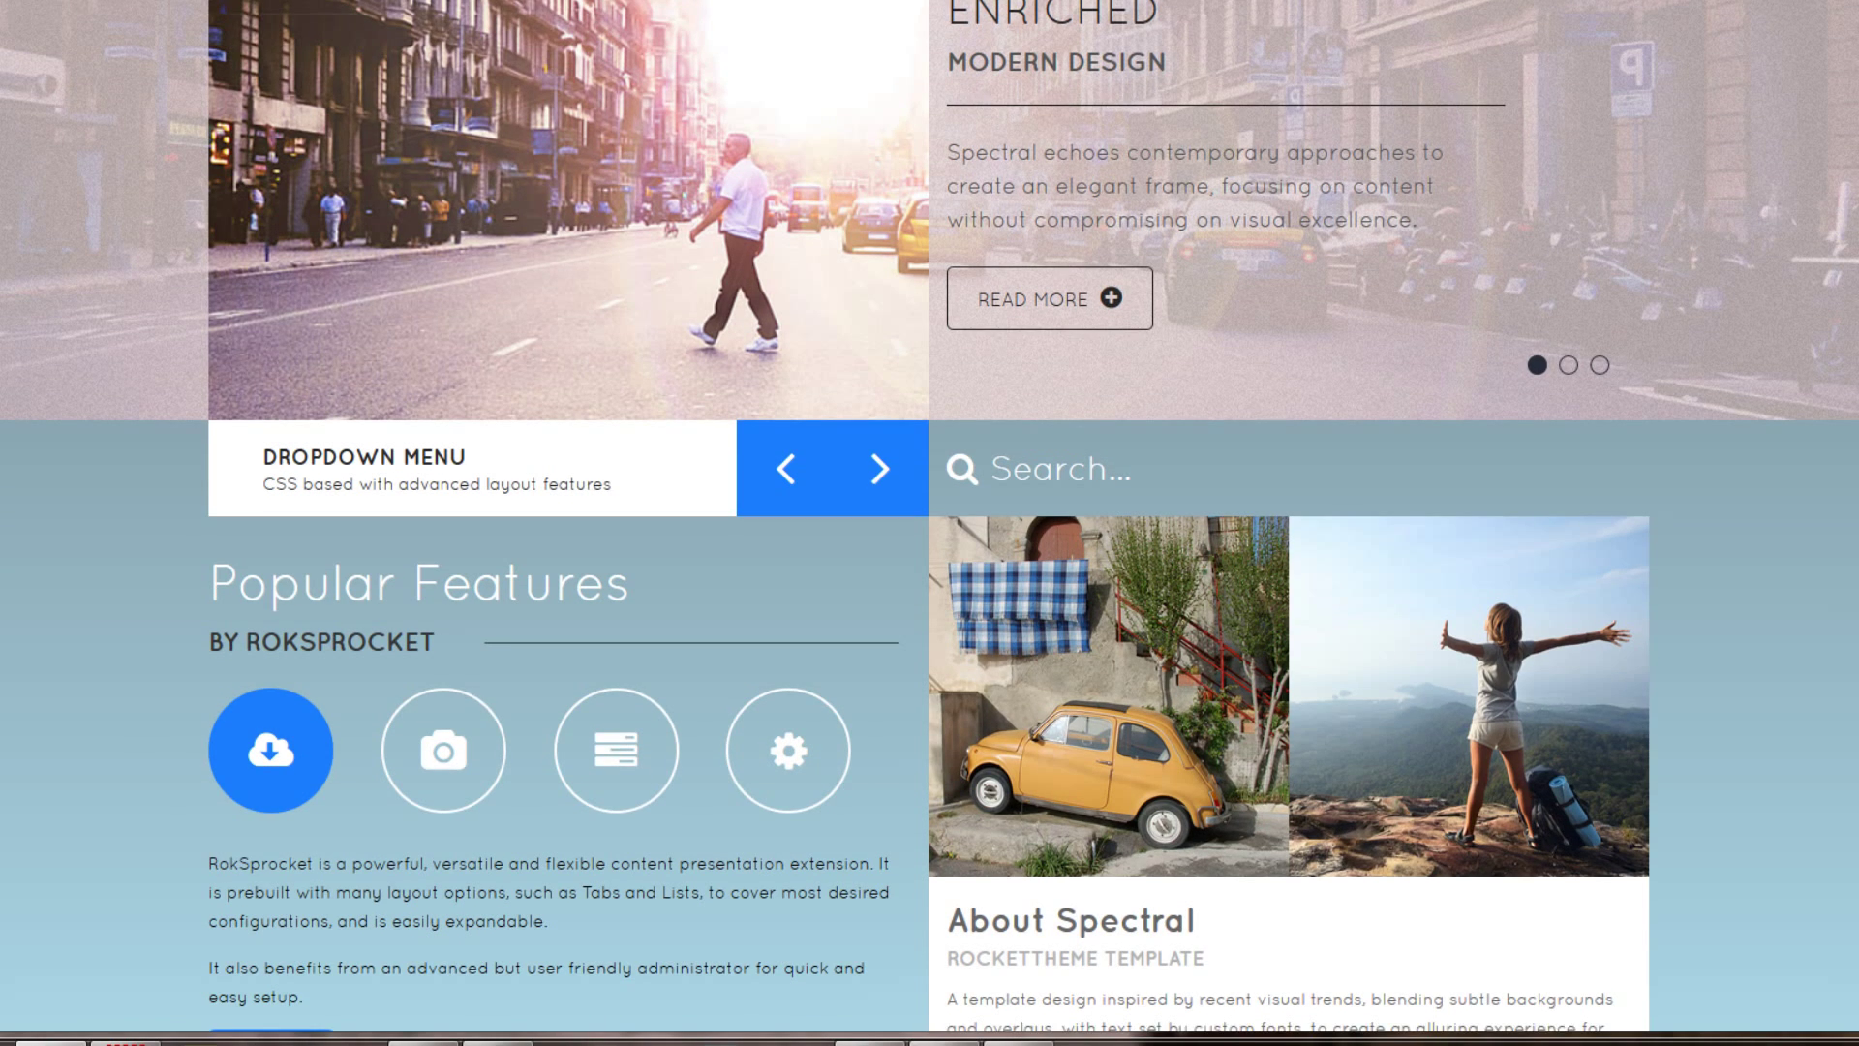
pyautogui.scroll(-1, 929, 523)
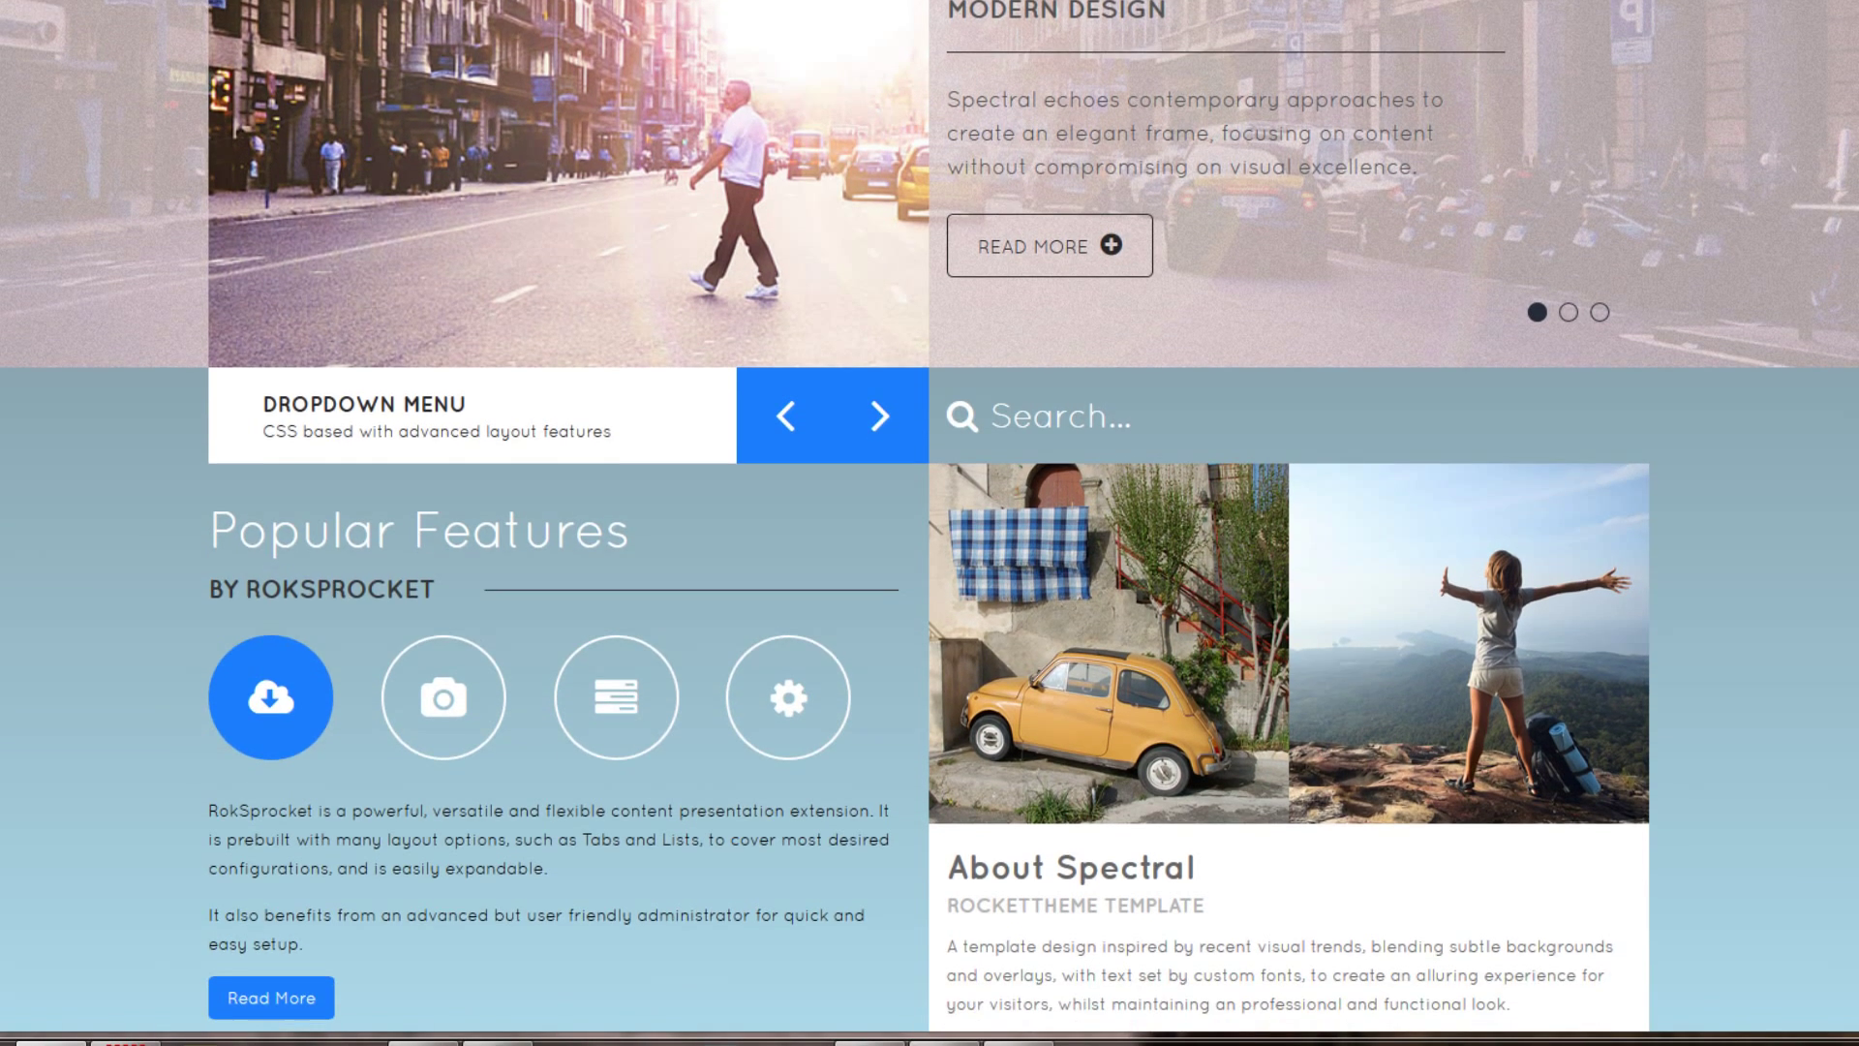
pyautogui.scroll(3, 930, 523)
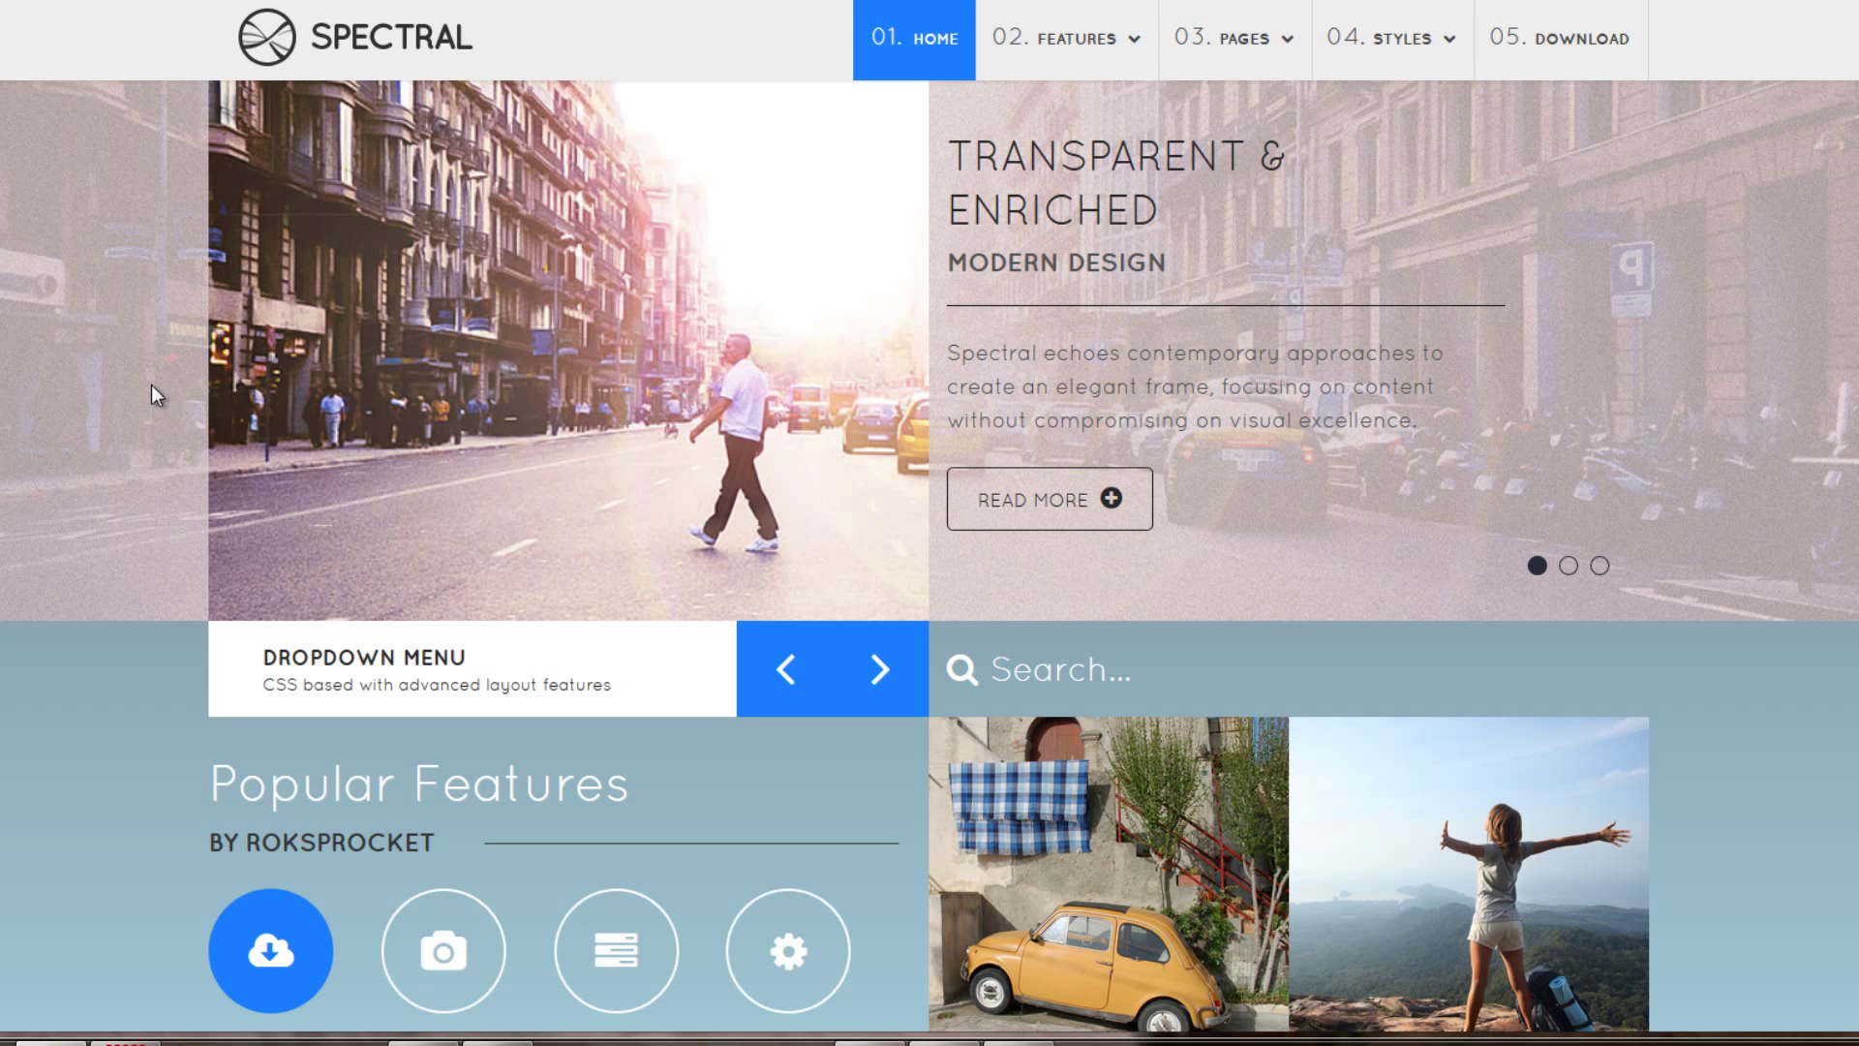
# - Open the Module Positions page under Features on the Spectral demo site
pyautogui.moveTo(793, 421)
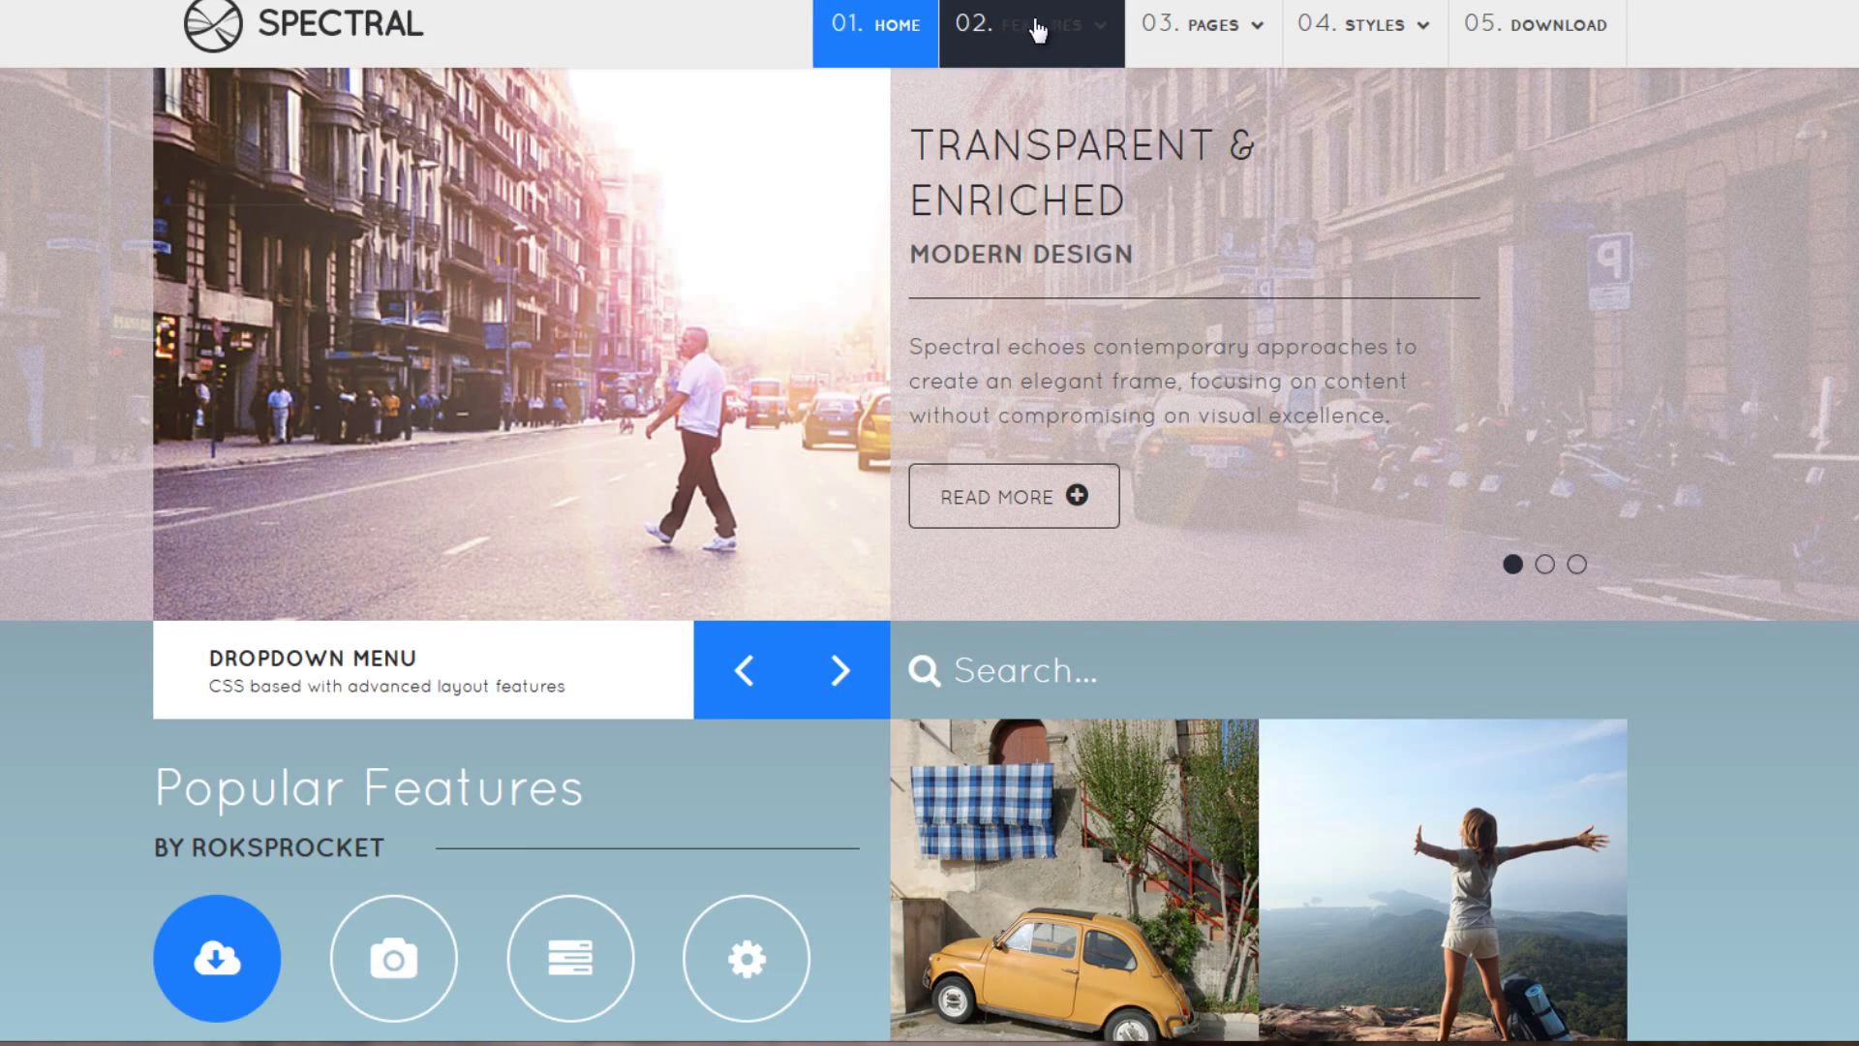
pyautogui.moveTo(1036, 39)
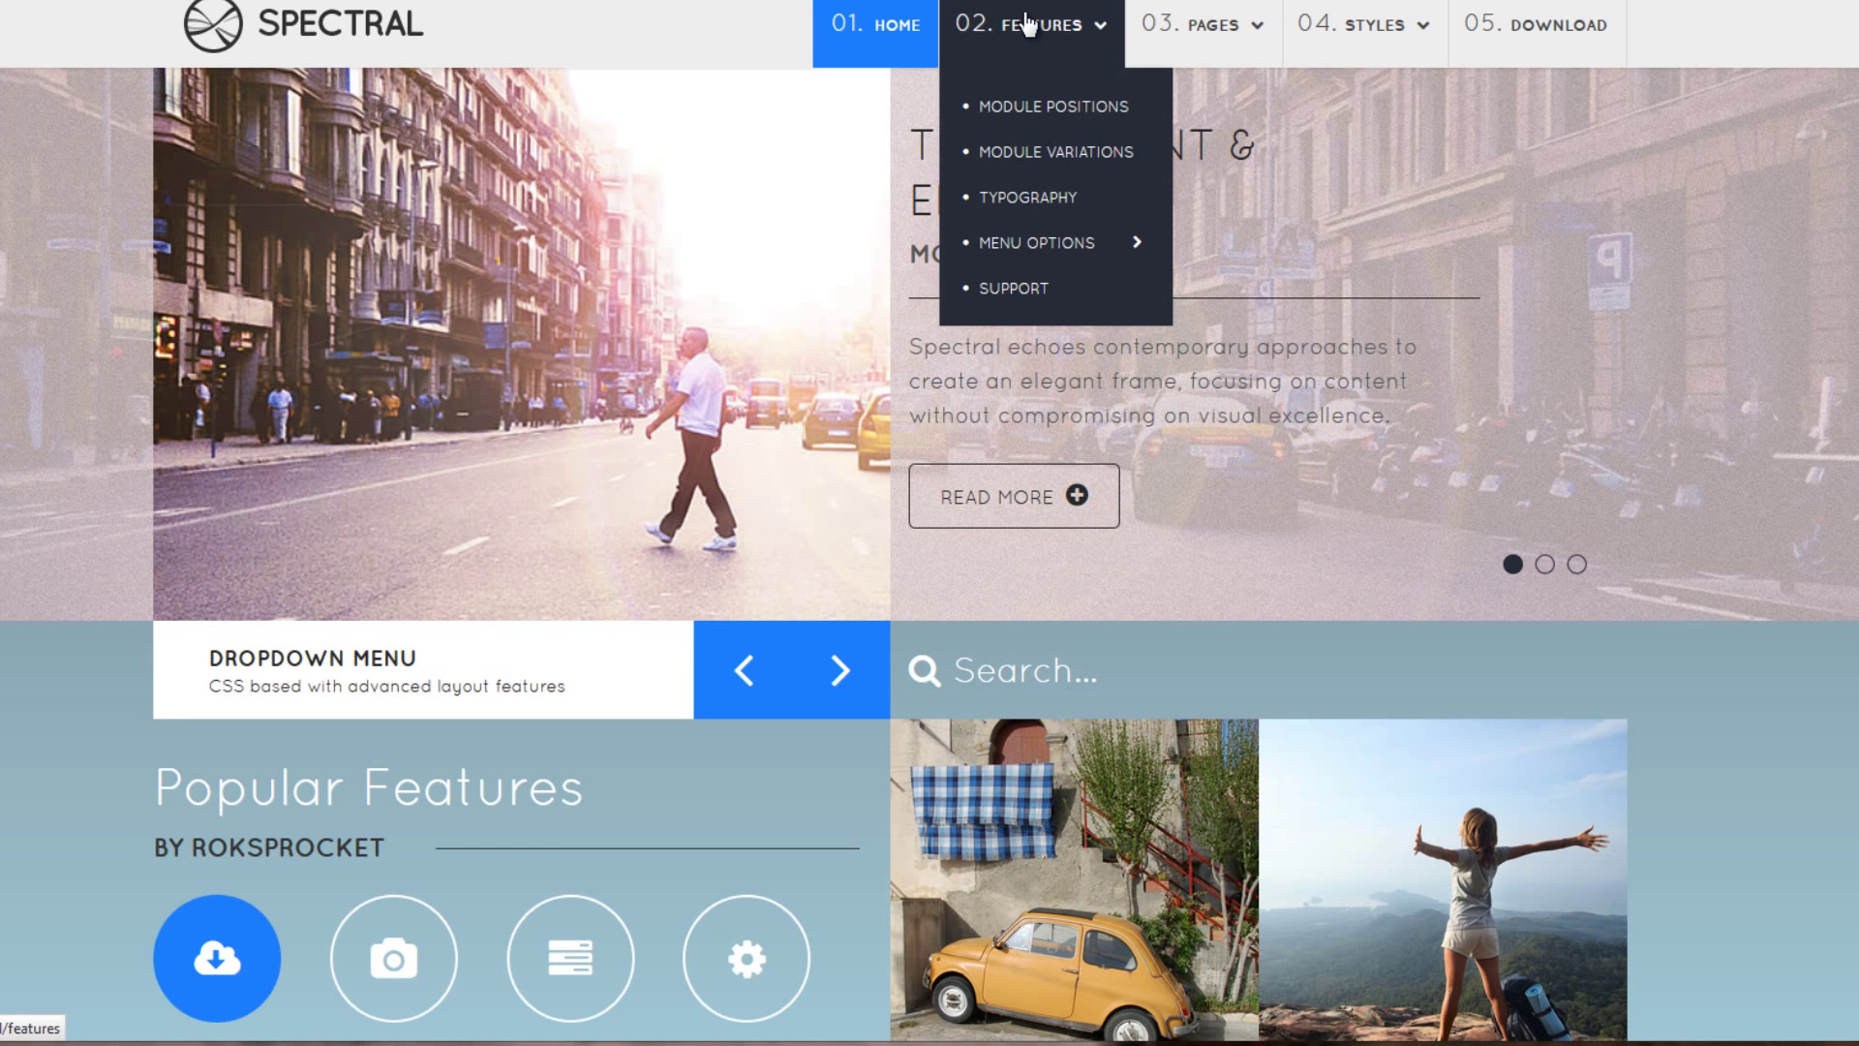
pyautogui.click(1045, 108)
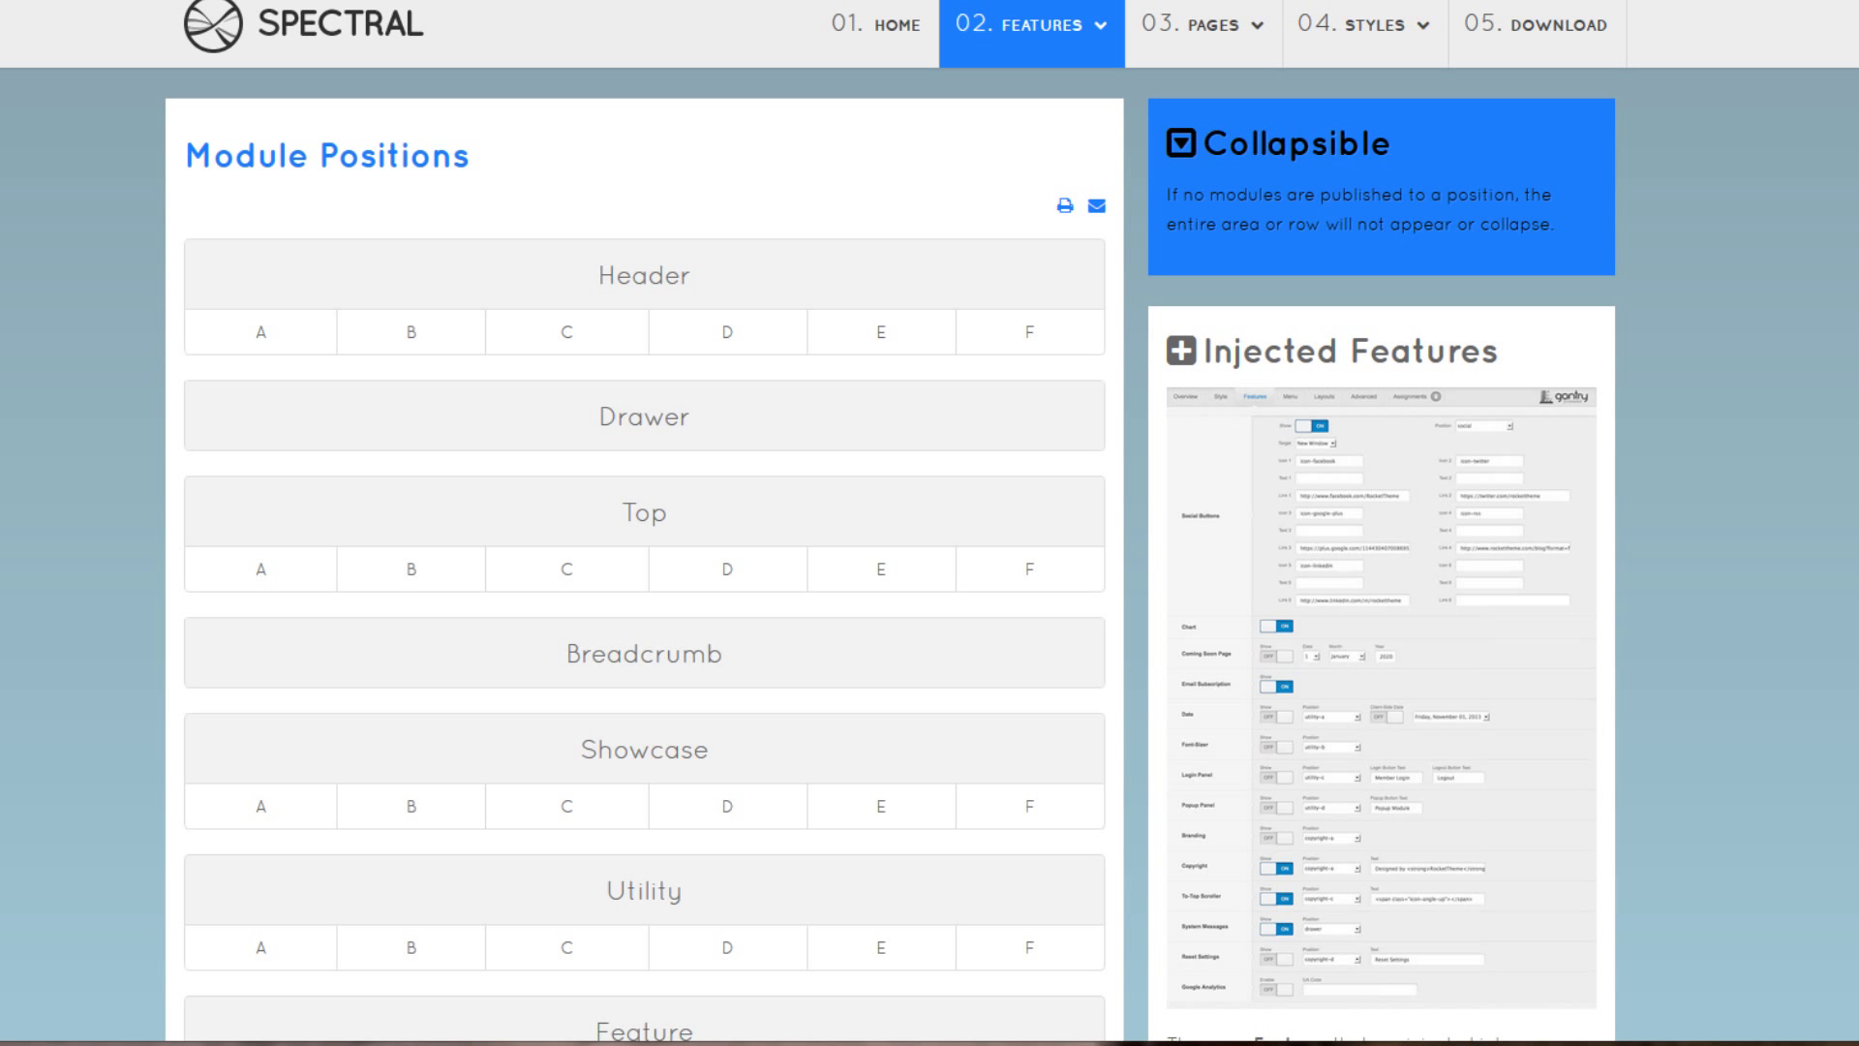
# - Examine the full module position layout, from the Header row down to Analytics, with its Forced Positions and Gantry Grid notes
pyautogui.scroll(-6, 644, 523)
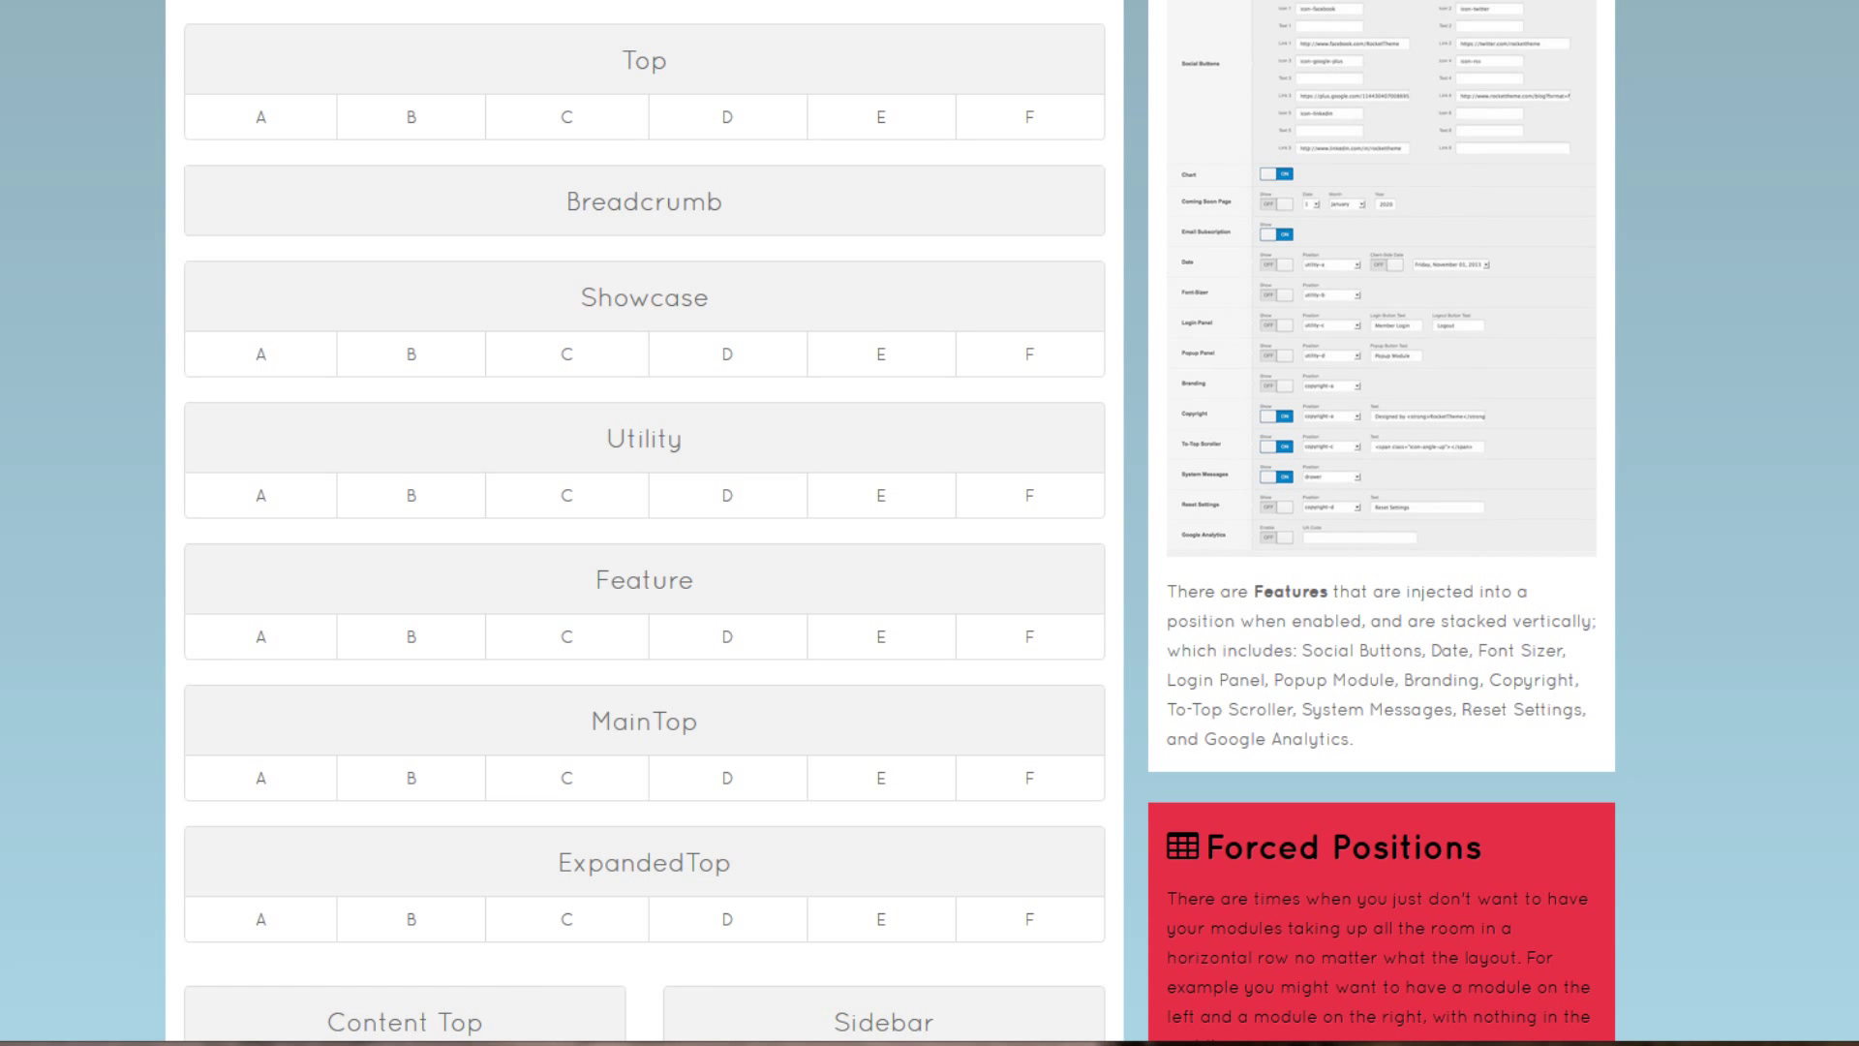
pyautogui.scroll(2, 644, 523)
pyautogui.scroll(3, 644, 523)
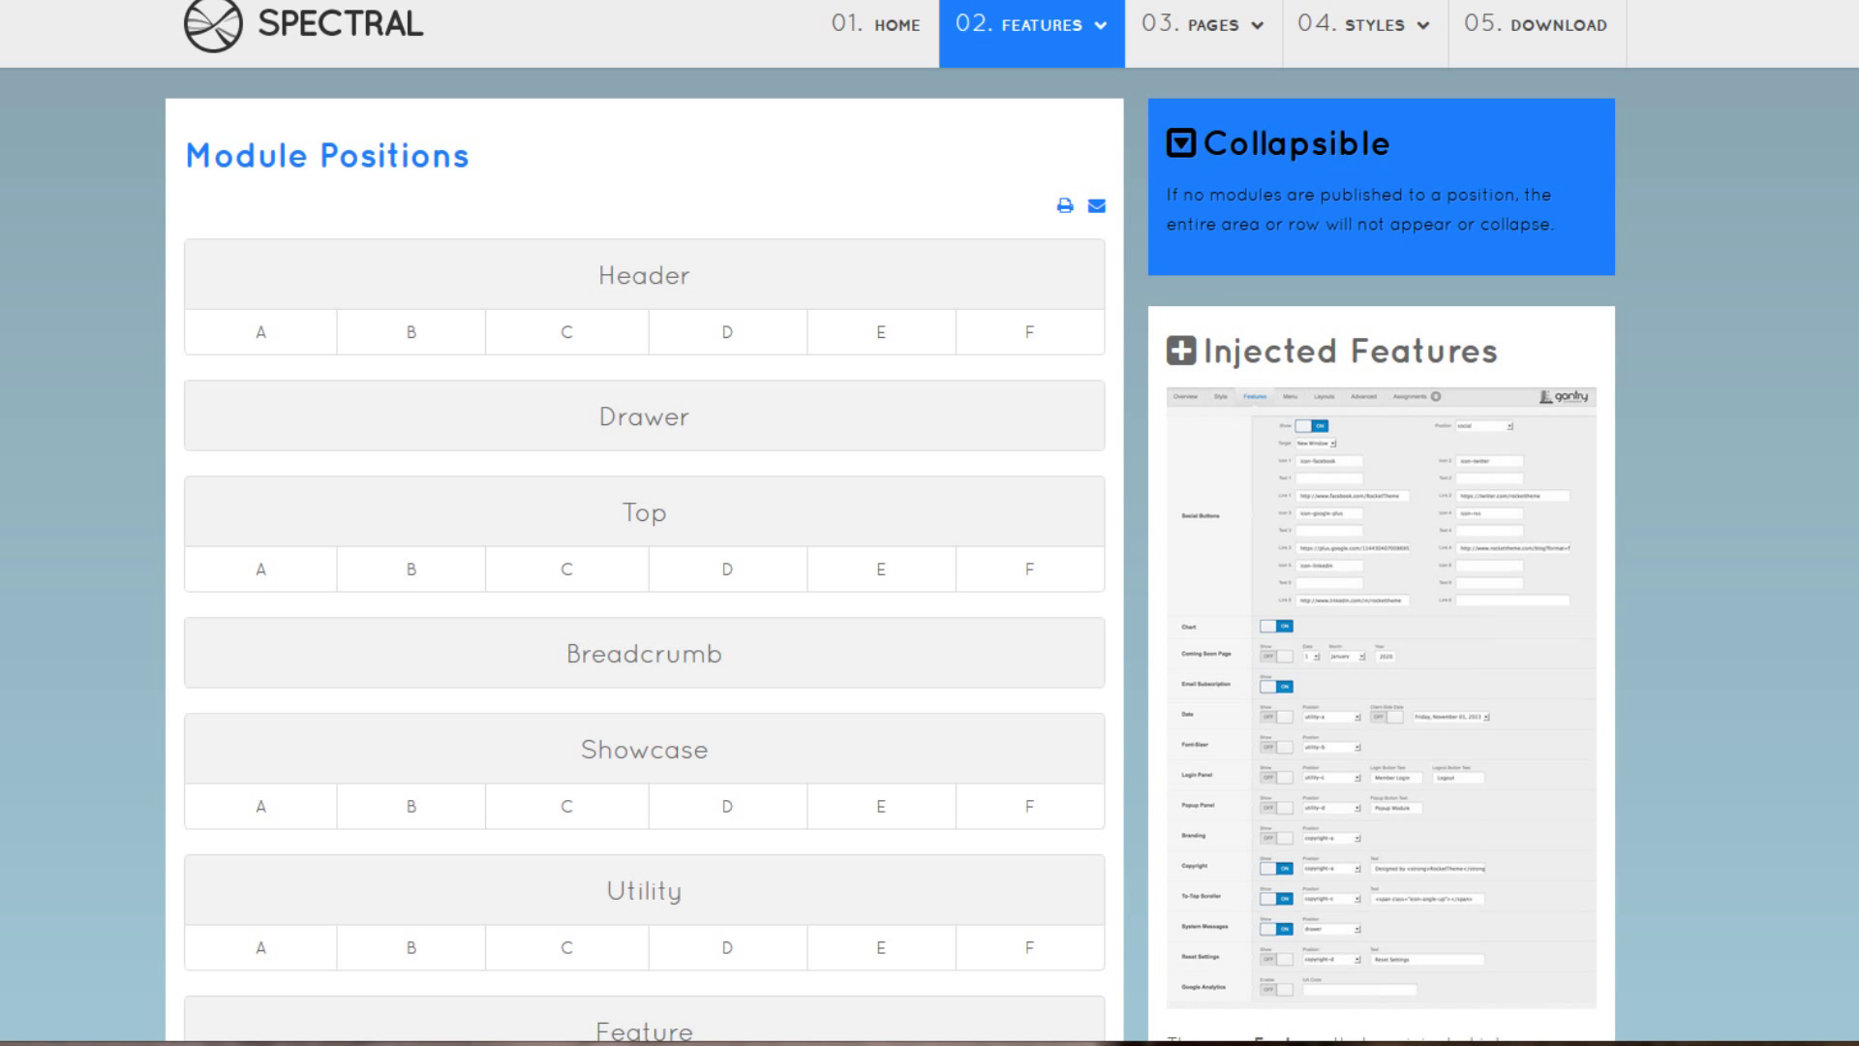
pyautogui.scroll(-6, 930, 522)
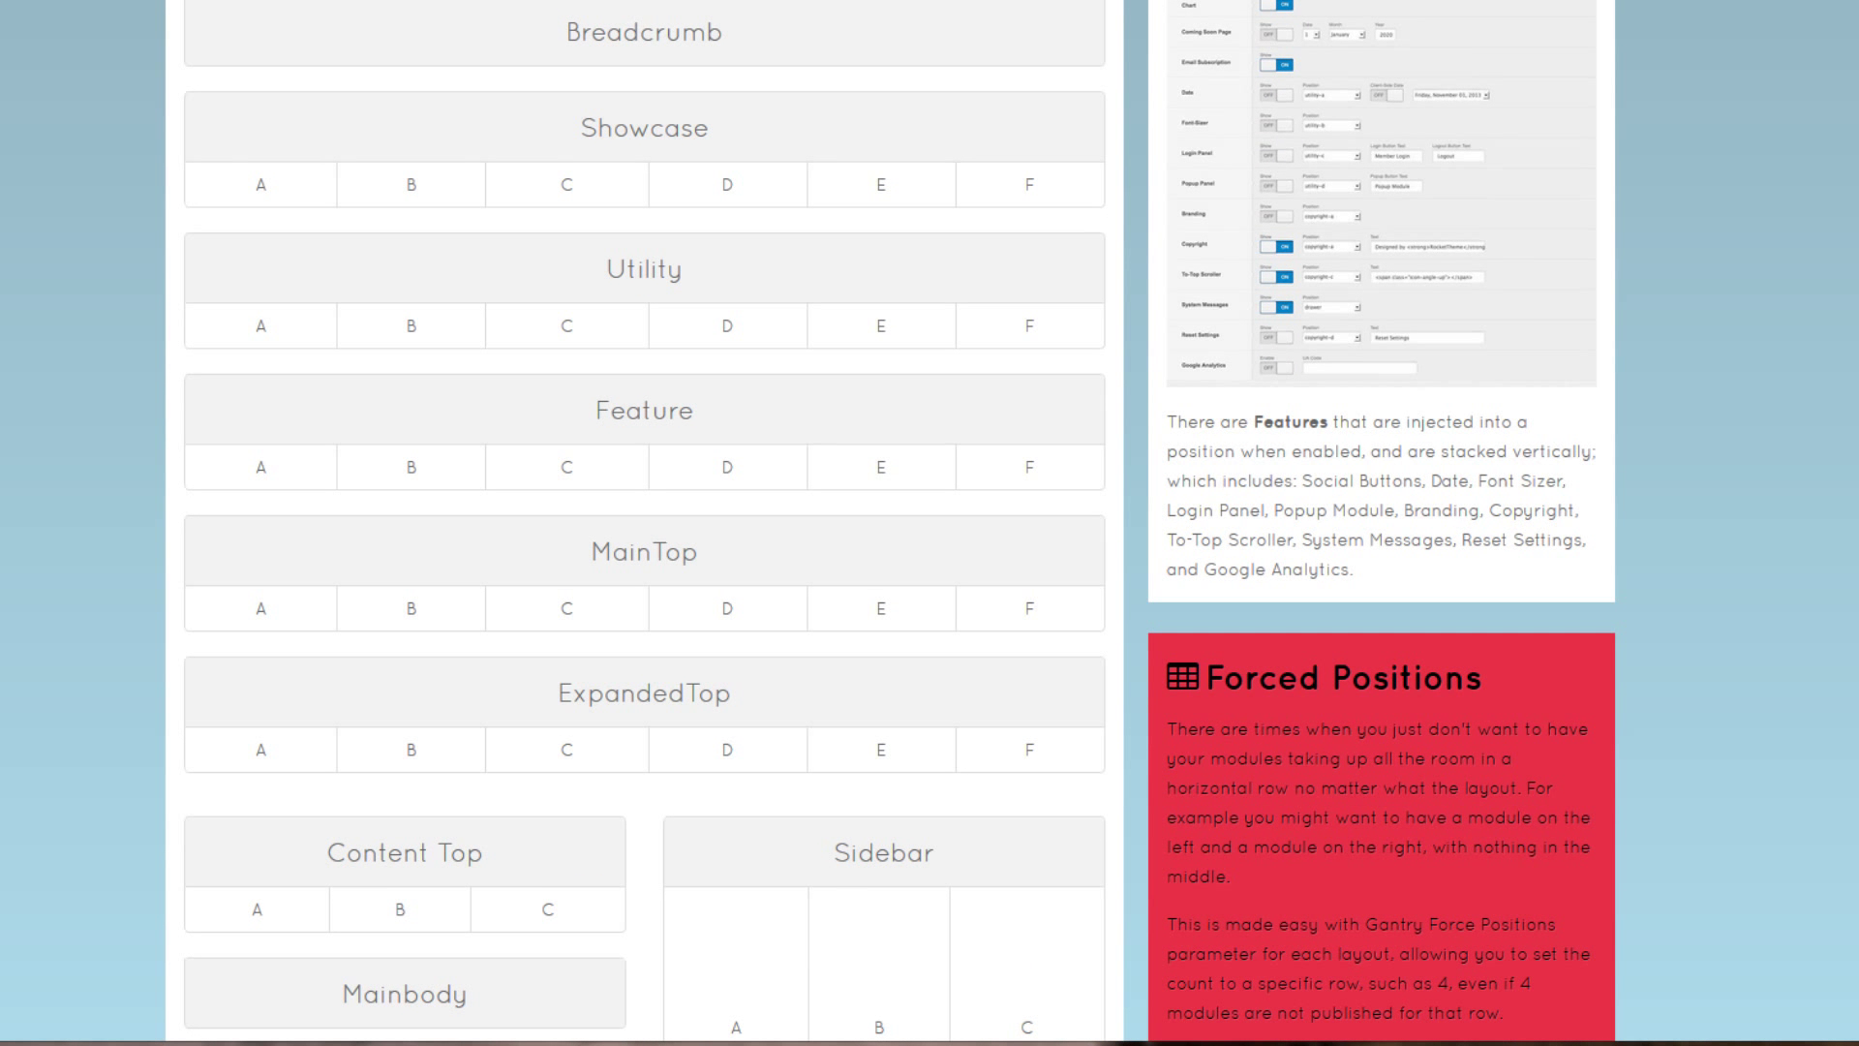
pyautogui.scroll(-2, 901, 523)
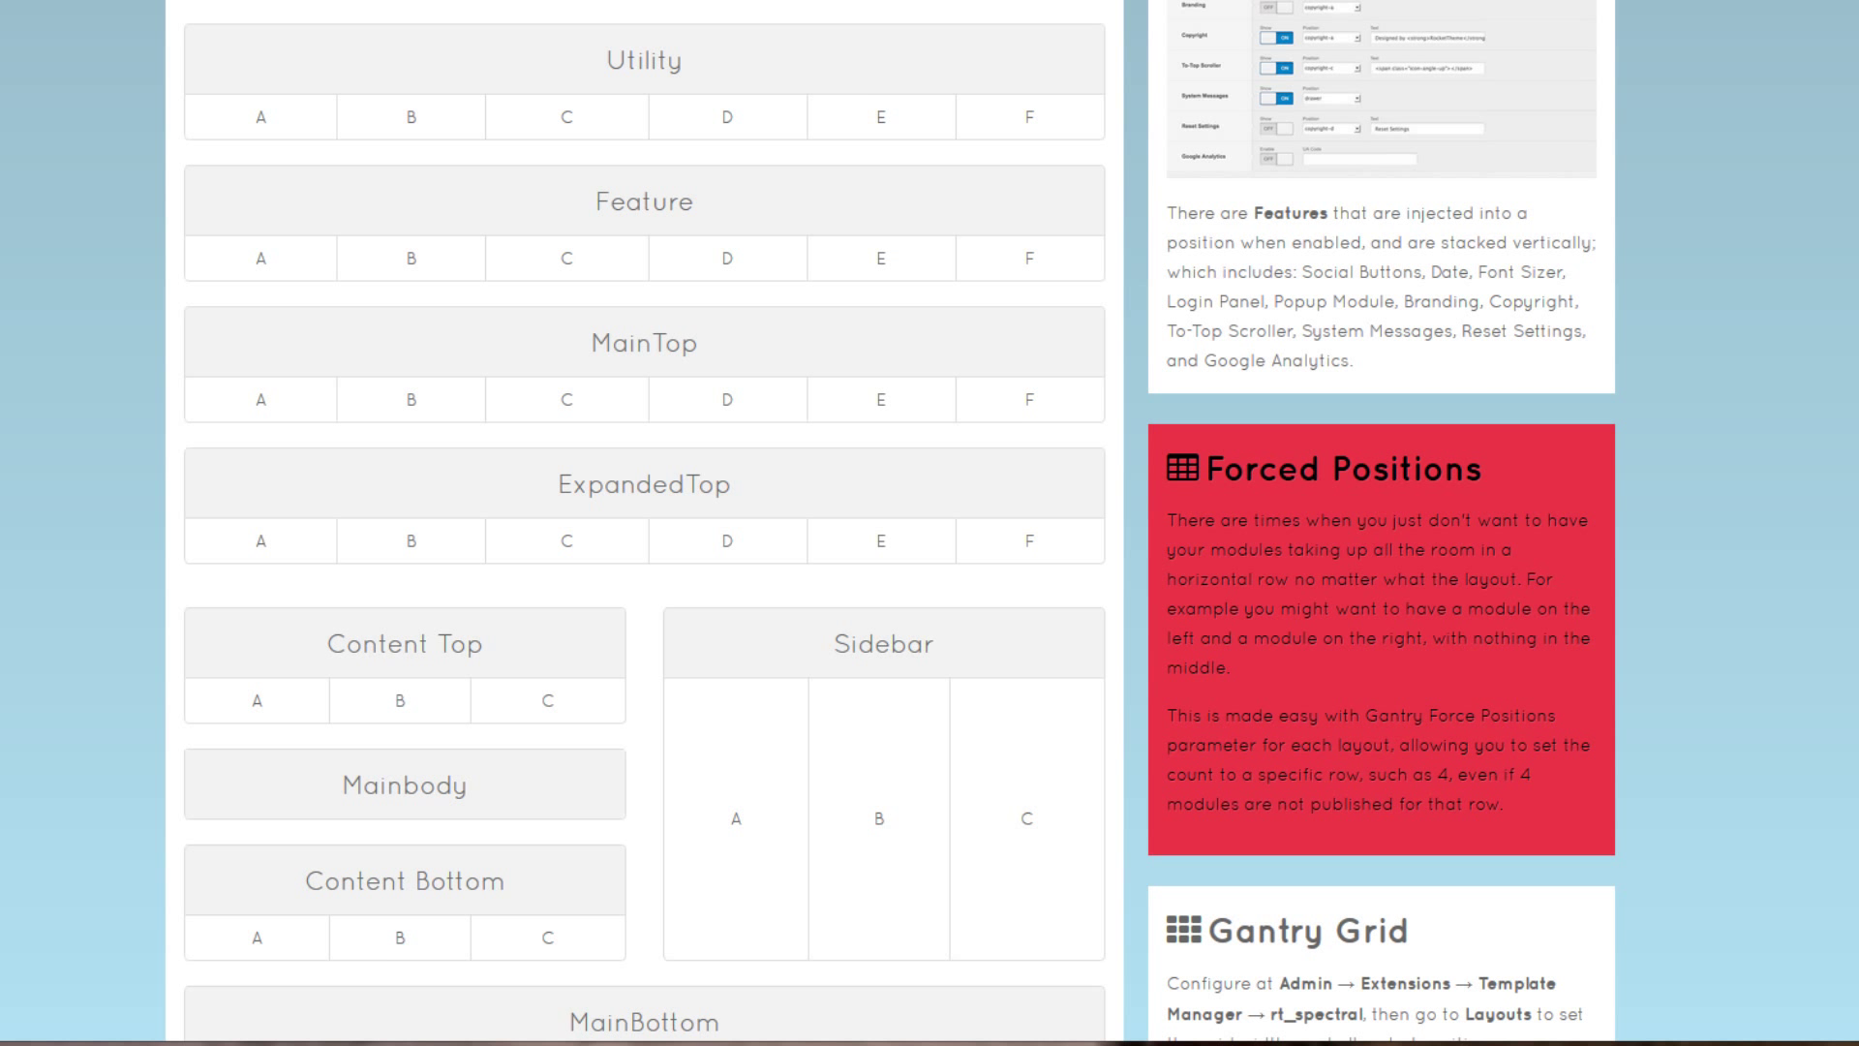
pyautogui.scroll(-3, 900, 523)
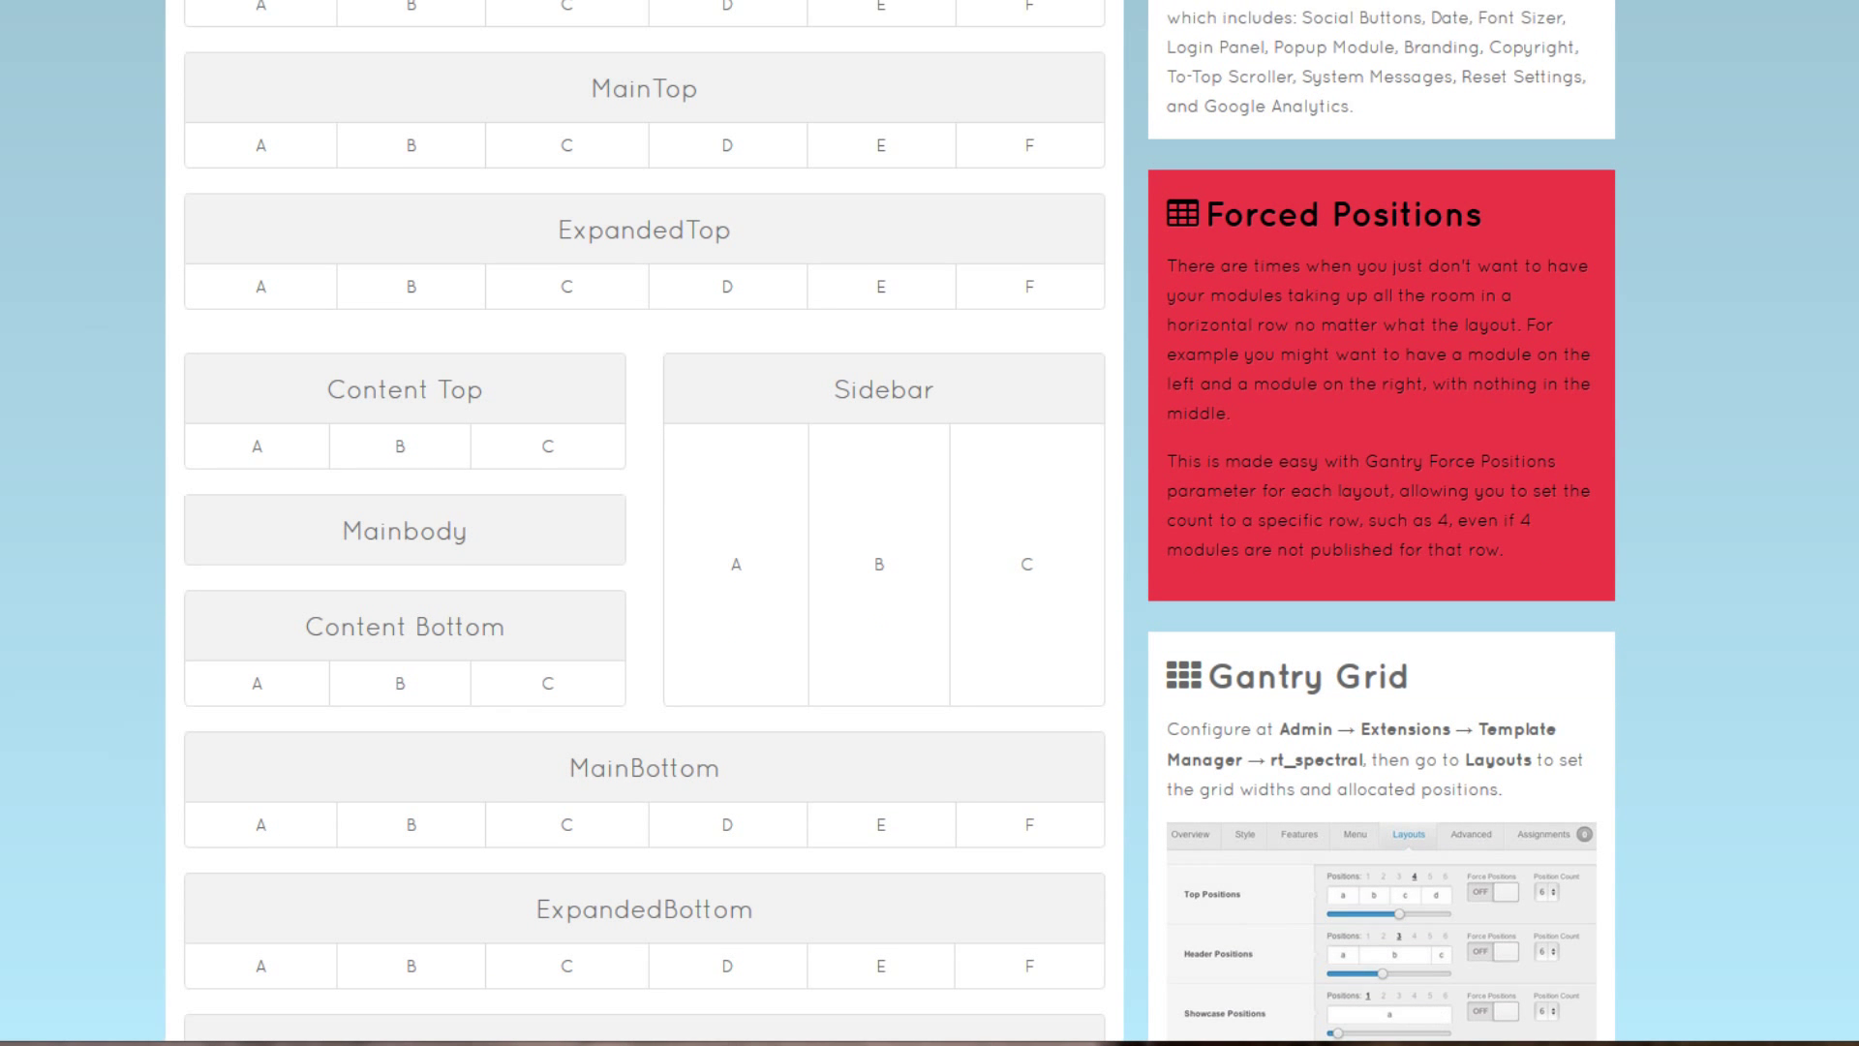
pyautogui.scroll(-1, 713, 382)
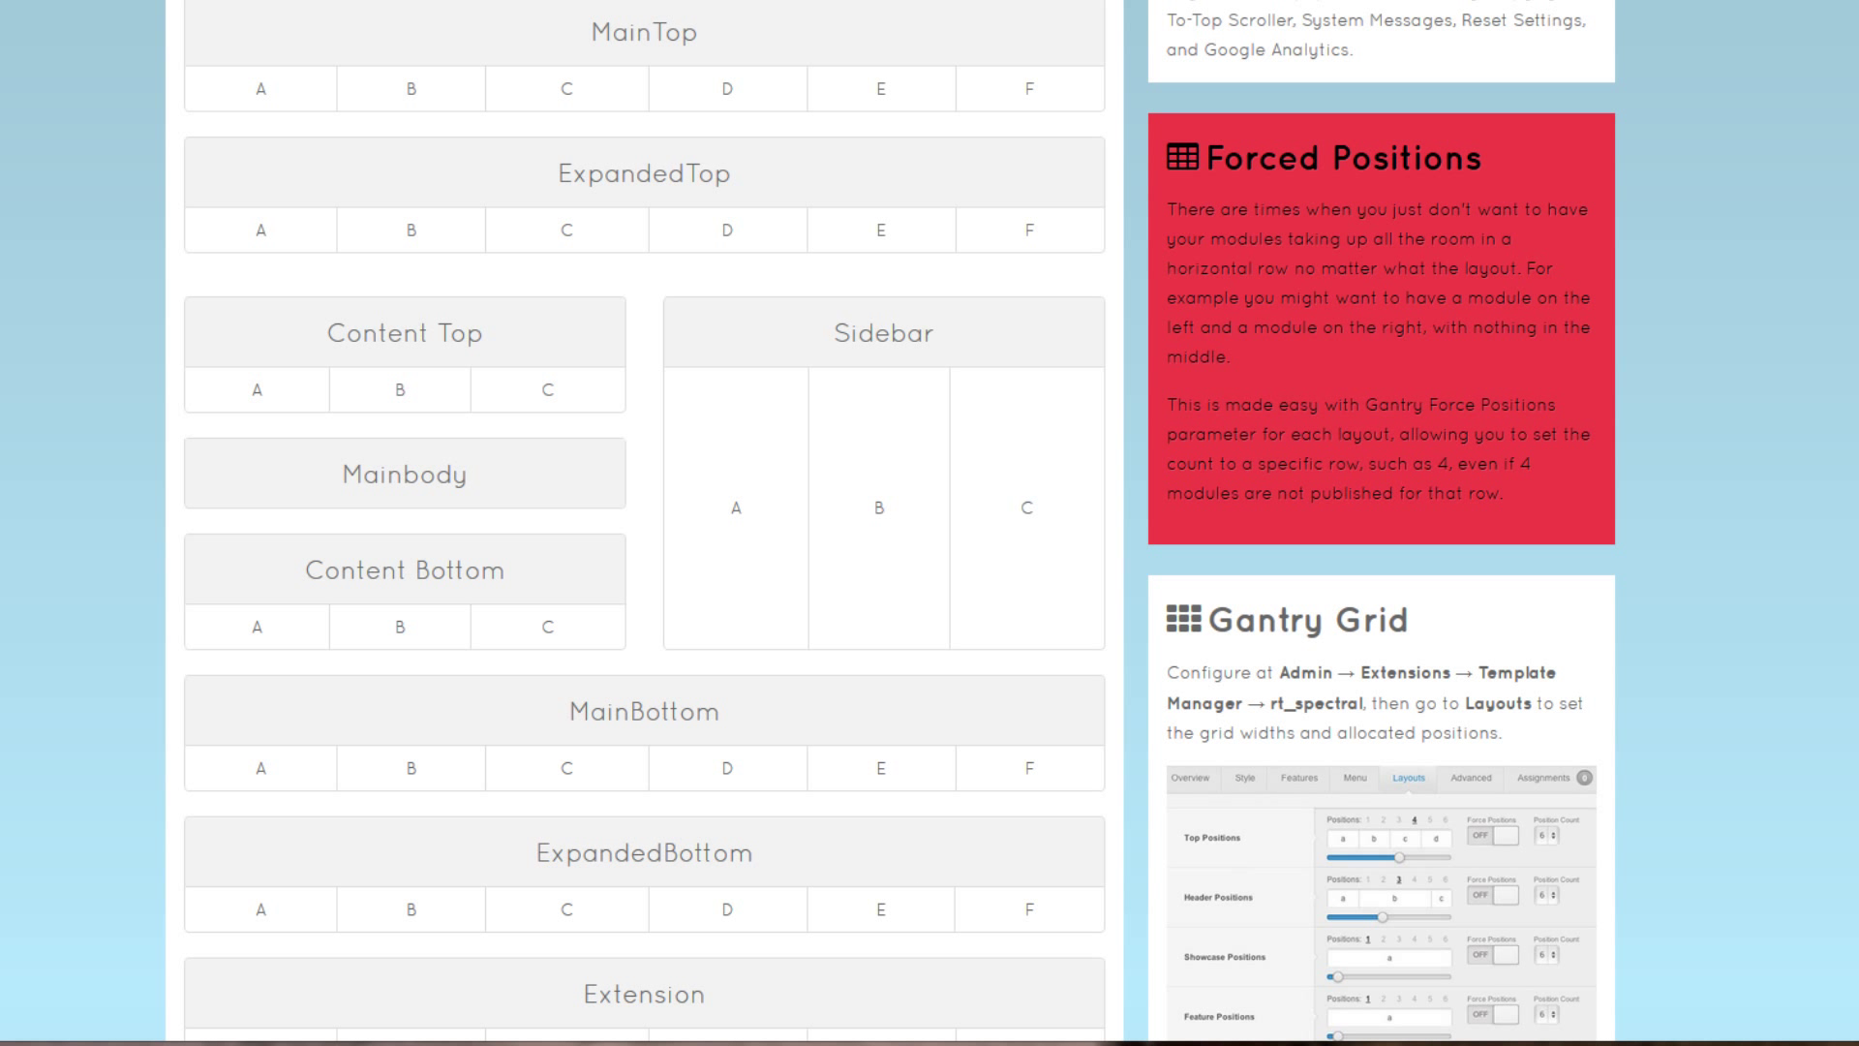
pyautogui.scroll(-8, 901, 523)
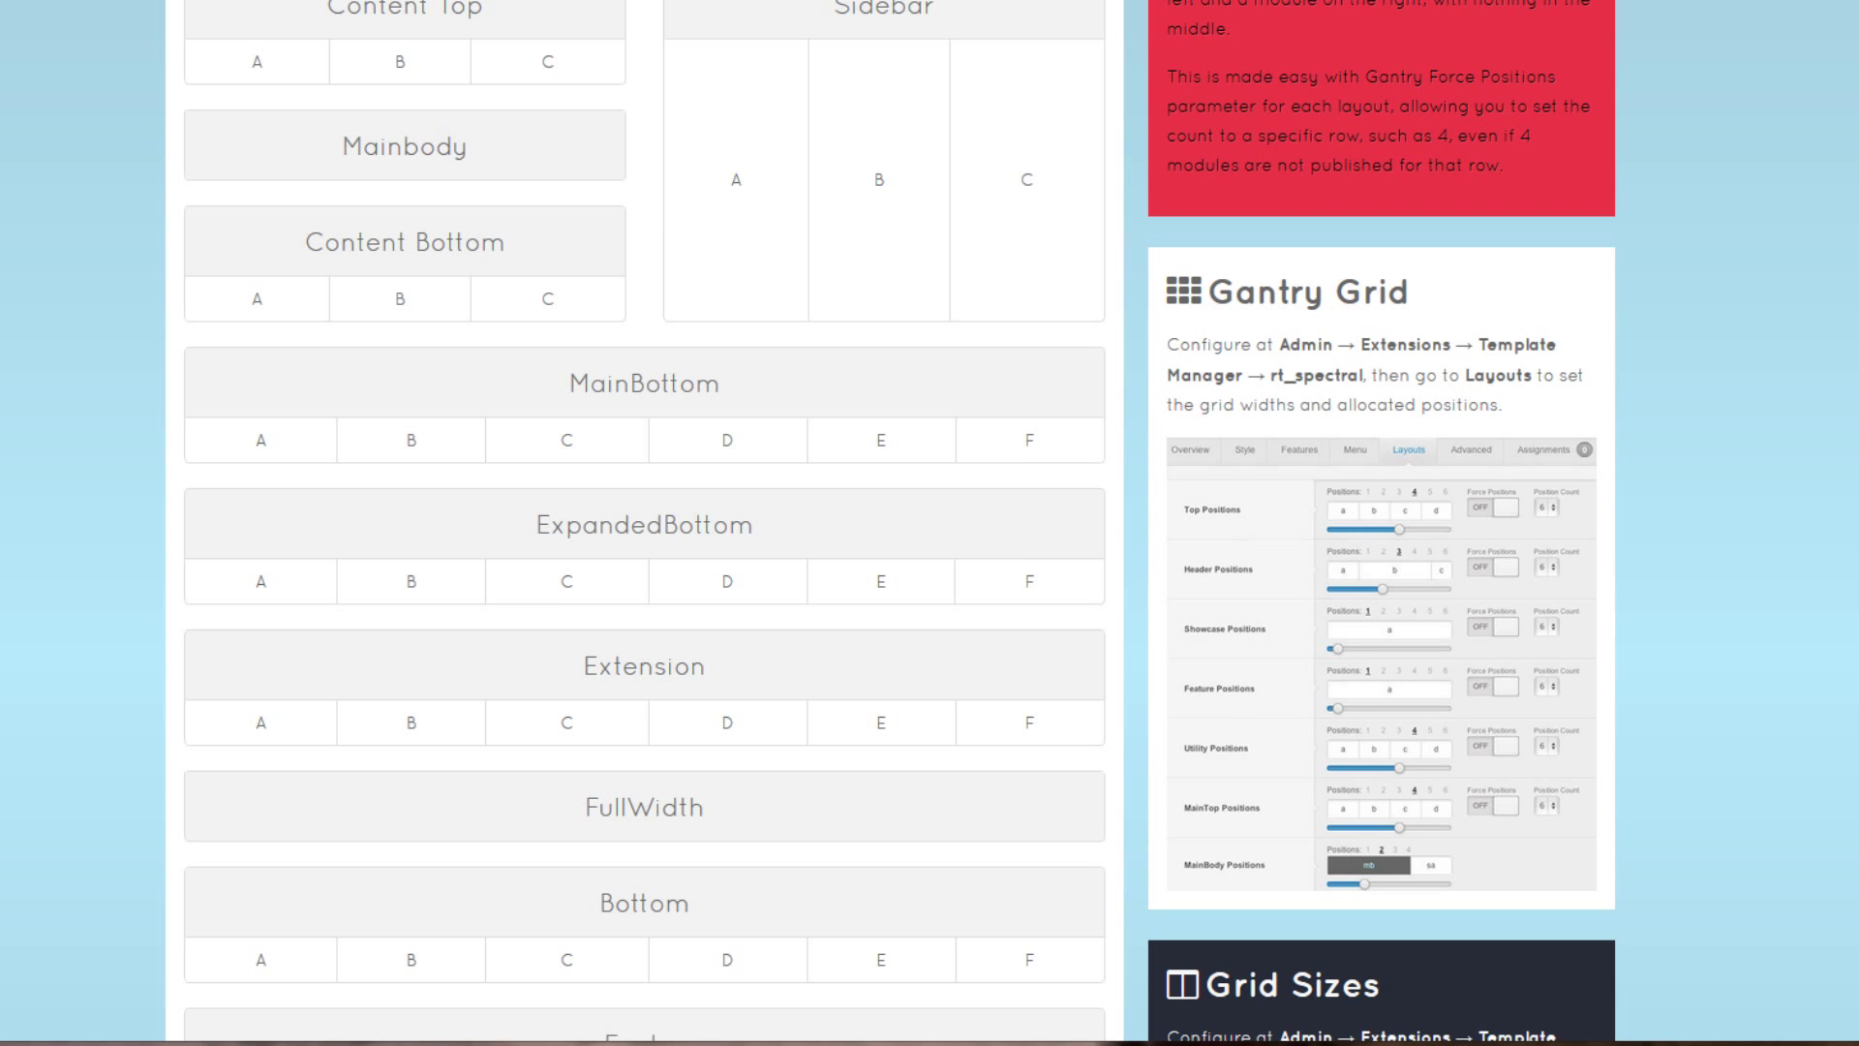
pyautogui.scroll(-2, 900, 523)
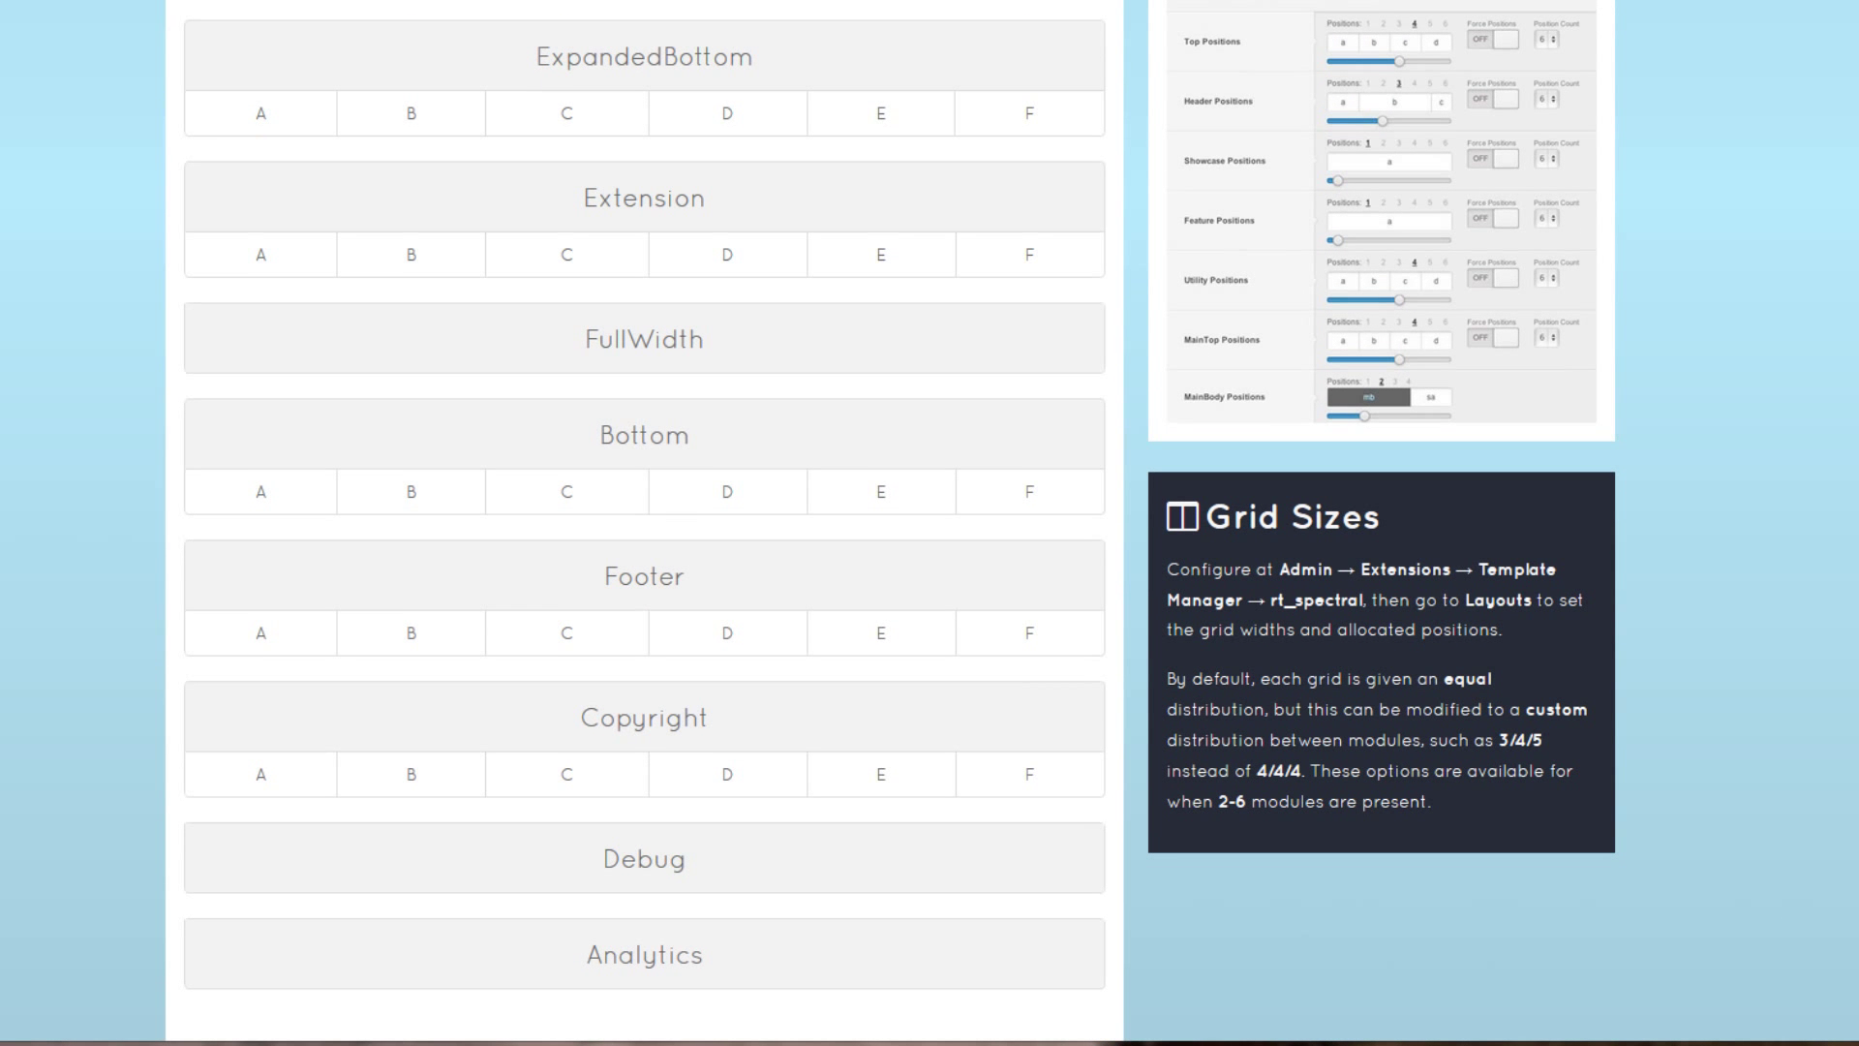
pyautogui.scroll(-1, 901, 523)
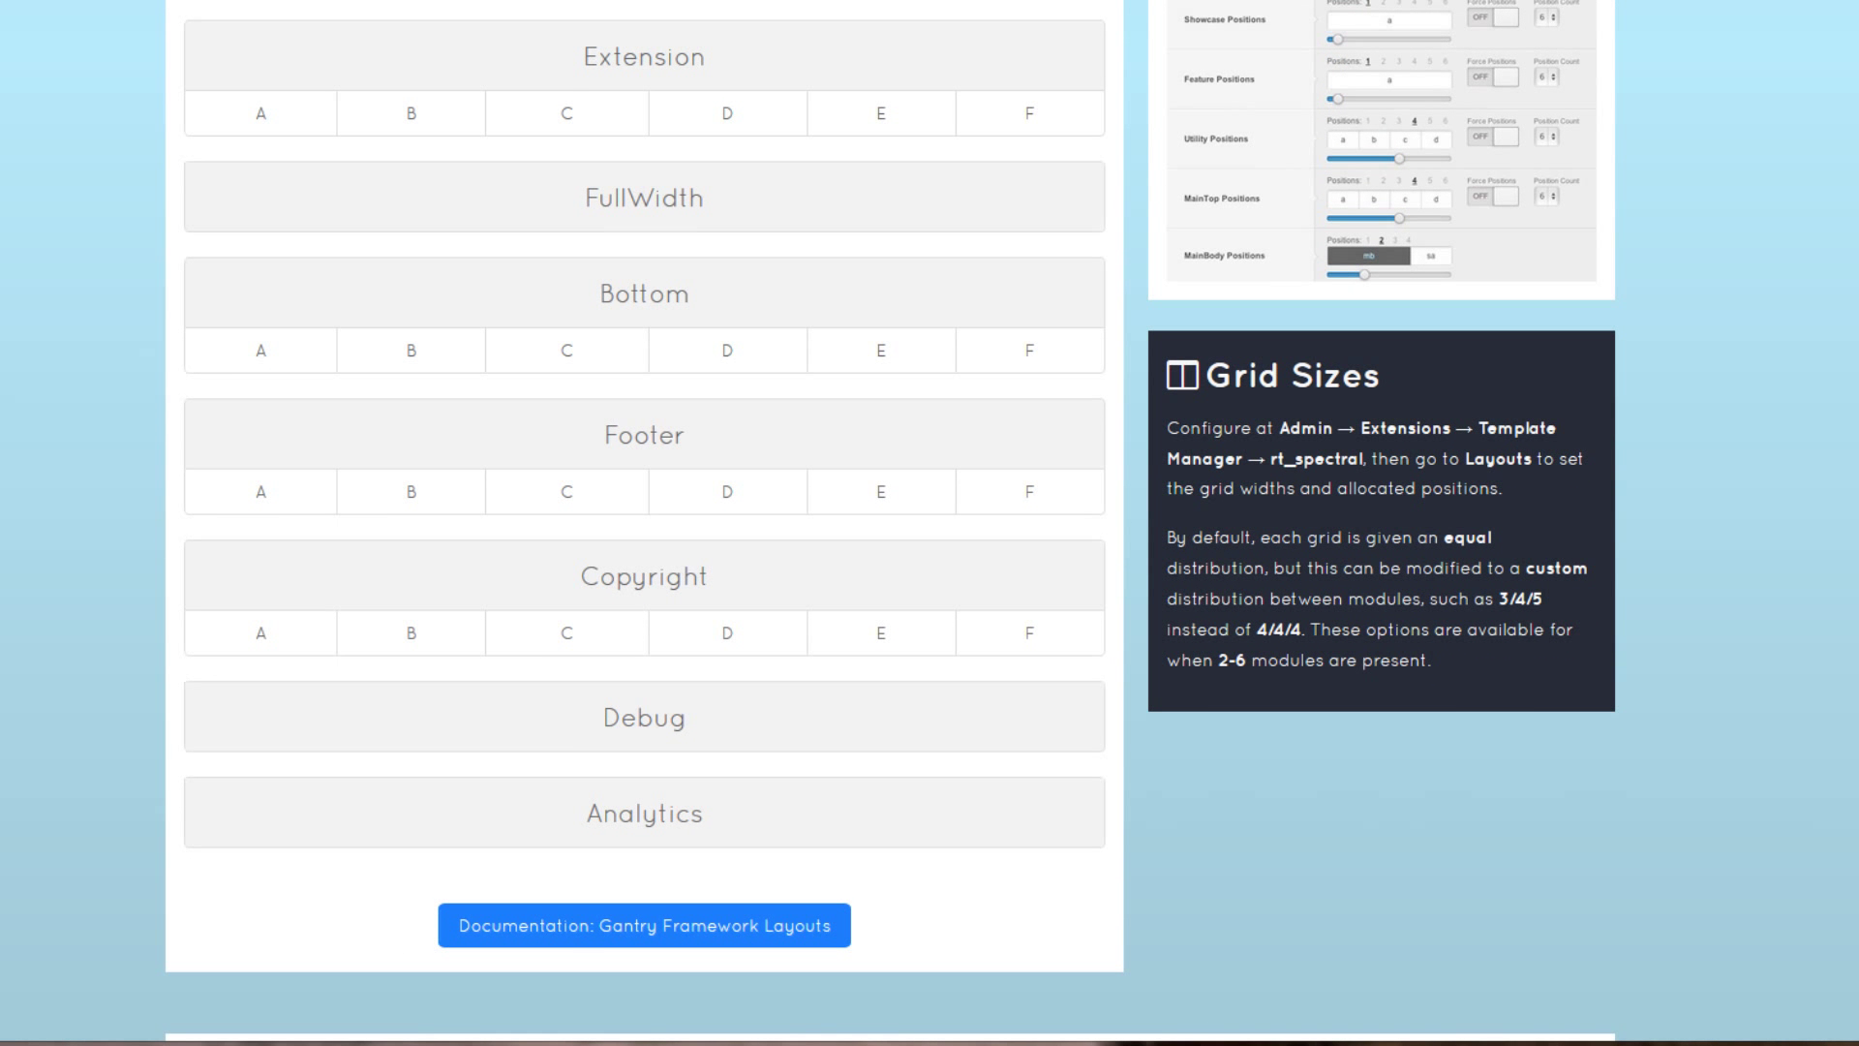
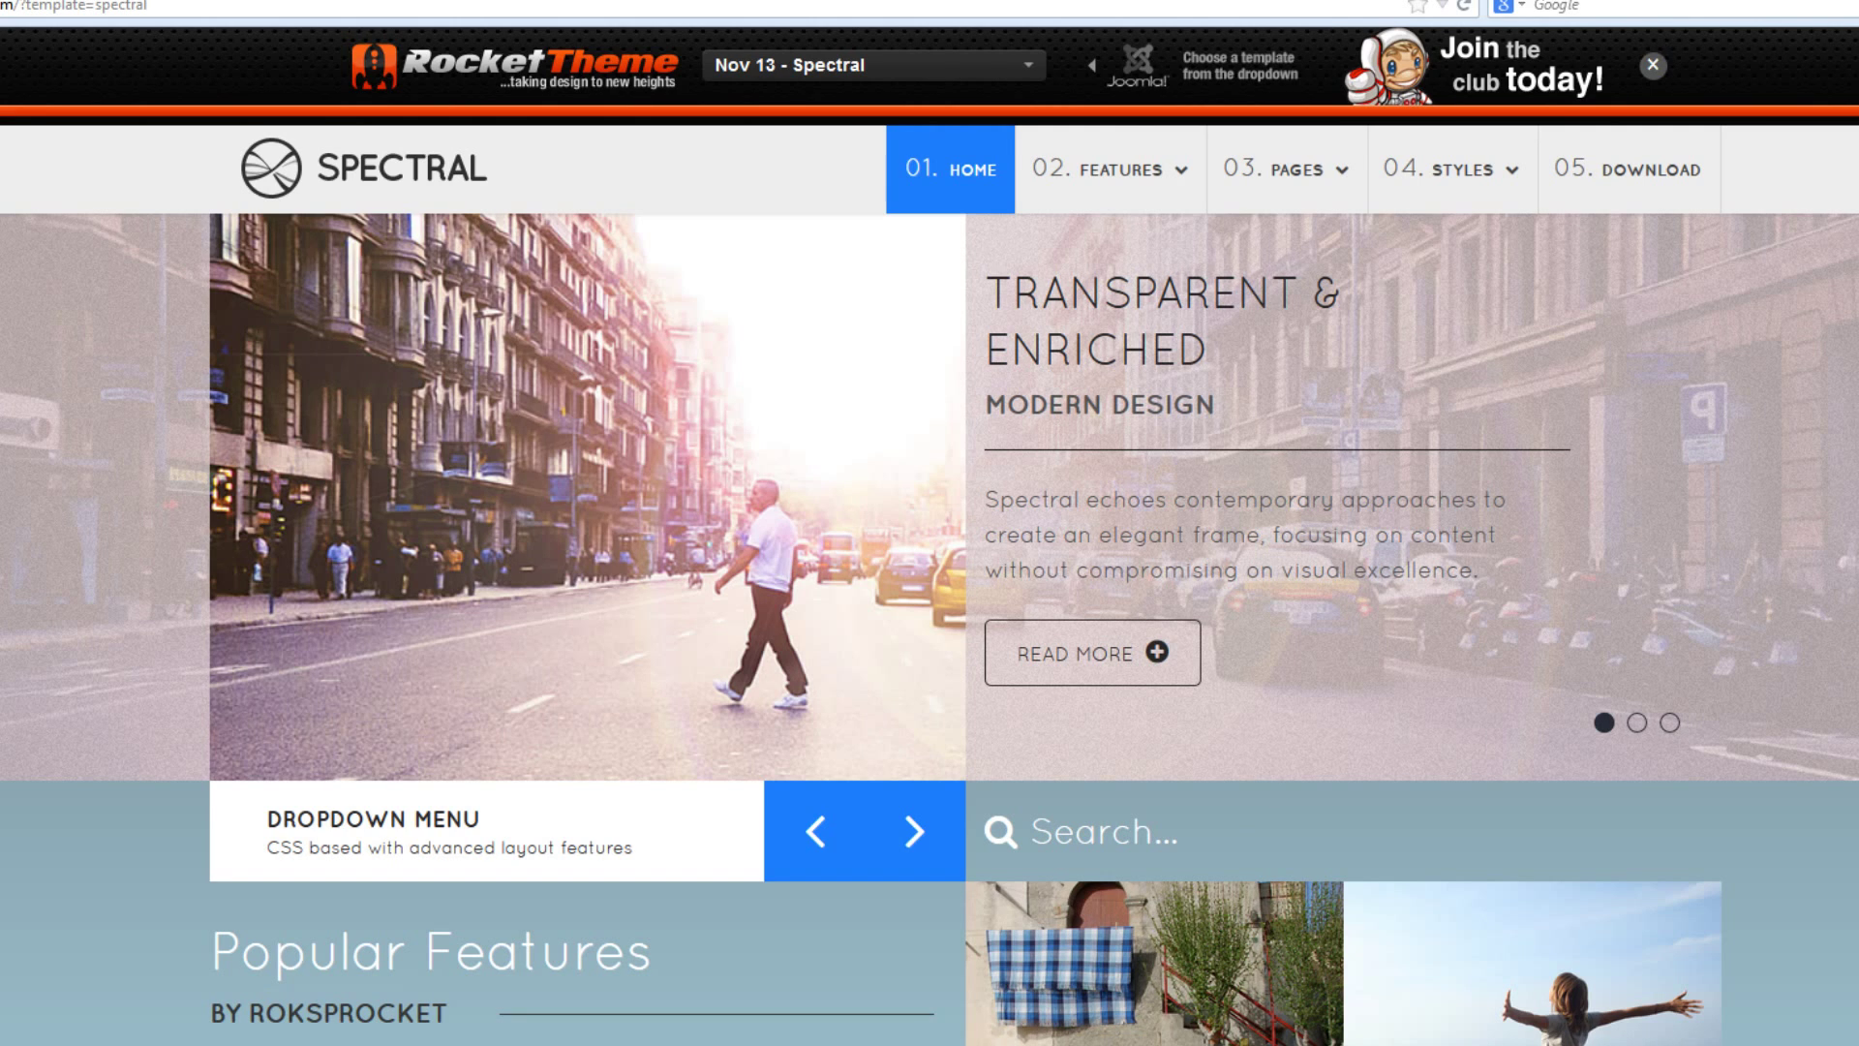
# - Examine how the modules are laid out on the RocketTheme Spectral demo homepage, down to the image strip below About Spectral
pyautogui.scroll(-3, 929, 581)
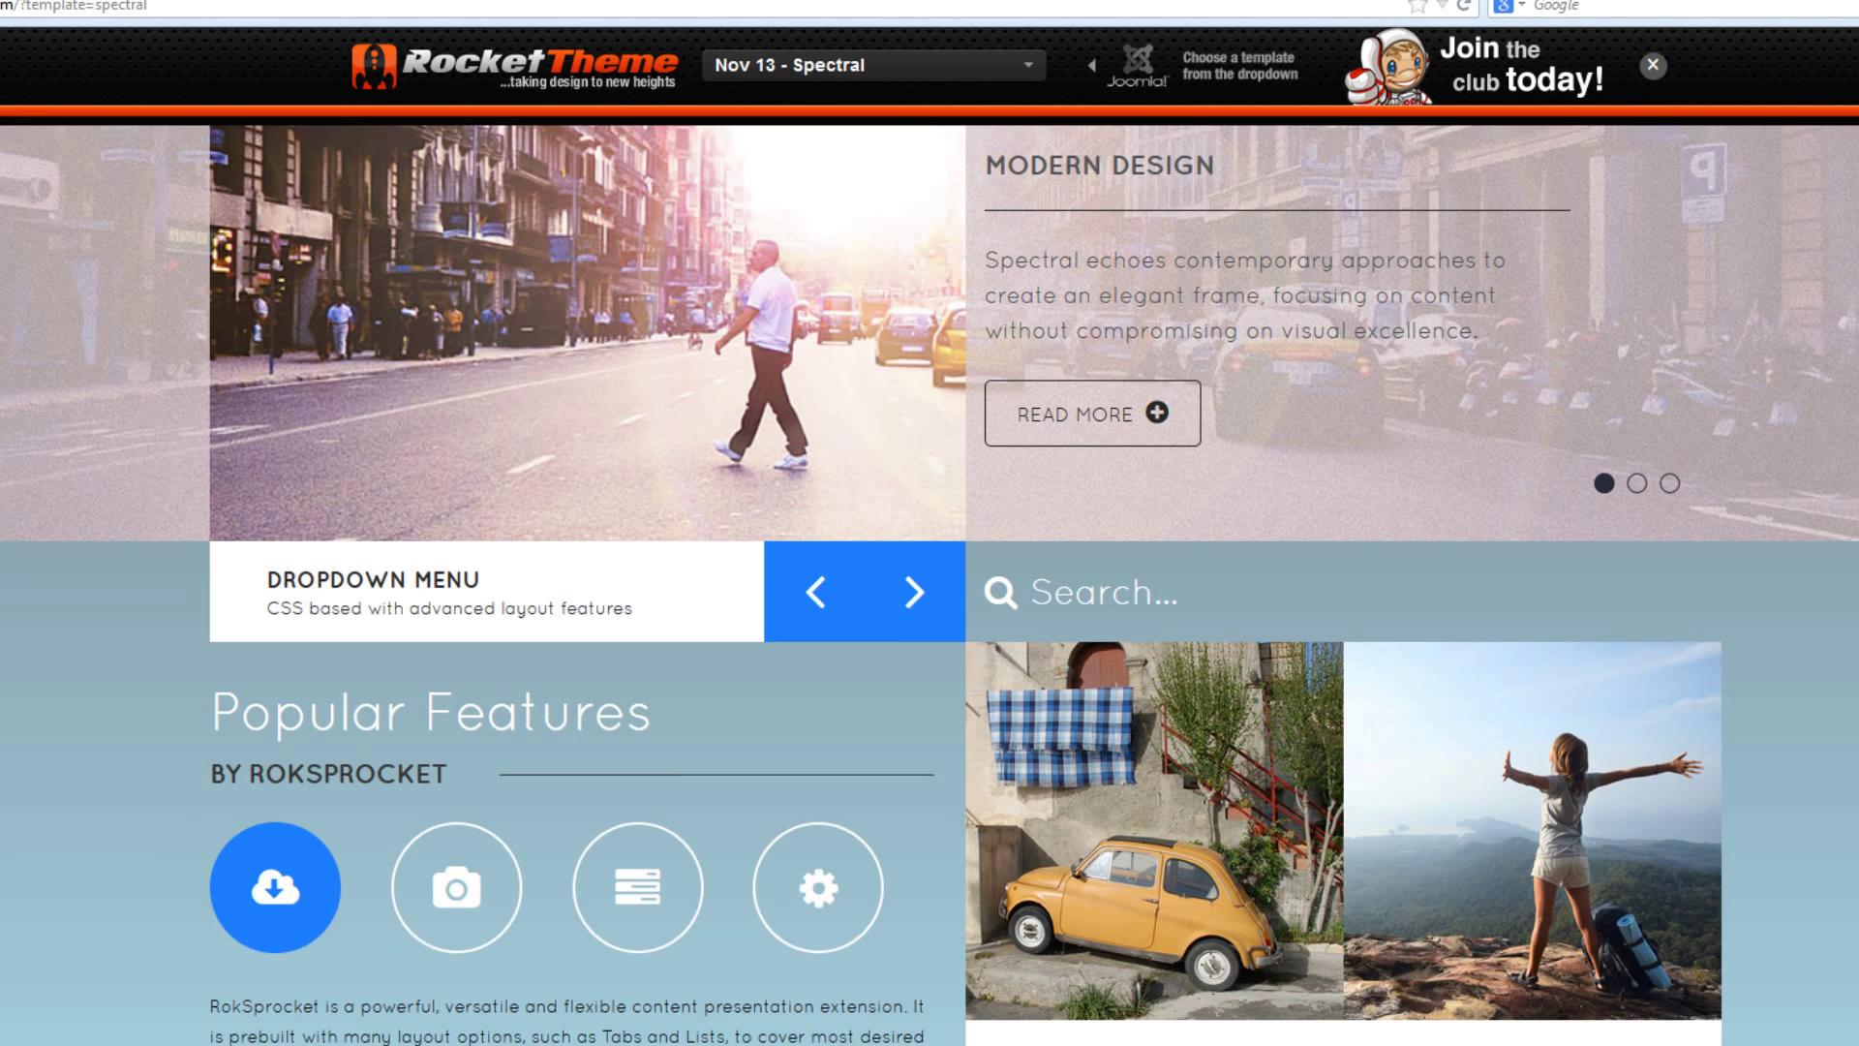
pyautogui.scroll(-1, 929, 581)
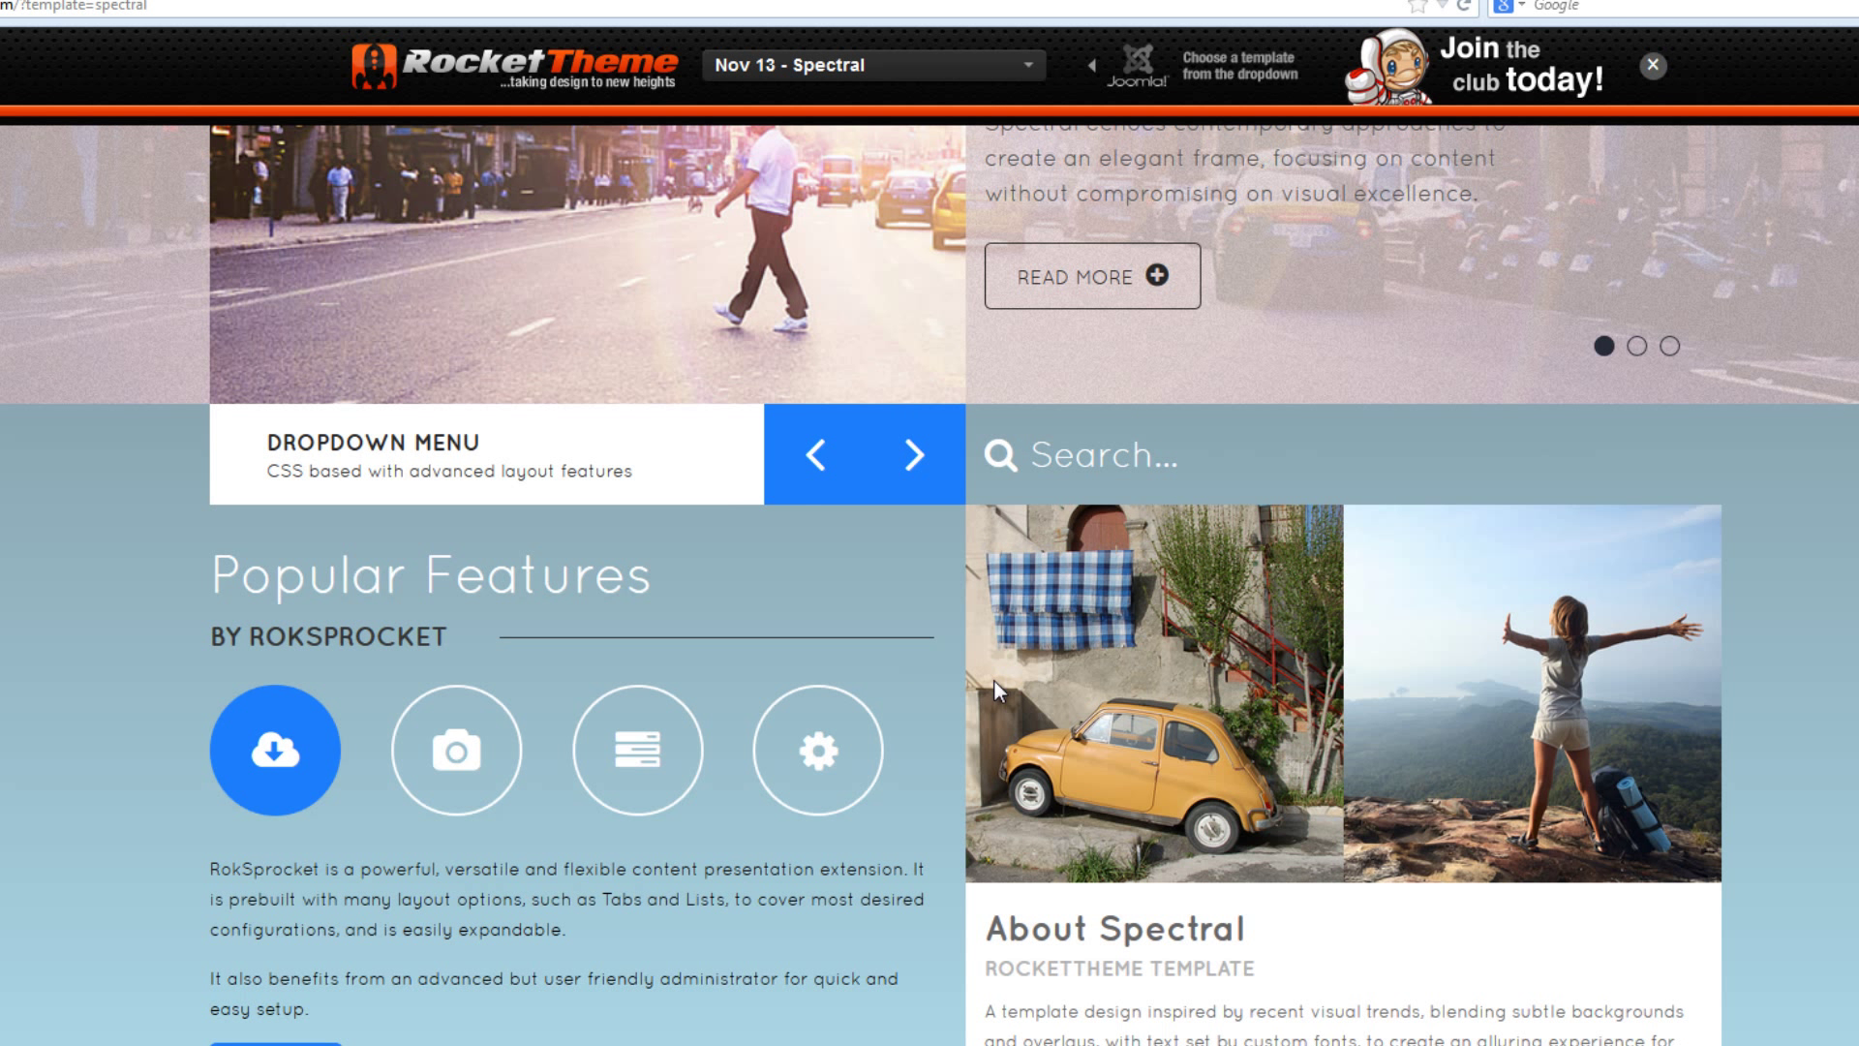
pyautogui.scroll(-3, 930, 581)
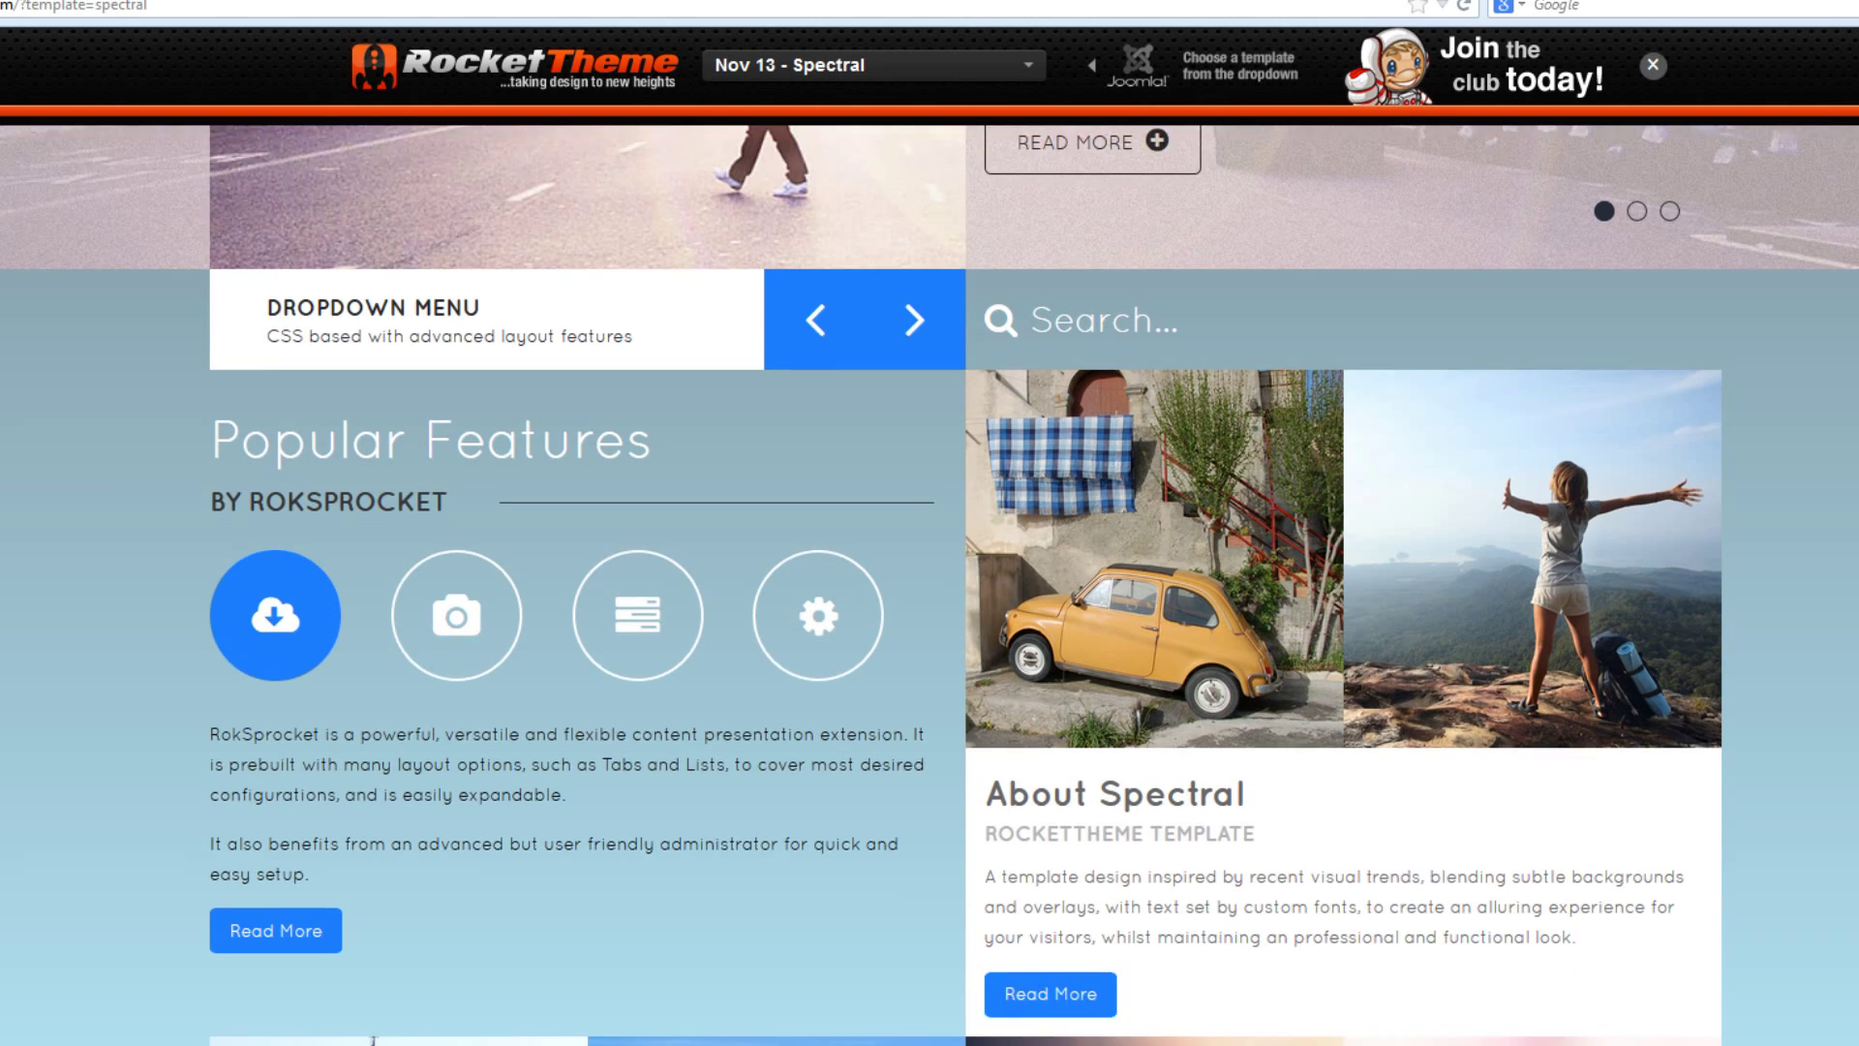
pyautogui.scroll(3, 930, 581)
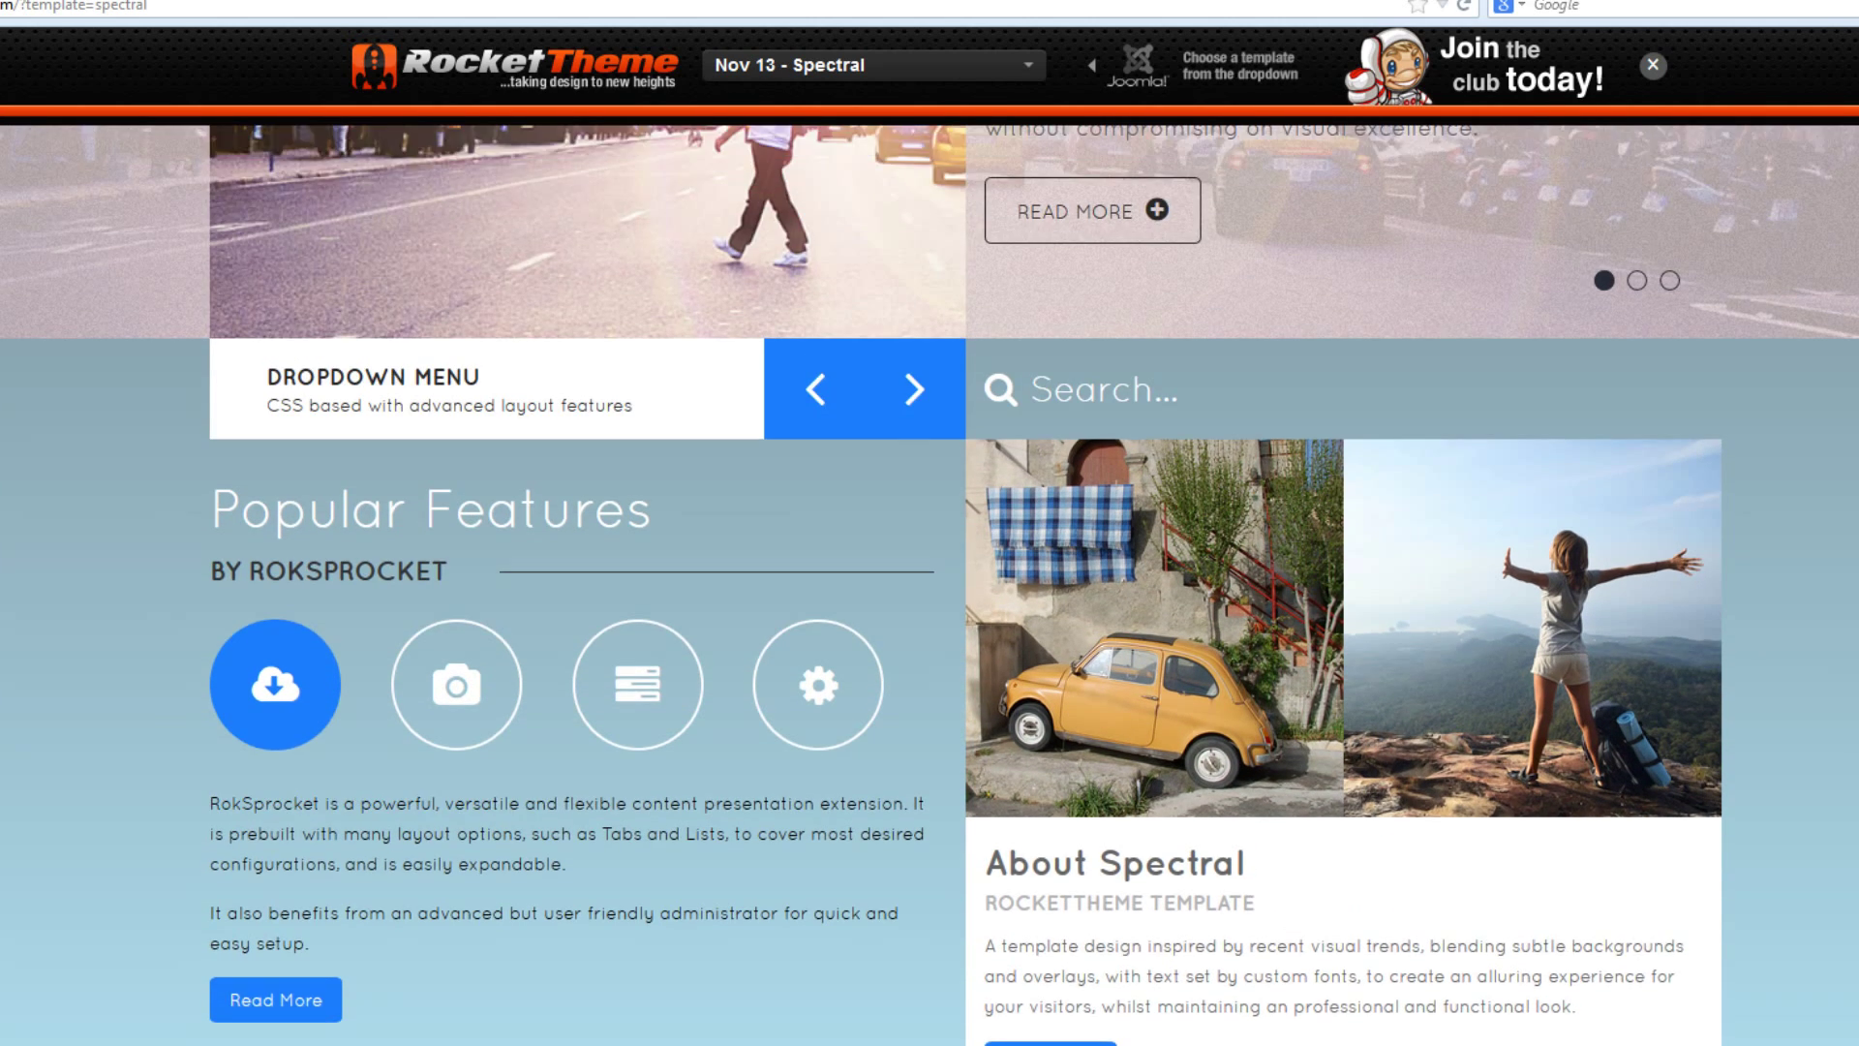
pyautogui.scroll(-3, 929, 581)
pyautogui.scroll(-7, 930, 581)
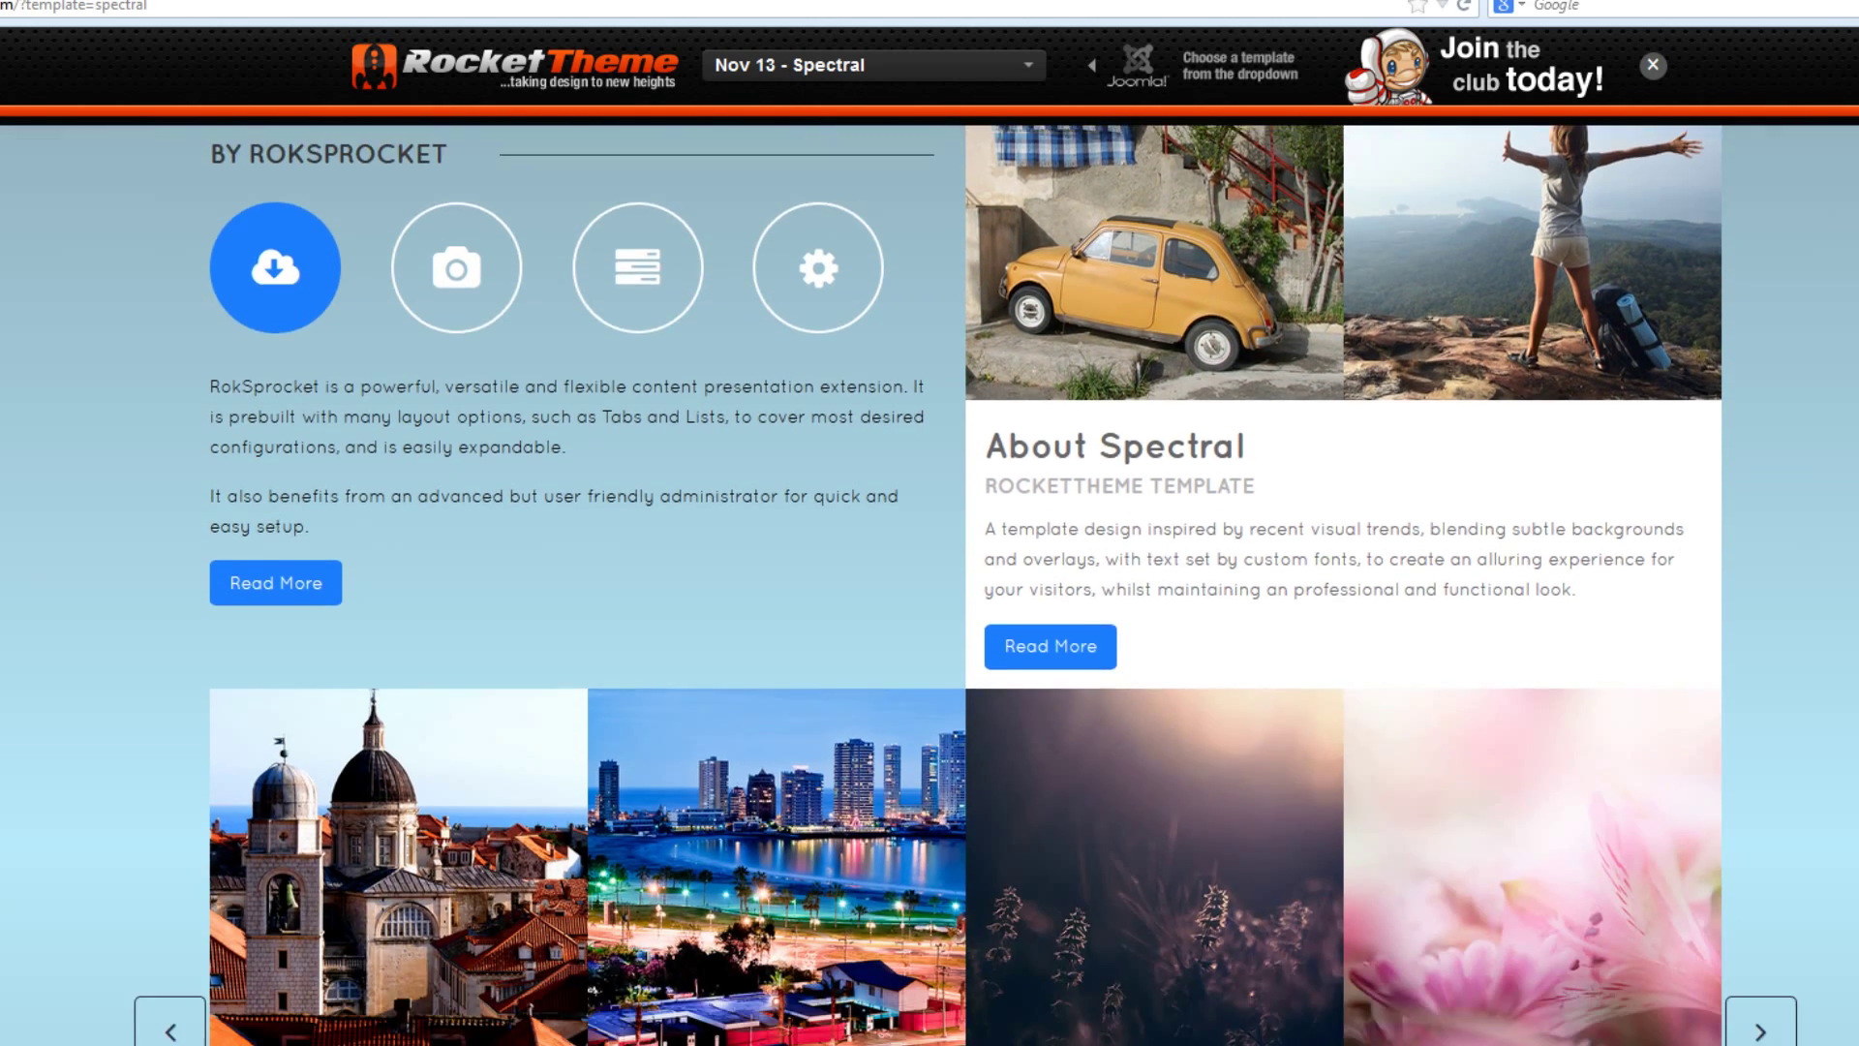
# - Compare the module layout of the Spectral demo homepage with the vividmediaproductions.com homepage, from the header to the Featured Article section
pyautogui.scroll(-1, 423, 450)
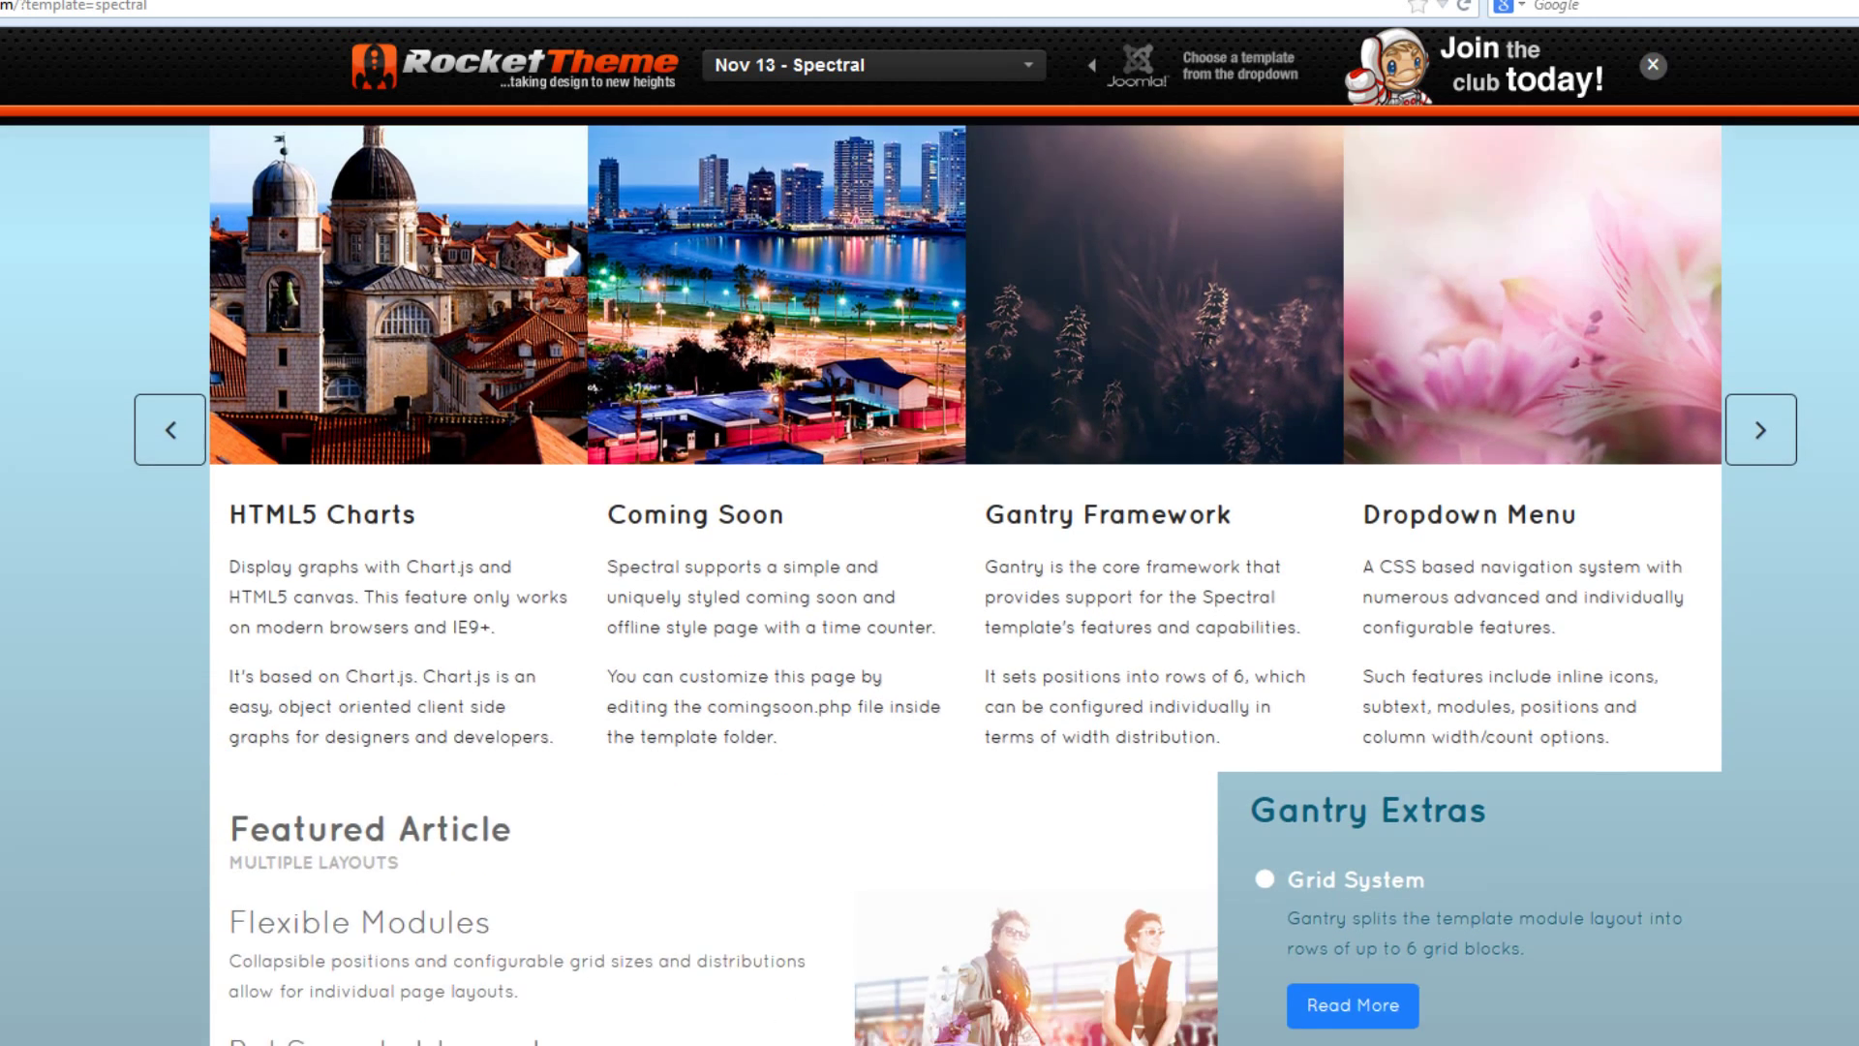
pyautogui.scroll(1, 423, 450)
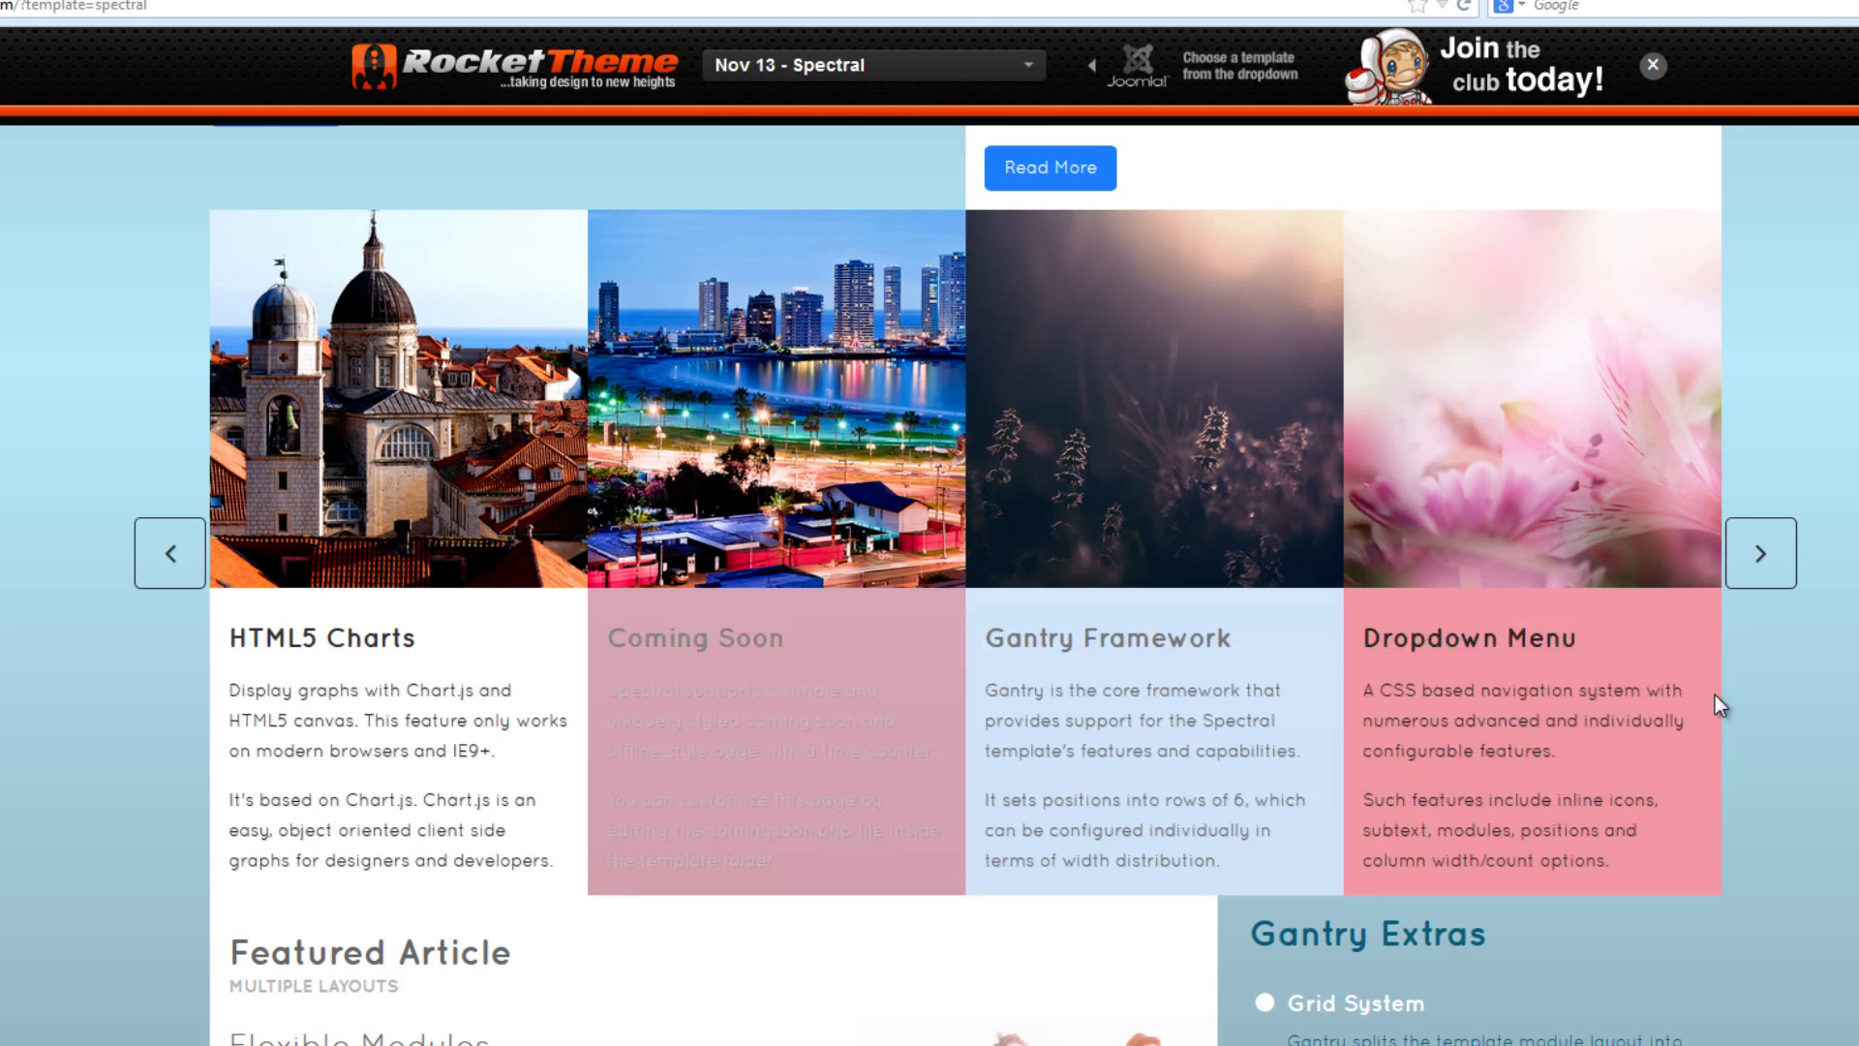
pyautogui.scroll(10, 571, 380)
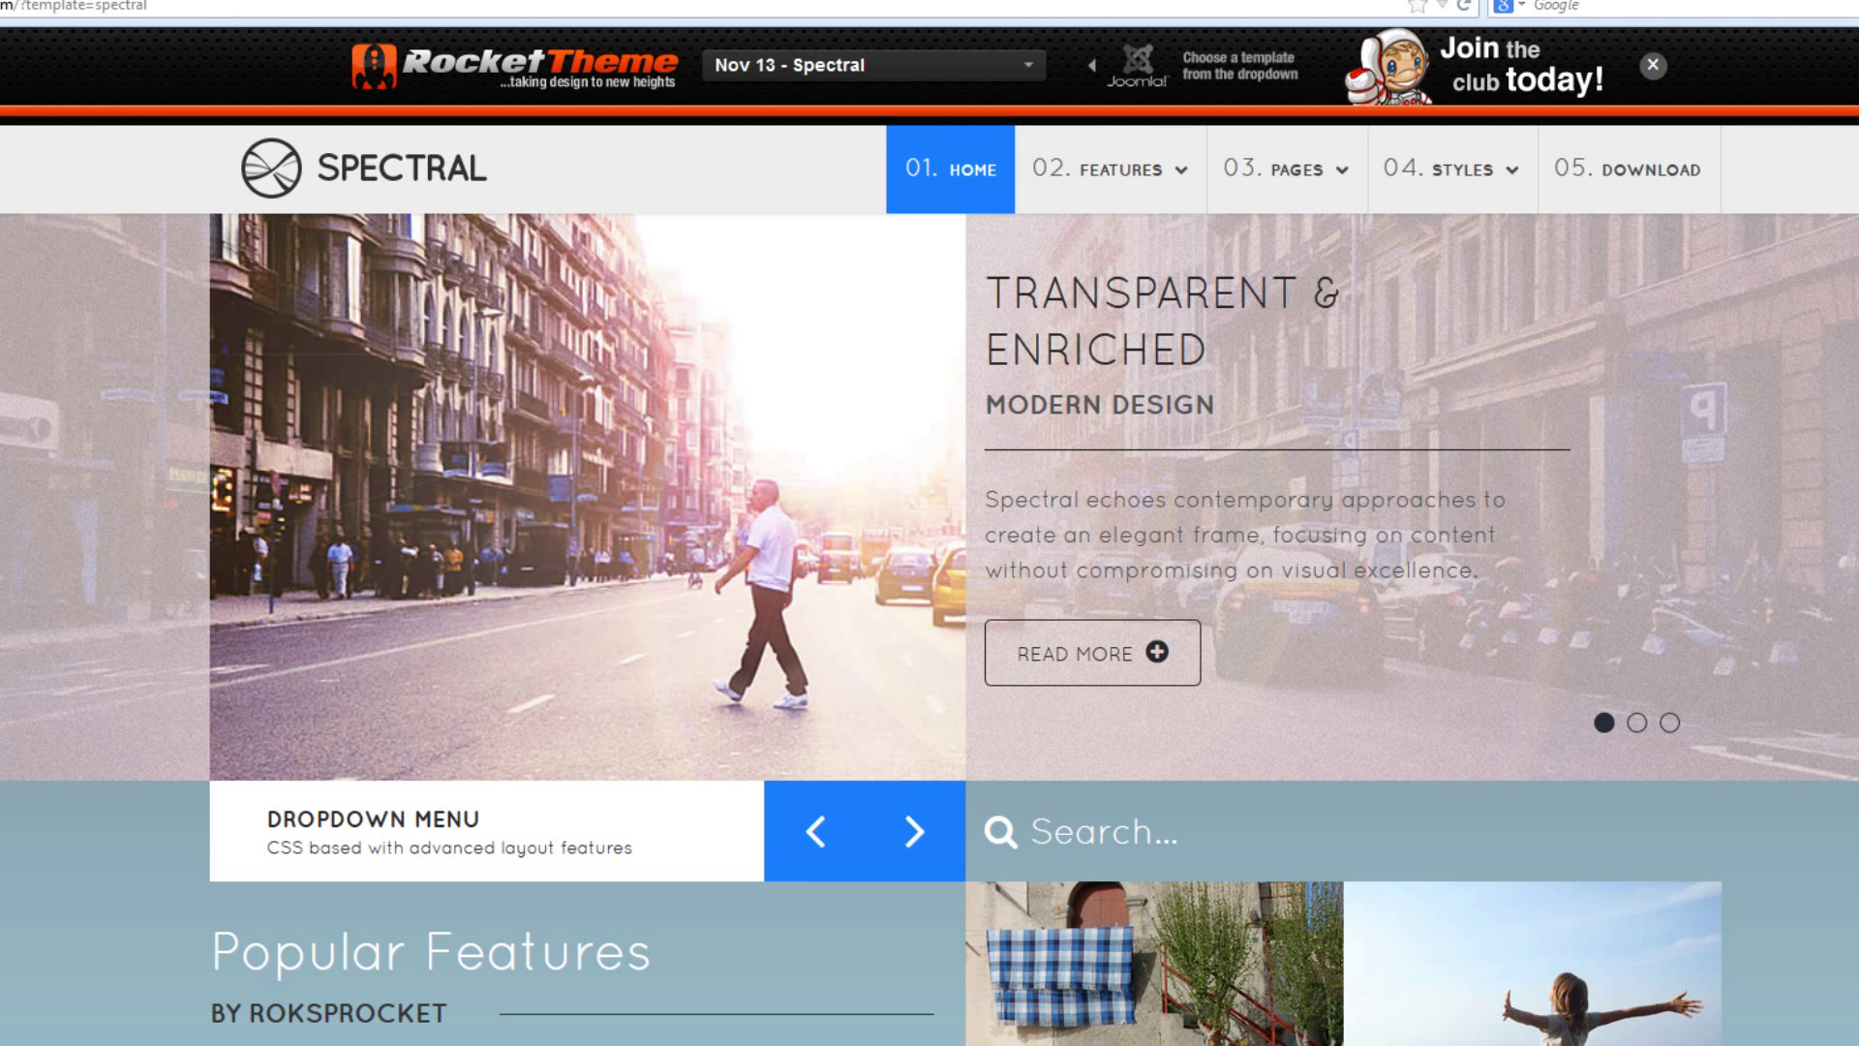
pyautogui.scroll(-15, 929, 536)
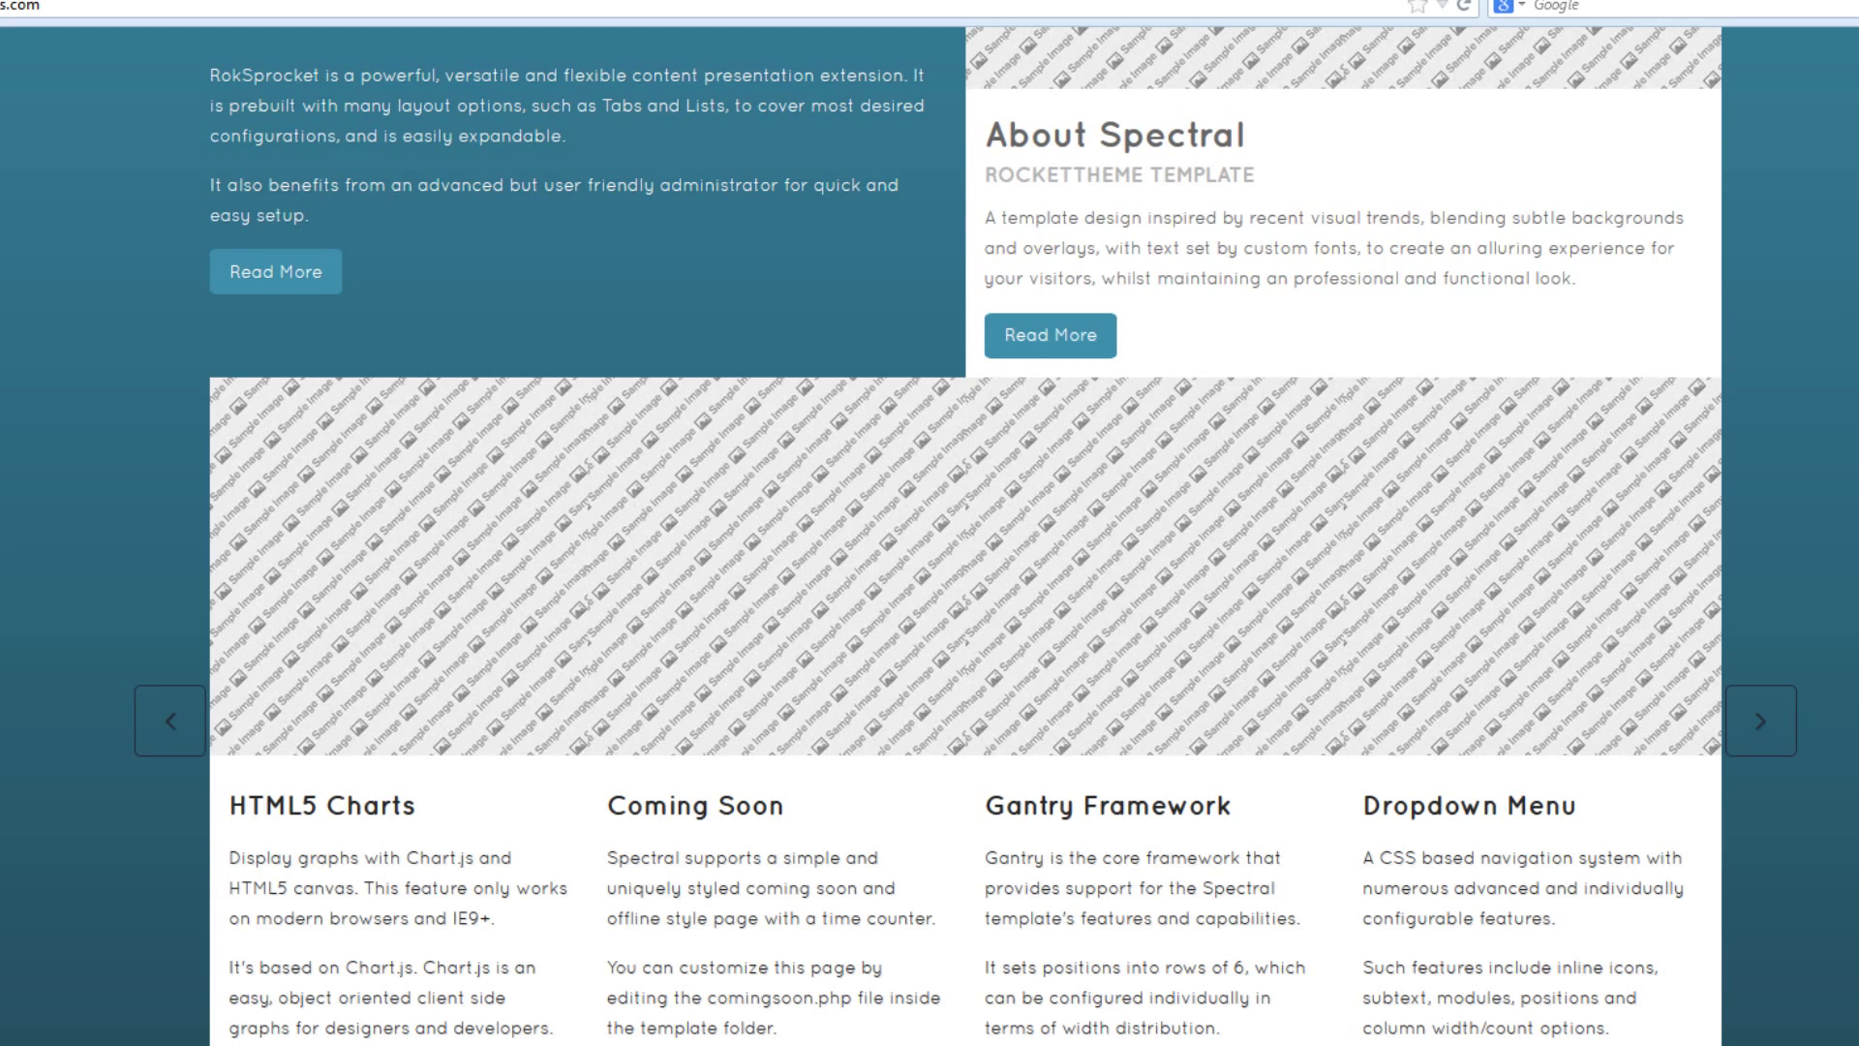
pyautogui.scroll(15, 930, 536)
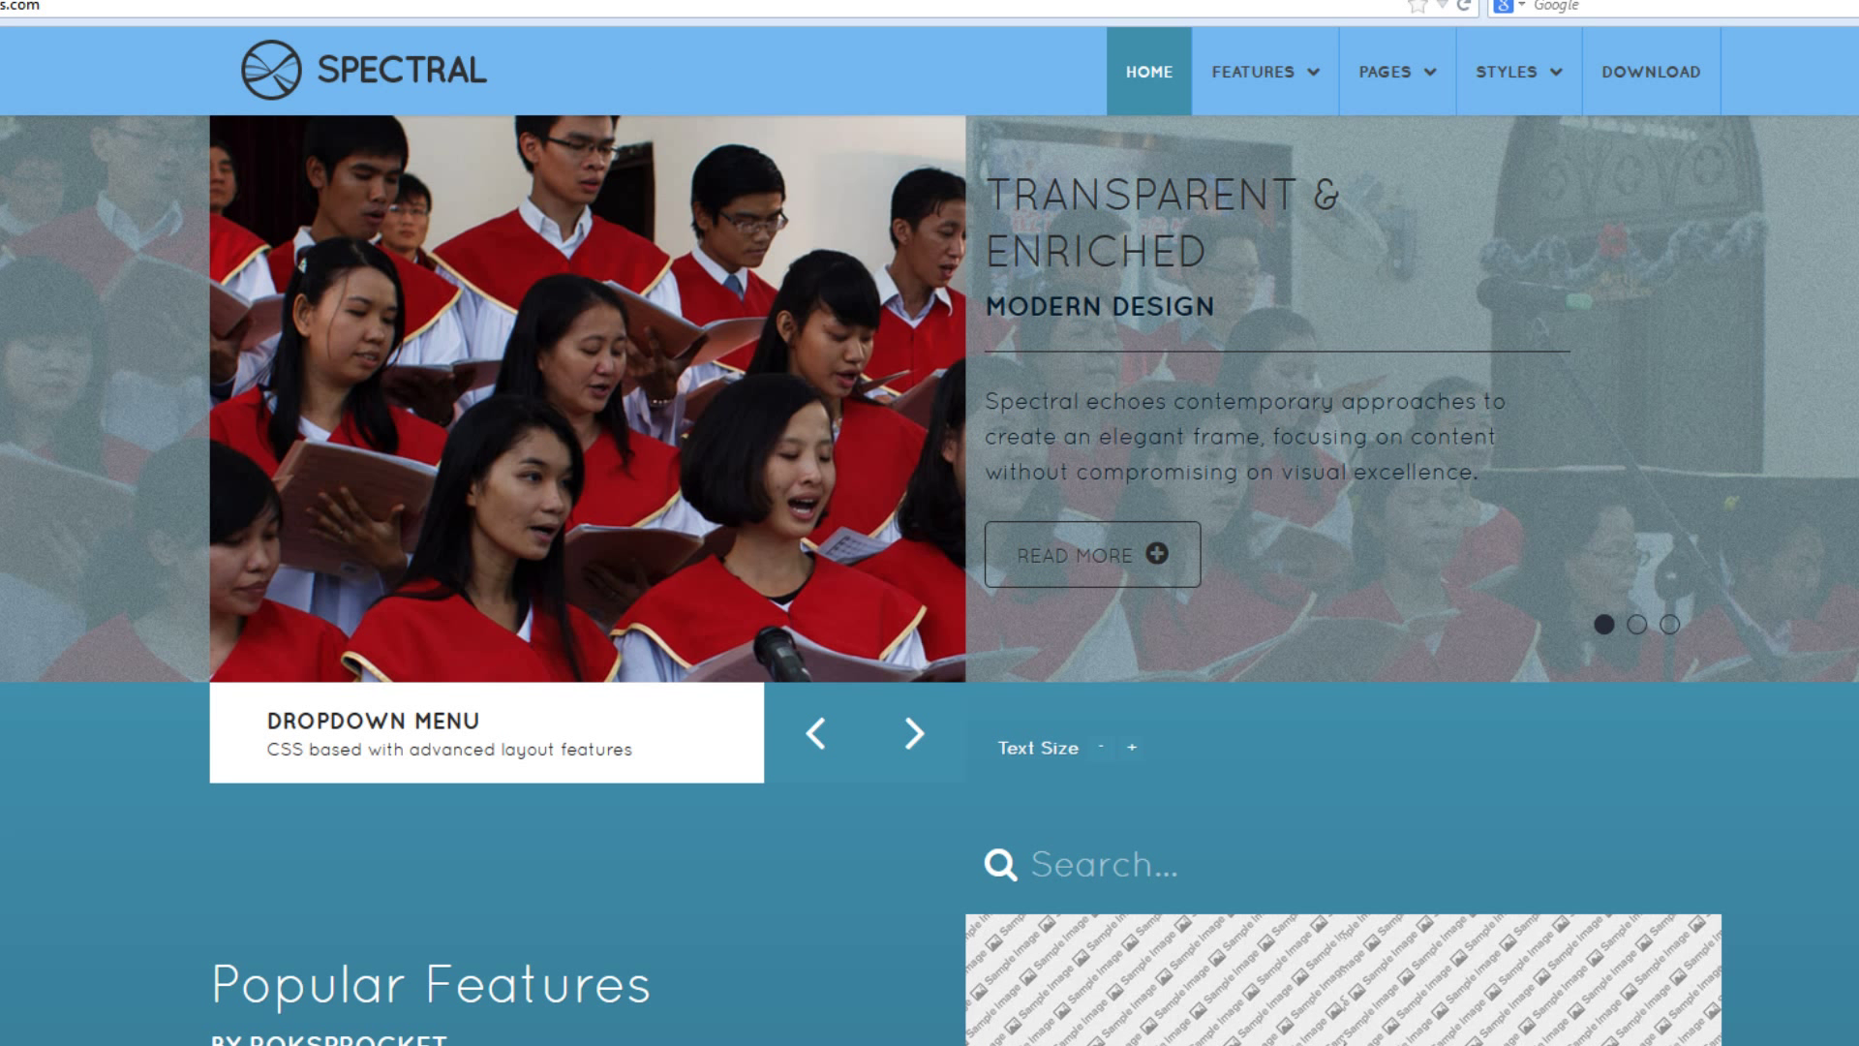
# - Open the Spectral - Default style from the Template Manager in the Joomla administration and show its Style settings
pyautogui.hotkey('ctrl', 'Tab')
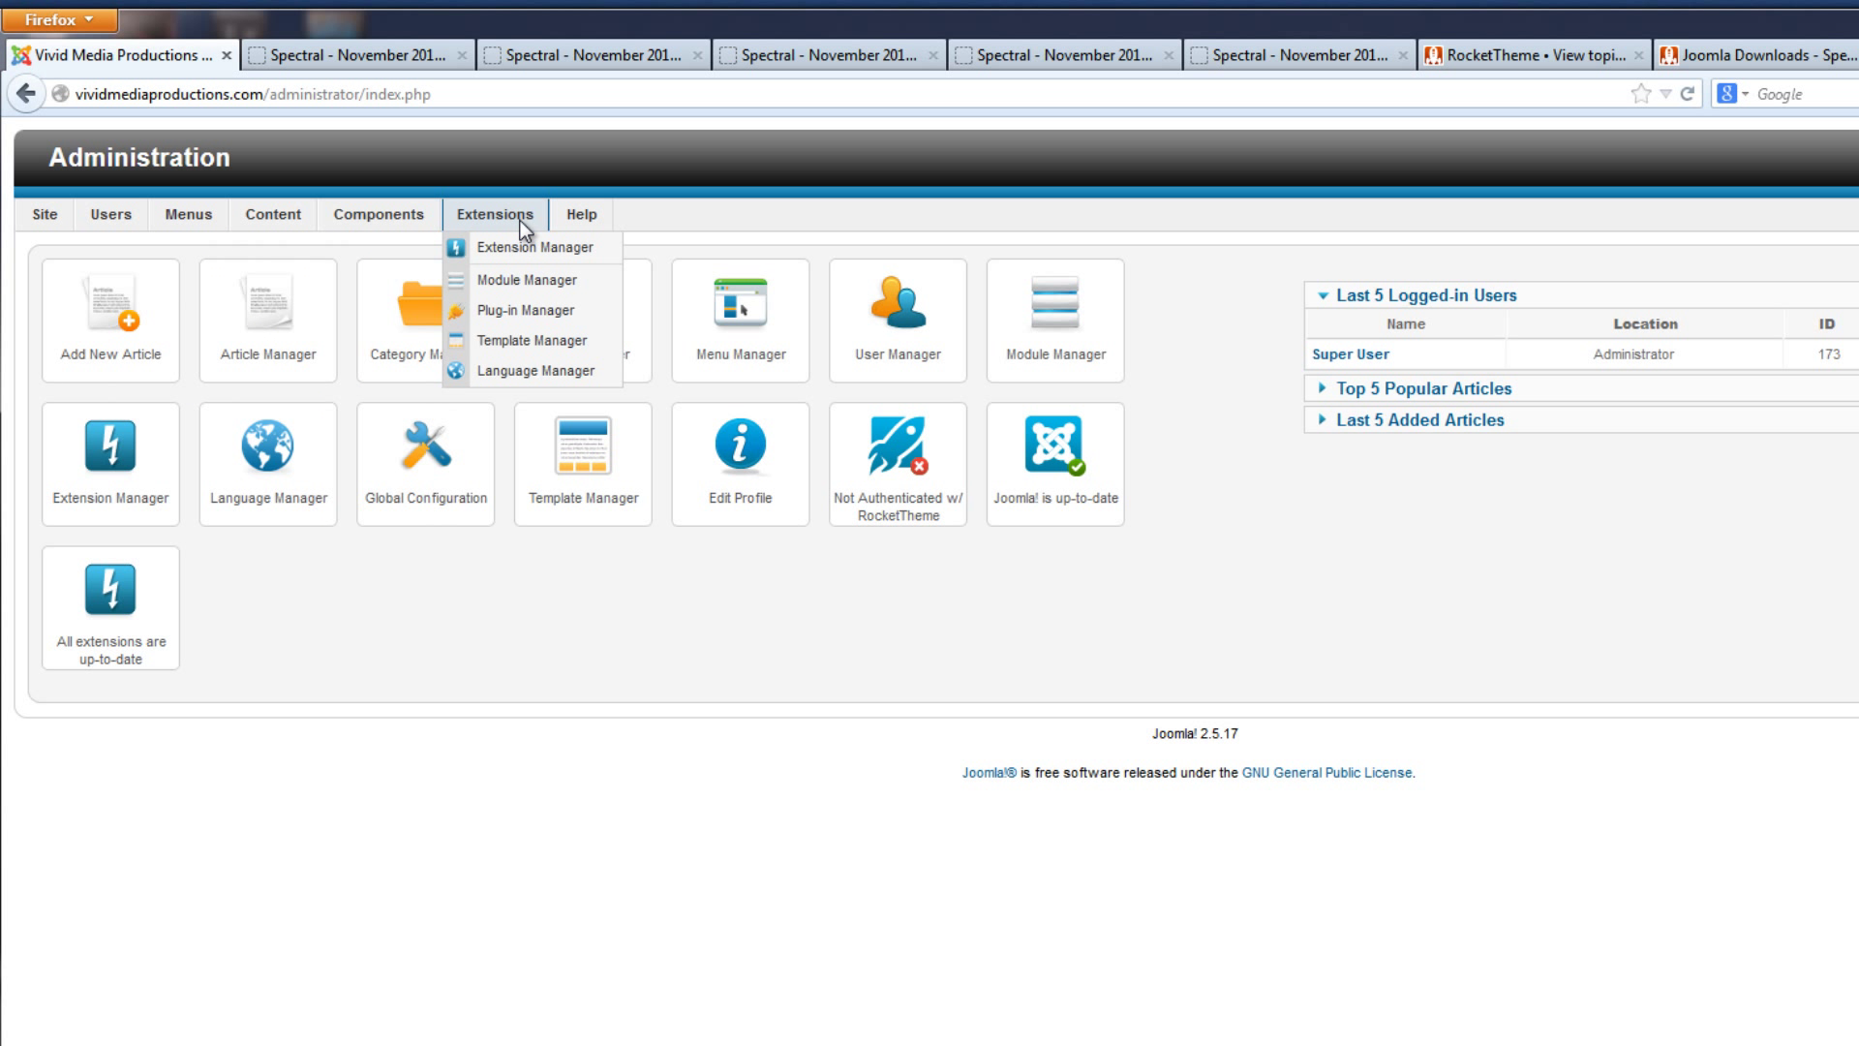
pyautogui.moveTo(583, 222)
pyautogui.moveTo(505, 213)
pyautogui.click(509, 341)
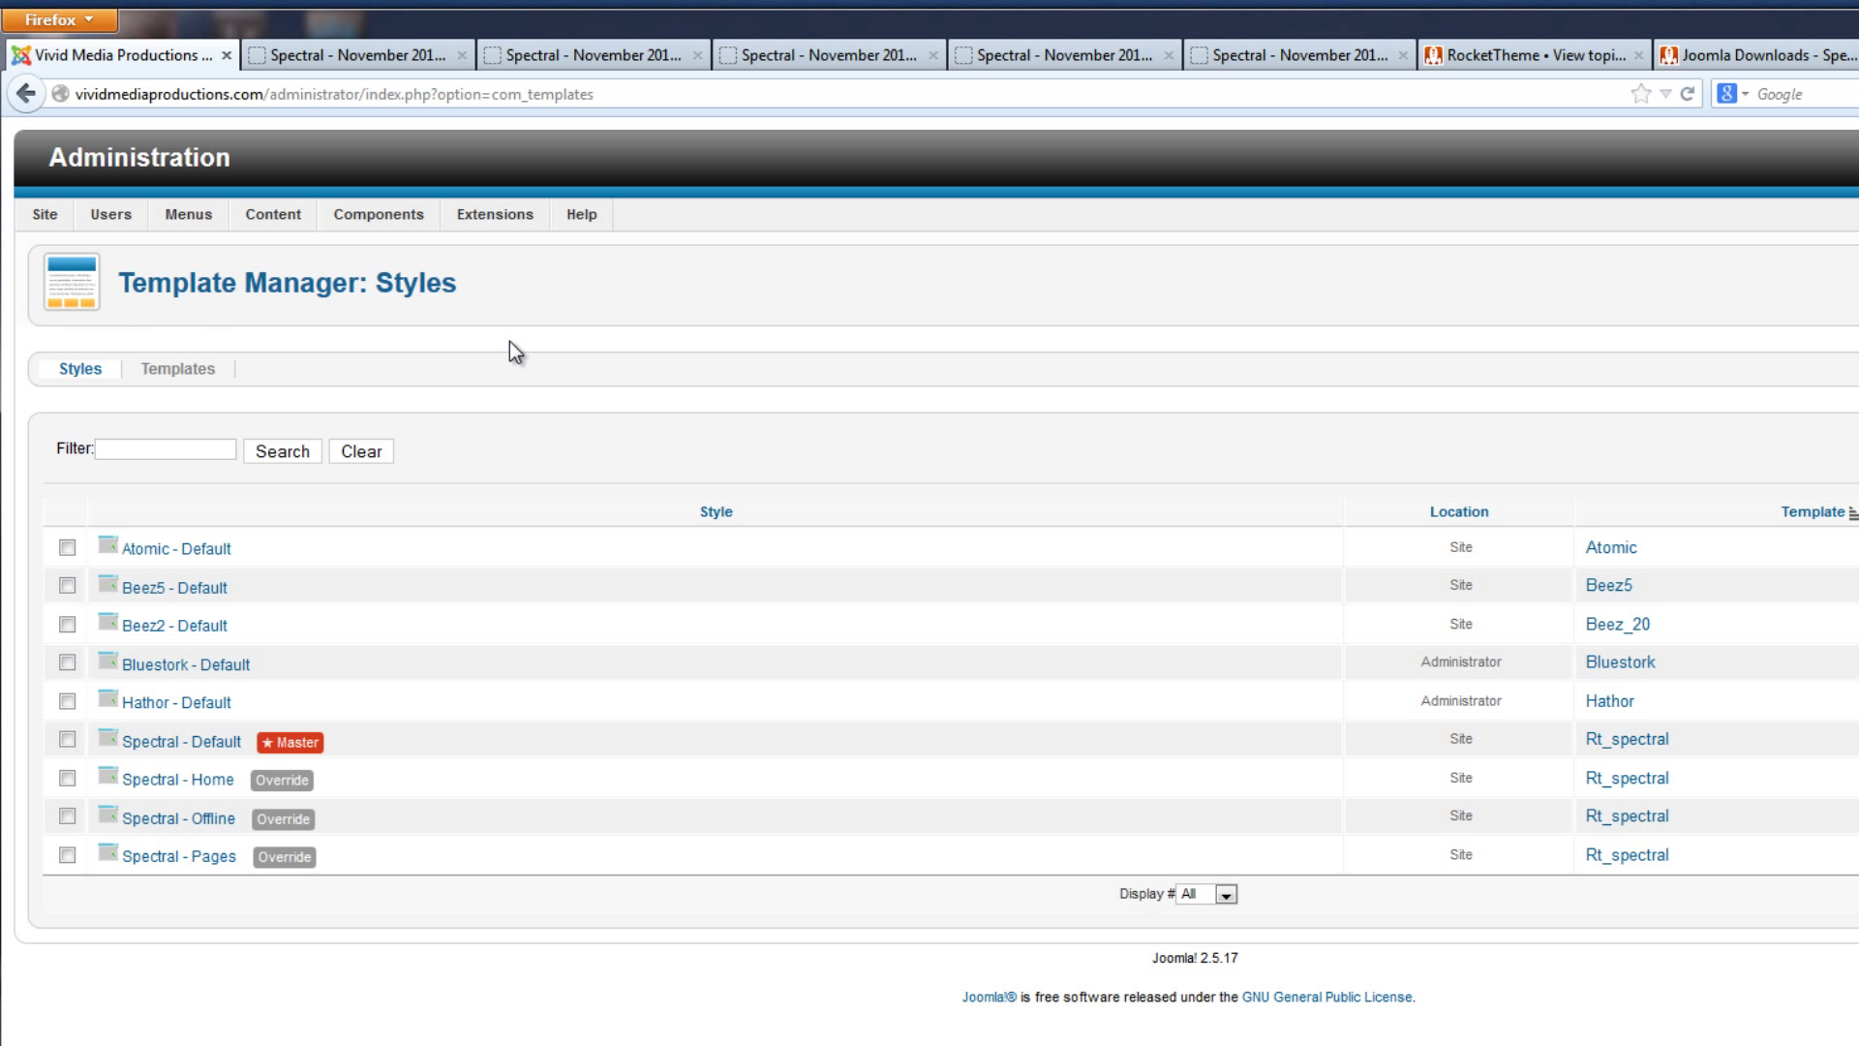
pyautogui.click(171, 745)
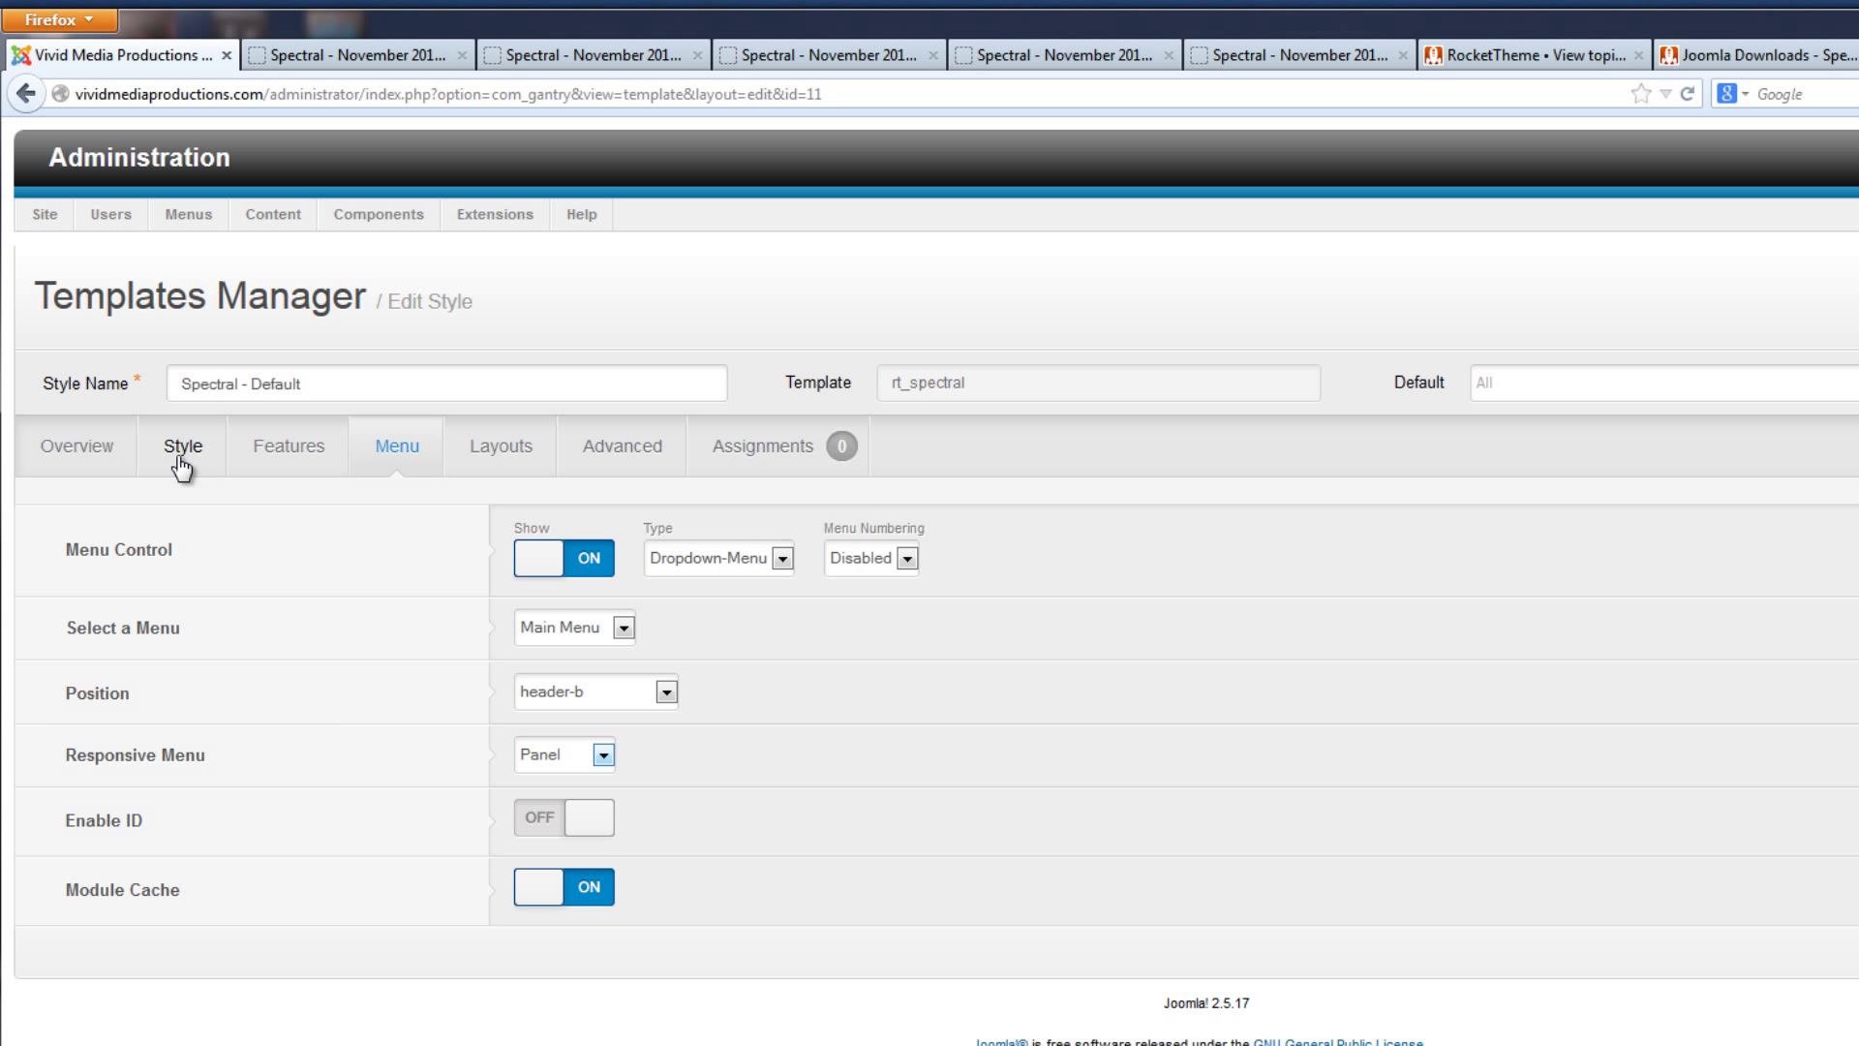
pyautogui.click(296, 461)
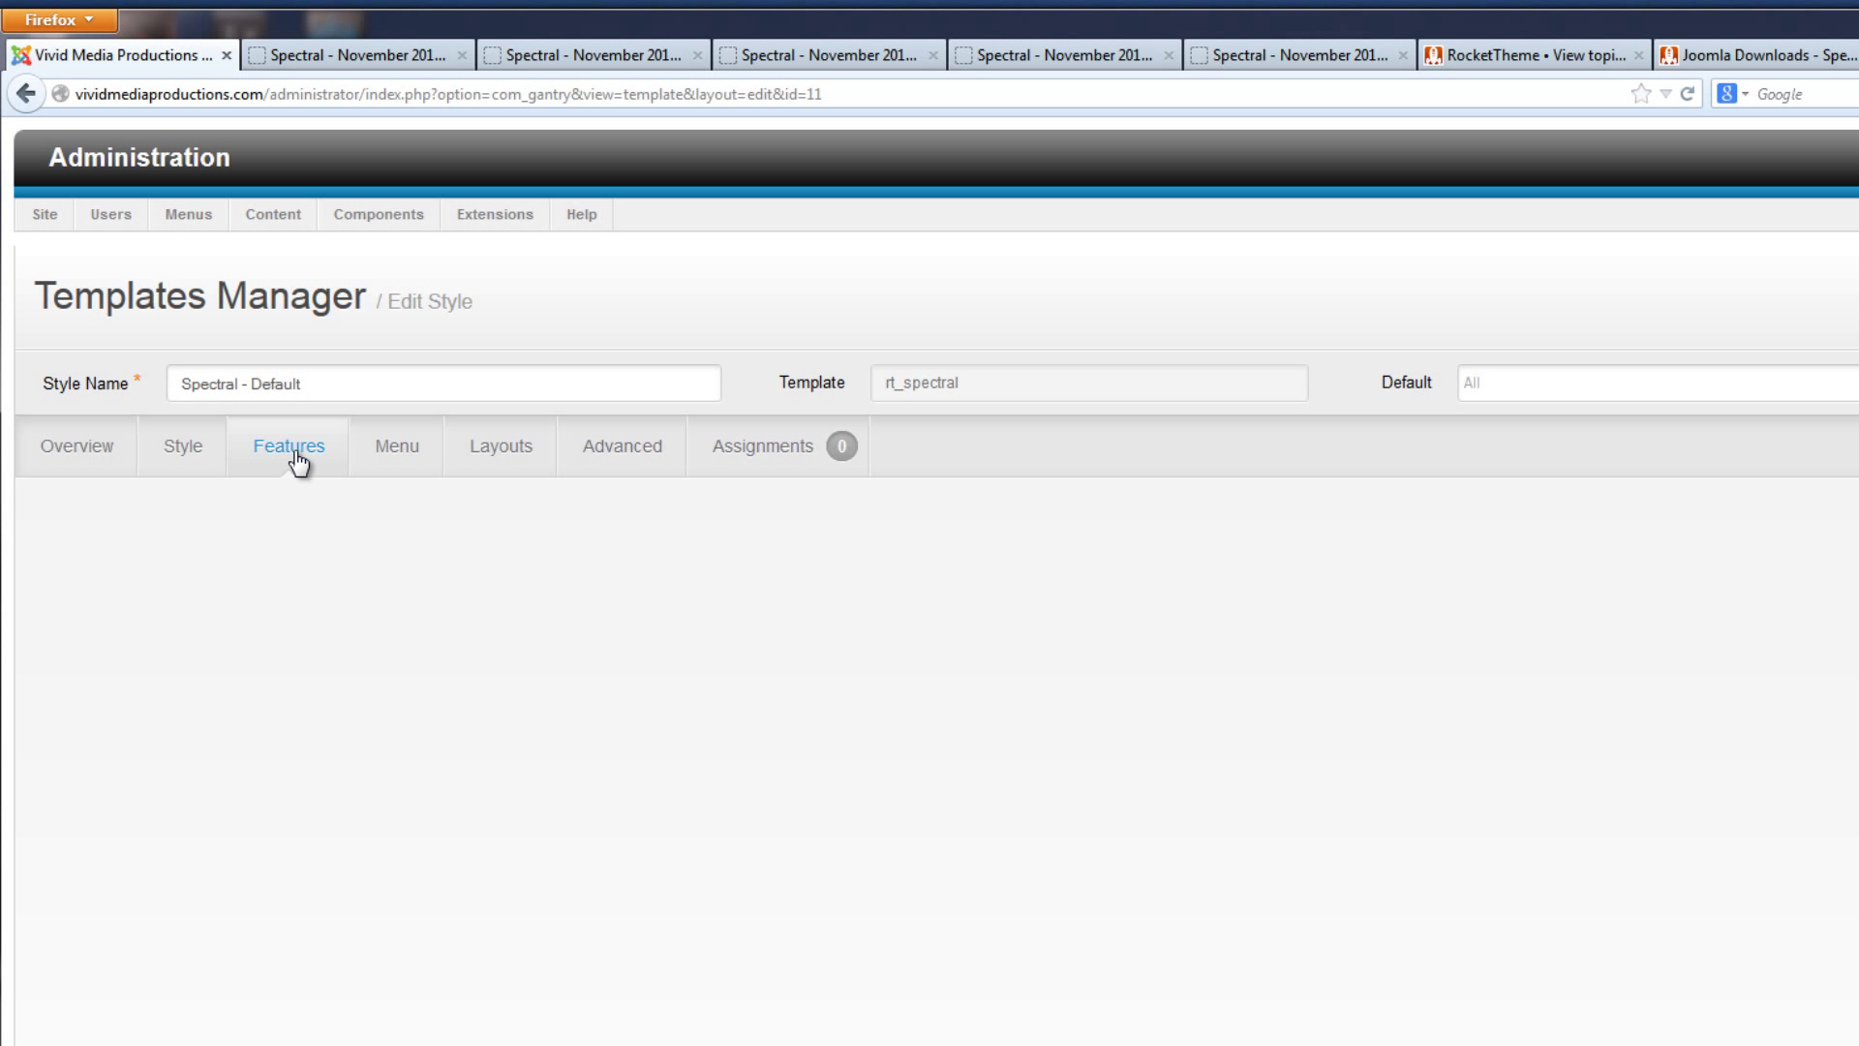
pyautogui.click(176, 457)
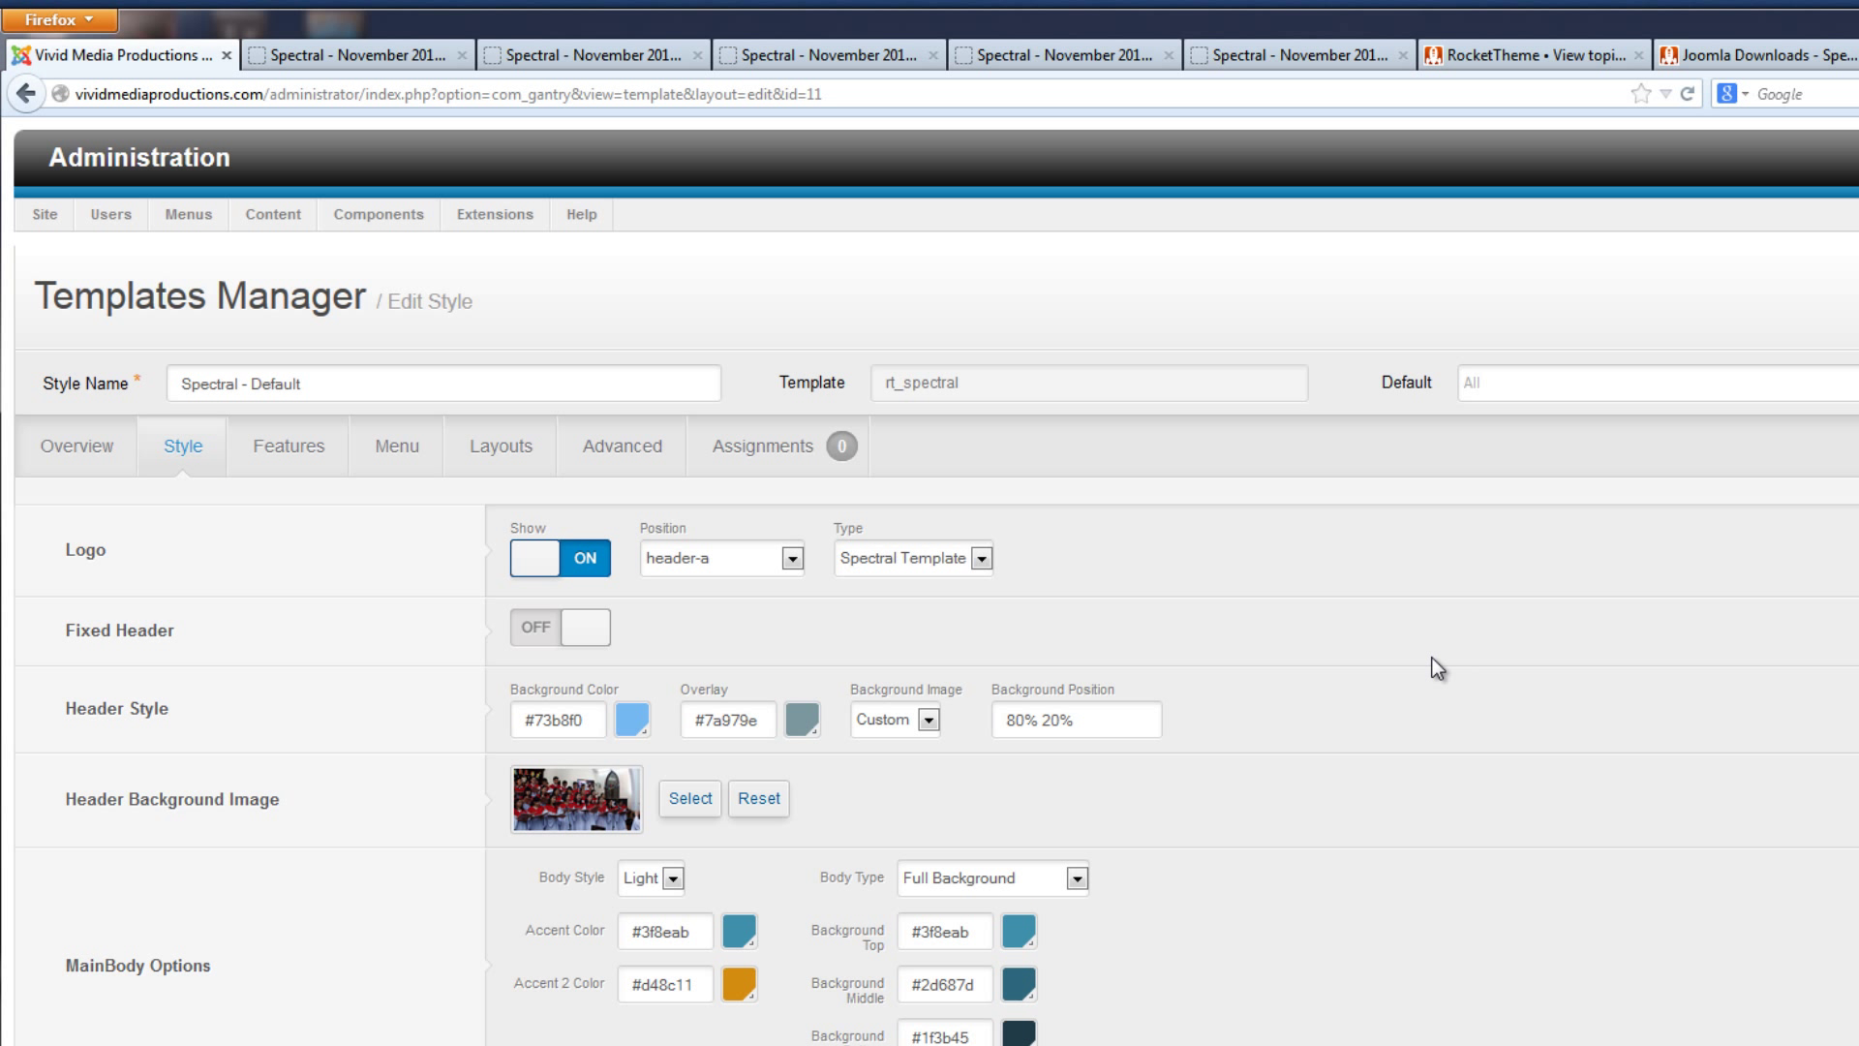
# - Examine the module positions available for the logo without changing the current choice
pyautogui.moveTo(102, 556)
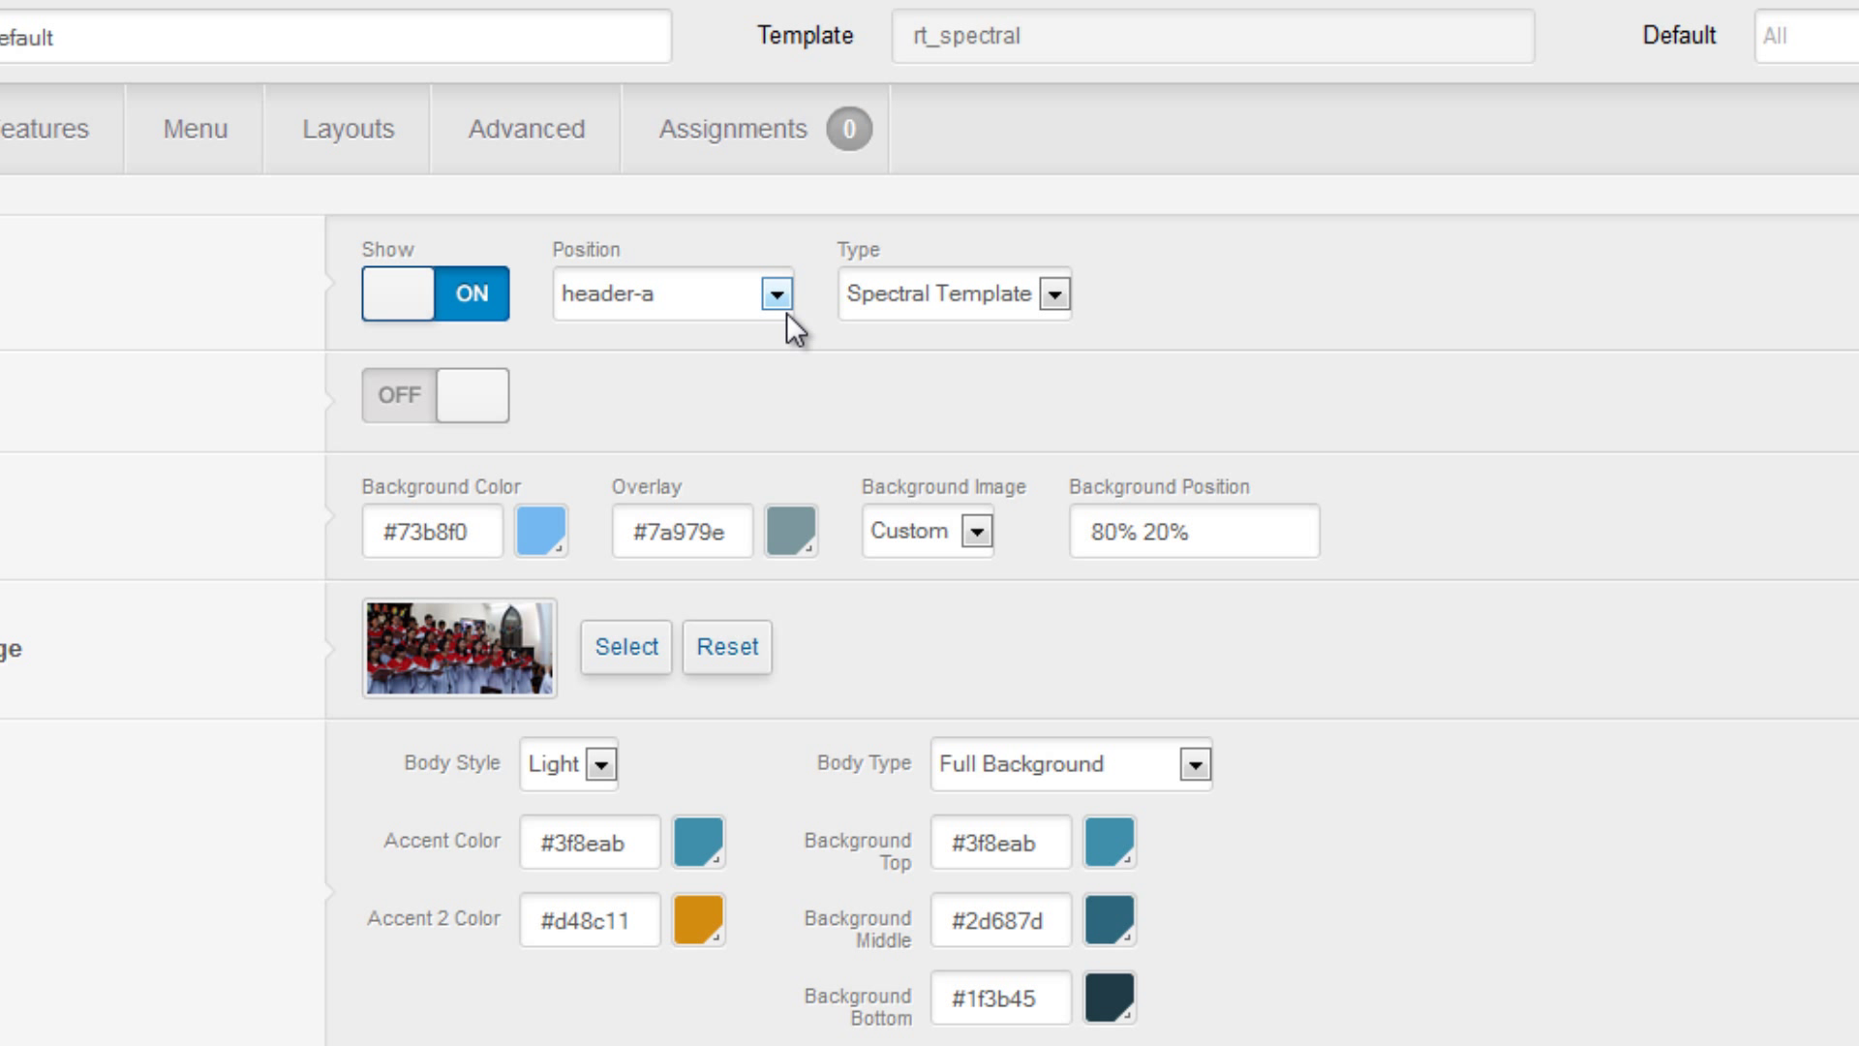
pyautogui.click(776, 295)
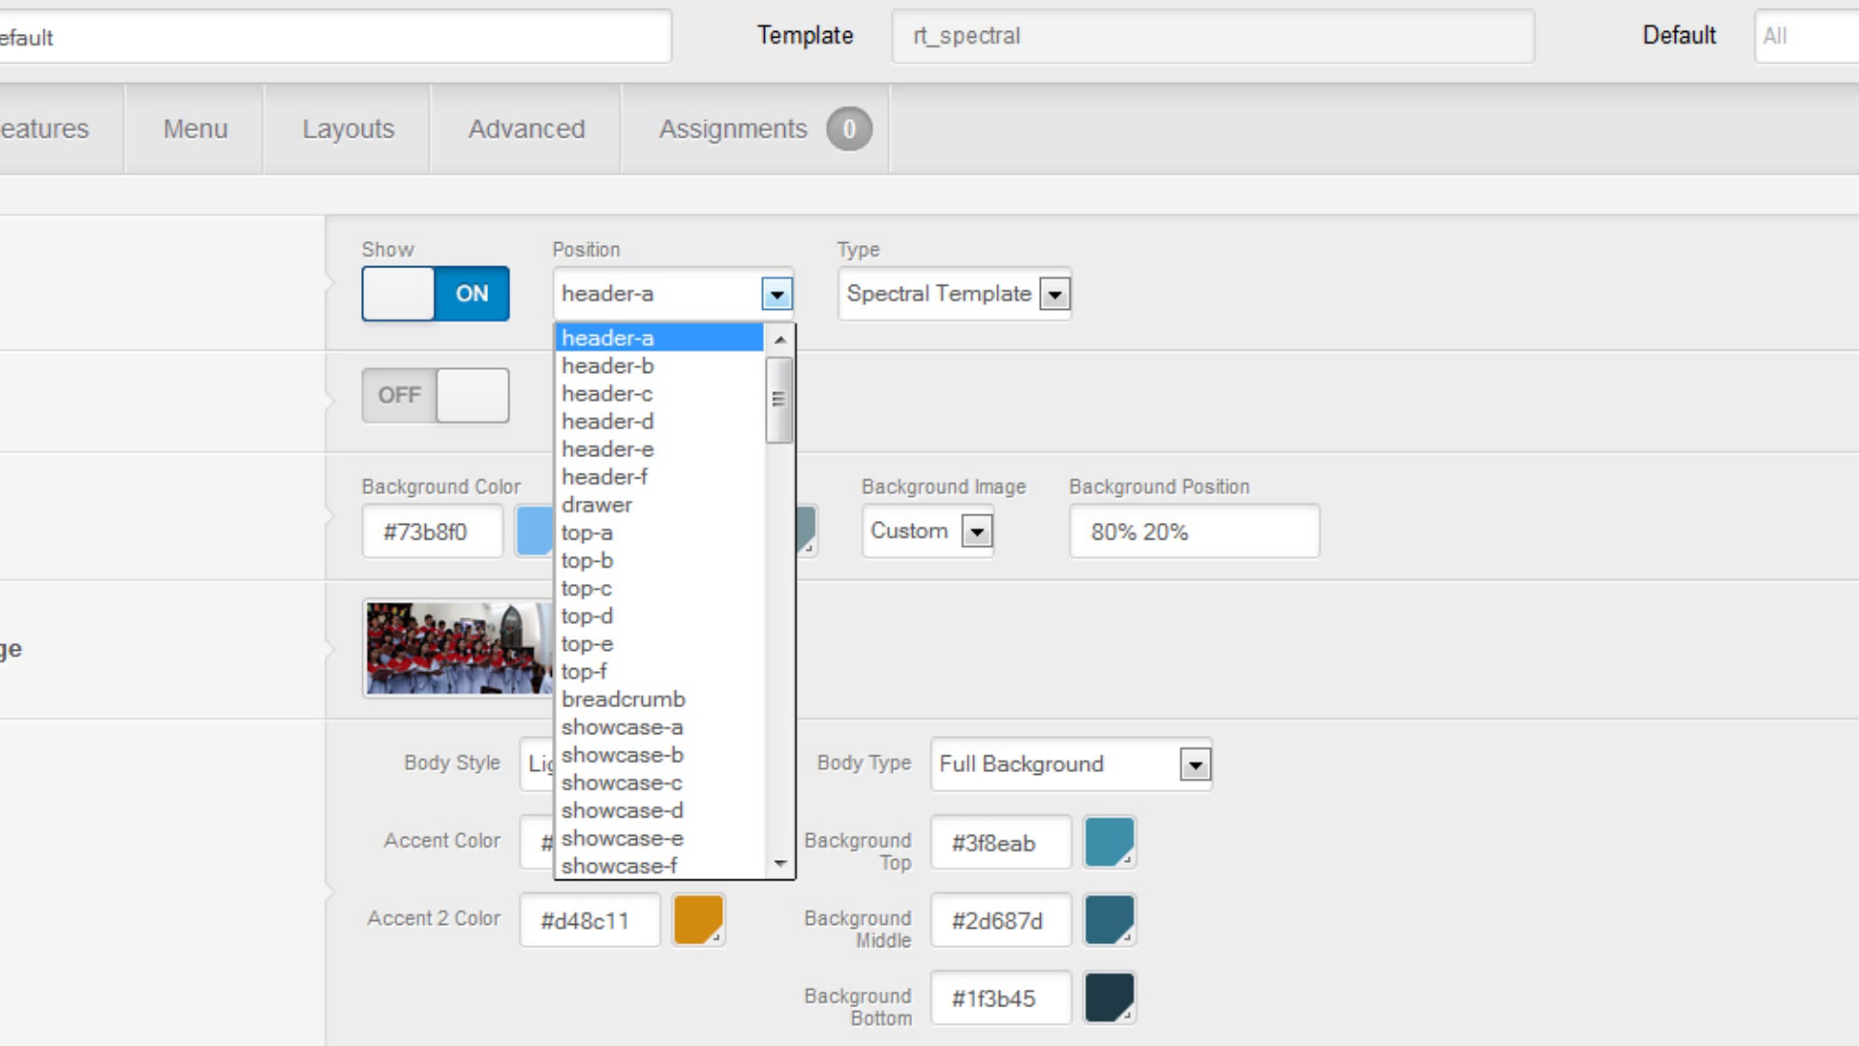
pyautogui.press('Escape')
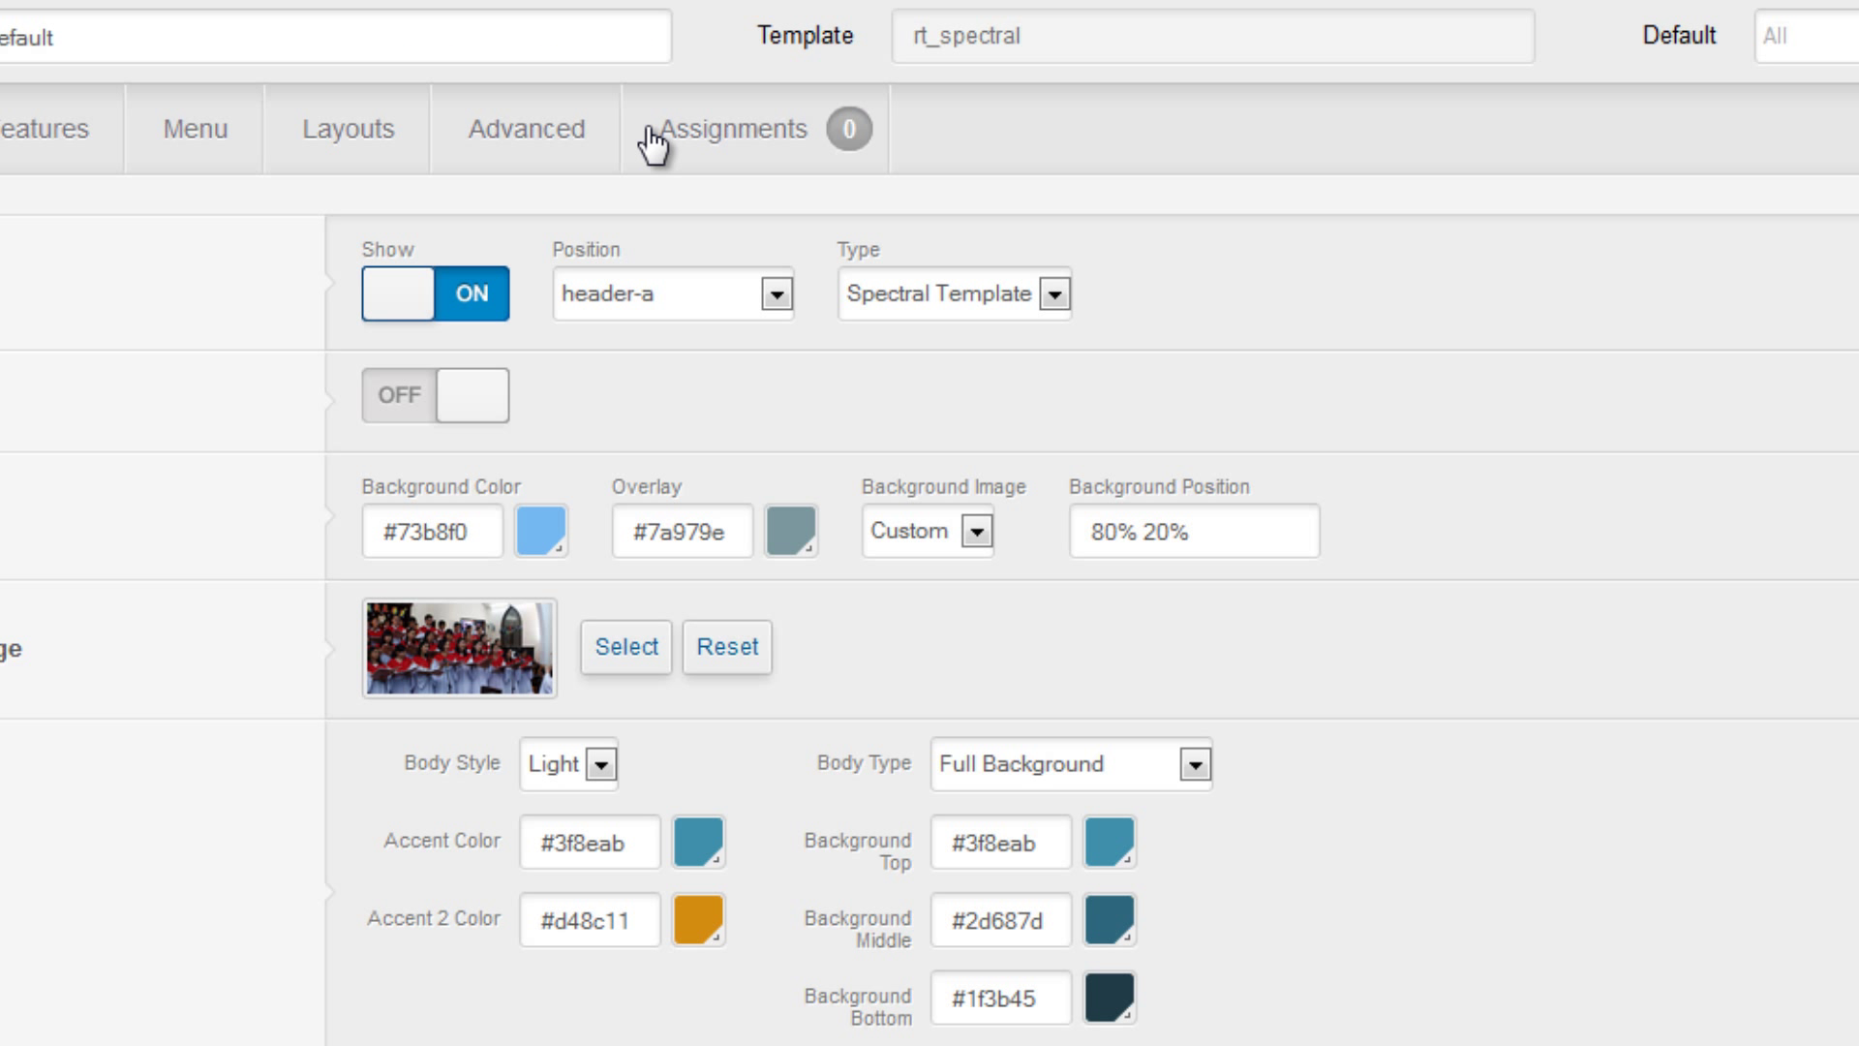
pyautogui.click(777, 294)
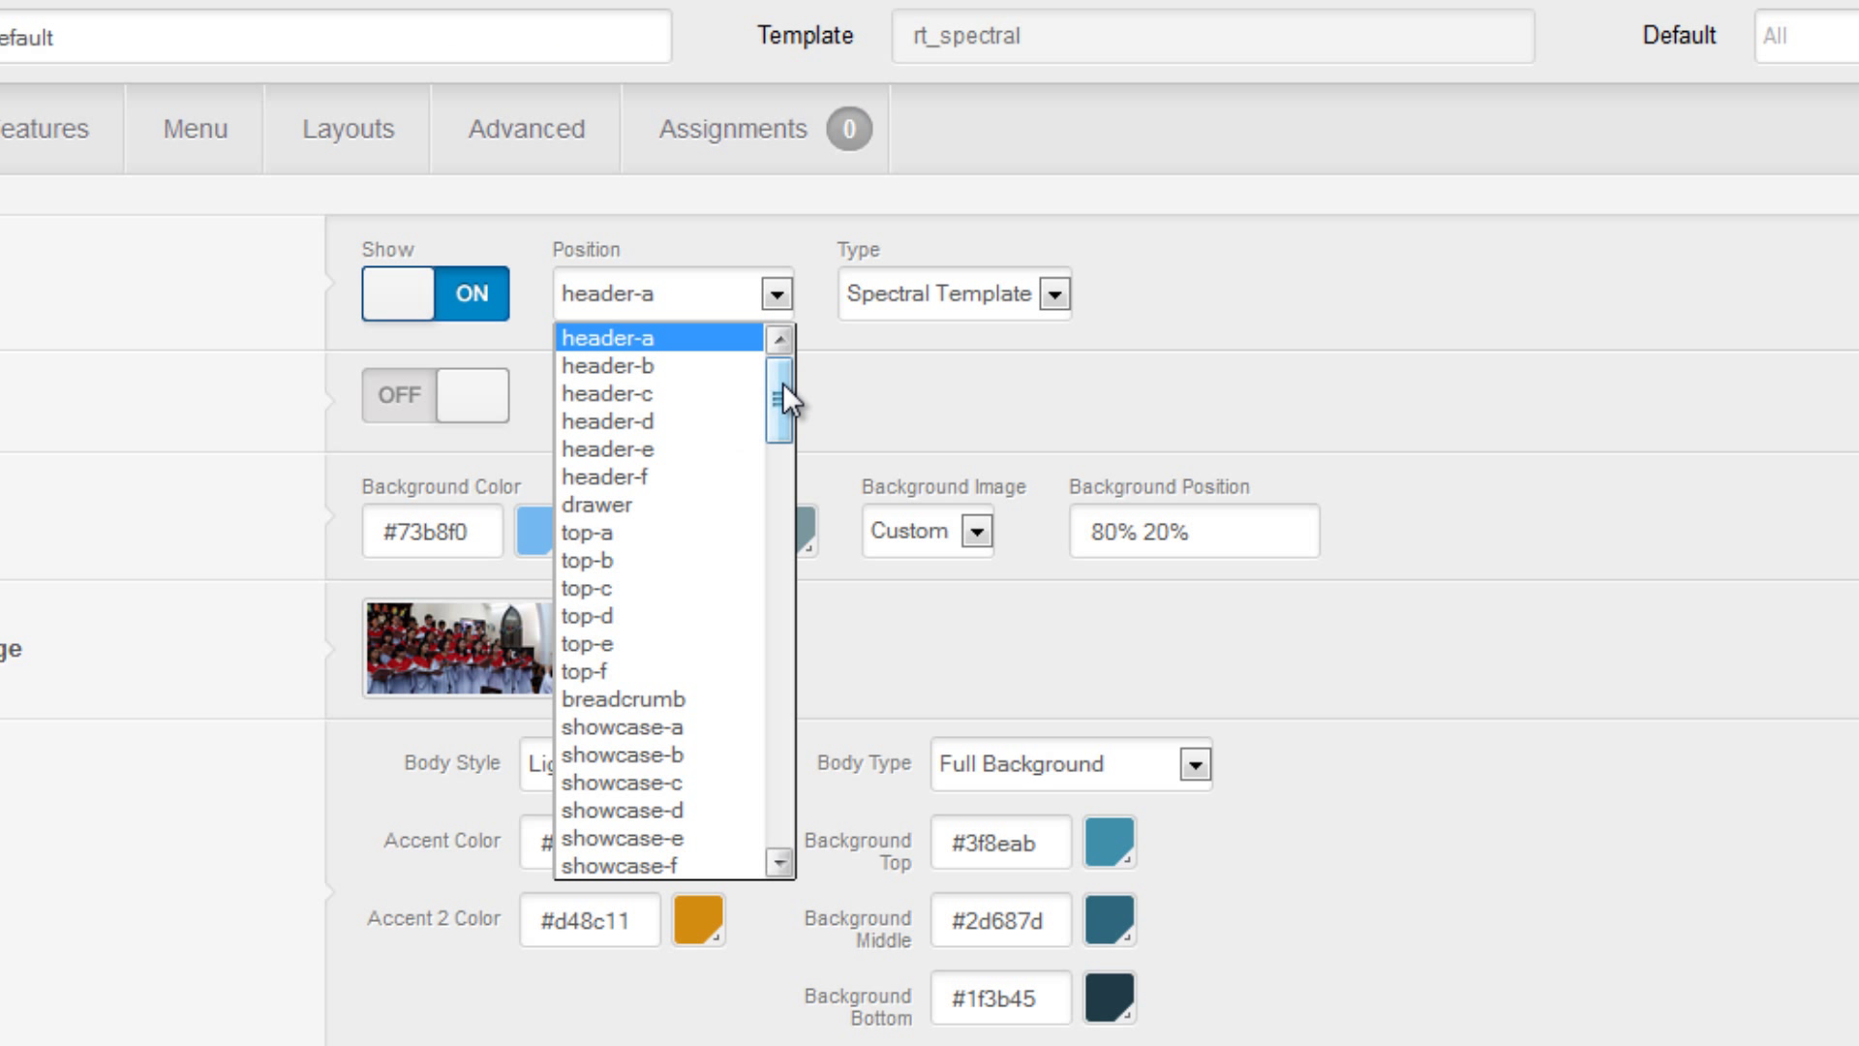
pyautogui.moveTo(782, 382); pyautogui.dragTo(783, 391)
pyautogui.click(1791, 259)
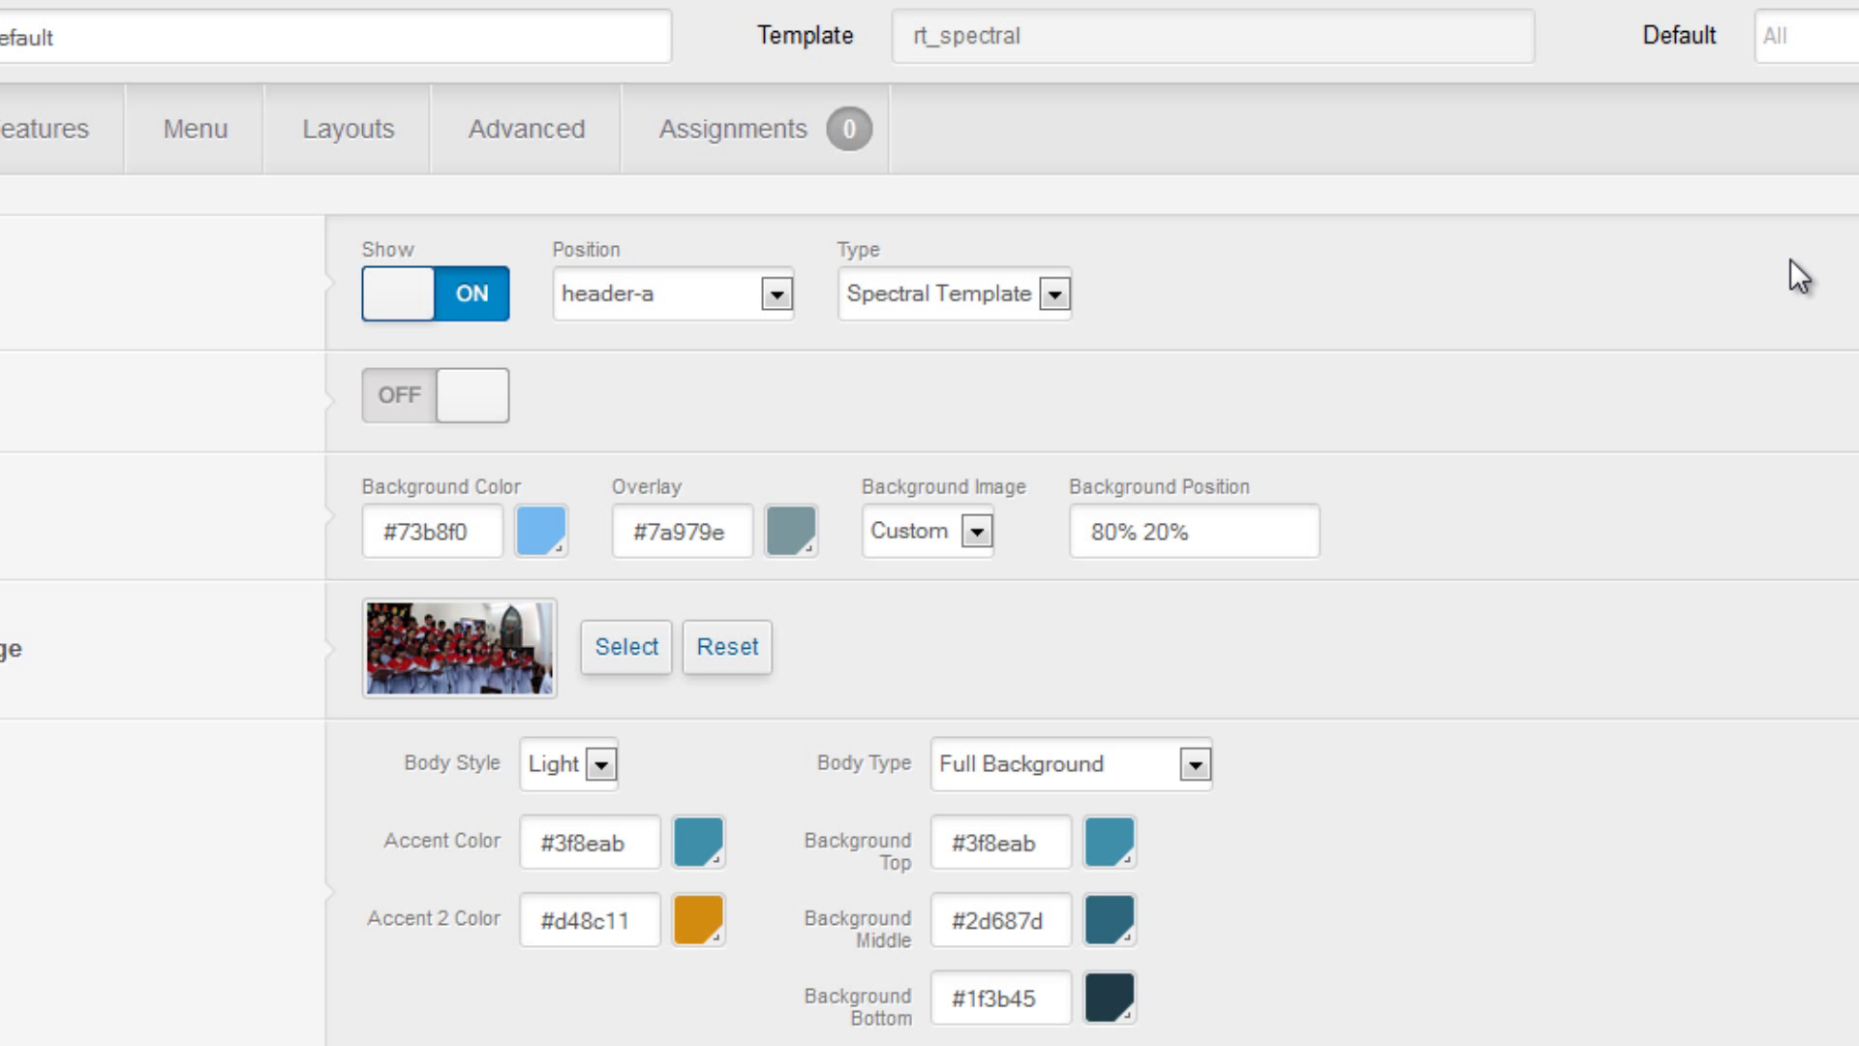
# - Set the logo's position to showcase-a and check its placement on the site's homepage
pyautogui.click(776, 295)
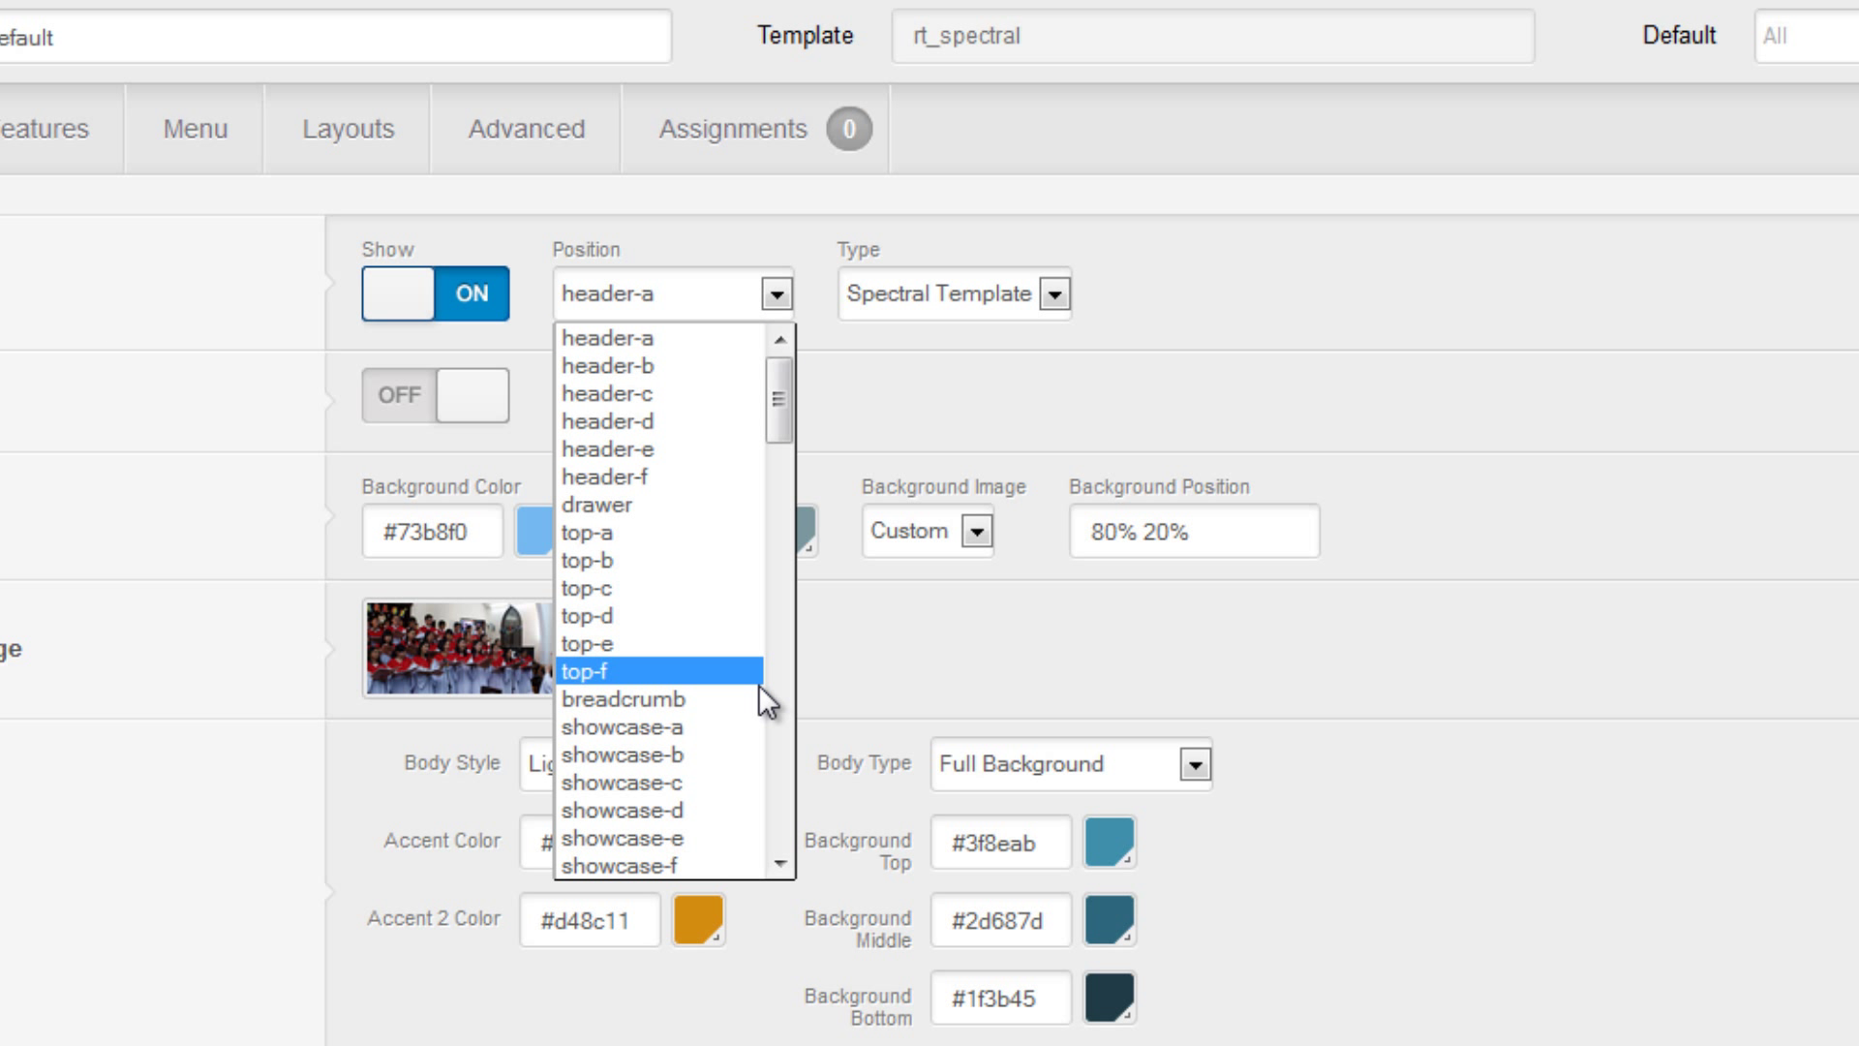
pyautogui.click(717, 738)
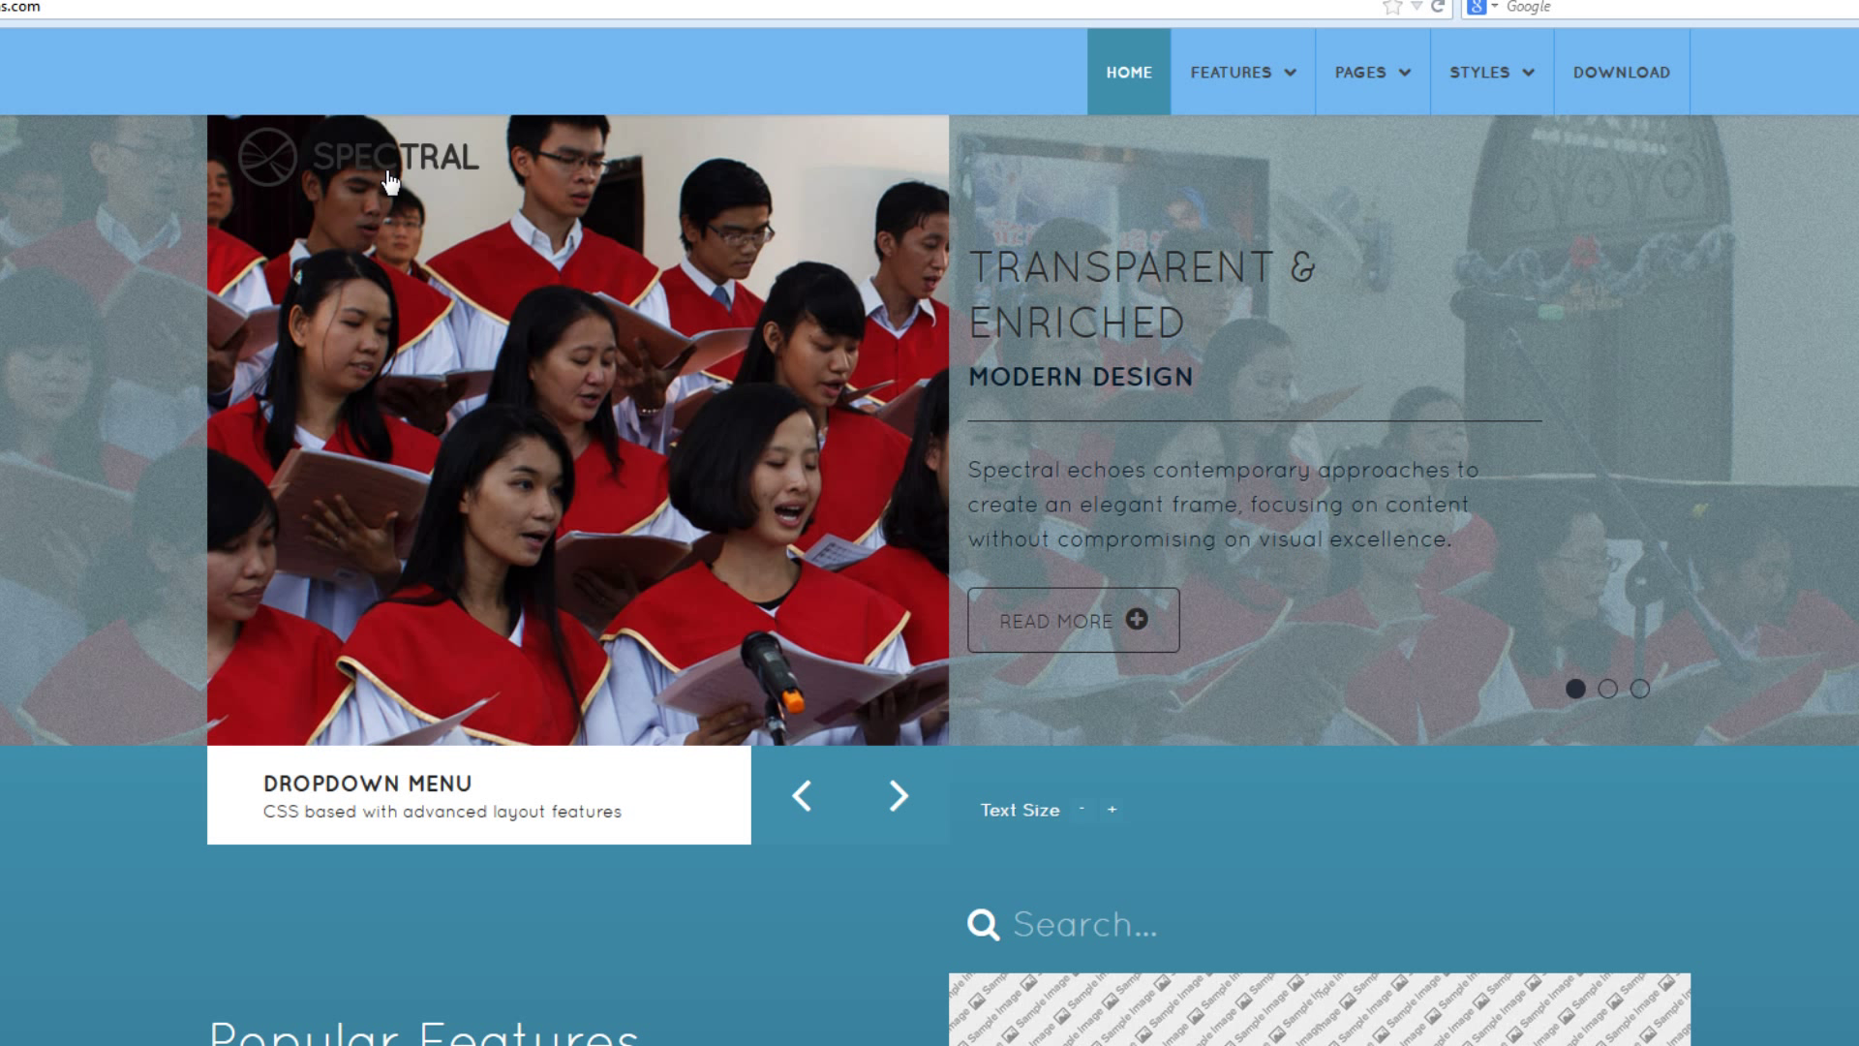
pyautogui.hotkey('ctrl', 'Tab')
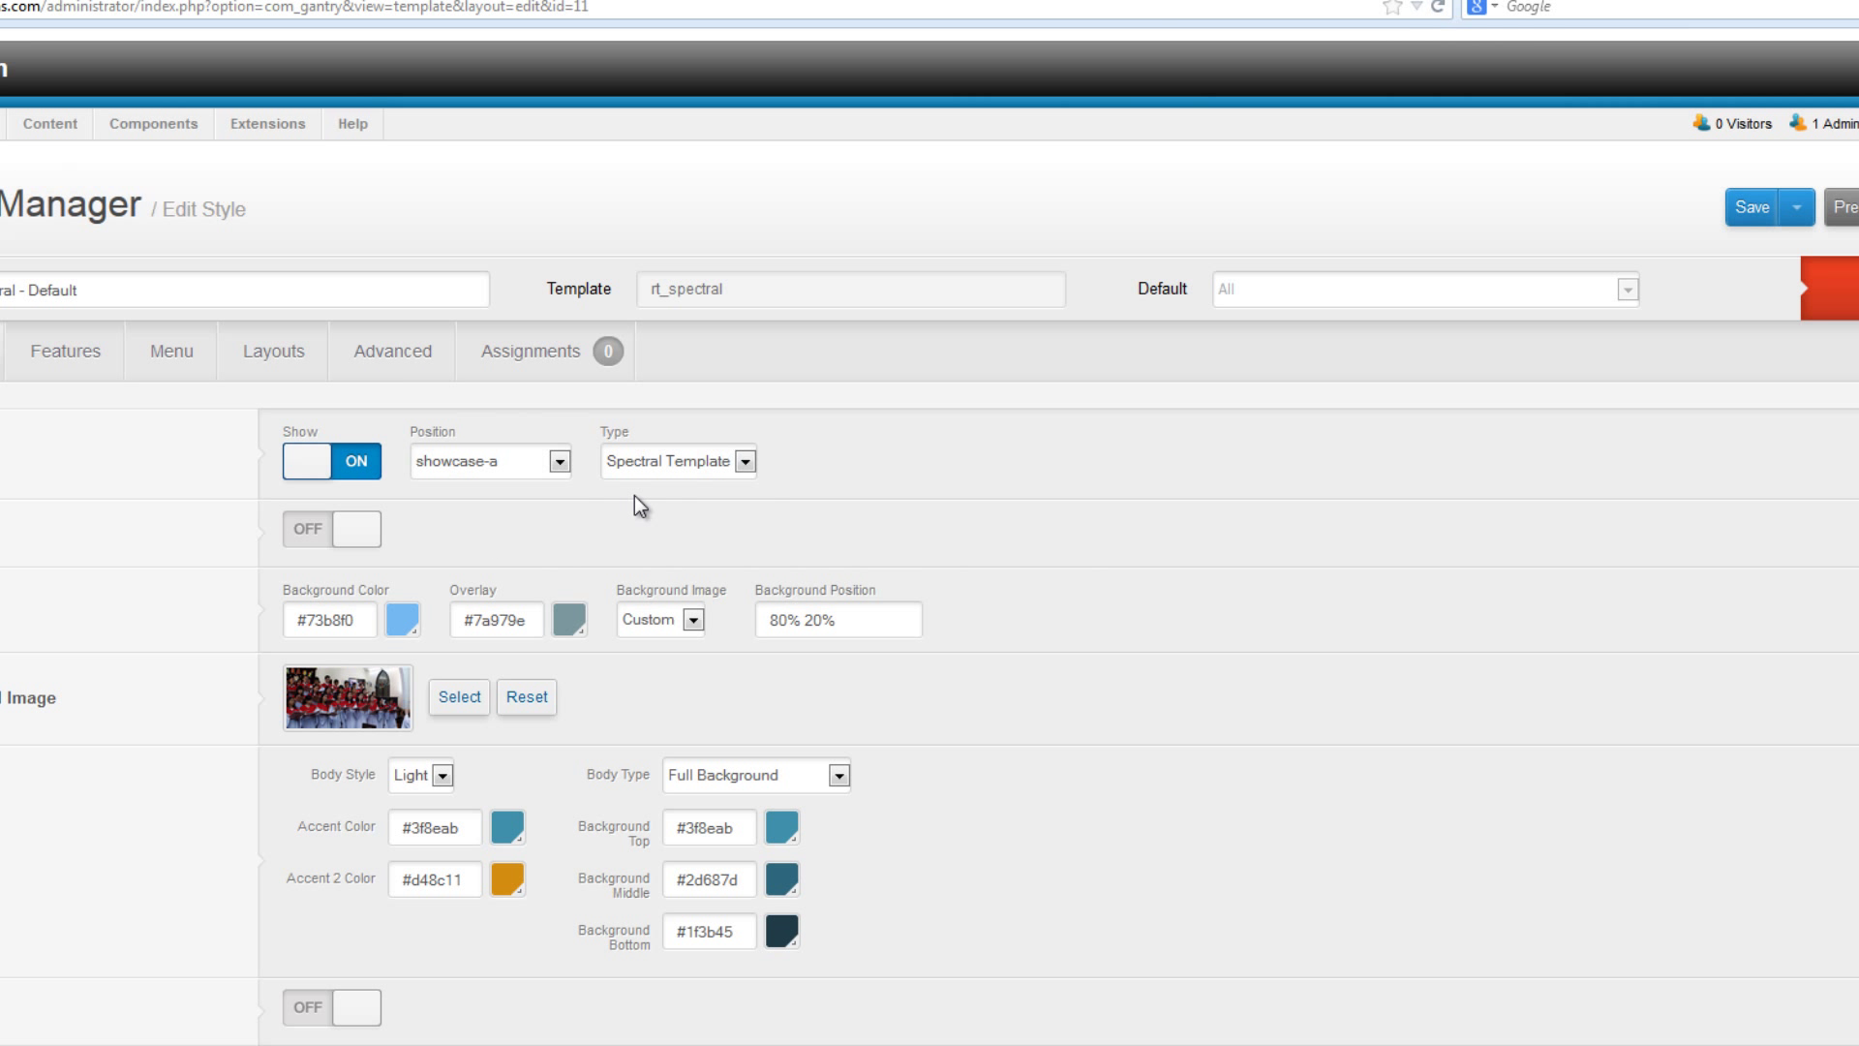
# - Set the logo's position to header-a and use the logo on the site's About Us page to return to the homepage
pyautogui.click(560, 462)
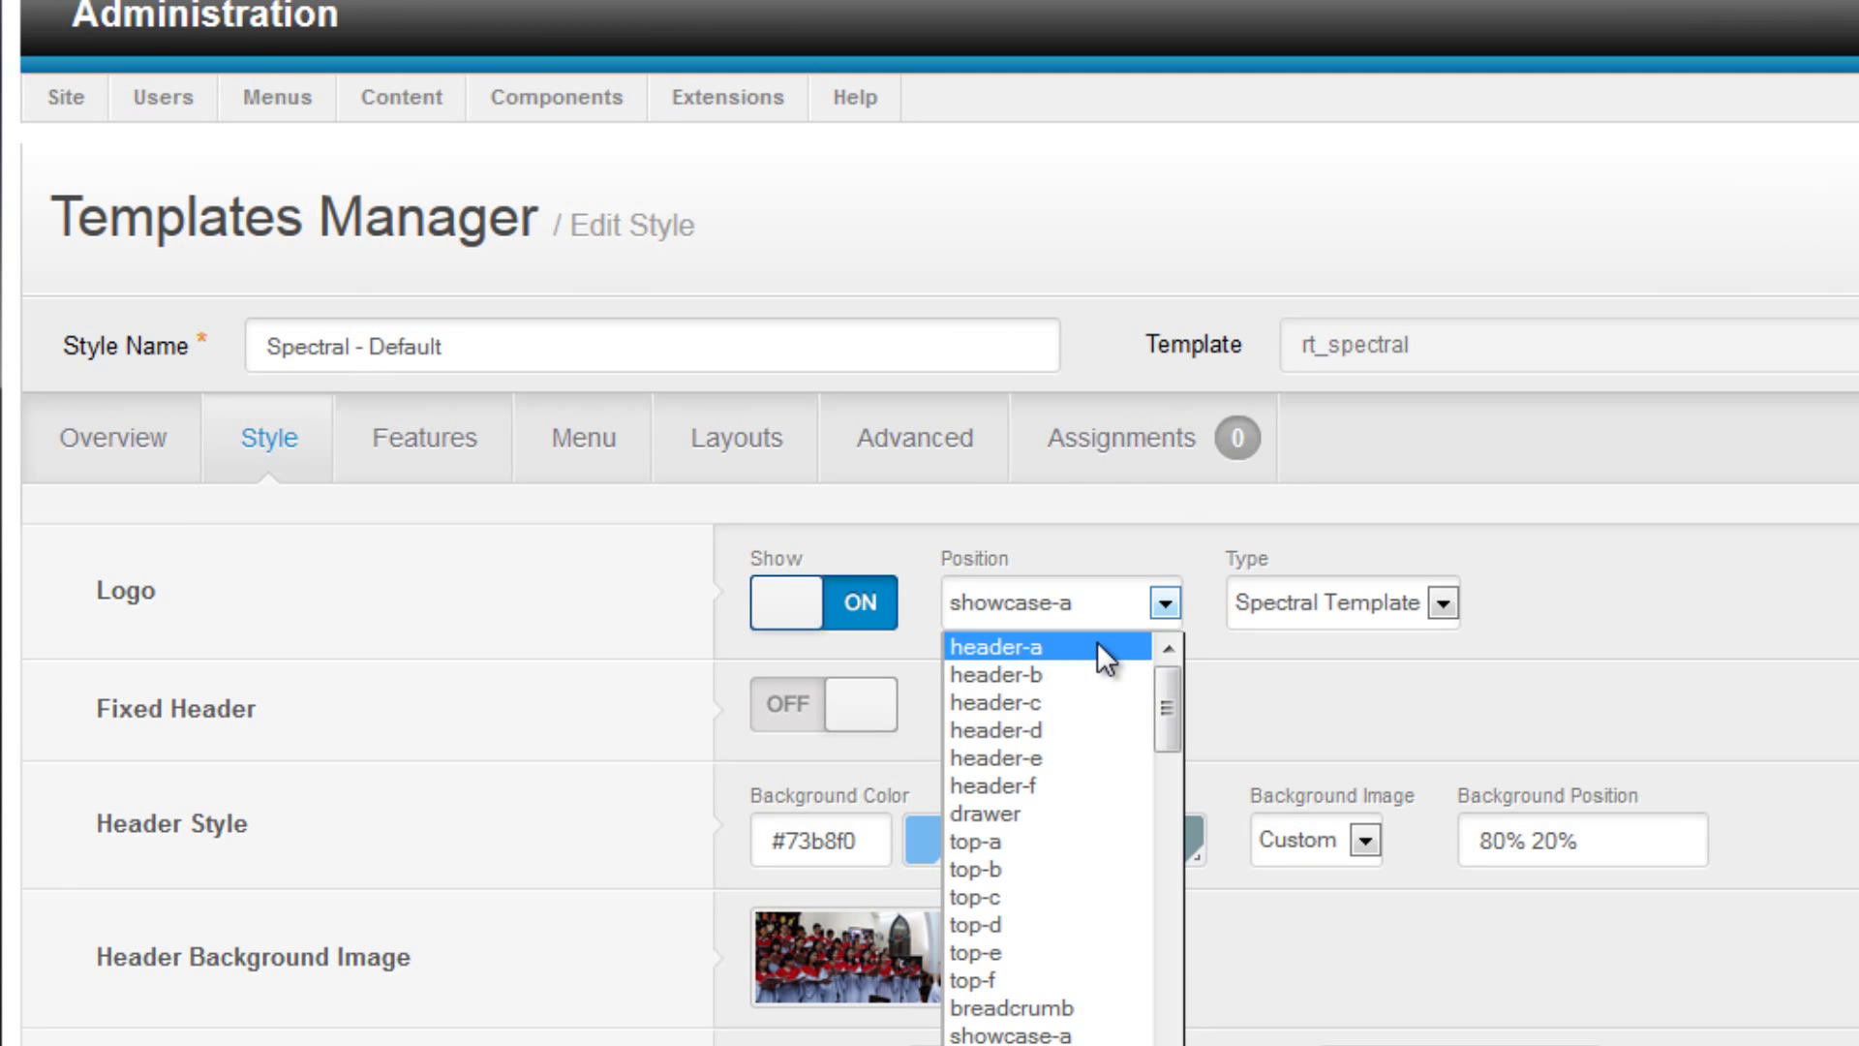
pyautogui.click(1095, 646)
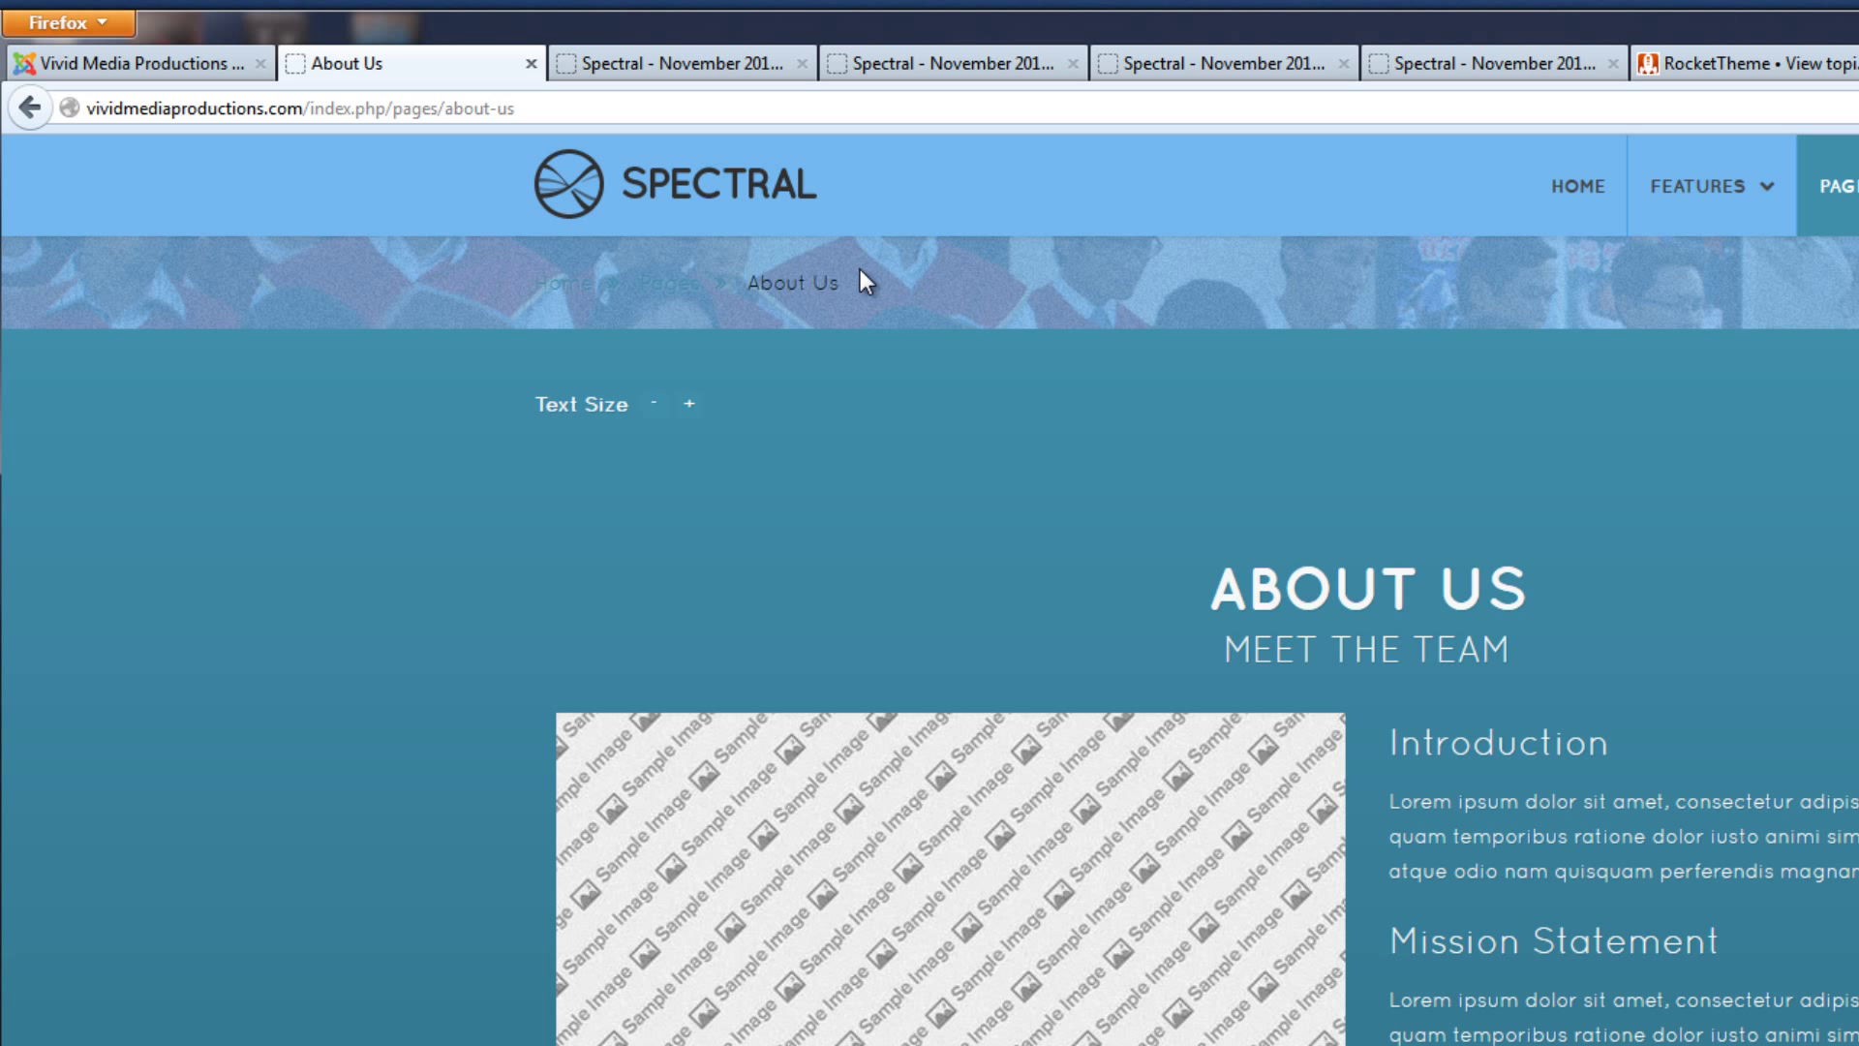
pyautogui.click(675, 194)
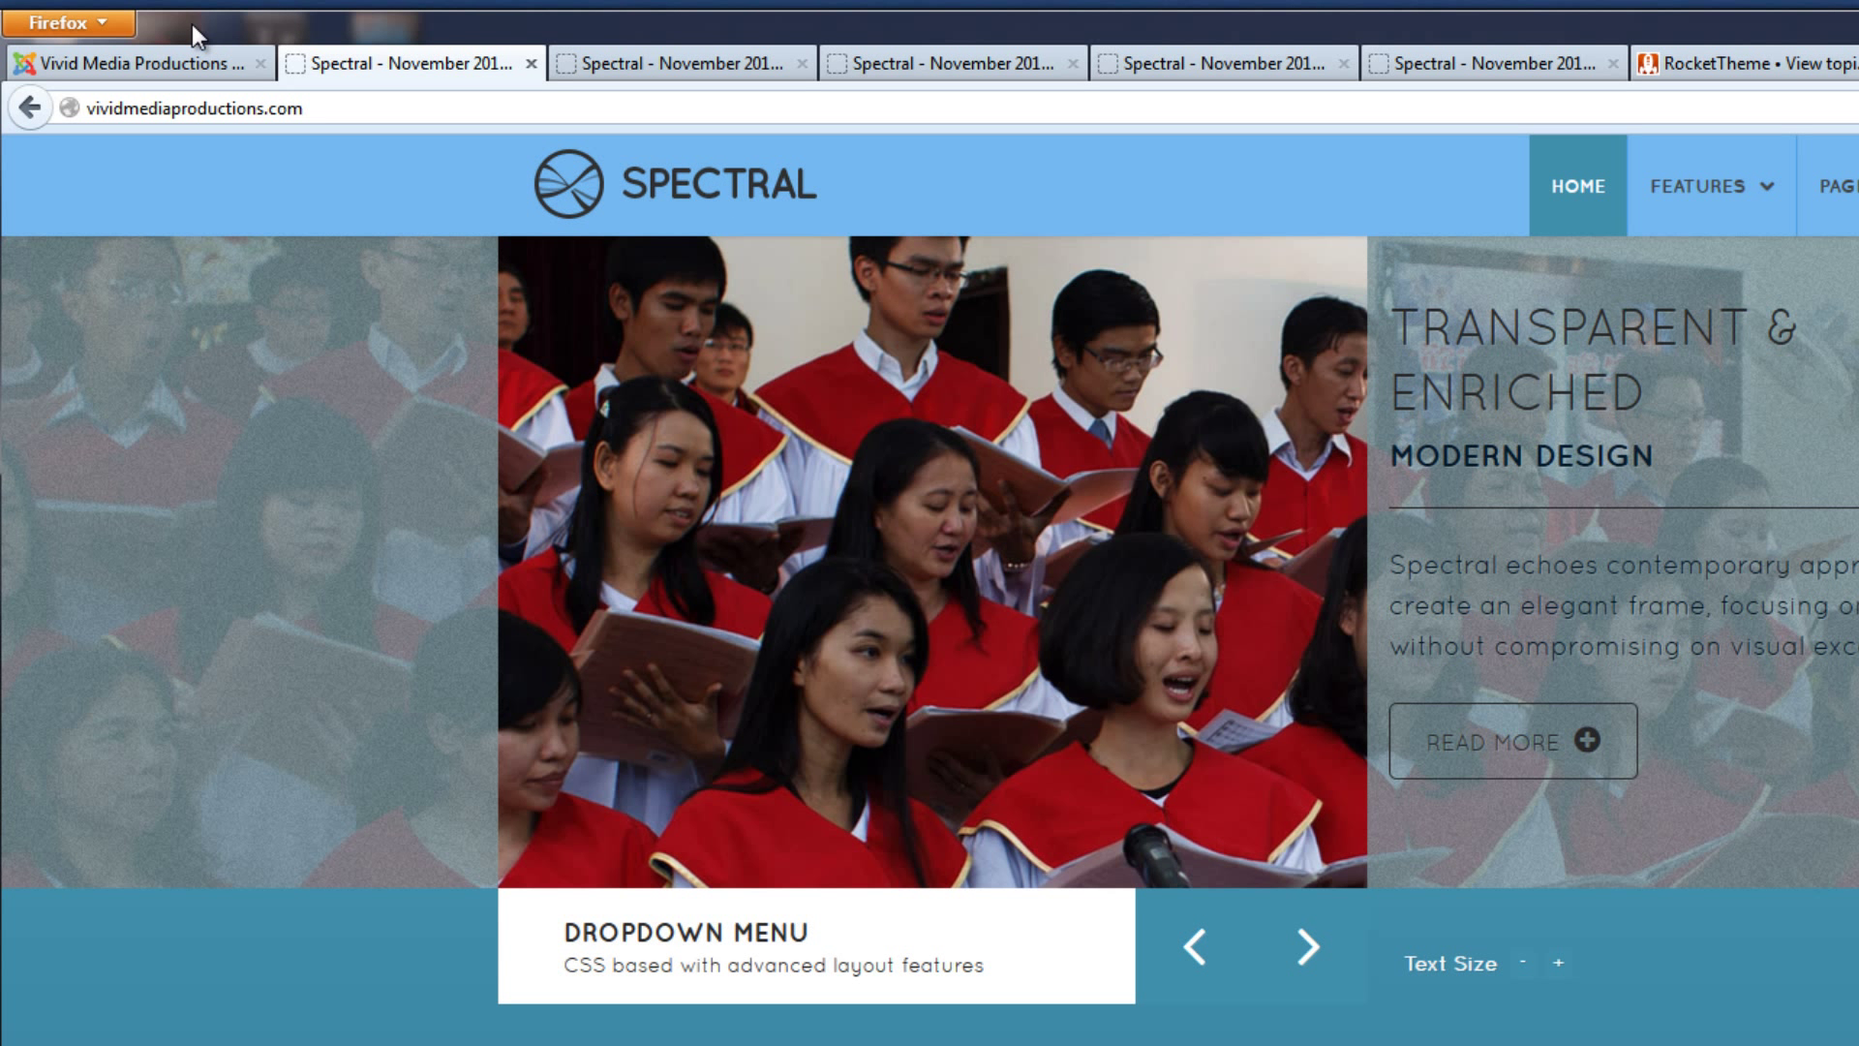
# - Turn on the Date feature in the Features settings of the Spectral - Default style
pyautogui.click(160, 58)
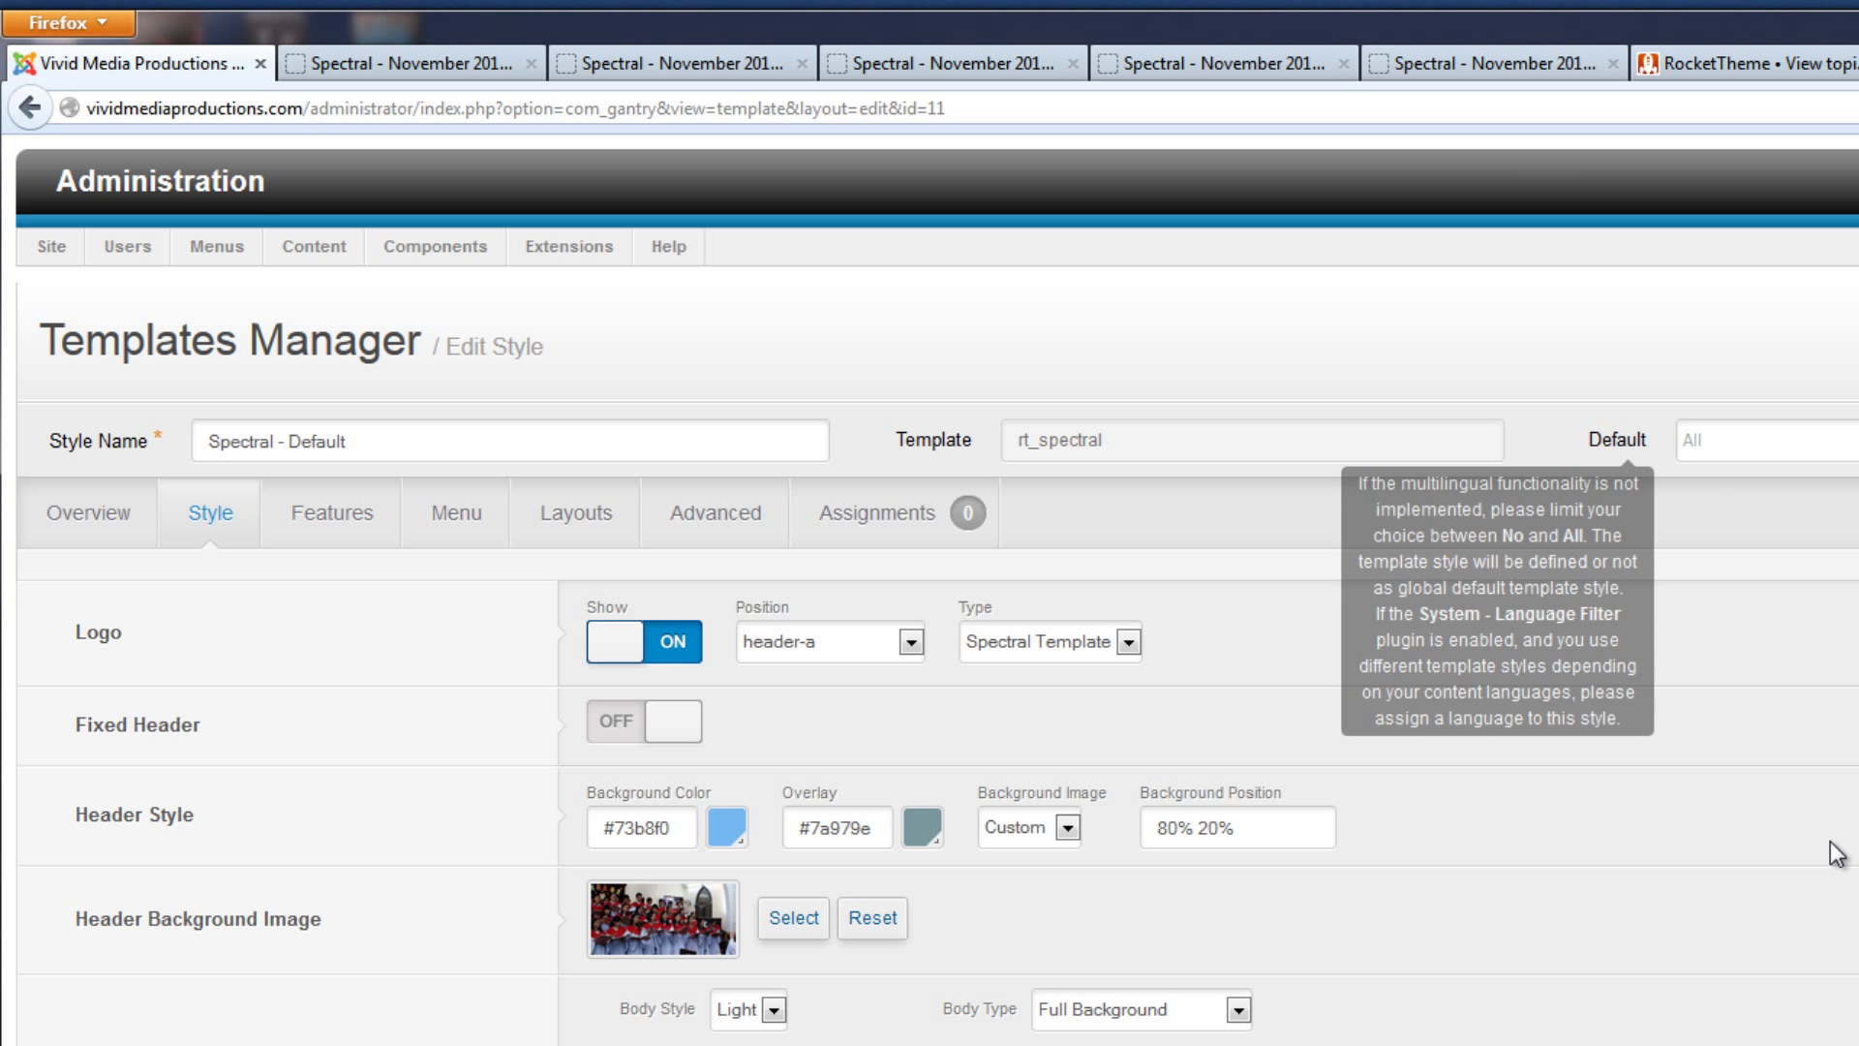
pyautogui.scroll(-4, 1826, 745)
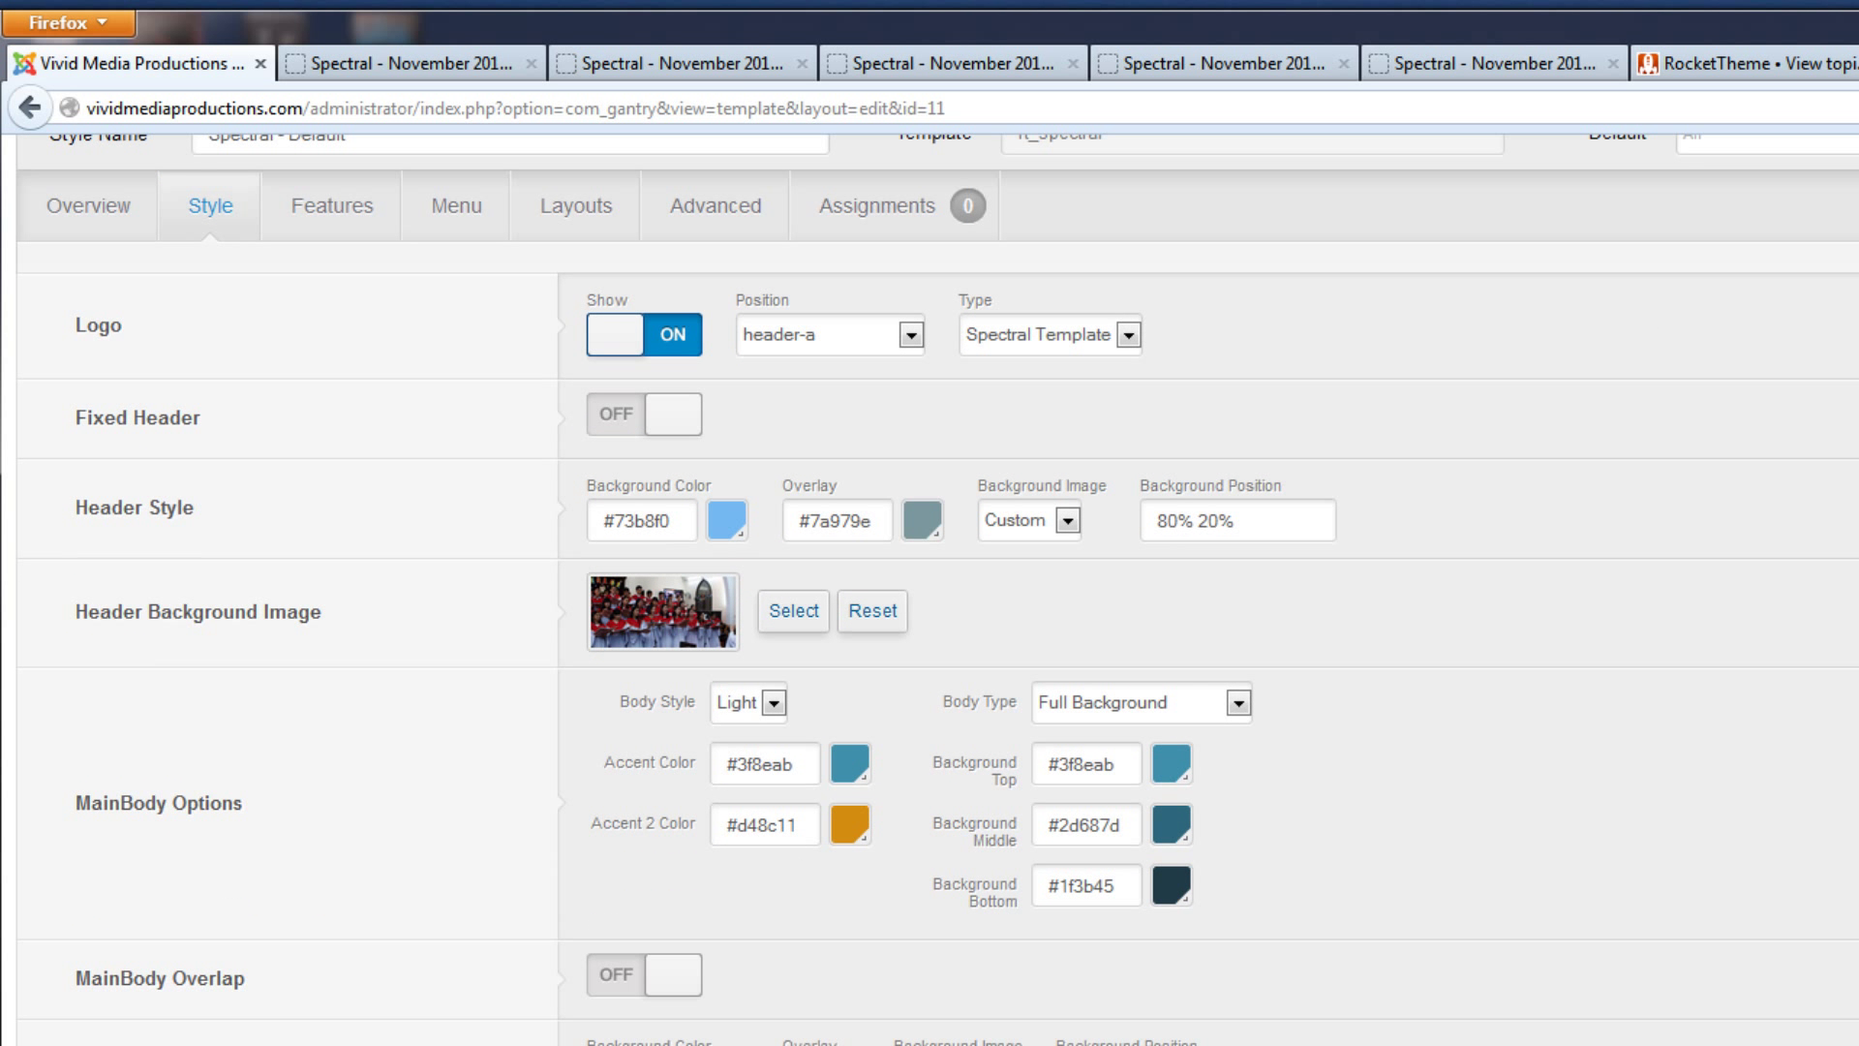
pyautogui.scroll(2, 344, 403)
pyautogui.click(332, 372)
pyautogui.scroll(-10, 338, 580)
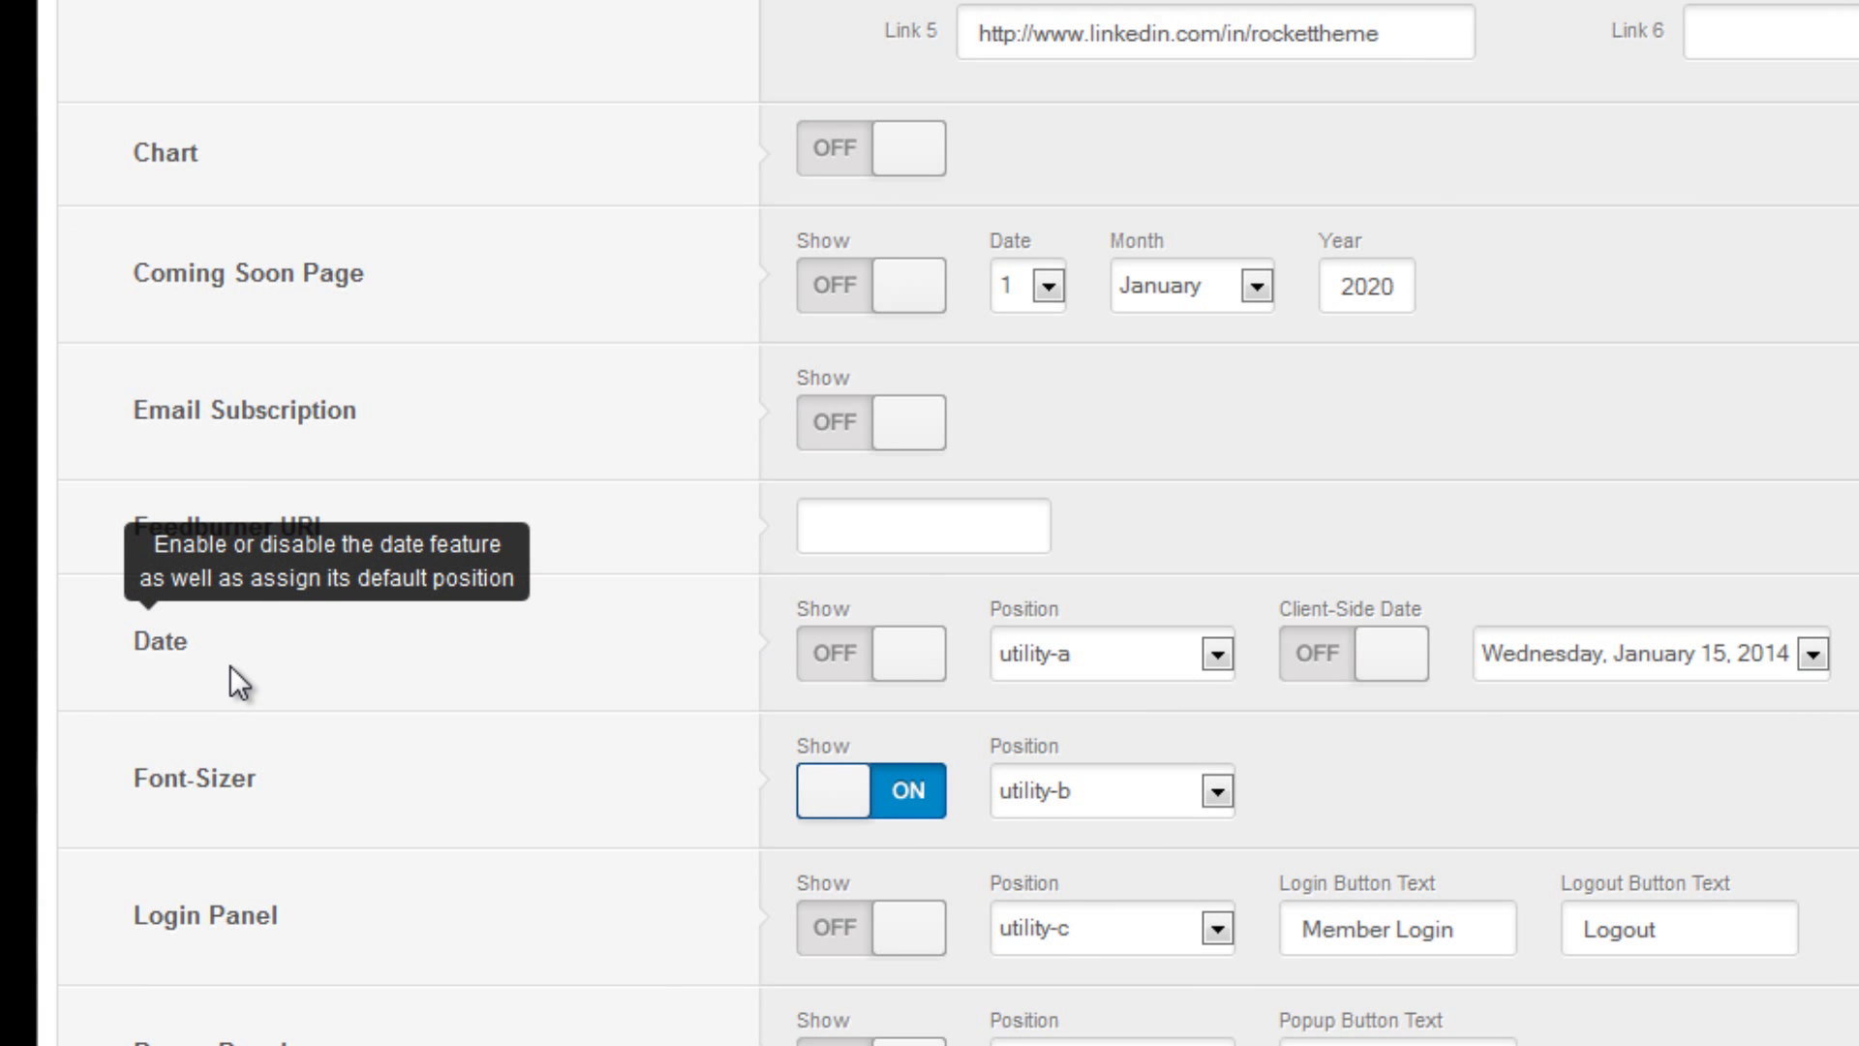
pyautogui.click(897, 654)
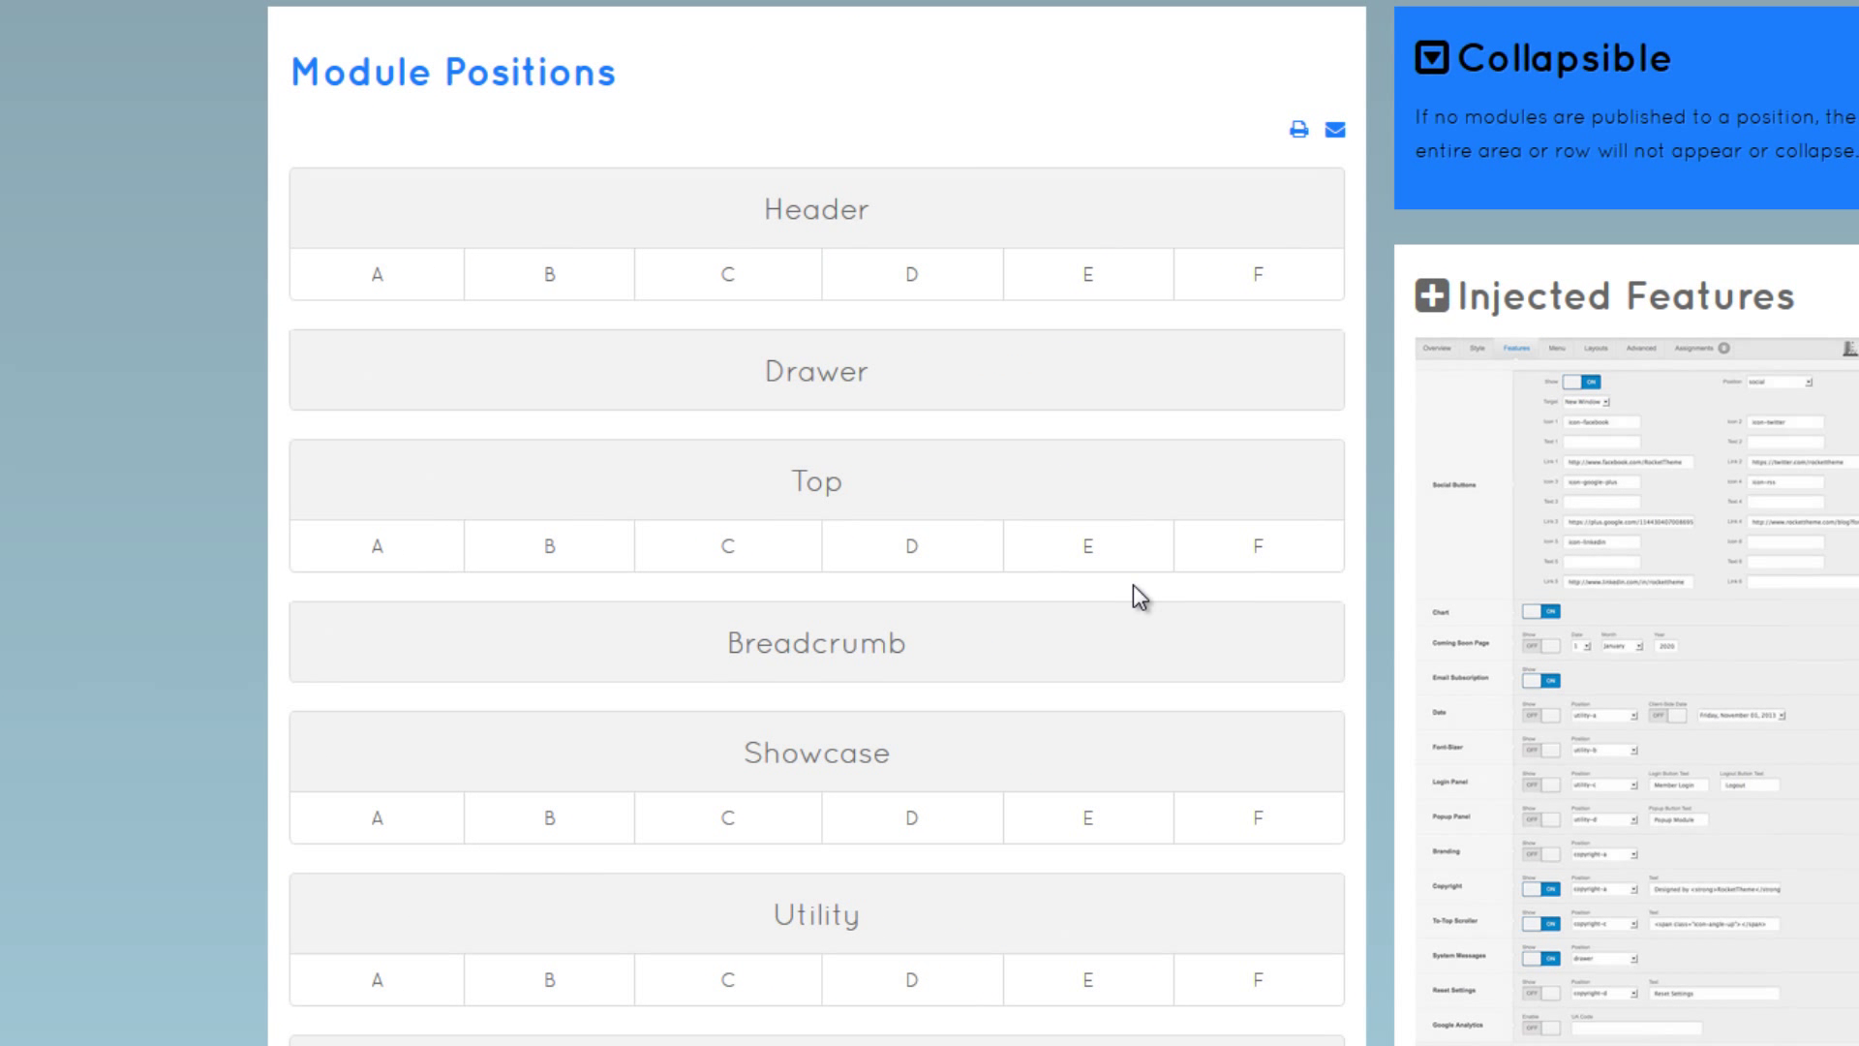
# - Compare the Utility row on the demo's Module Positions page with the Date feature's position setting
pyautogui.scroll(-2, 1135, 591)
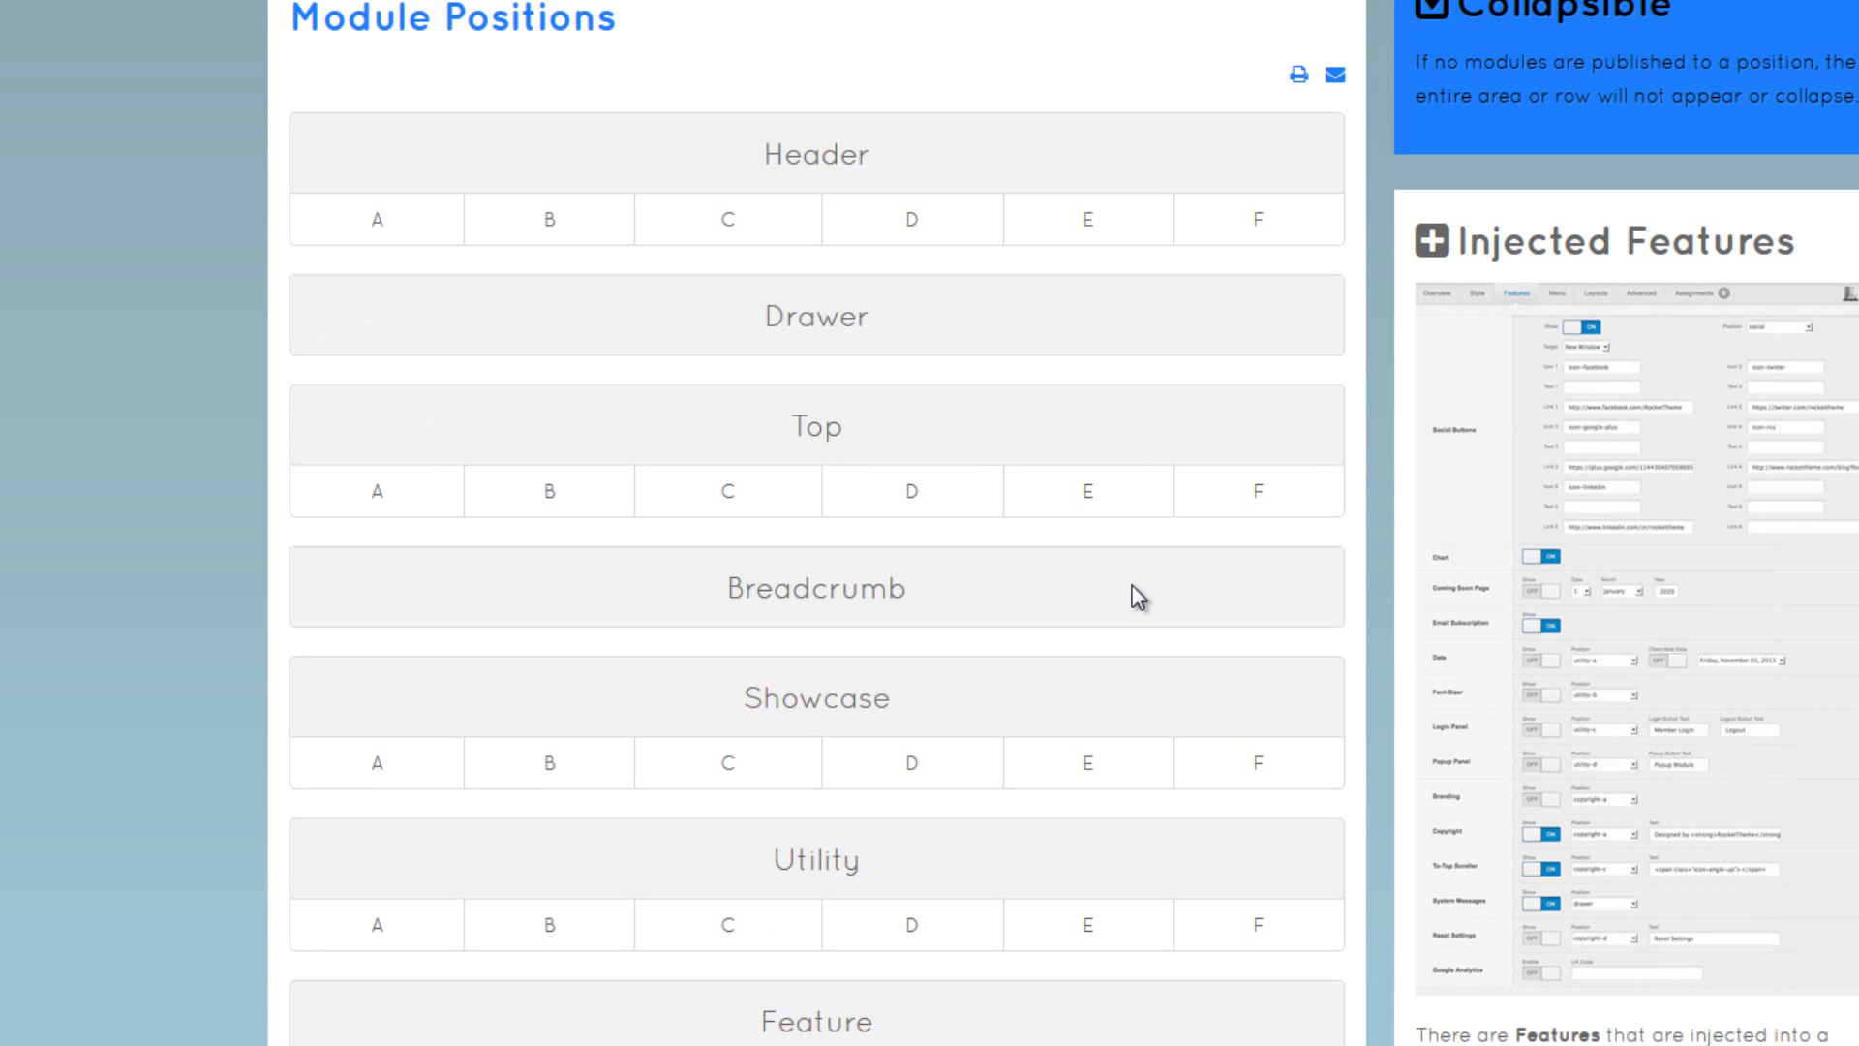
pyautogui.scroll(-3, 1134, 592)
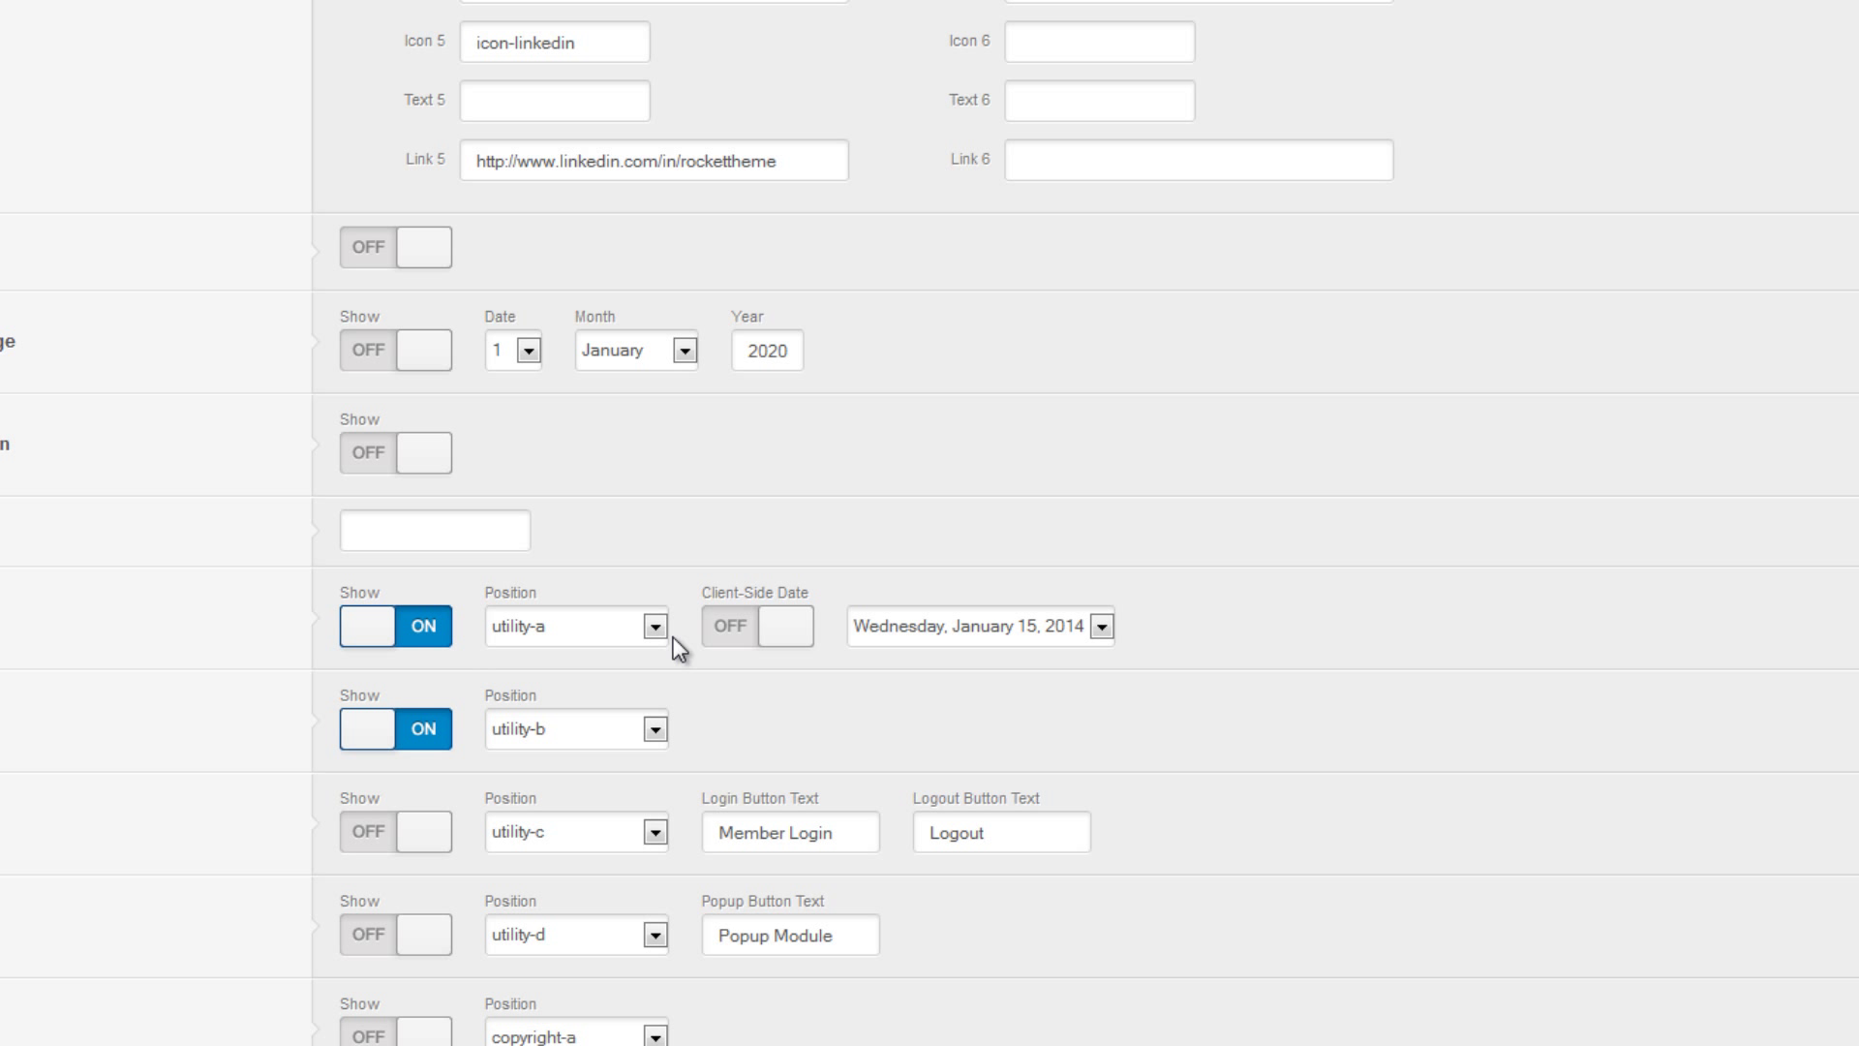
pyautogui.scroll(6, 929, 523)
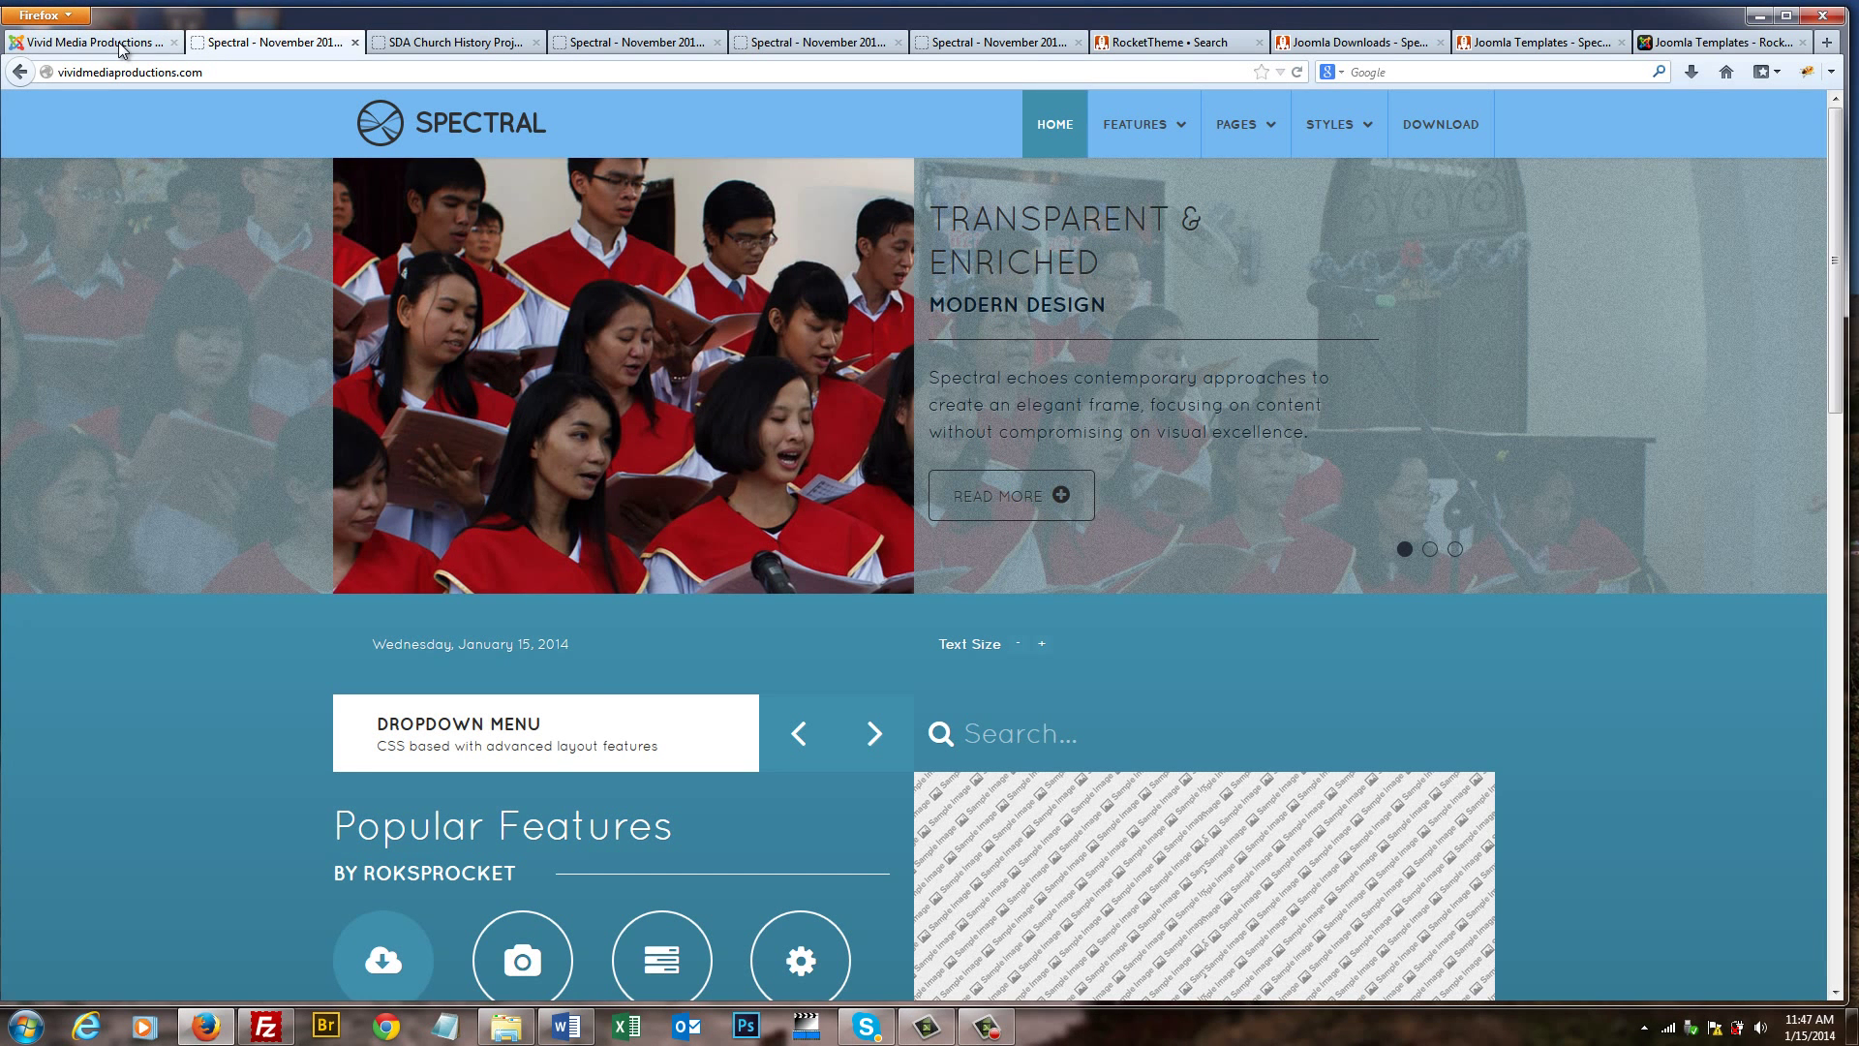
# - Review the positions assigned in the style's Features settings, from Date and Font-Sizer down to System Messages
pyautogui.click(97, 42)
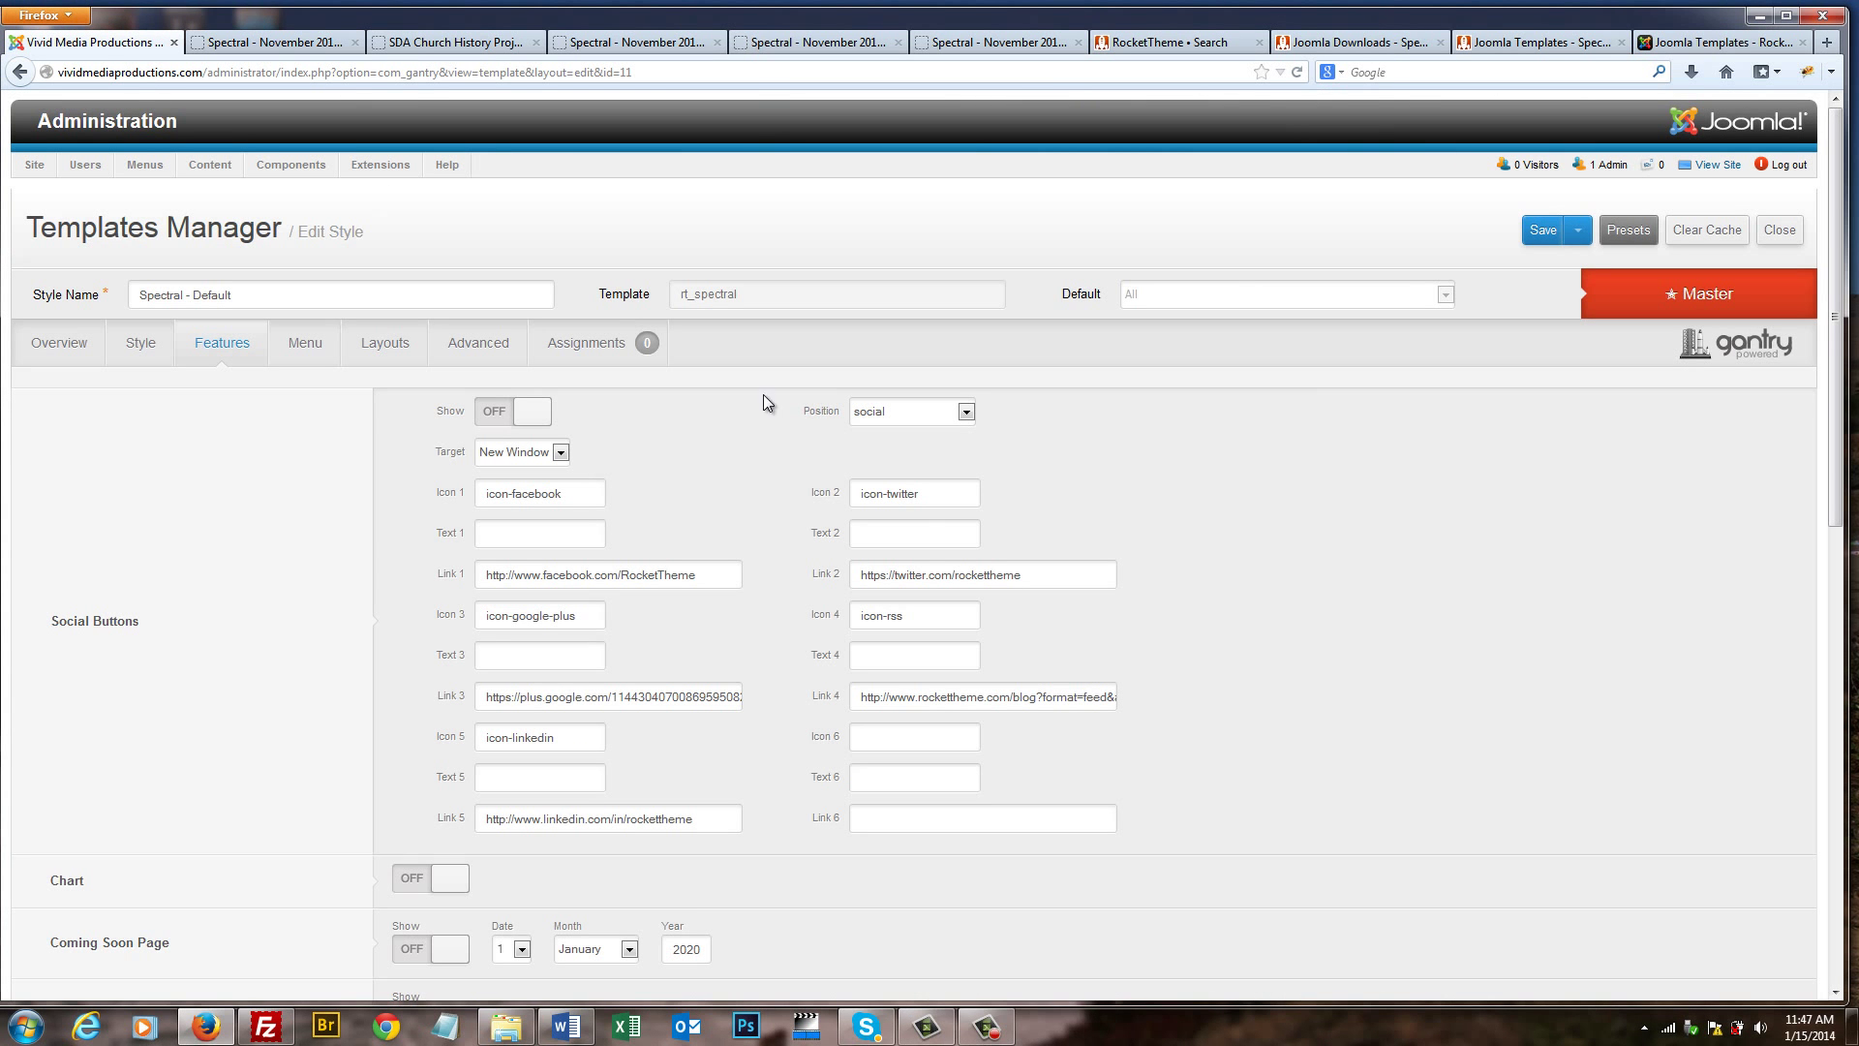
pyautogui.scroll(-3, 1423, 692)
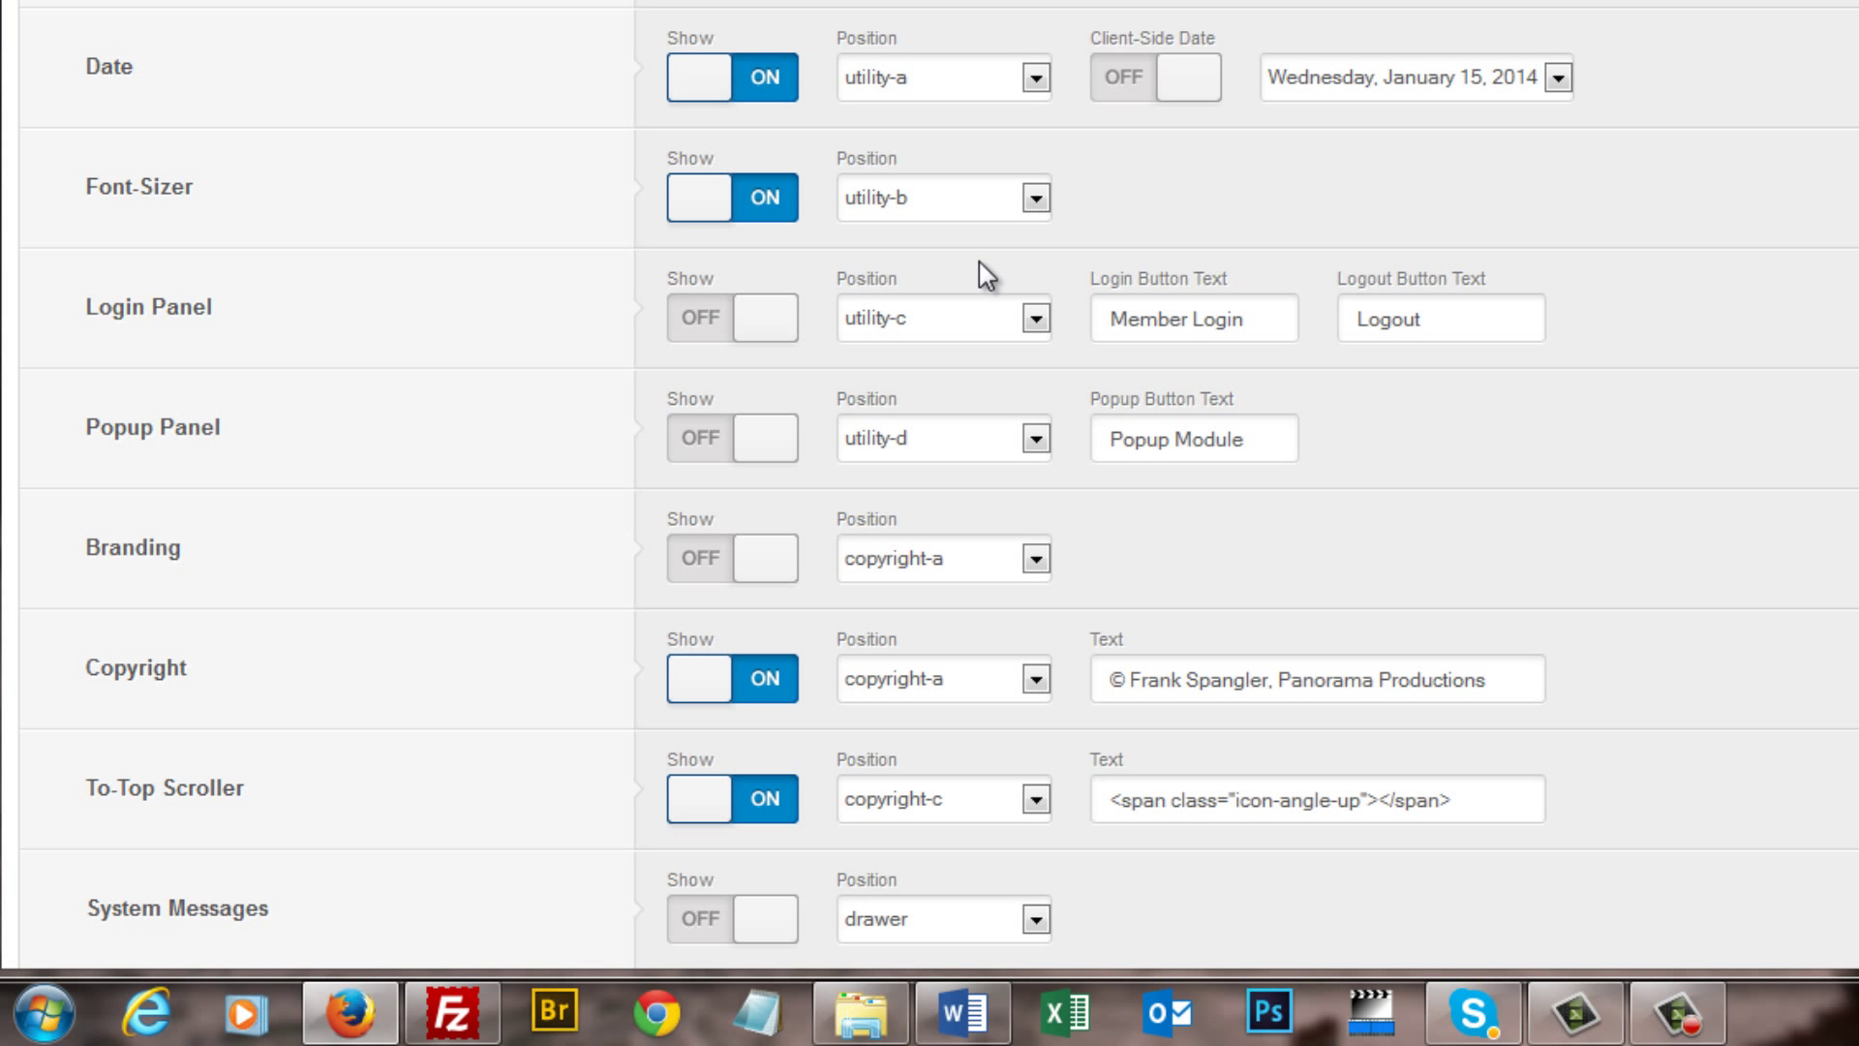
pyautogui.scroll(4, 983, 581)
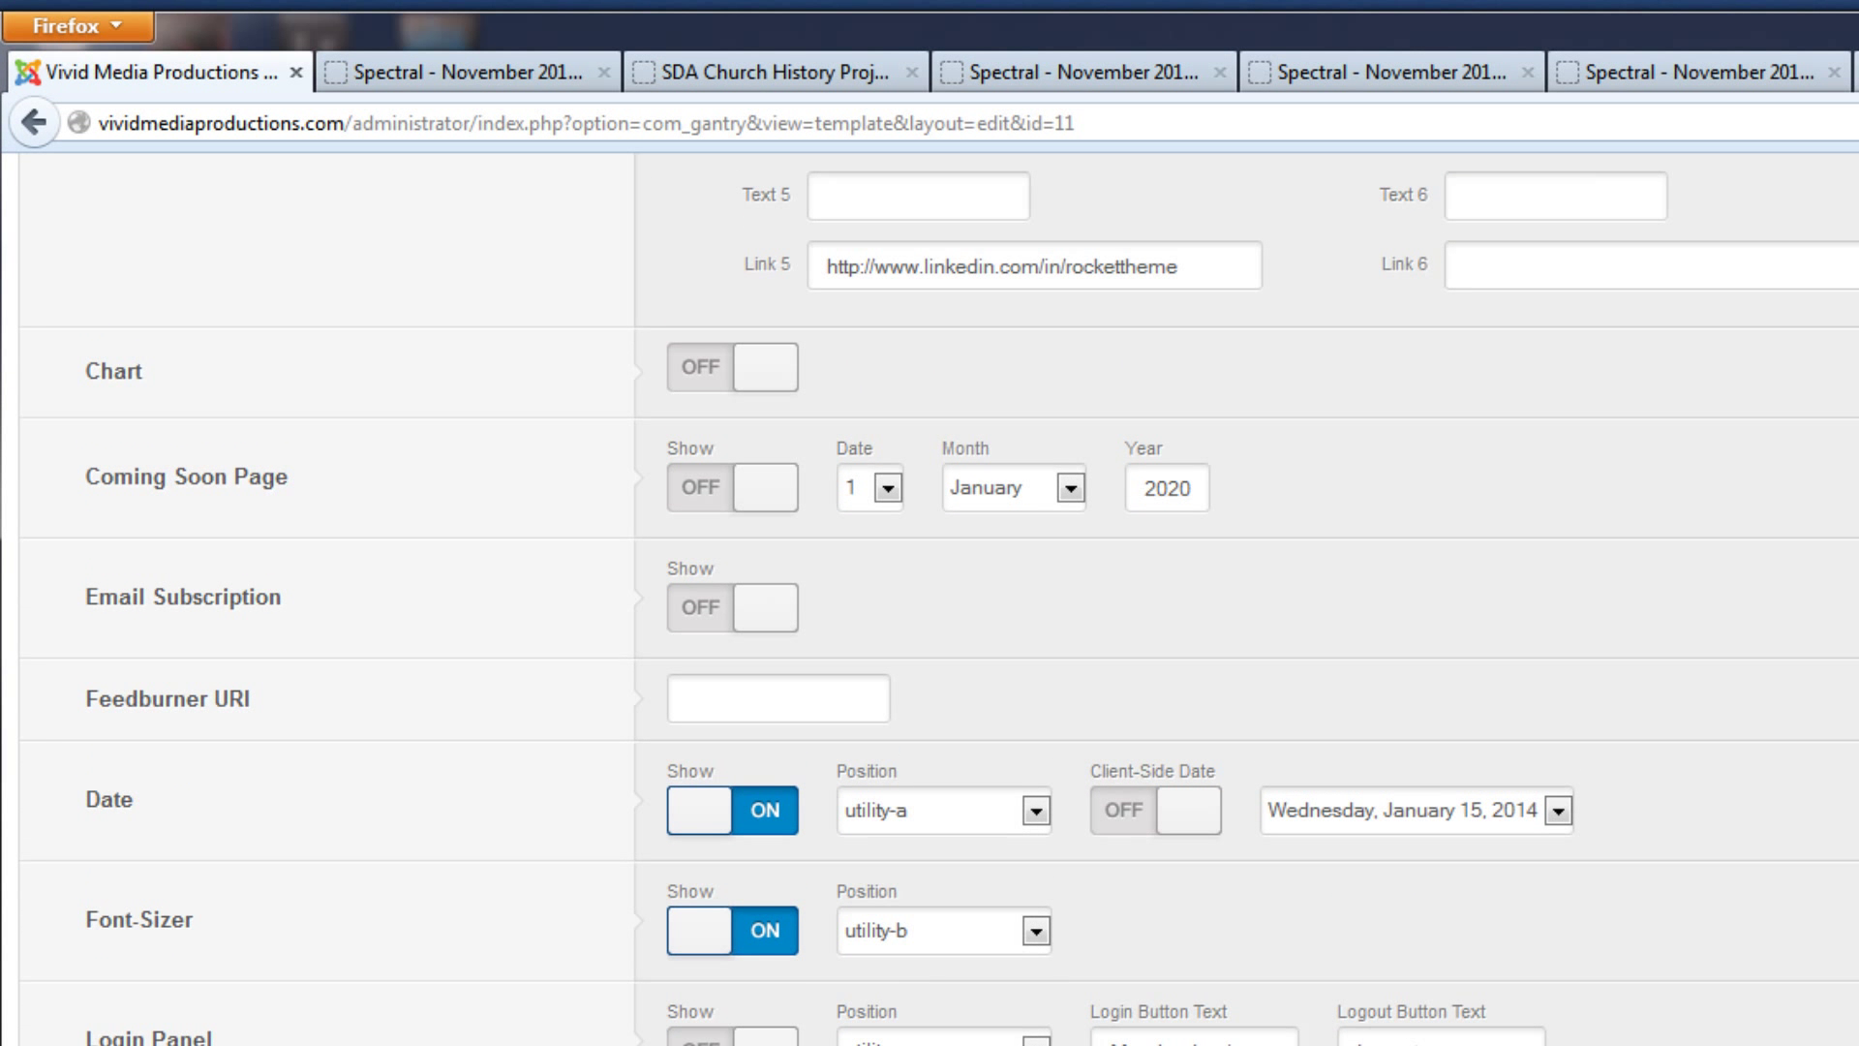
pyautogui.scroll(10, 567, 734)
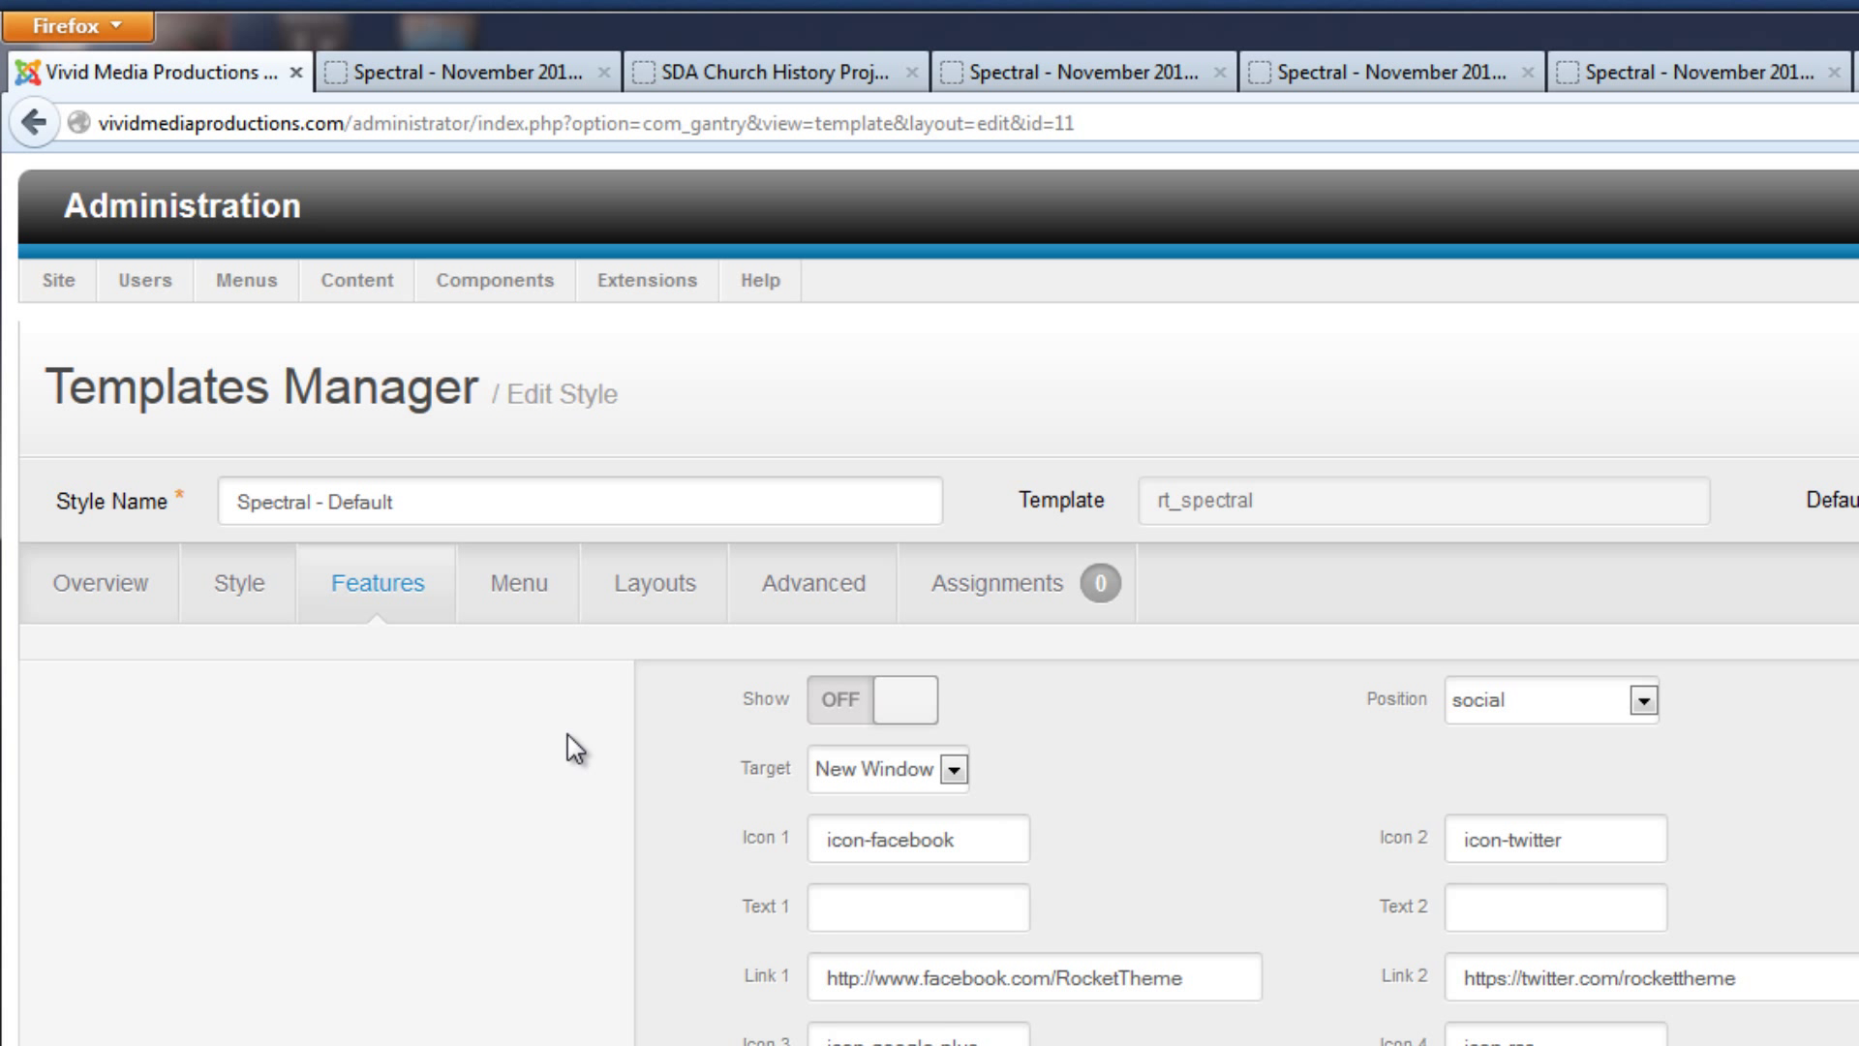
# - Examine the positions available for the main menu in the style's Menu settings, keeping the current choice
pyautogui.click(521, 585)
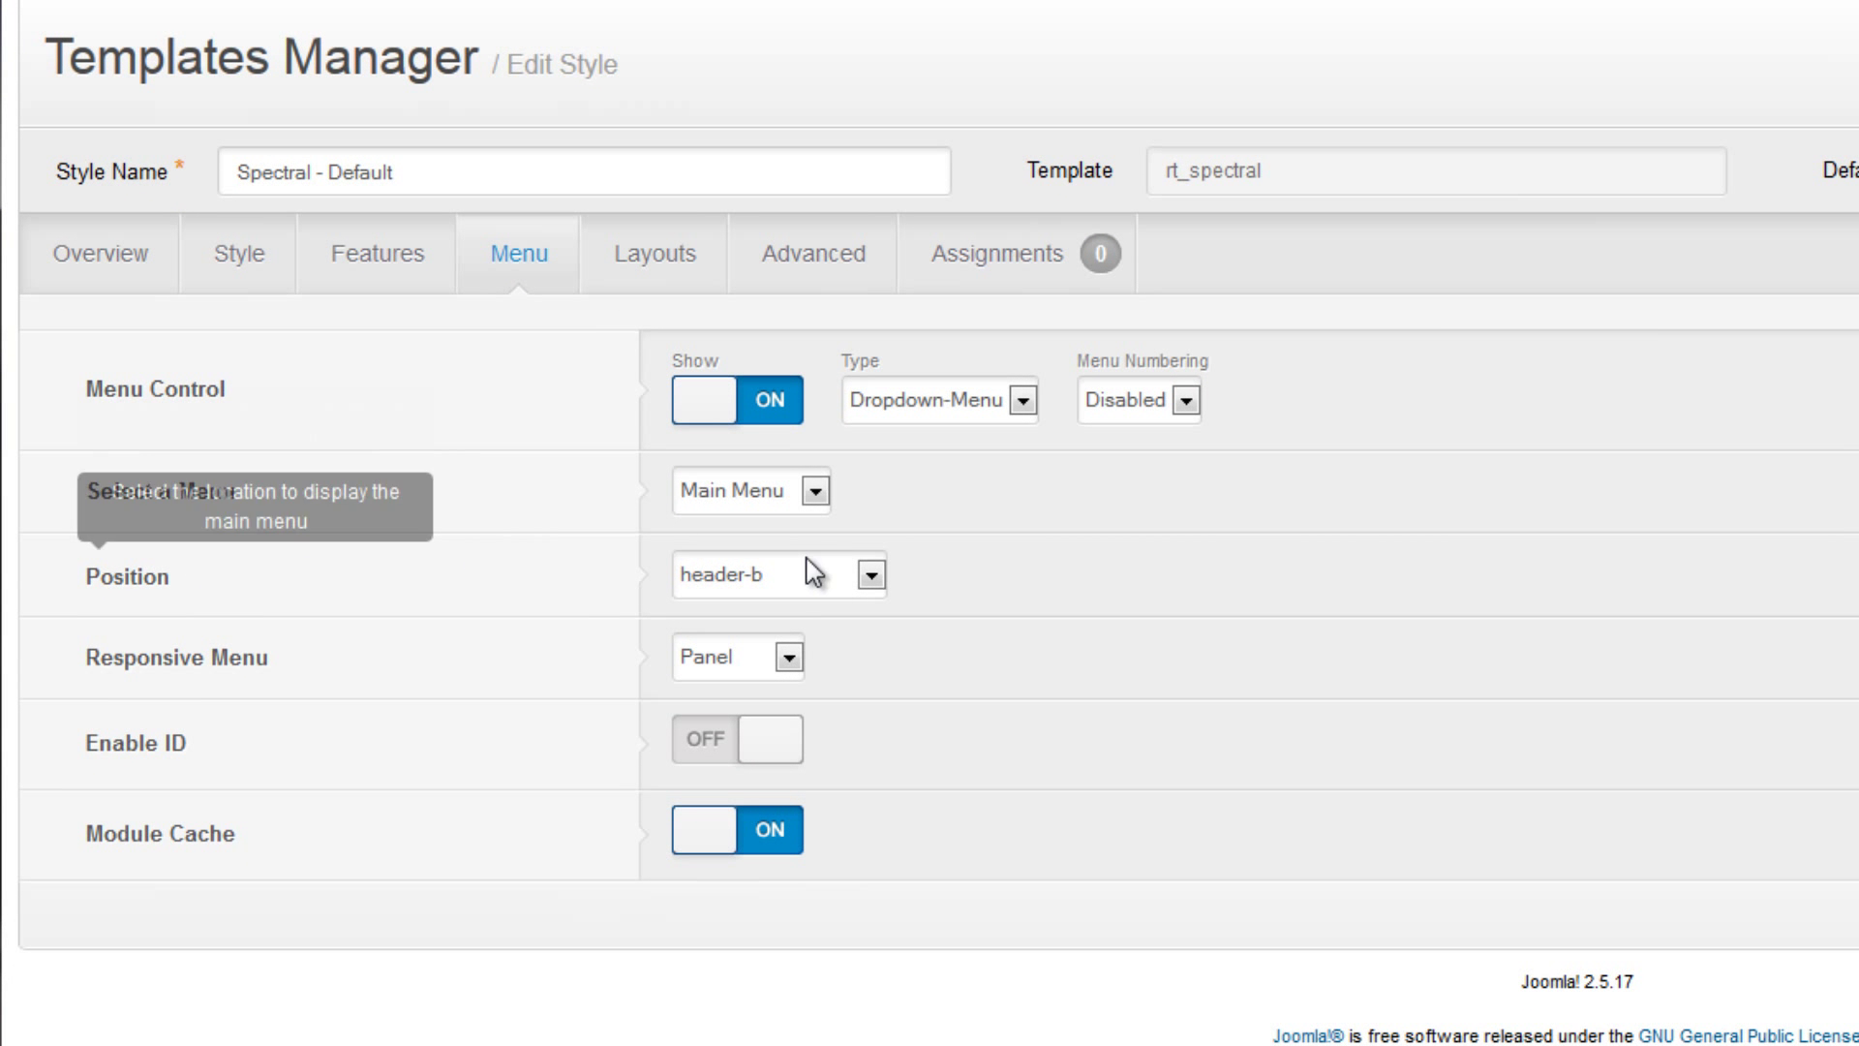
pyautogui.click(873, 579)
pyautogui.moveTo(880, 643)
pyautogui.mouseDown()
pyautogui.moveTo(879, 1038)
pyautogui.moveTo(896, 639)
pyautogui.mouseUp()
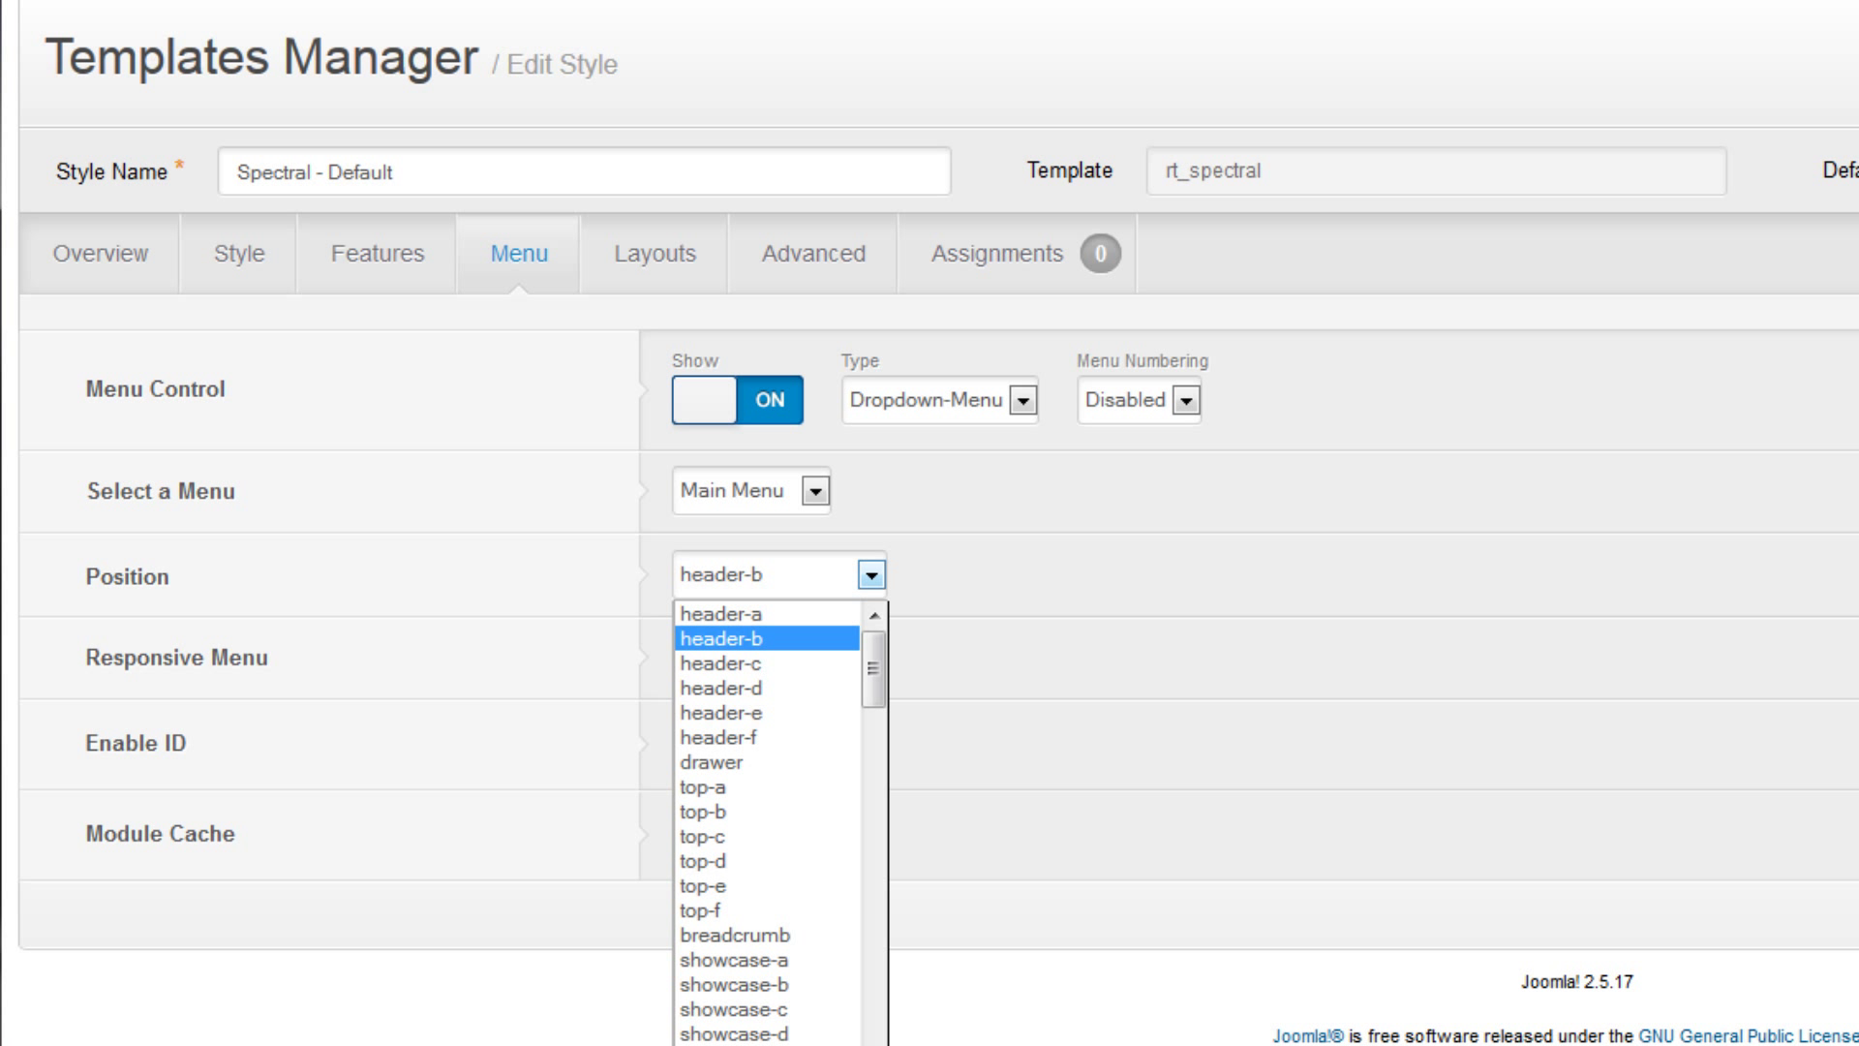
pyautogui.press('Escape')
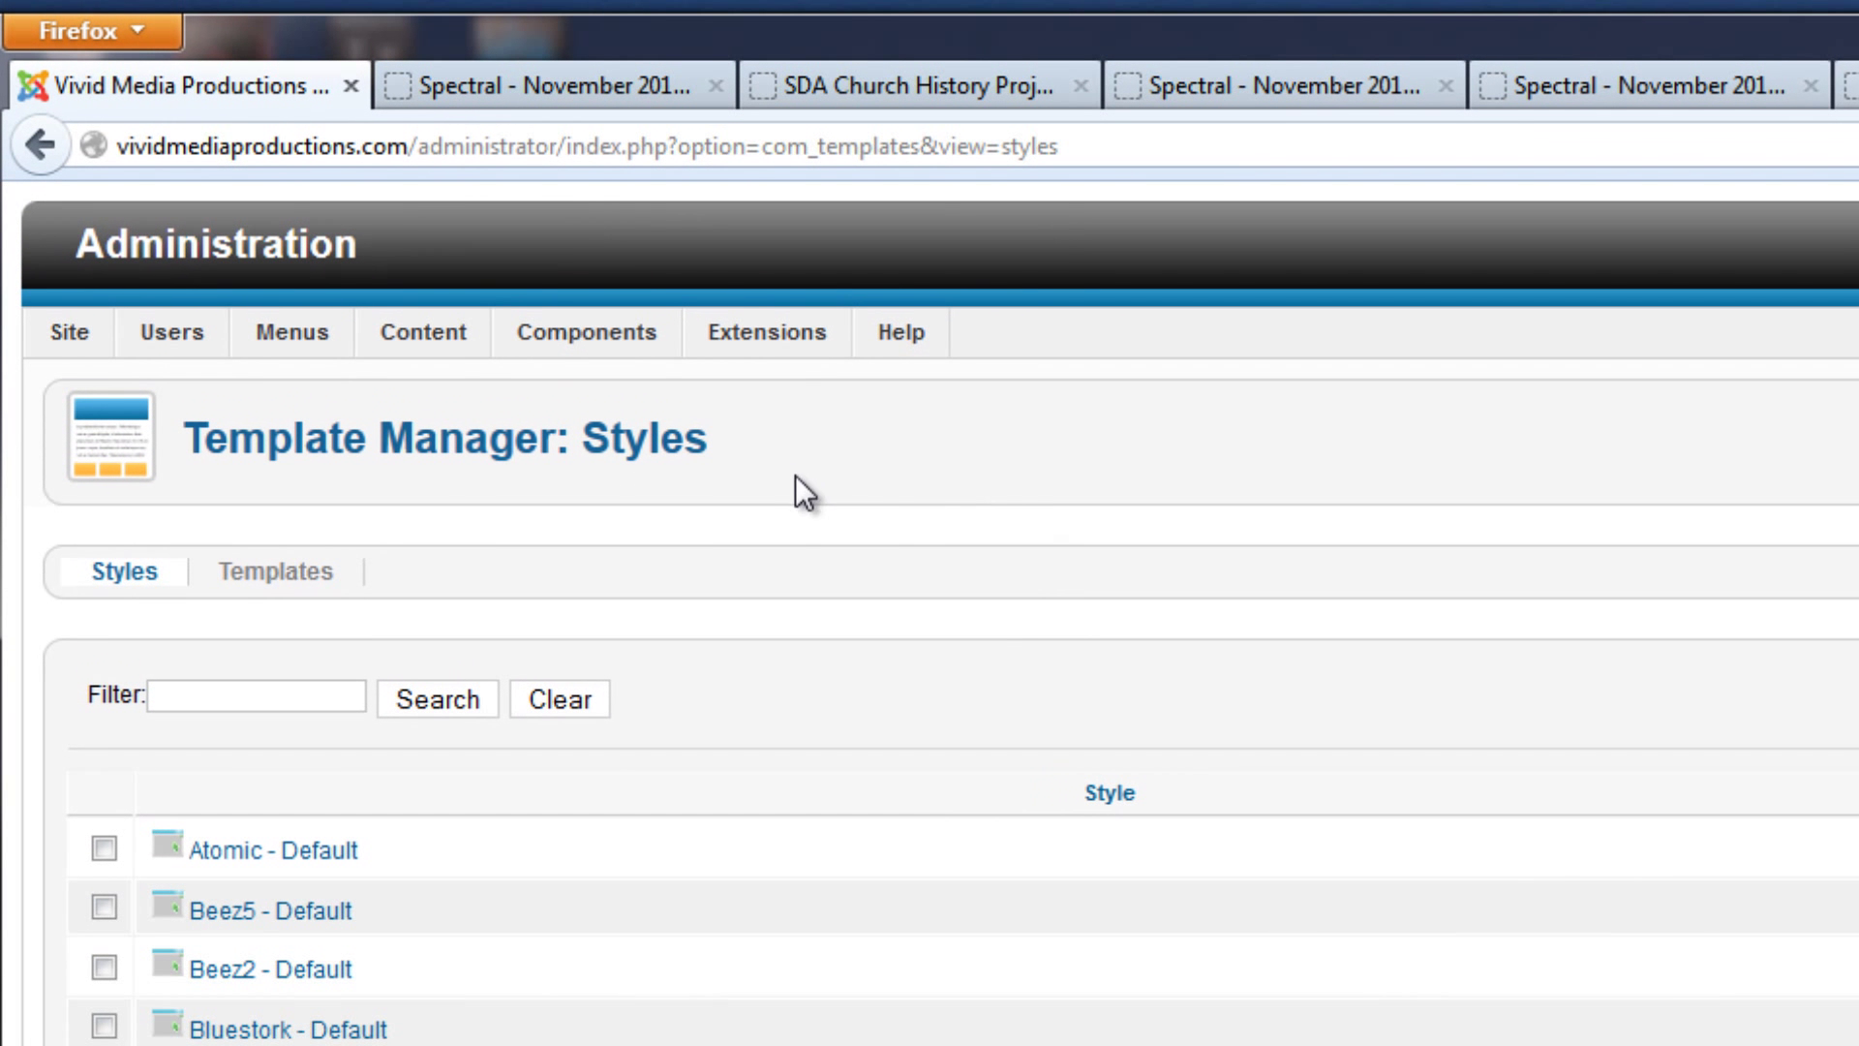
# - Open the Module Manager and review the site's modules together with the template positions they are assigned to
pyautogui.moveTo(682, 43)
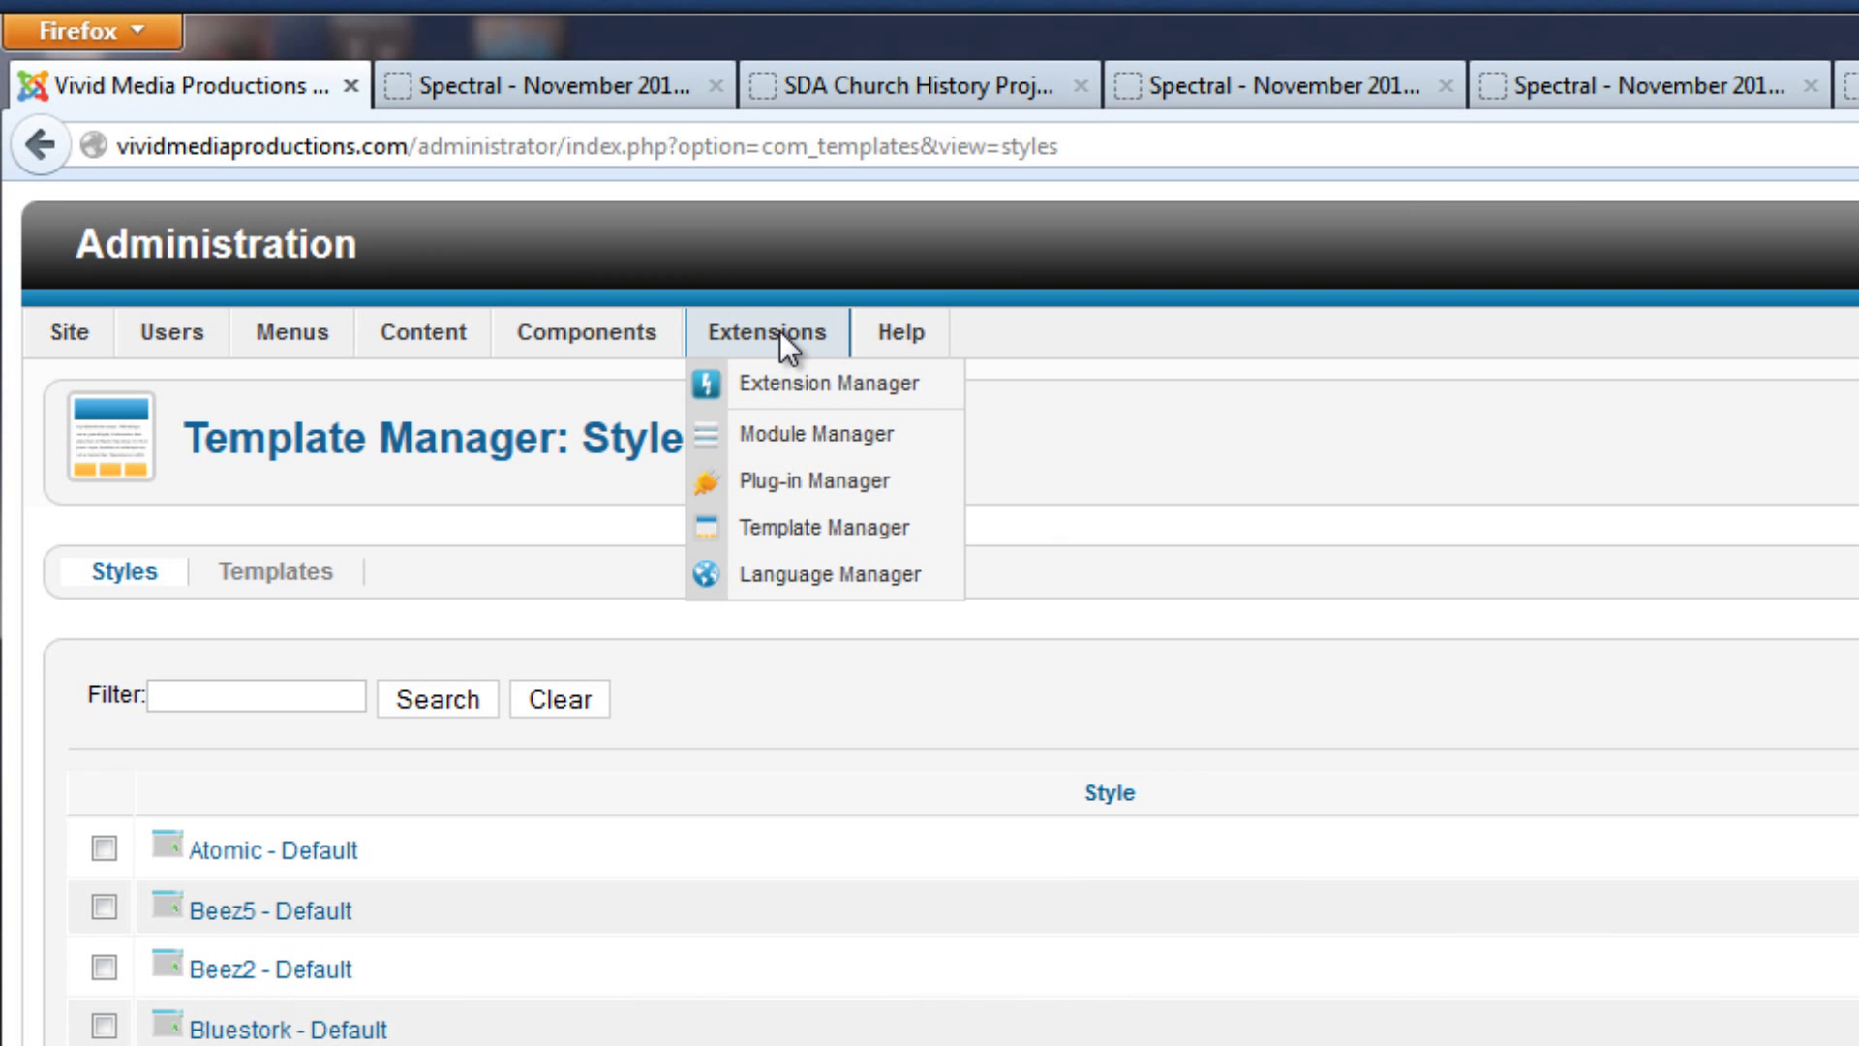
pyautogui.click(782, 432)
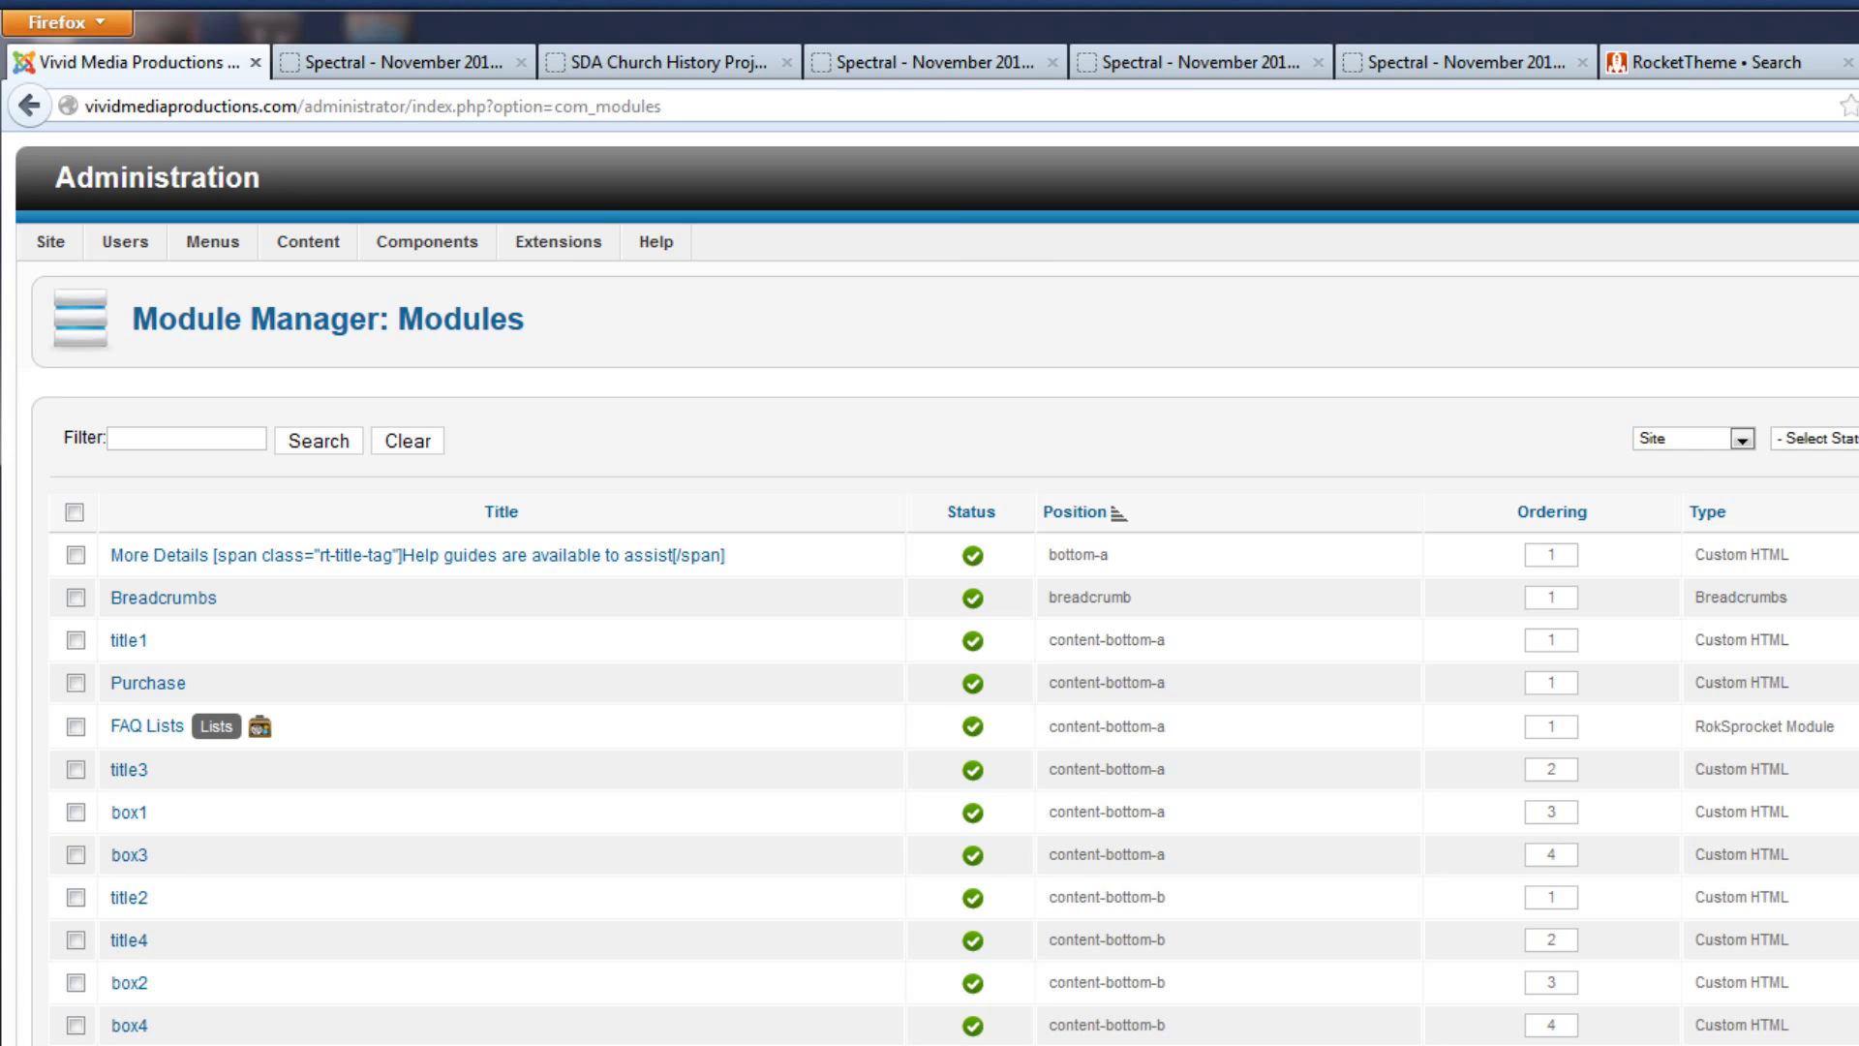
pyautogui.scroll(-20, 929, 581)
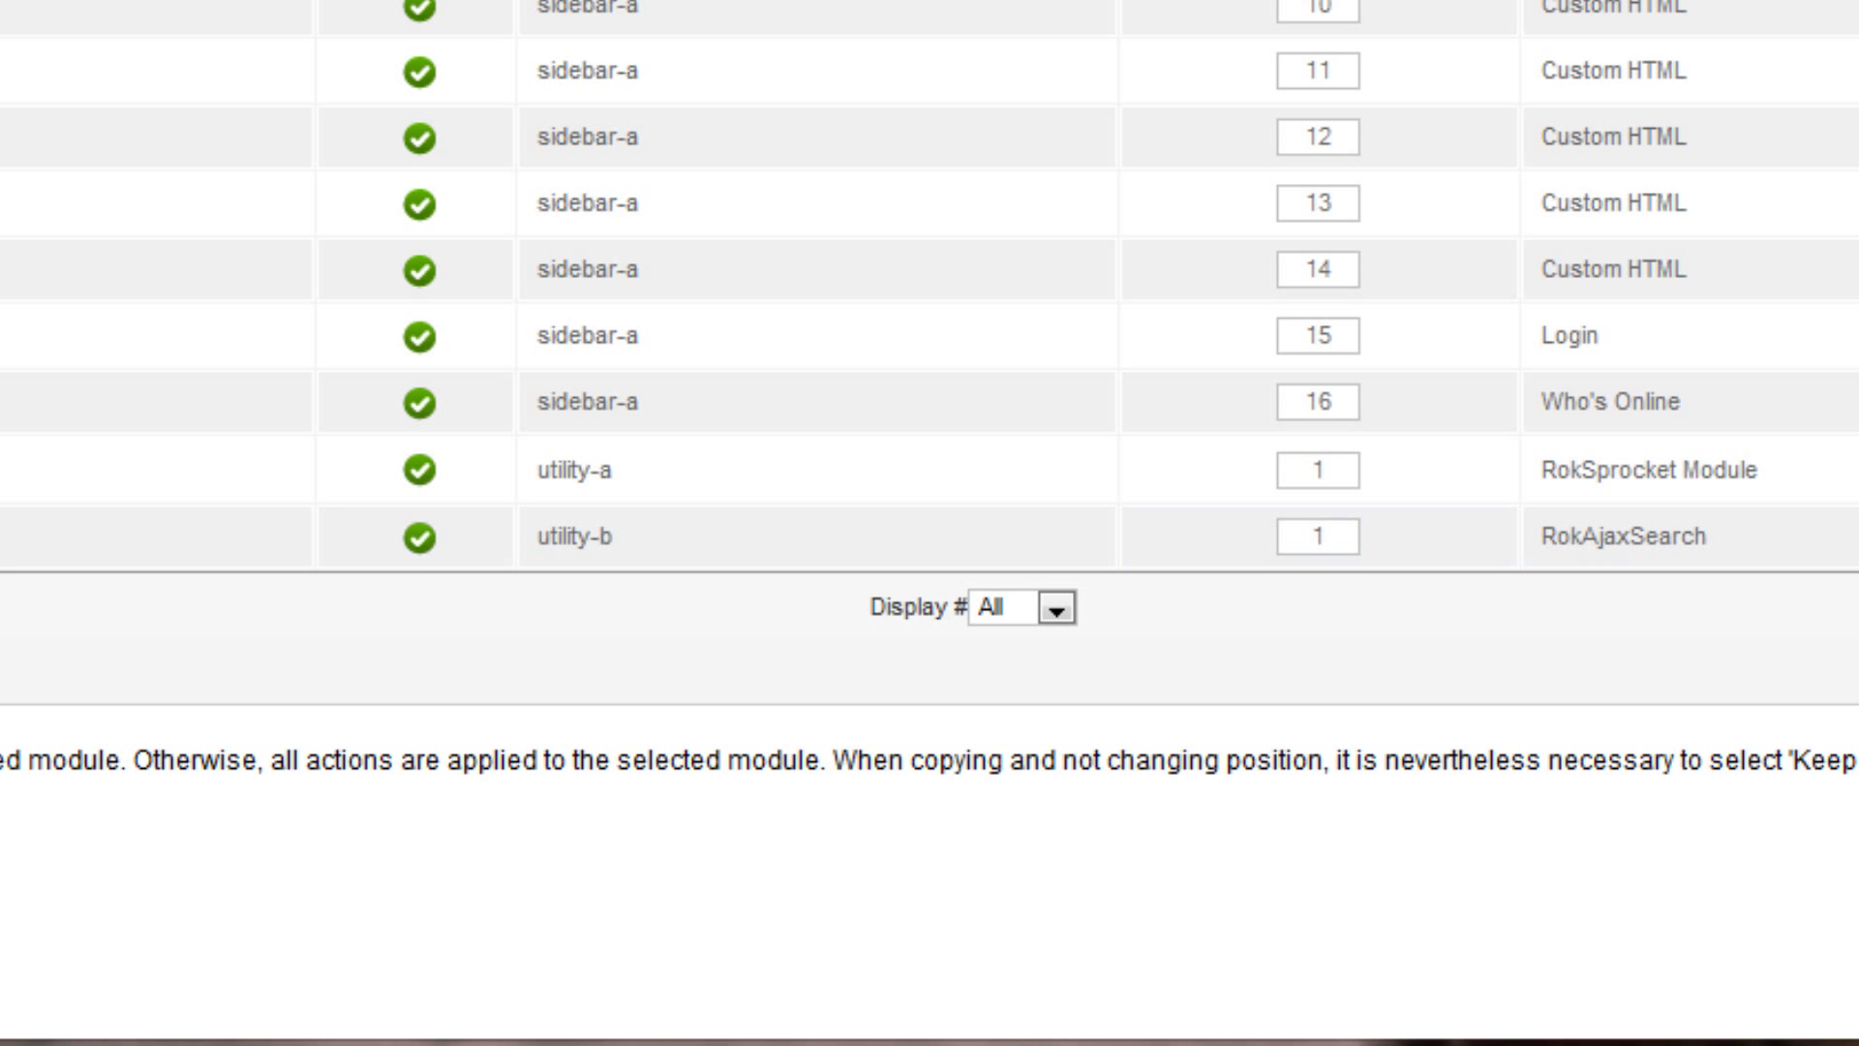
pyautogui.scroll(-2, 929, 523)
pyautogui.scroll(5, 929, 523)
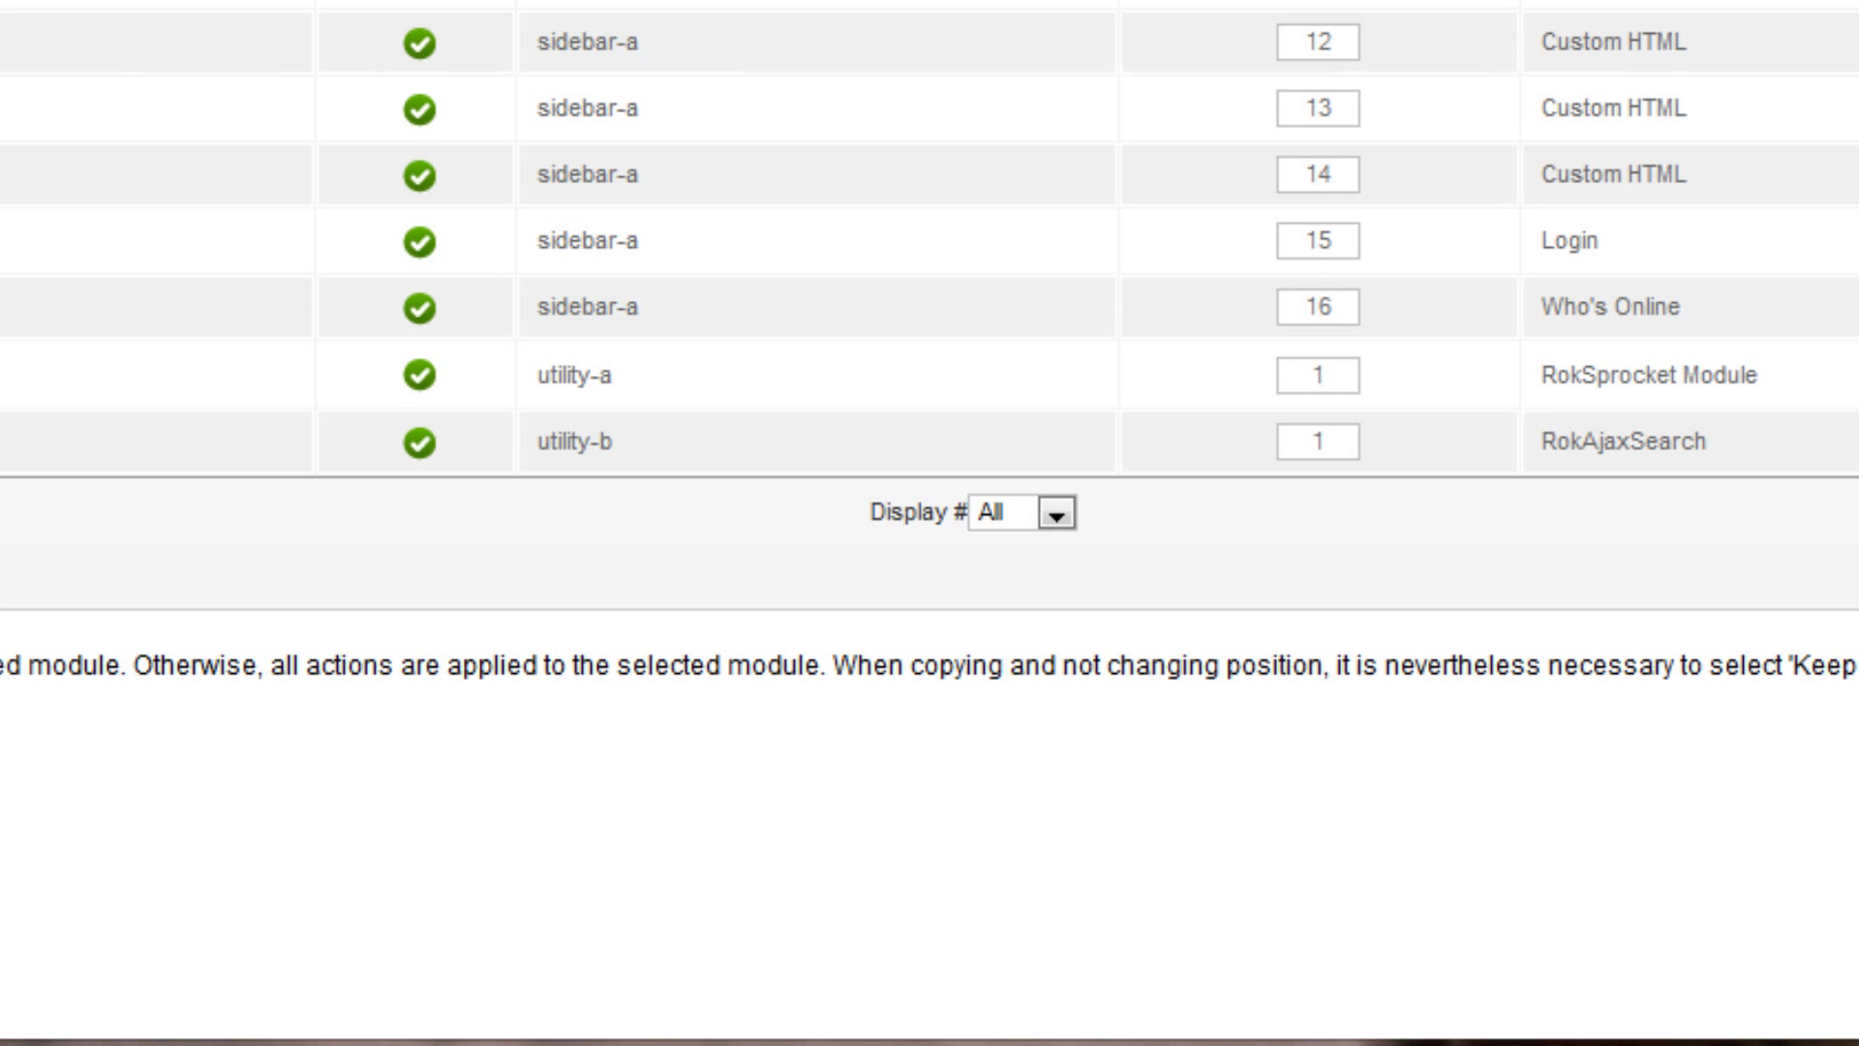
pyautogui.scroll(15, 929, 523)
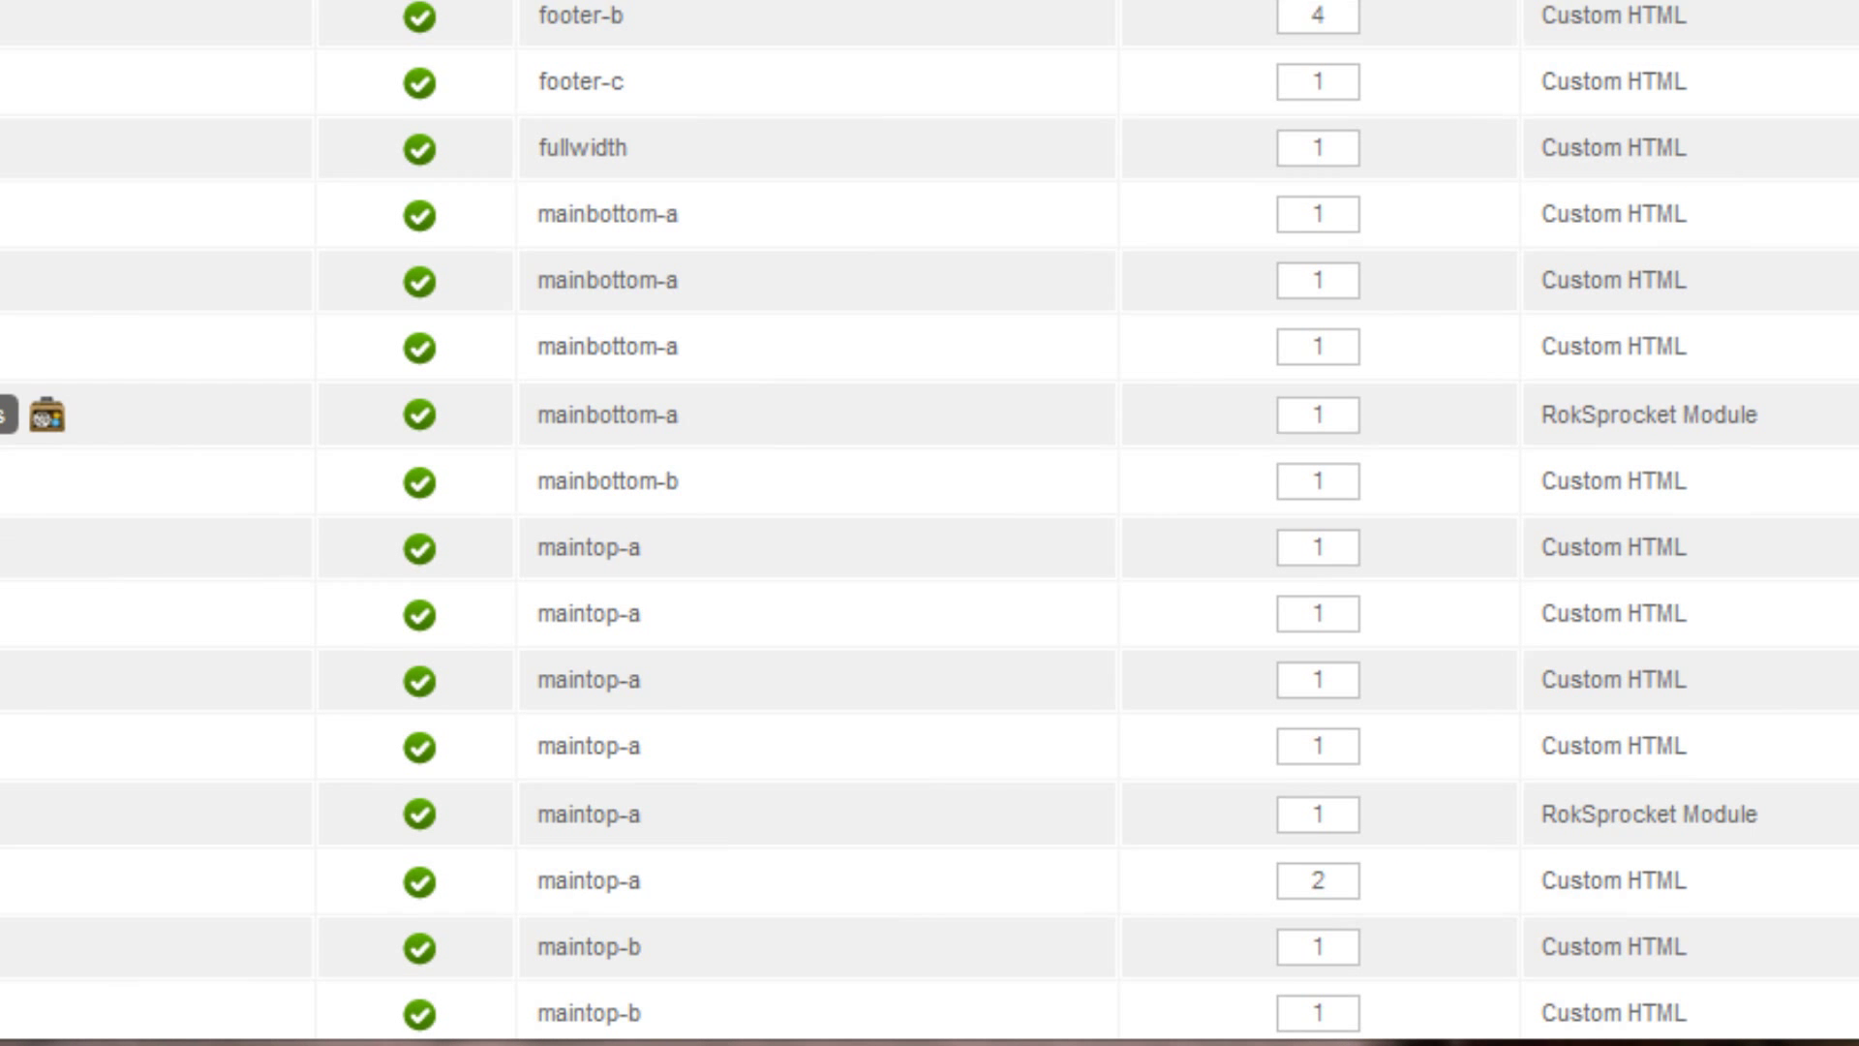
pyautogui.scroll(10, 930, 523)
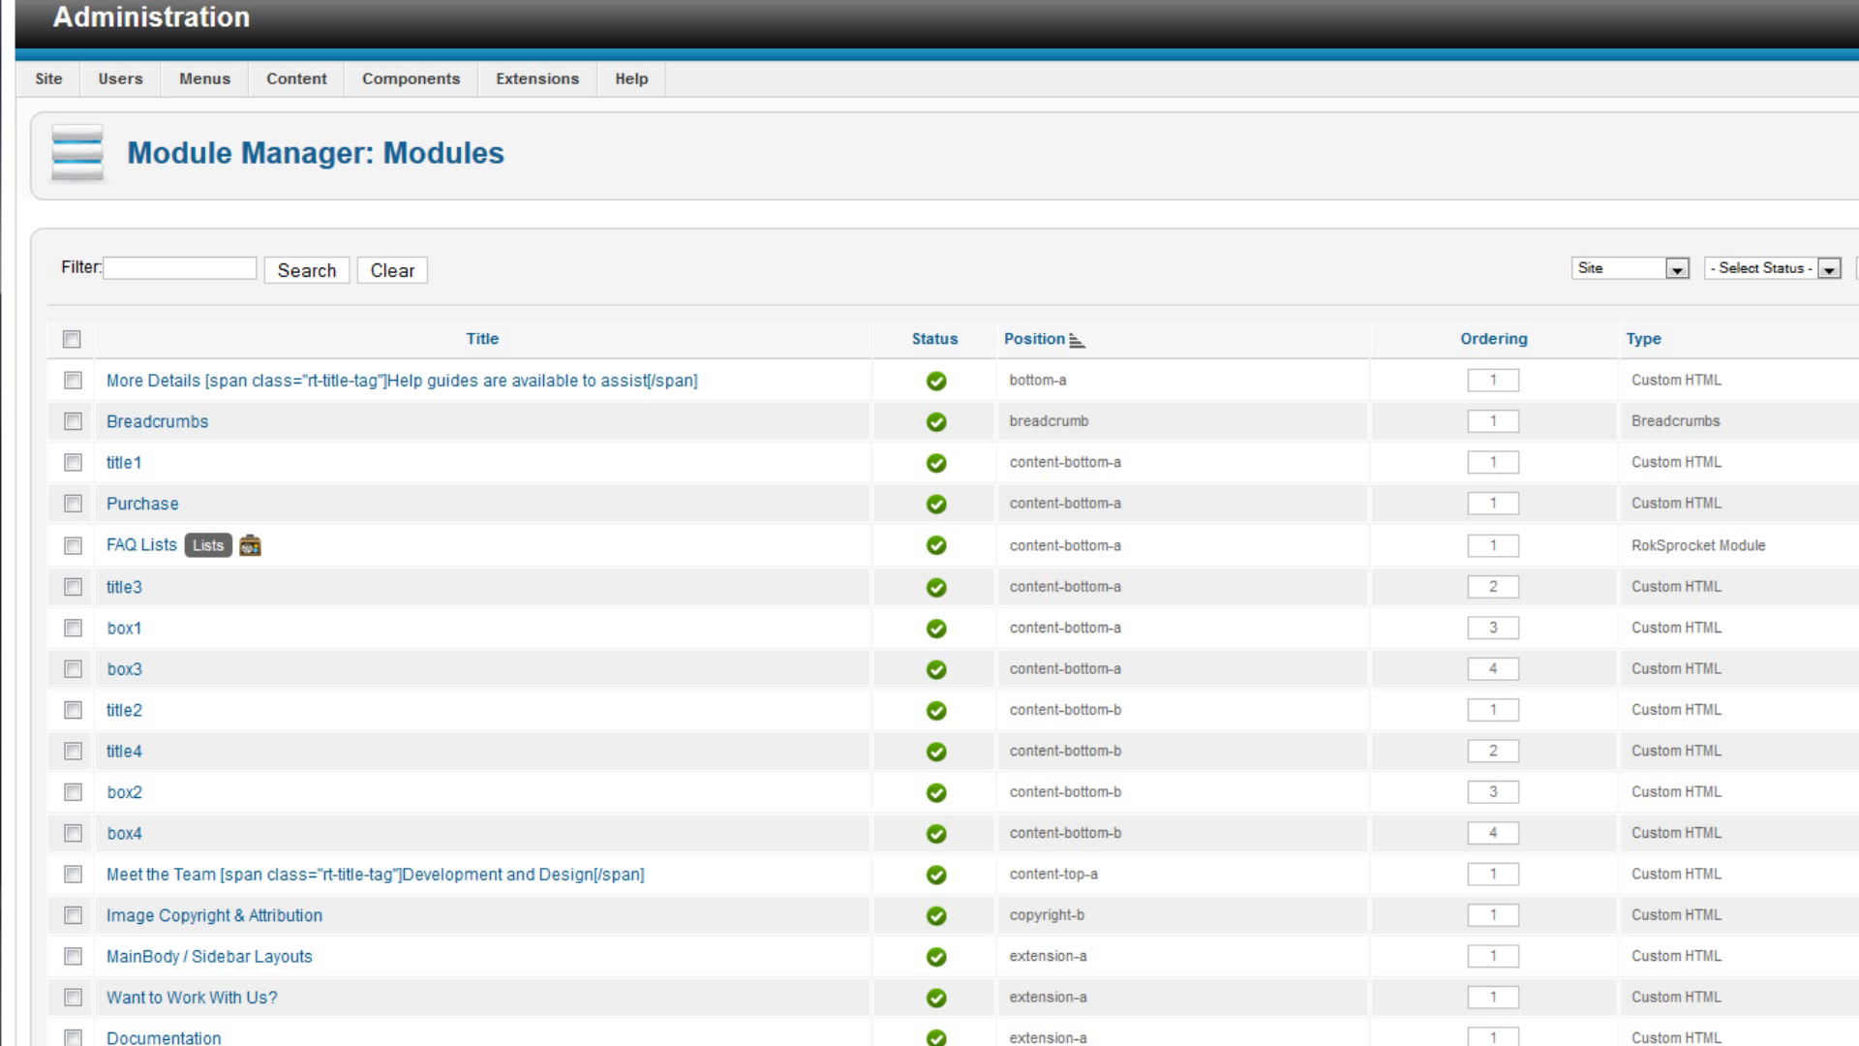
pyautogui.scroll(-9, 929, 523)
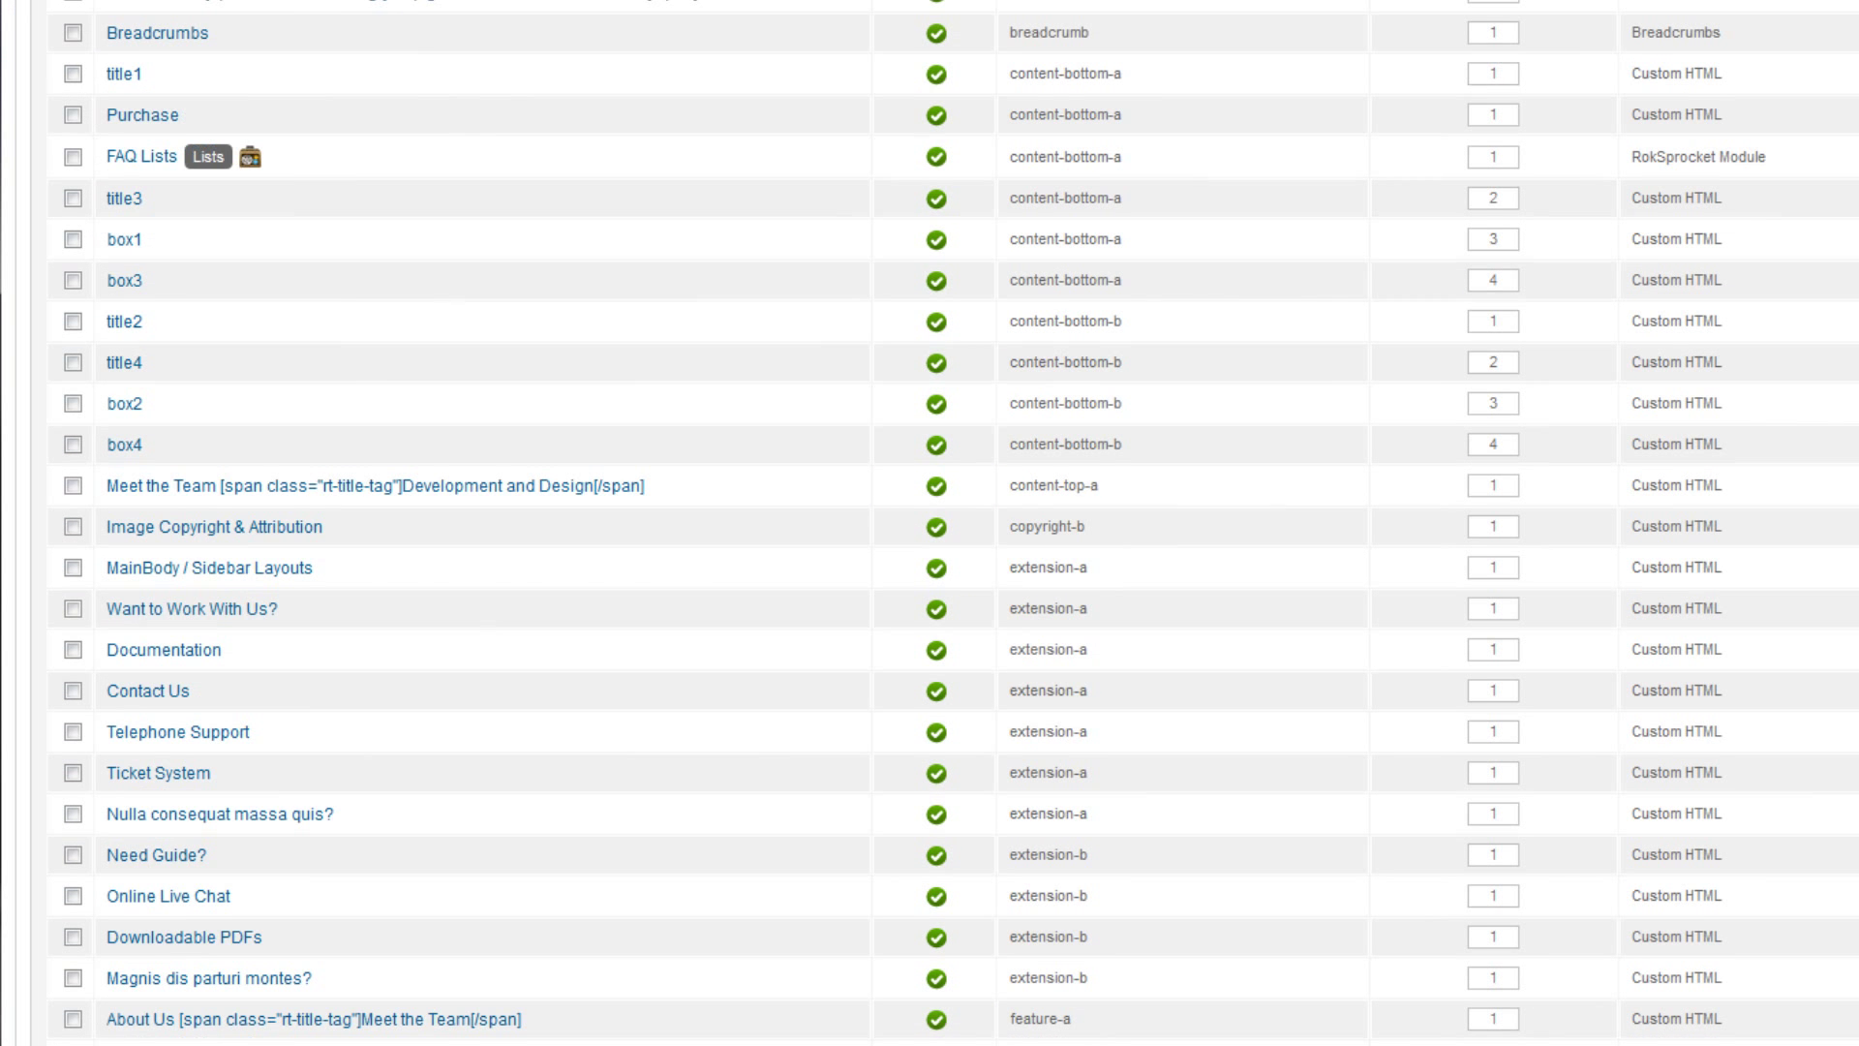
pyautogui.scroll(-6, 930, 523)
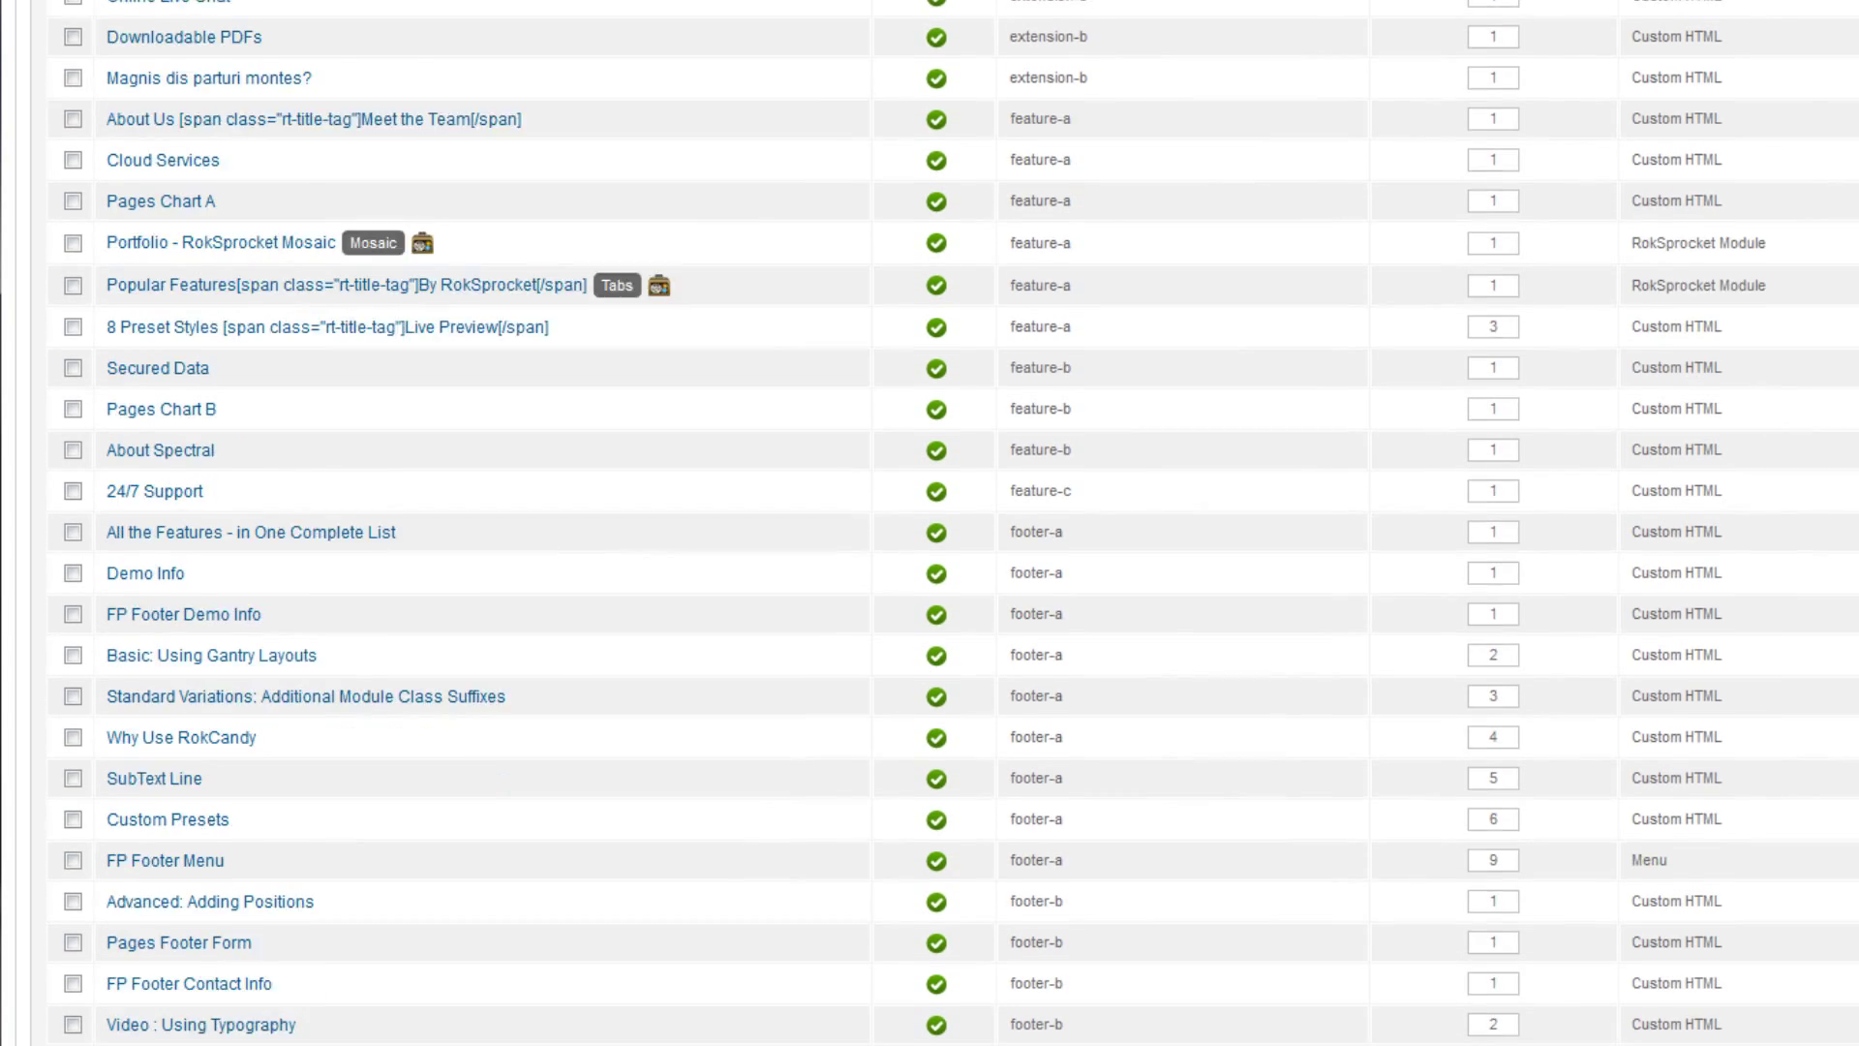
pyautogui.scroll(-9, 929, 522)
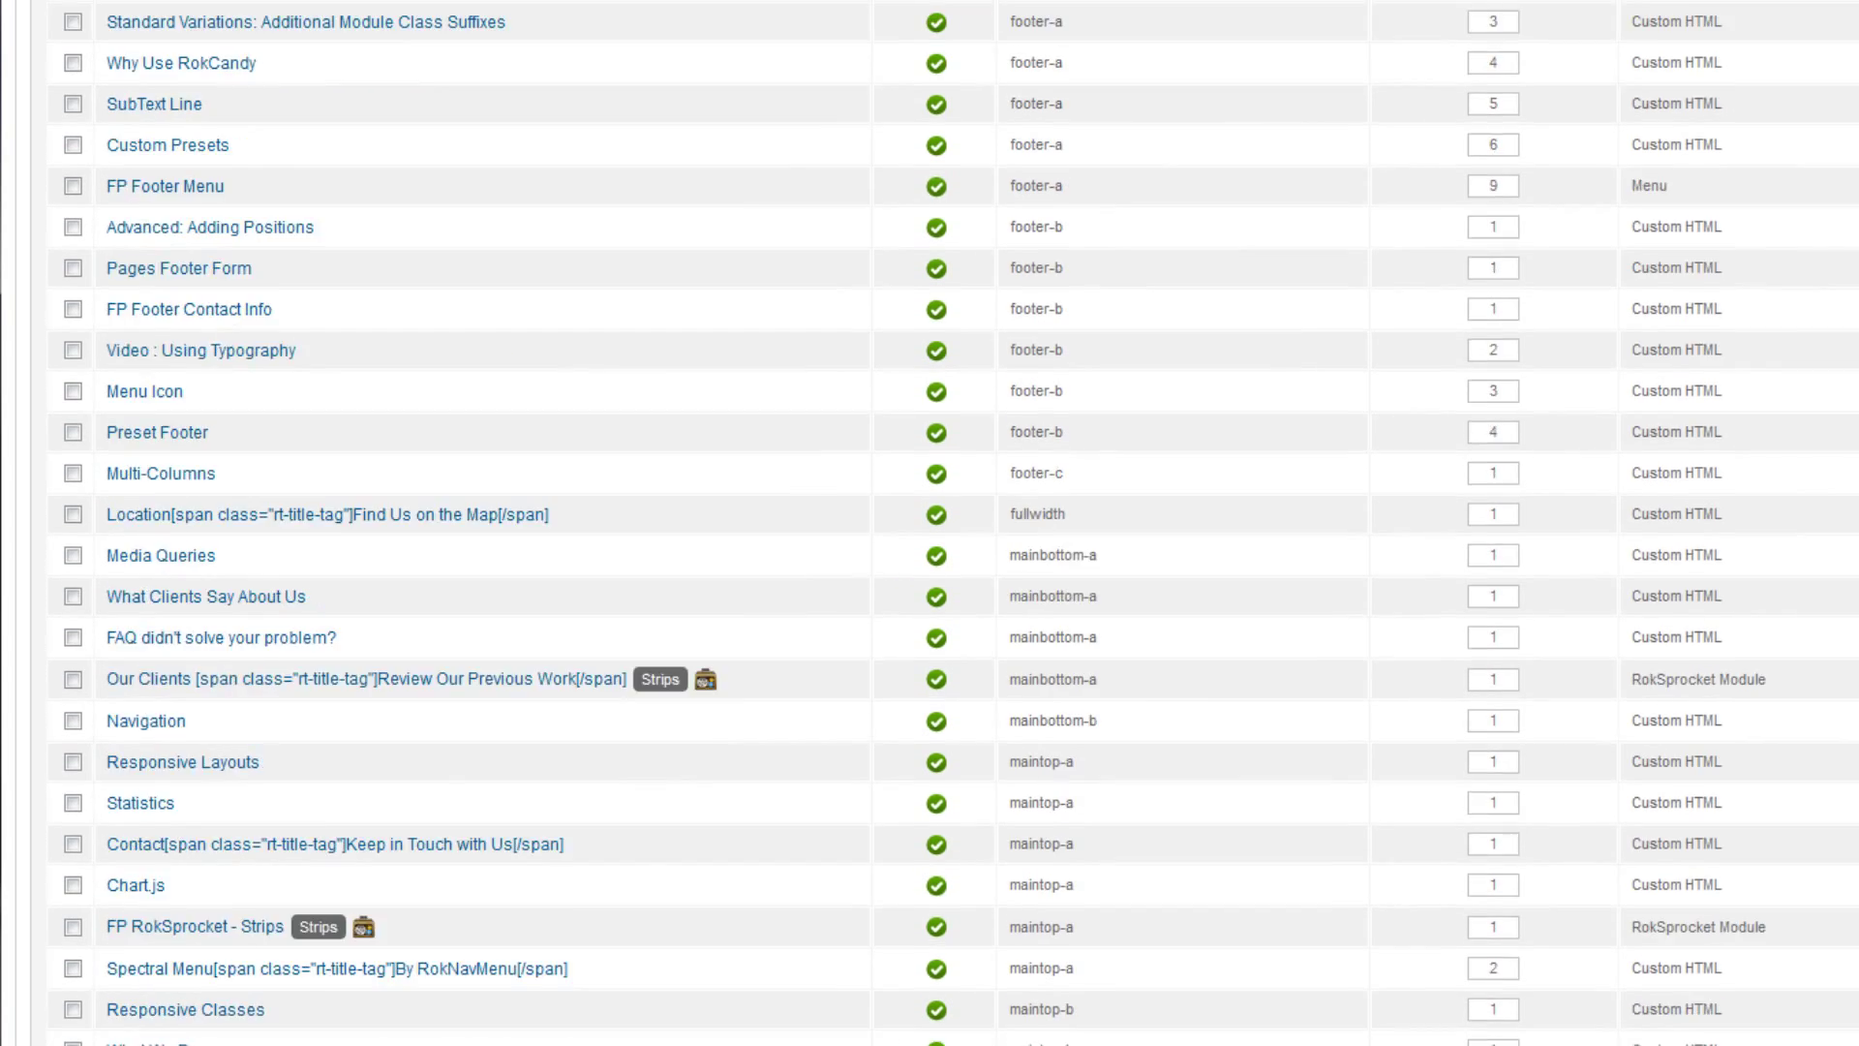
pyautogui.scroll(-5, 930, 523)
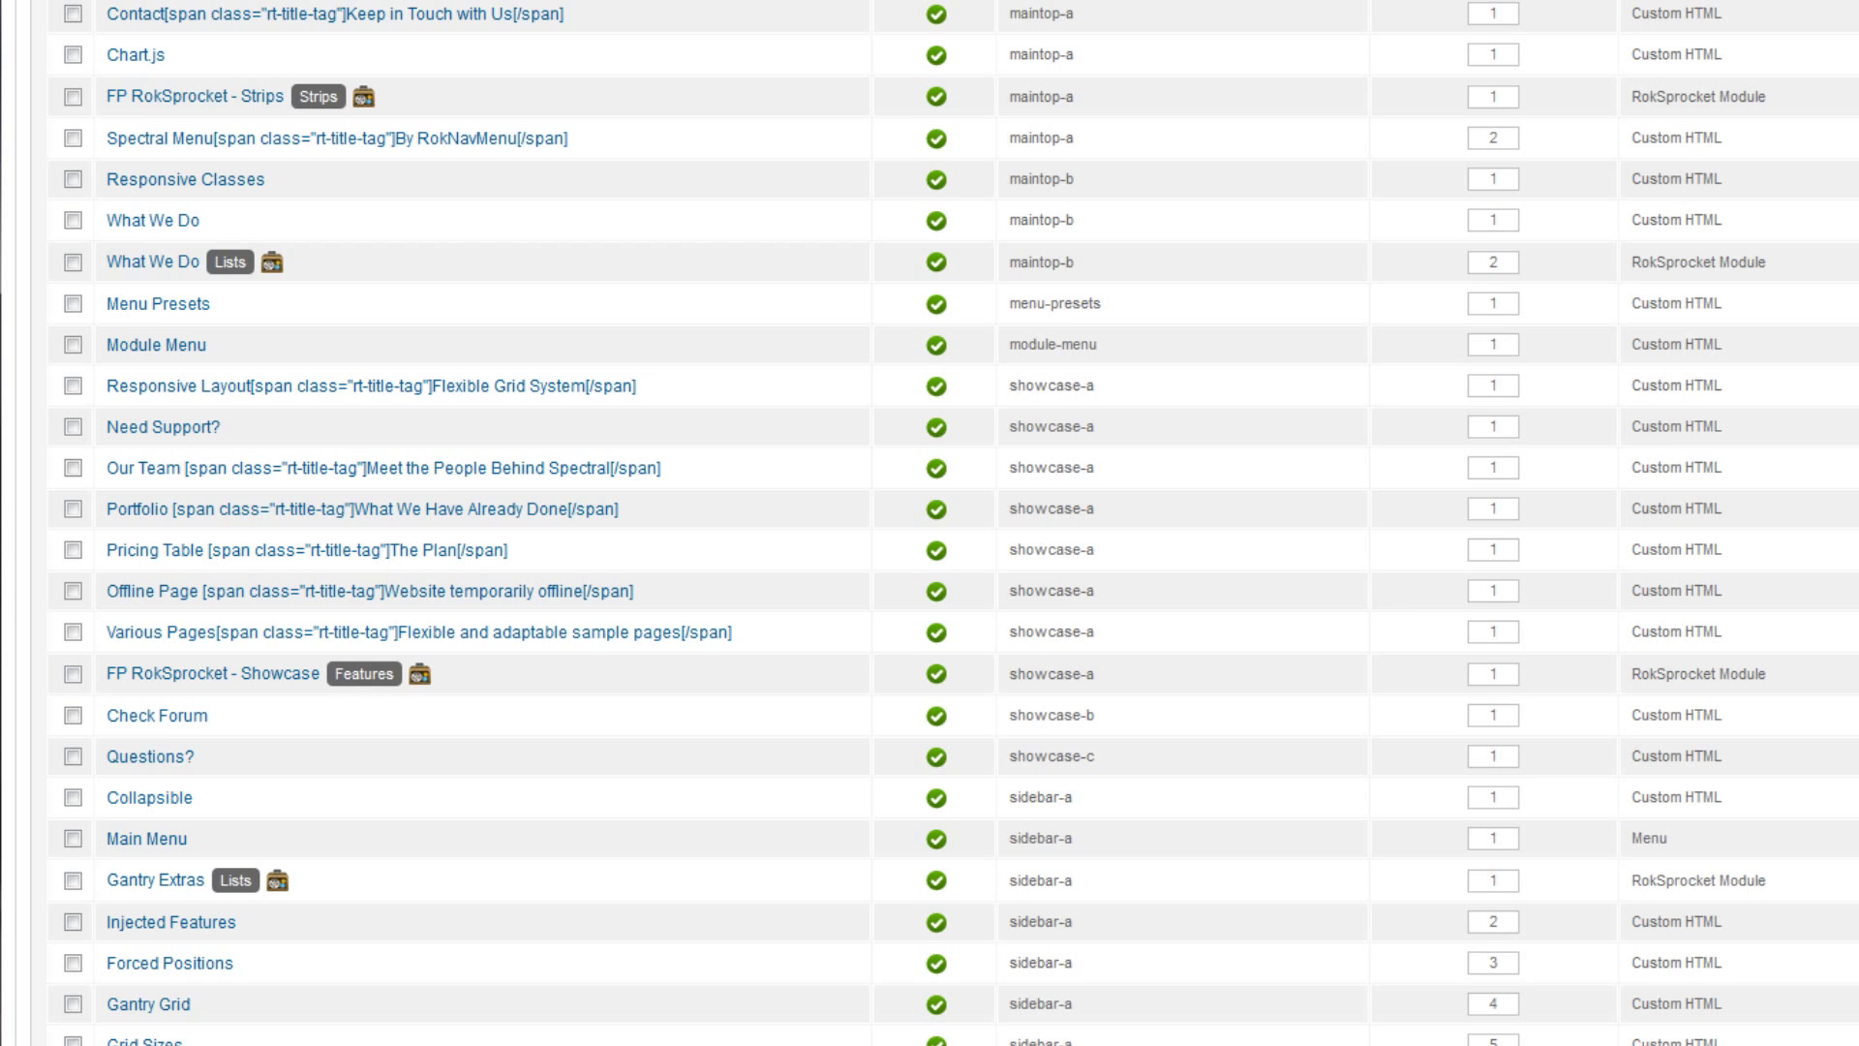
pyautogui.scroll(20, 628, 662)
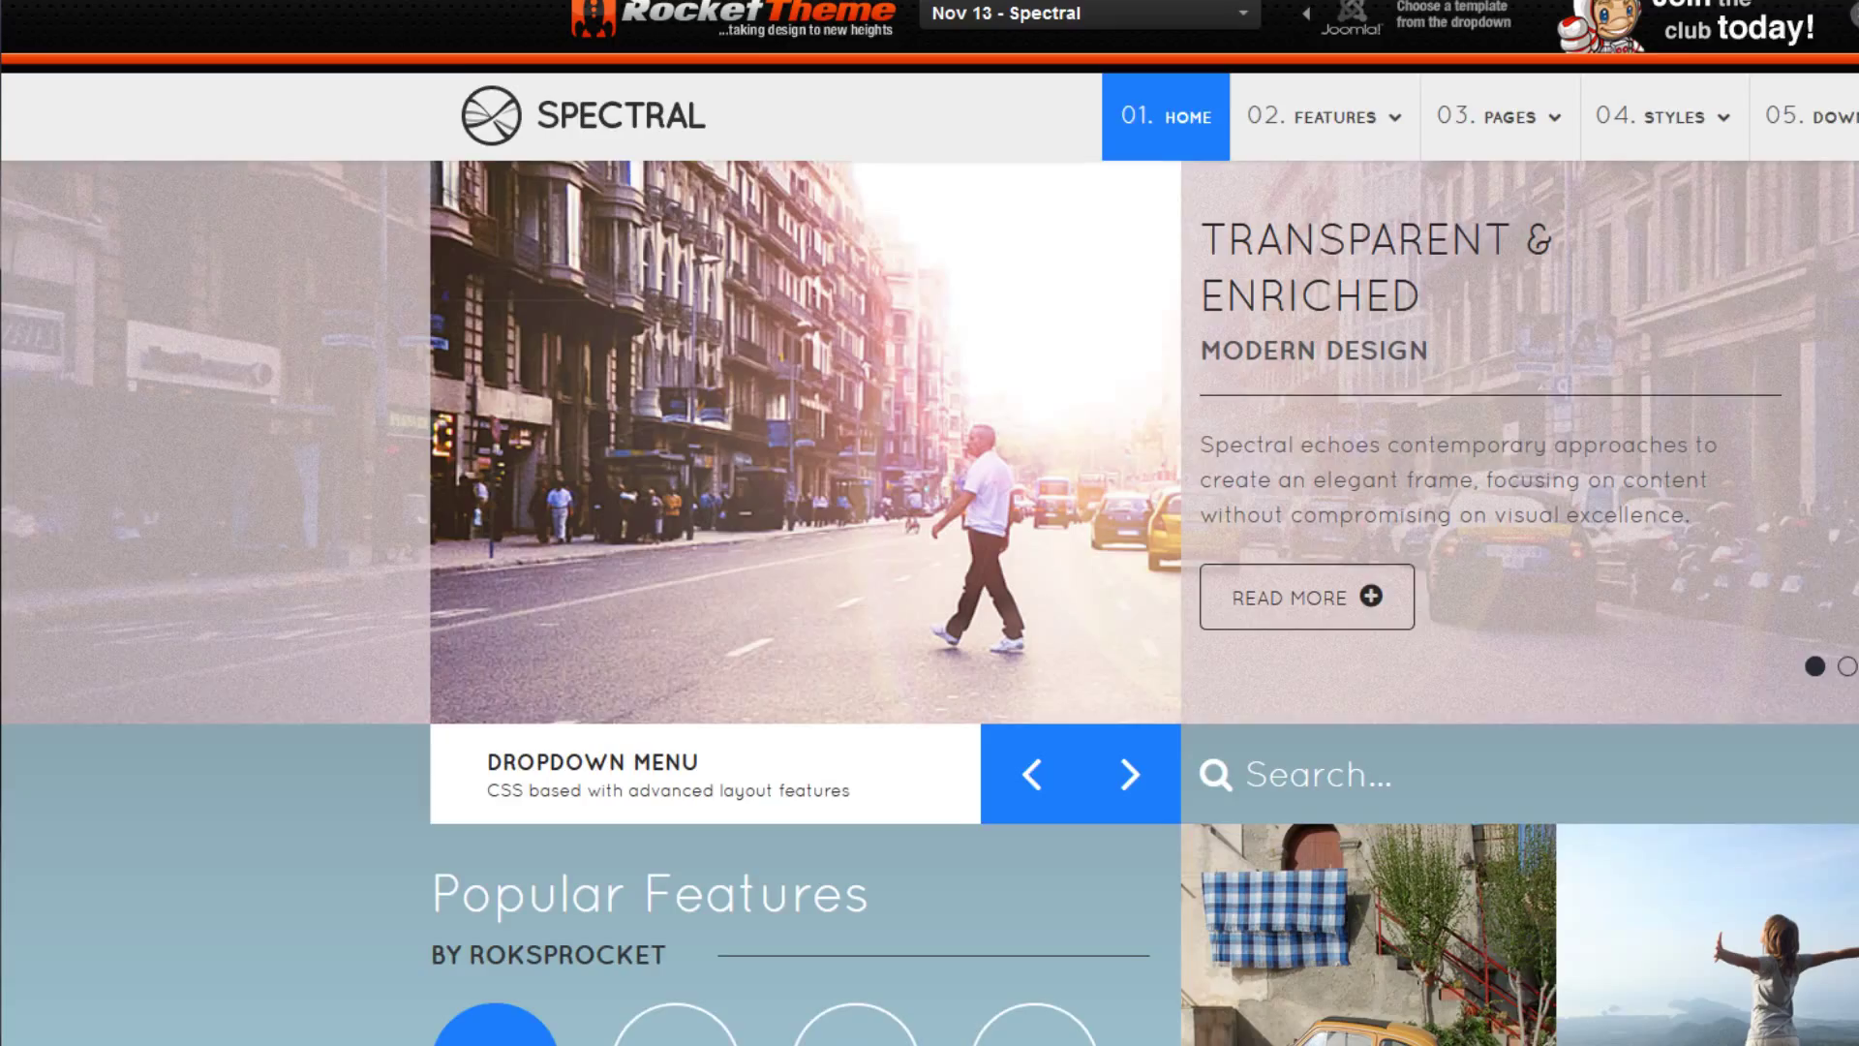
# - Examine how modules are laid out on the Spectral demo's home page and its Pages overview
pyautogui.scroll(-10, 929, 552)
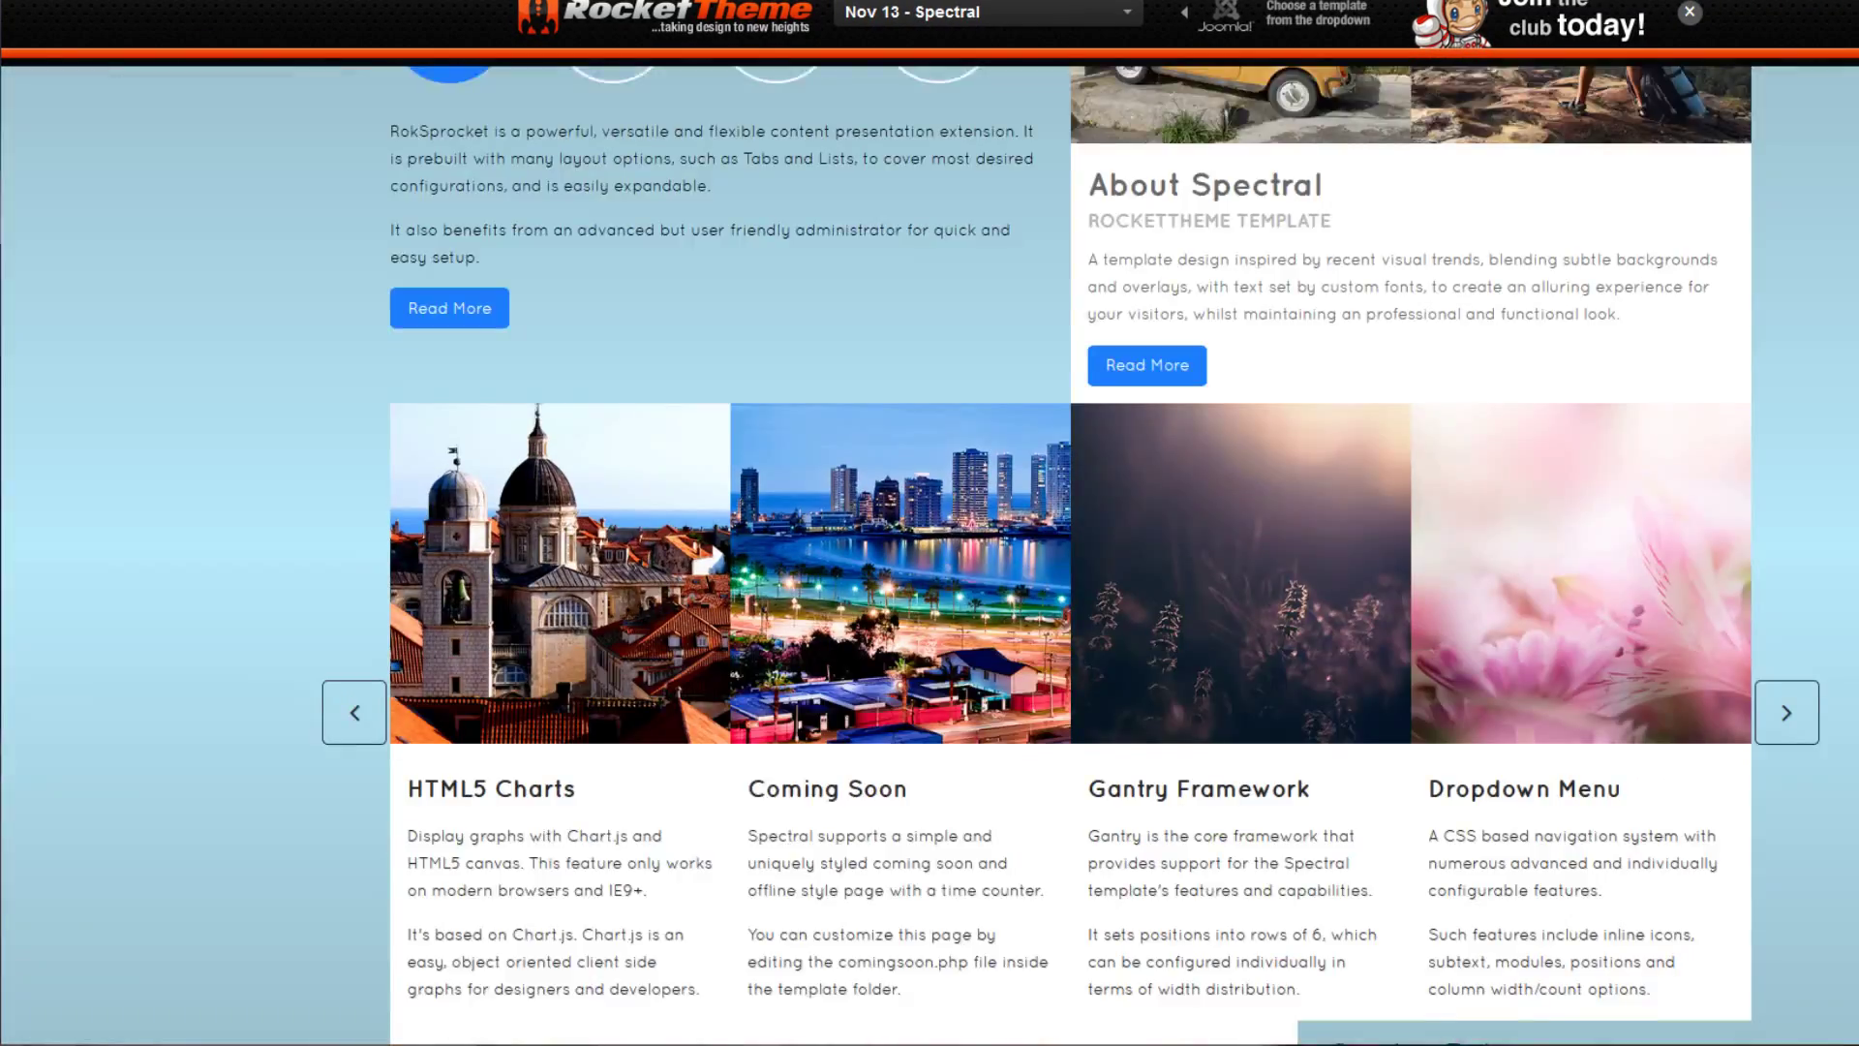
pyautogui.scroll(-9, 929, 552)
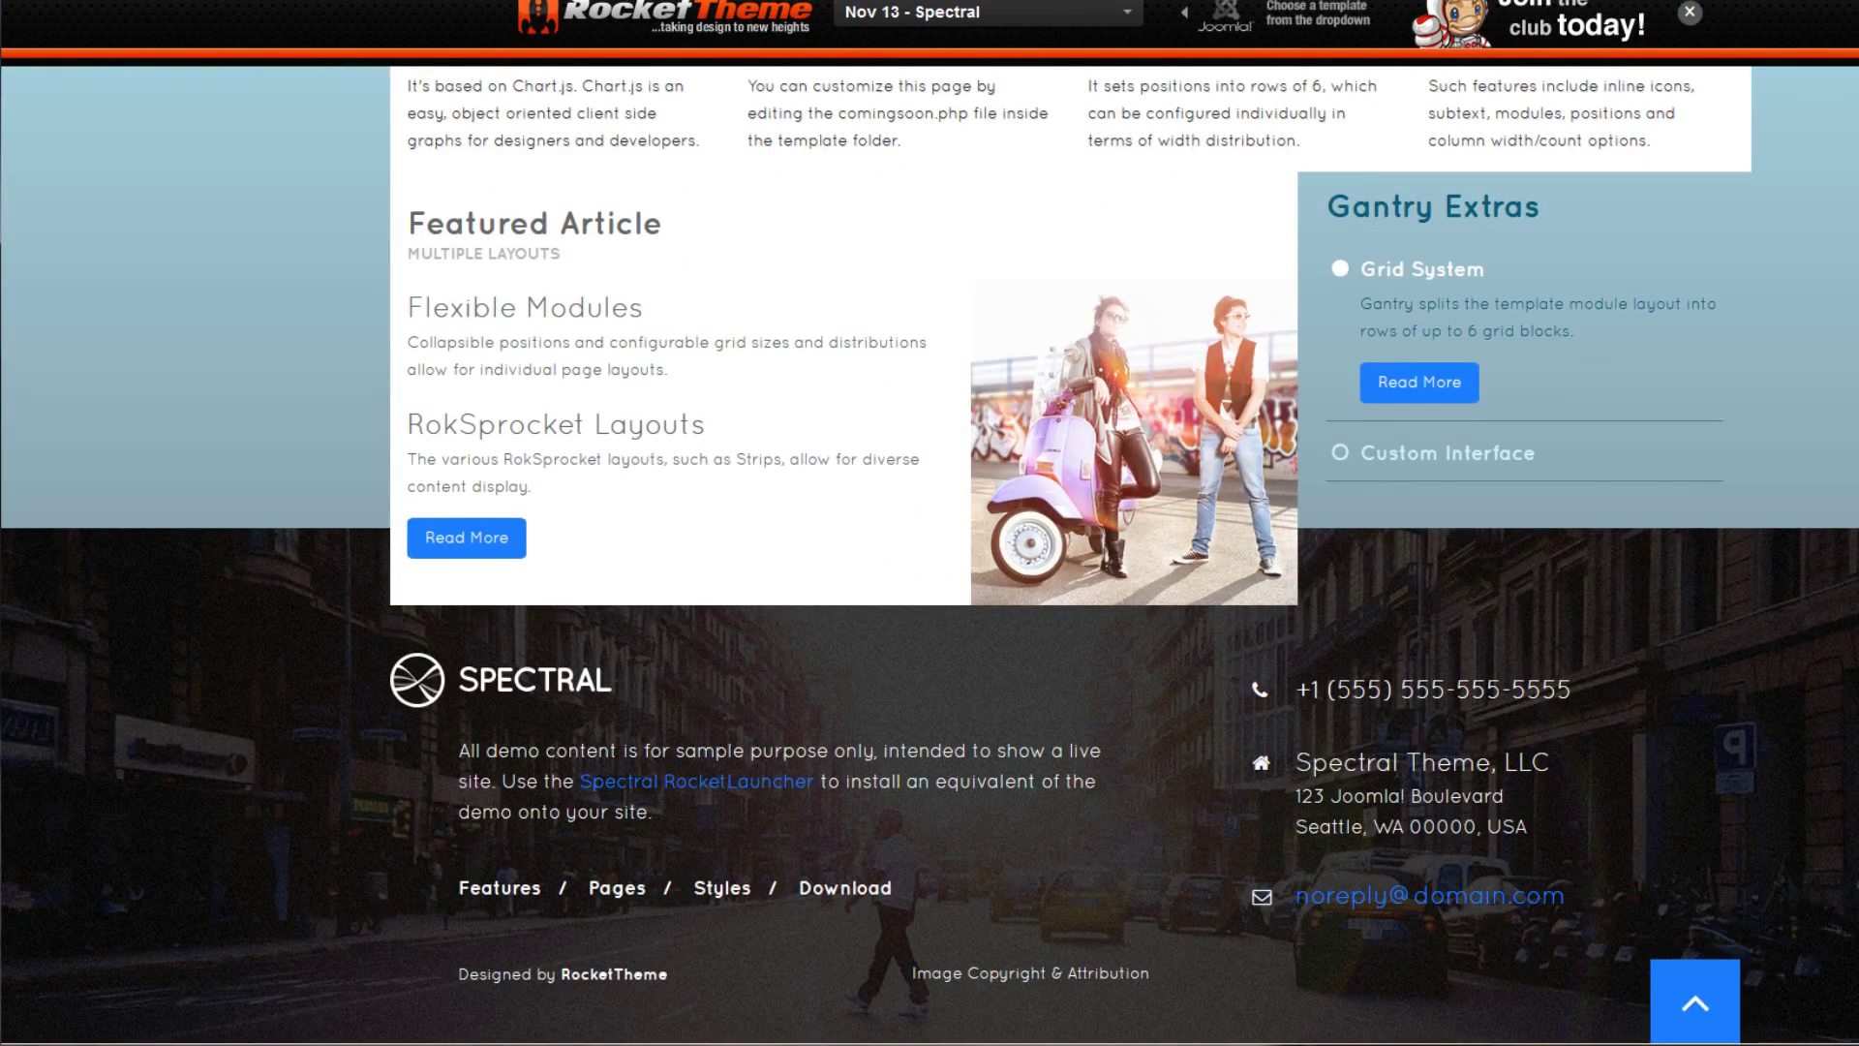
pyautogui.scroll(12, 930, 551)
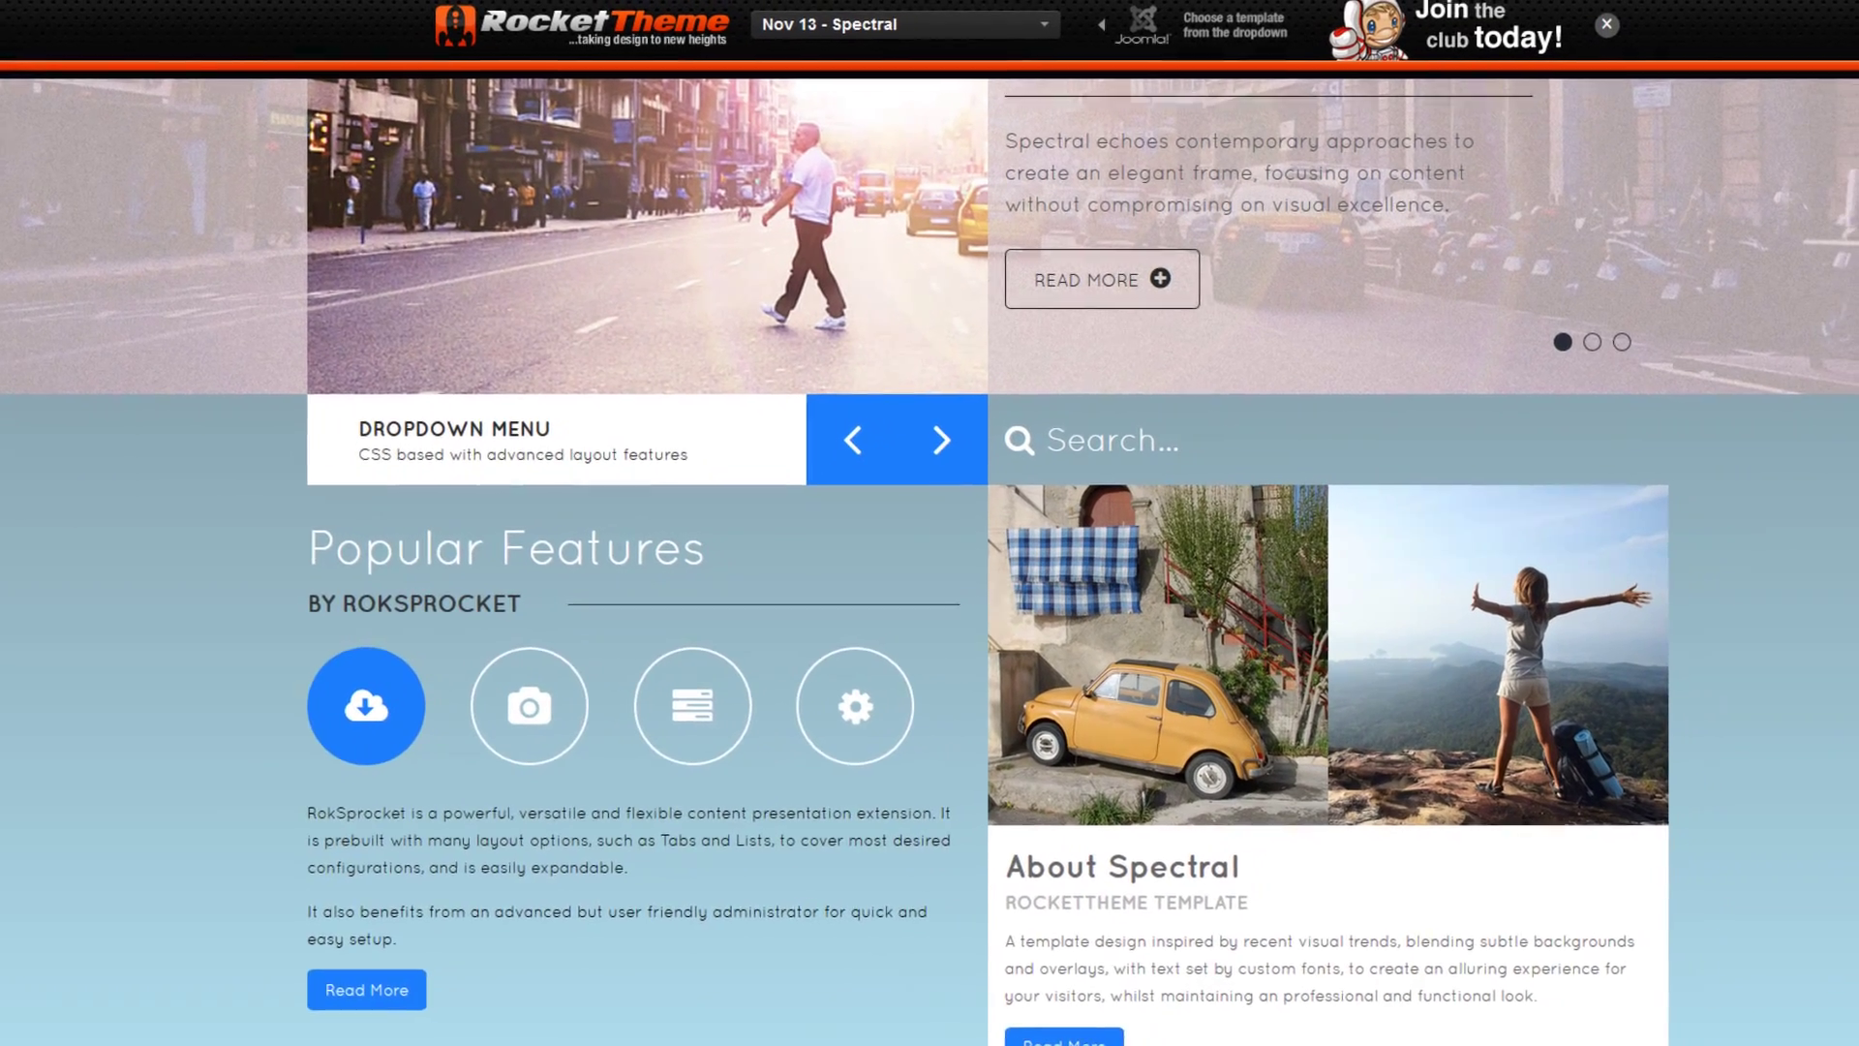
pyautogui.scroll(3, 929, 552)
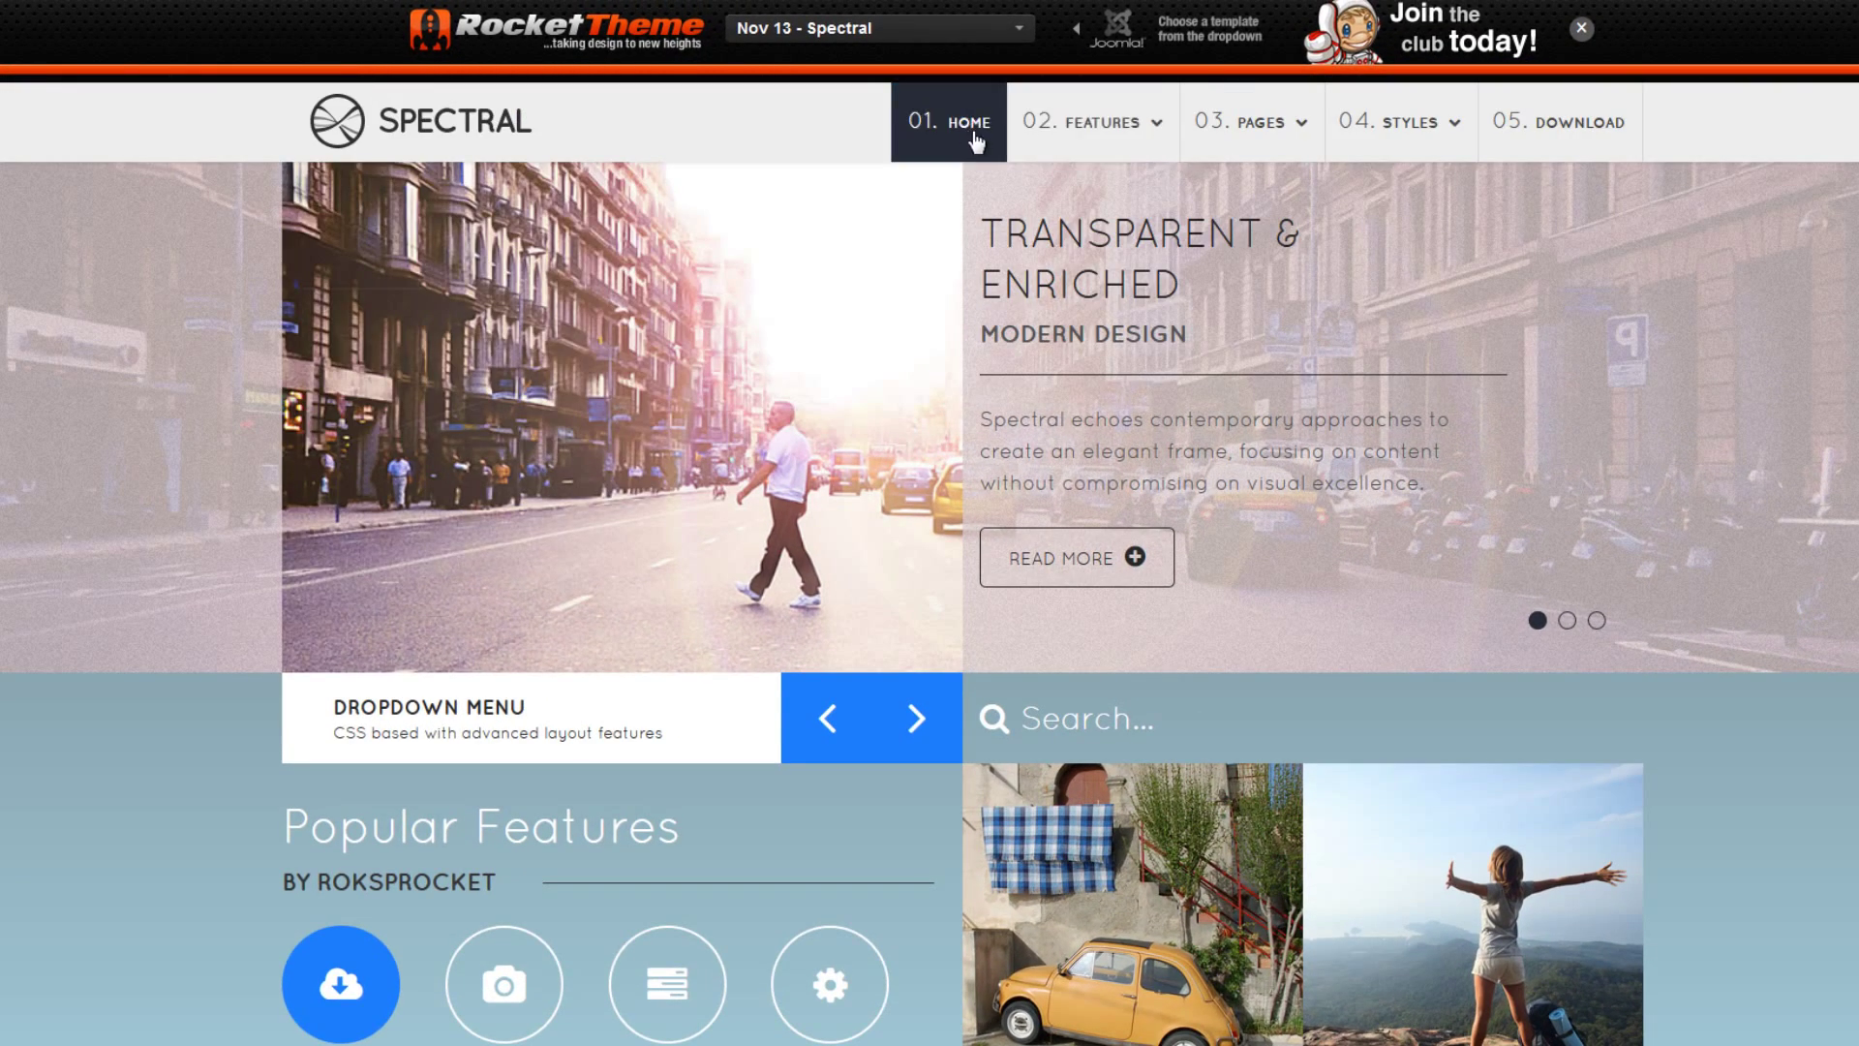
pyautogui.click(1201, 131)
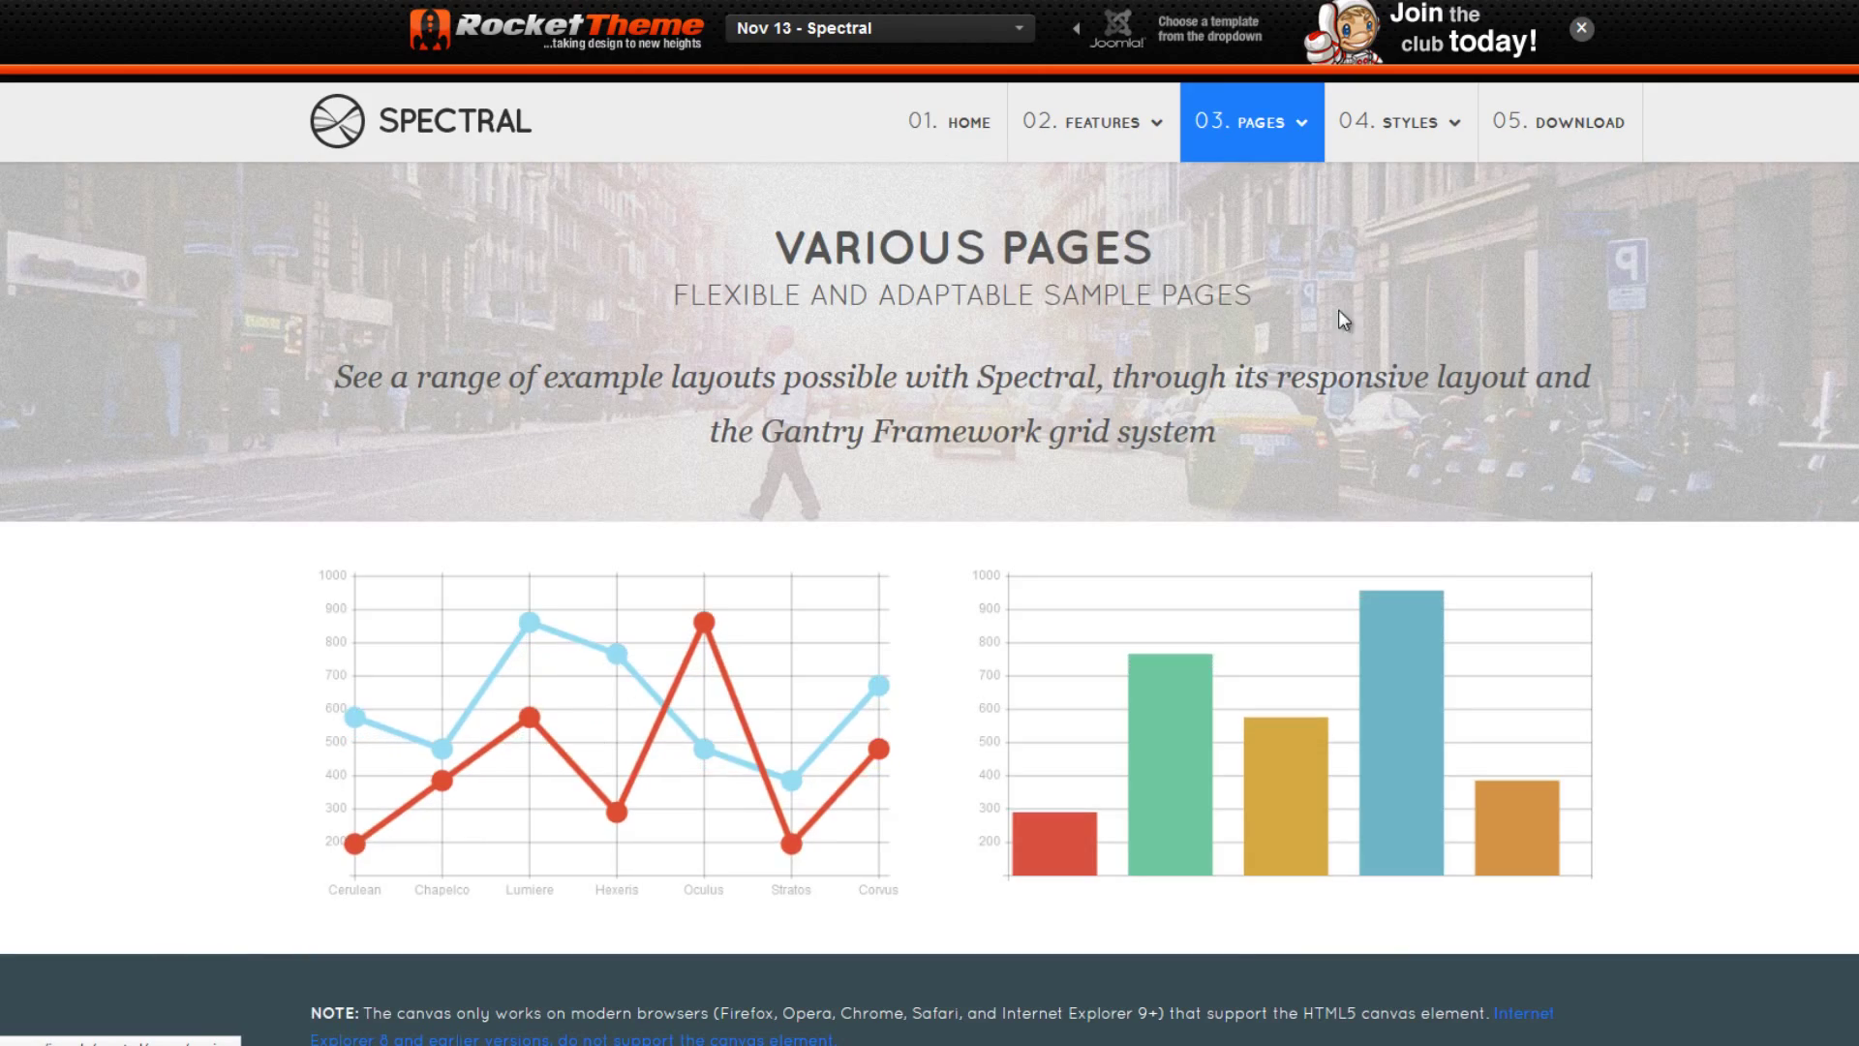
pyautogui.scroll(-10, 1342, 319)
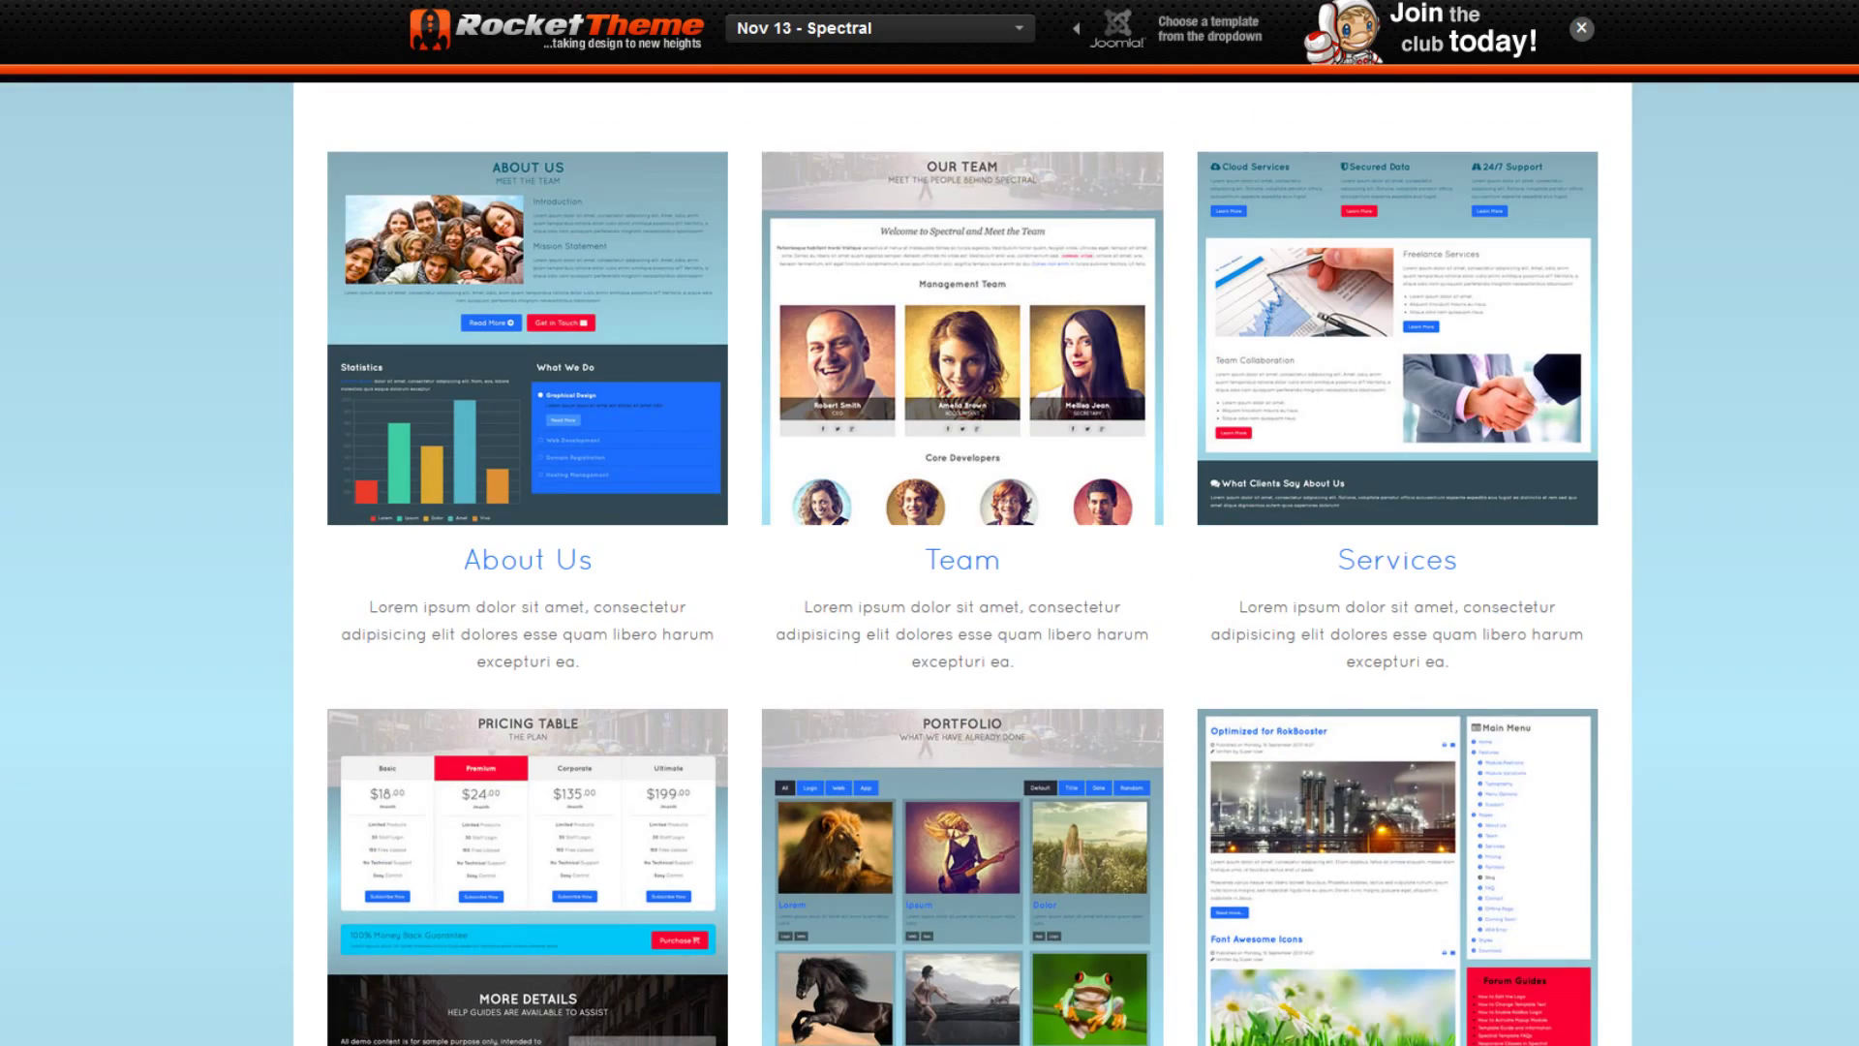
pyautogui.scroll(-7, 963, 580)
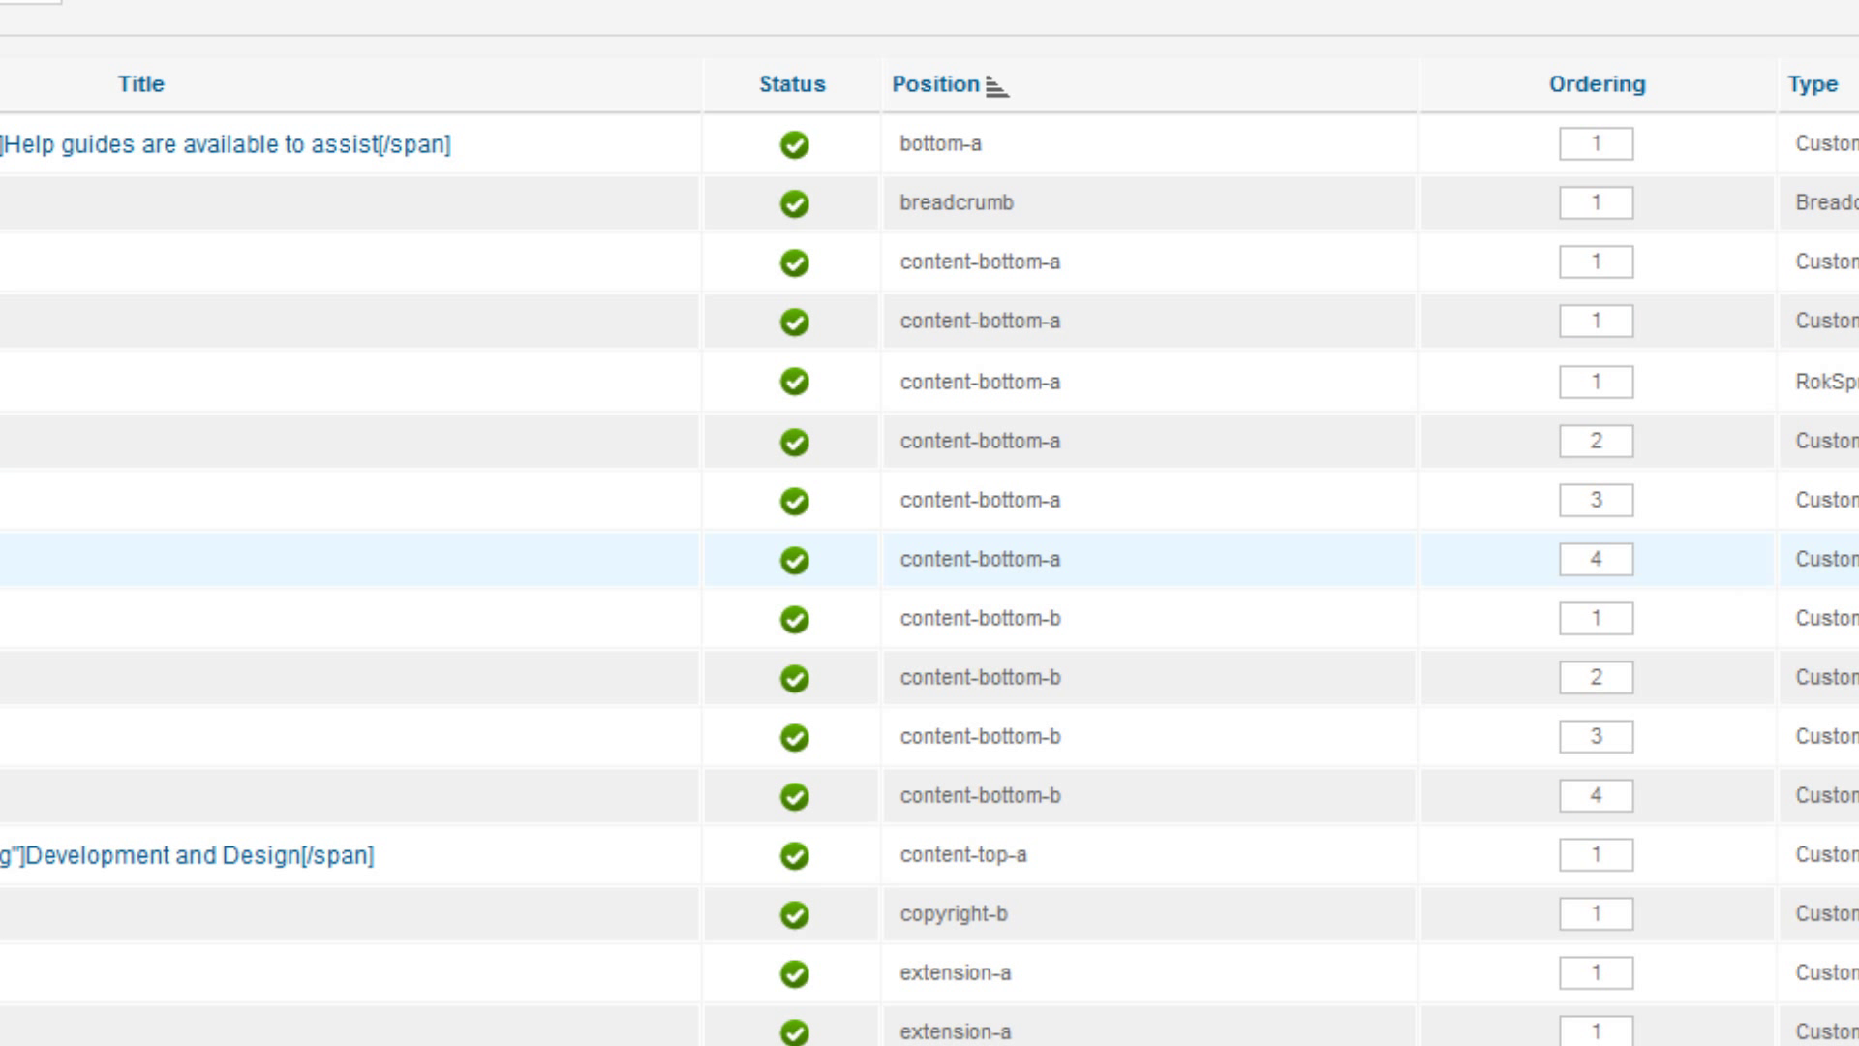
# - Find the FP RokSprocket - Showcase module in the Module Manager list and open it for editing
pyautogui.scroll(-15, 929, 523)
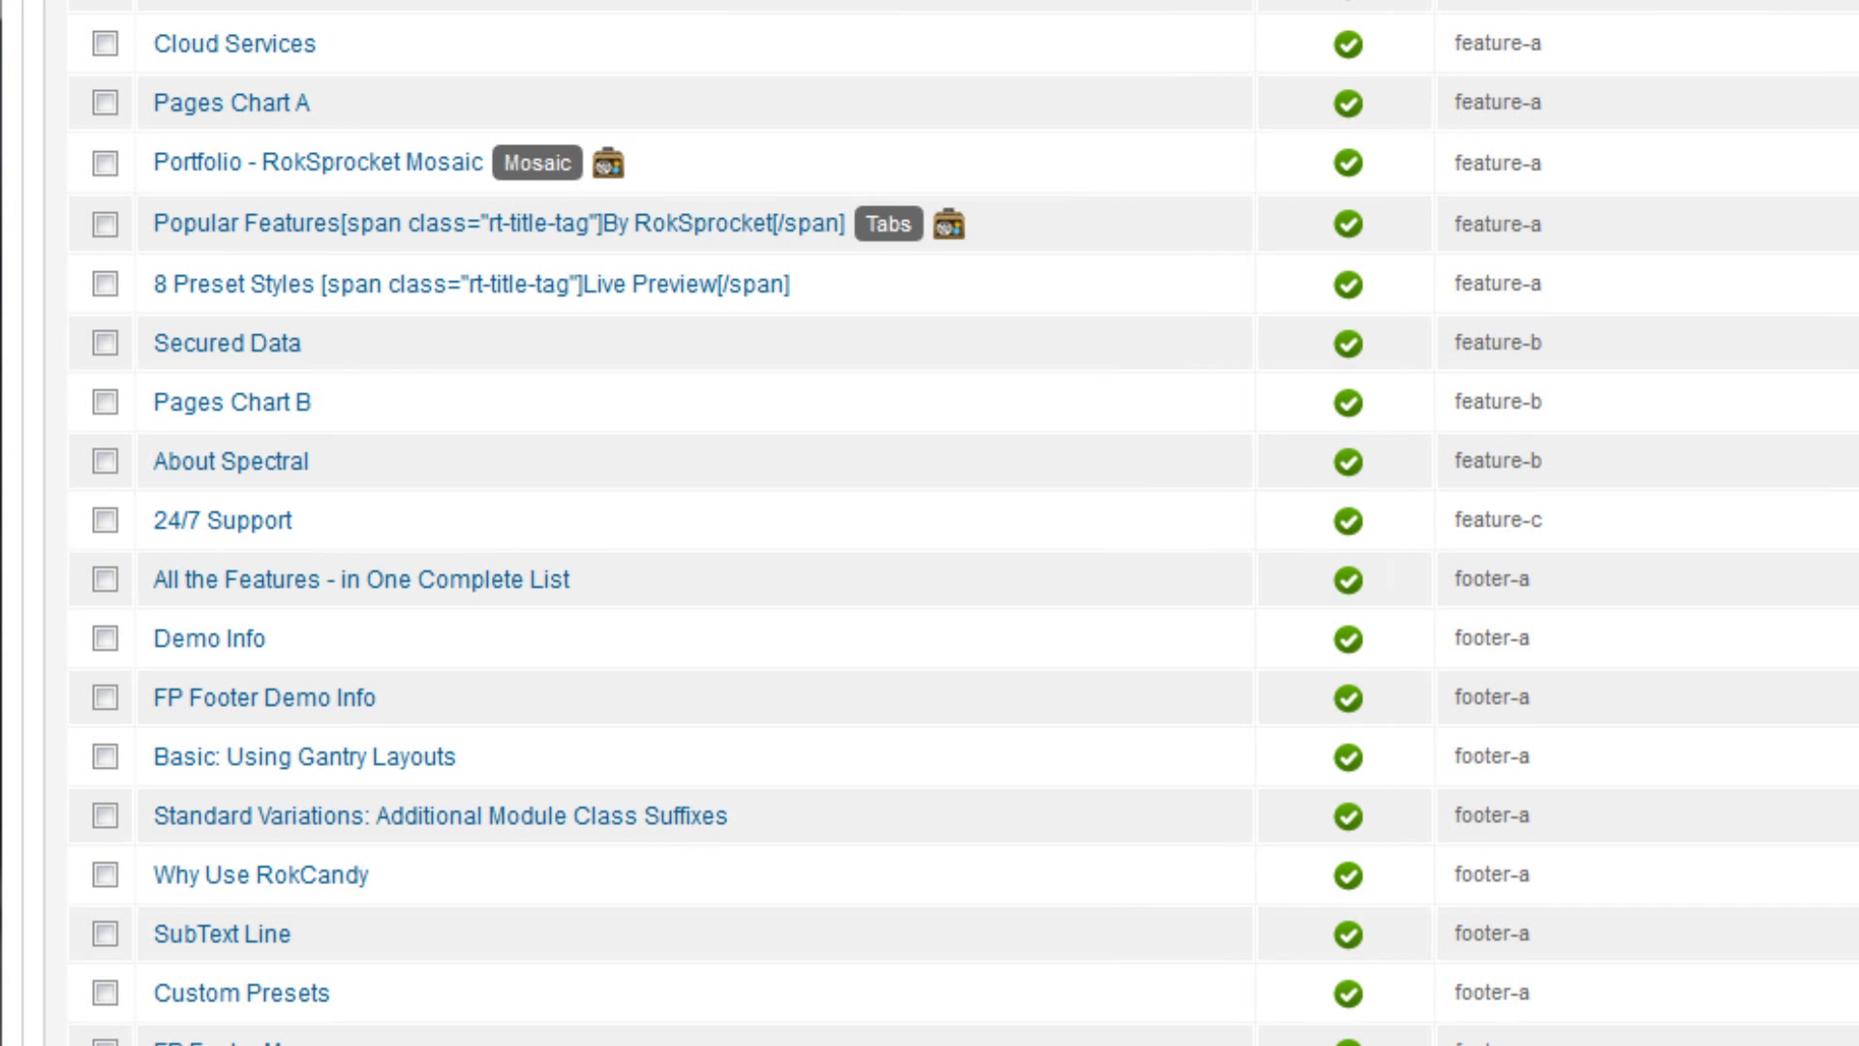
pyautogui.scroll(-10, 382, 693)
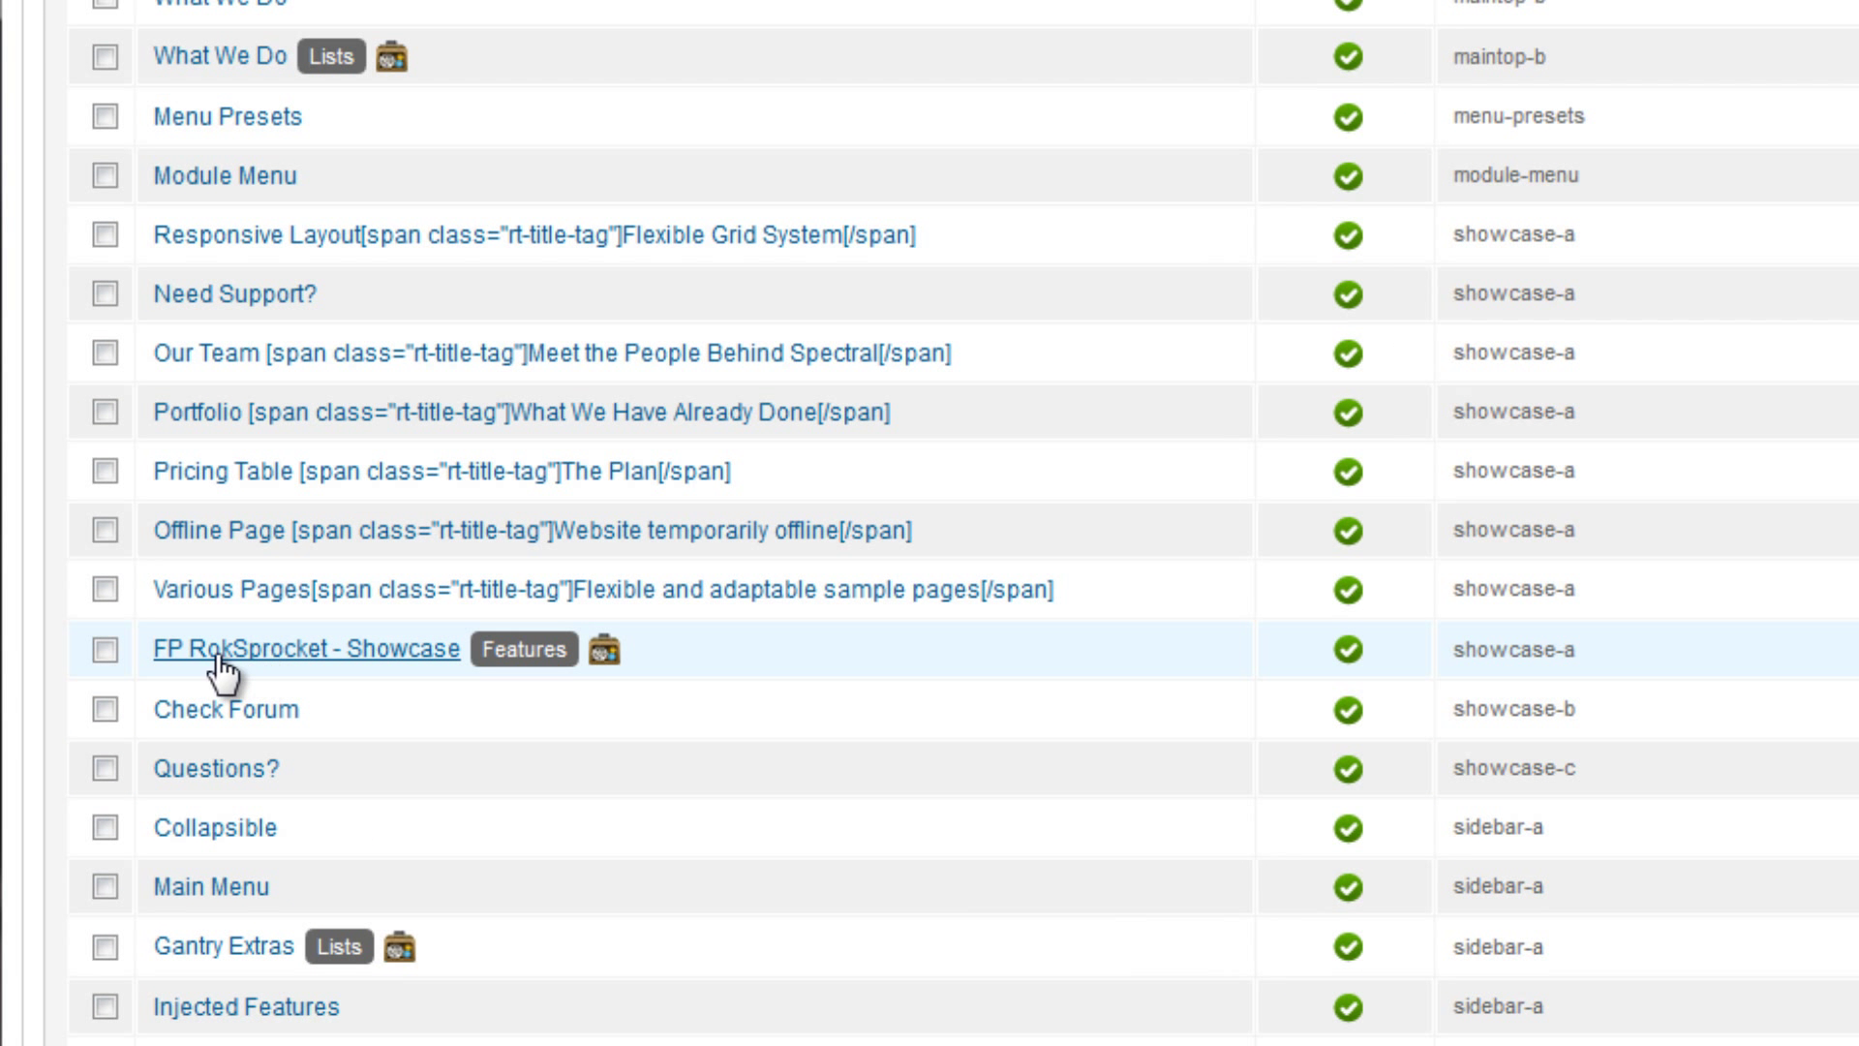
pyautogui.click(327, 651)
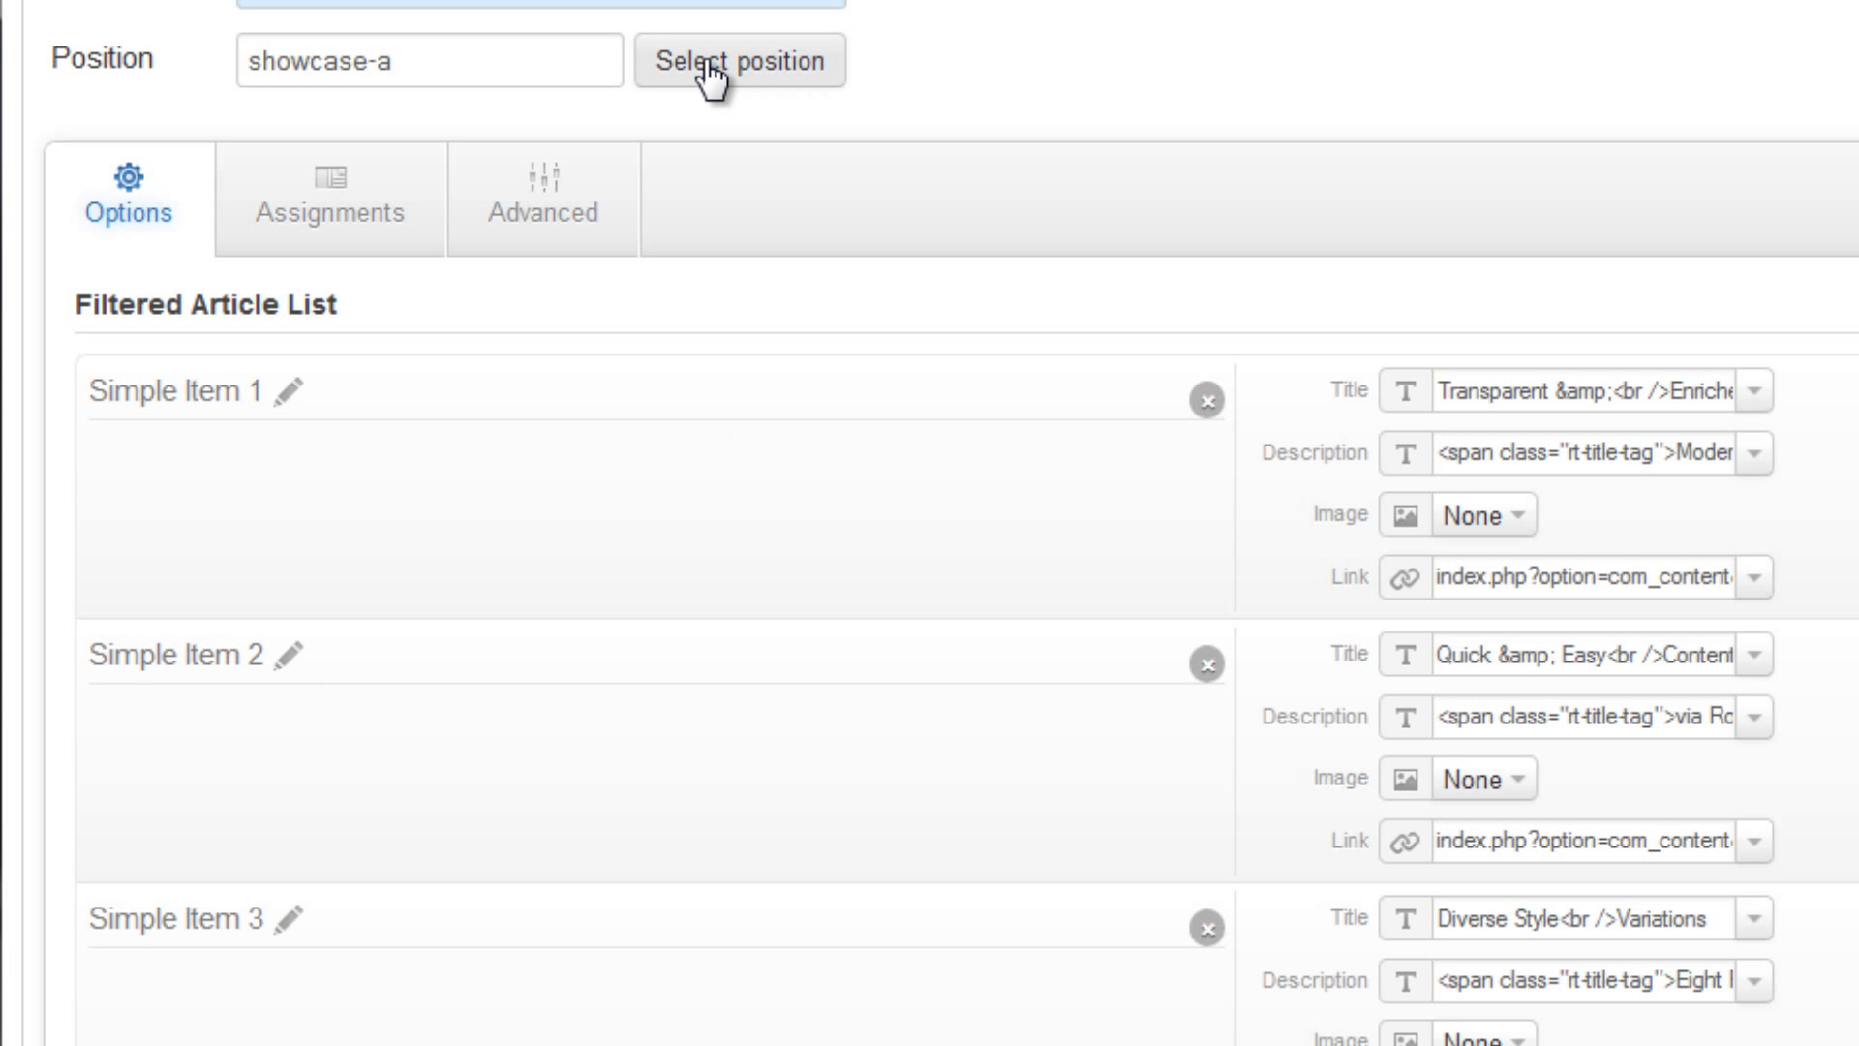
pyautogui.scroll(3, 711, 78)
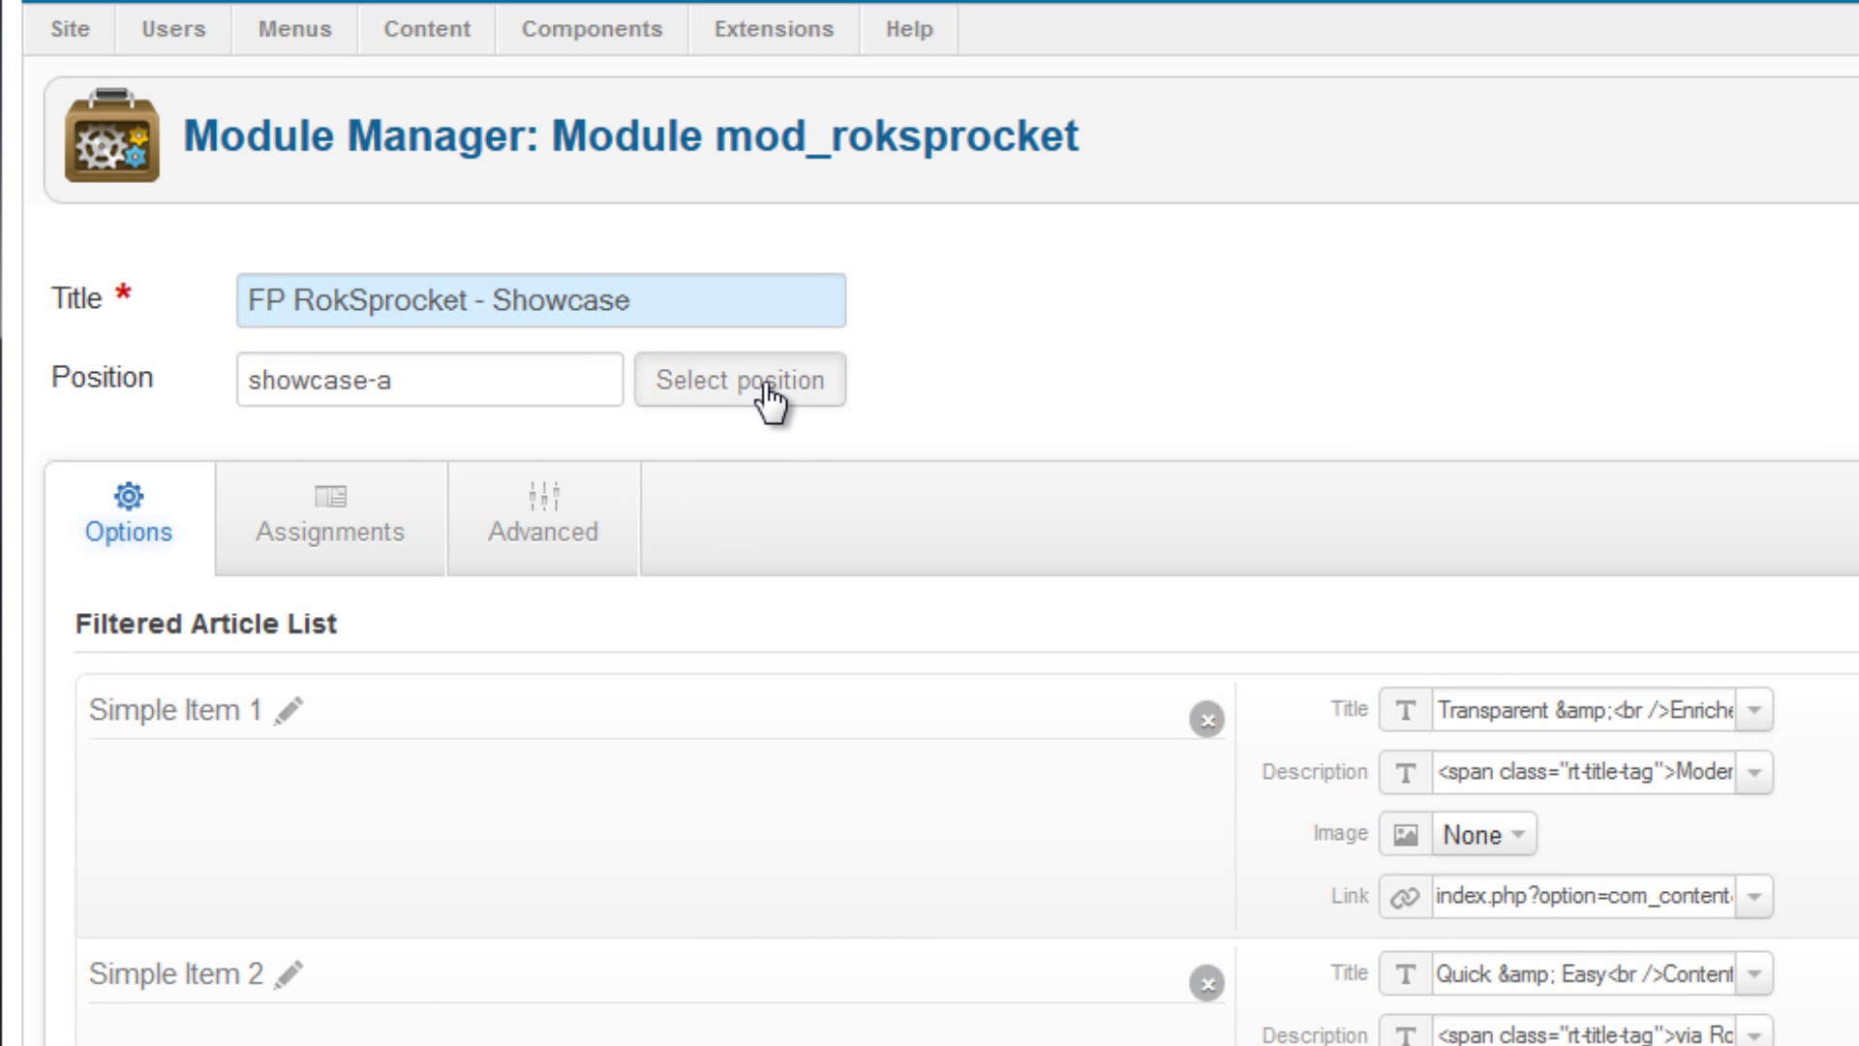
# - Filter the available positions to the rt_spectral template and assign the FP RokSprocket - Showcase module to bottom-a
pyautogui.click(766, 388)
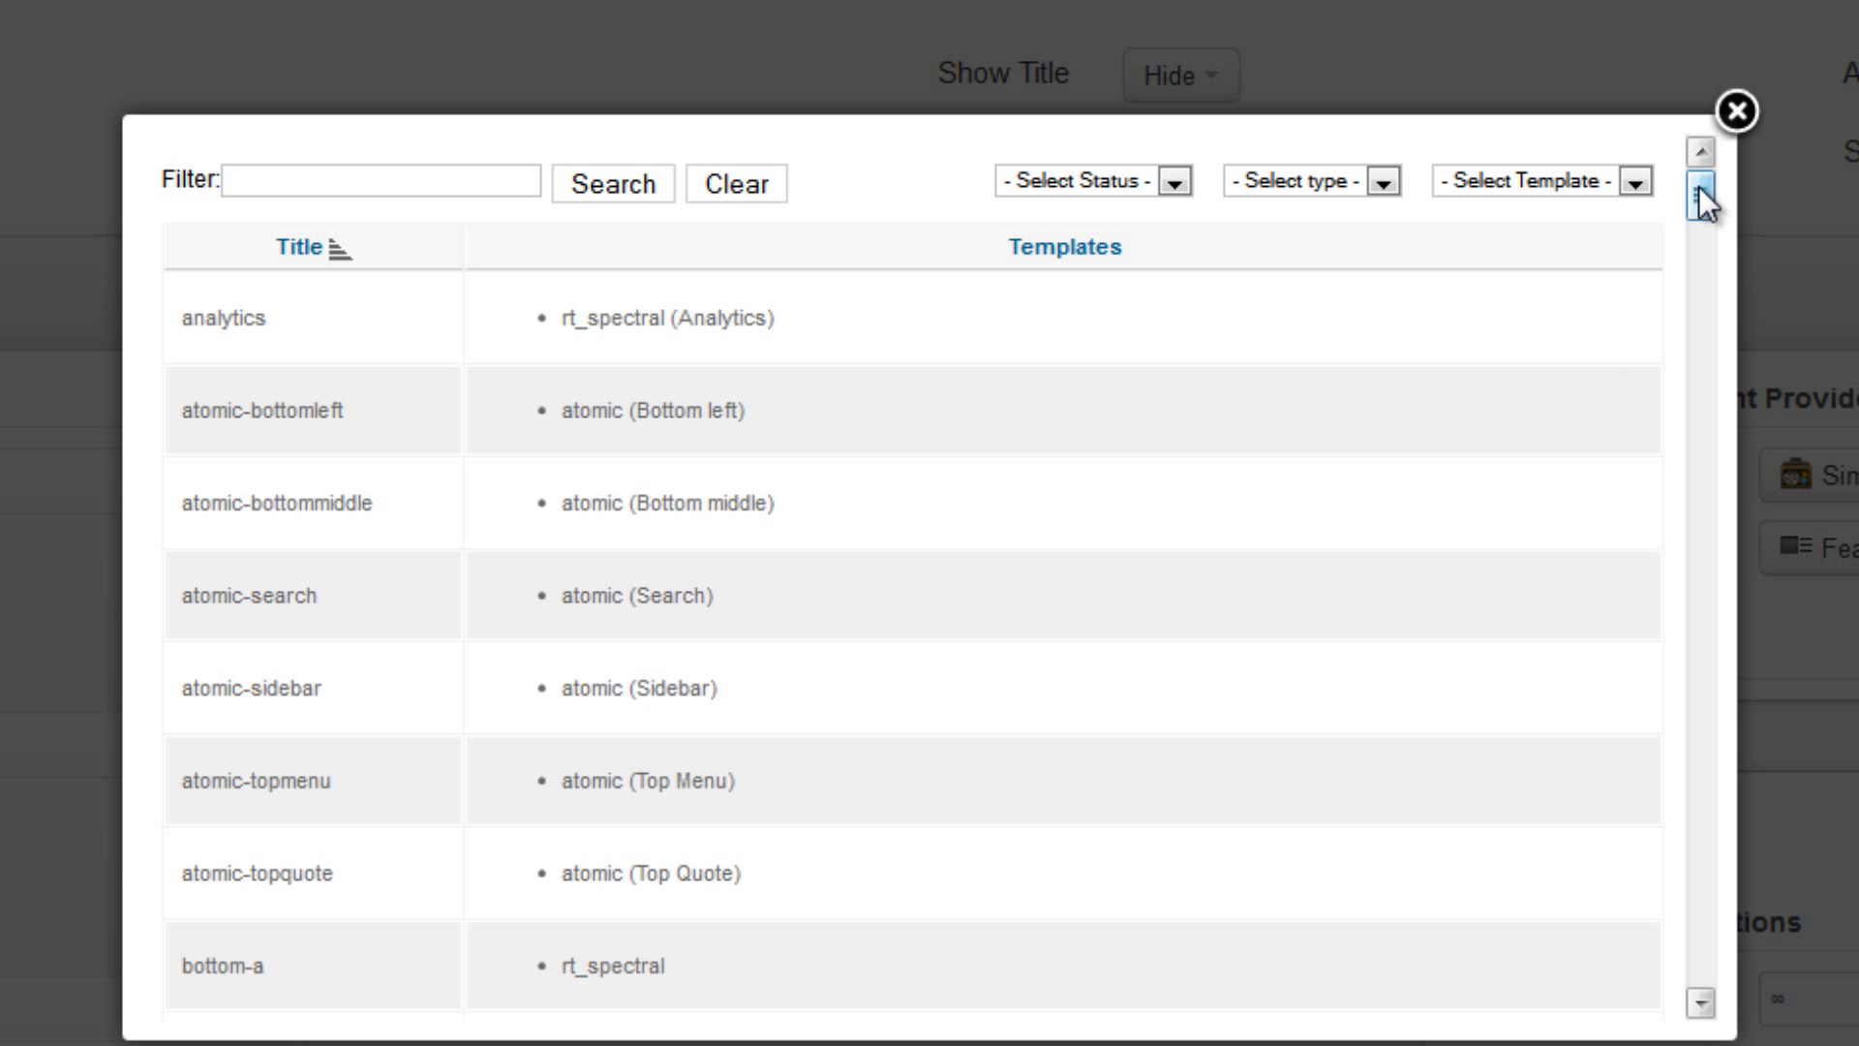
pyautogui.moveTo(1699, 187)
pyautogui.mouseDown()
pyautogui.moveTo(1674, 364)
pyautogui.moveTo(1669, 171)
pyautogui.moveTo(1669, 205)
pyautogui.mouseUp()
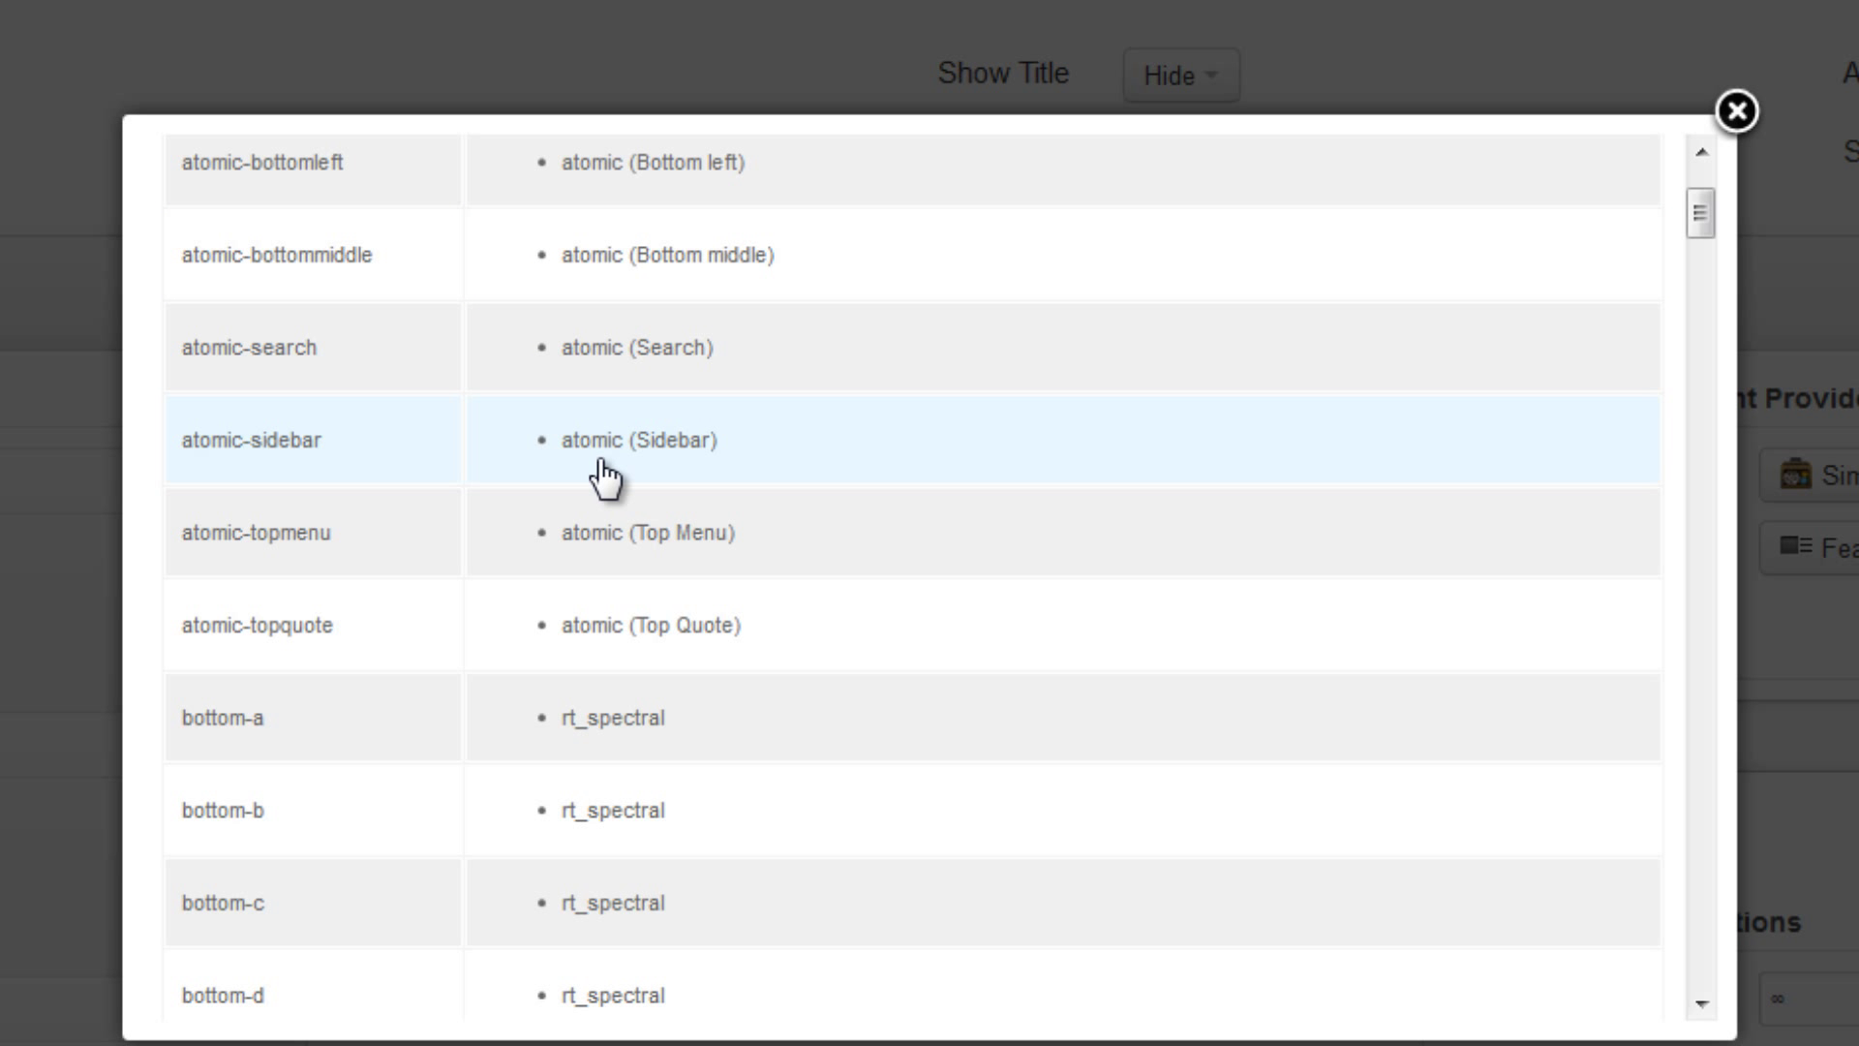
pyautogui.moveTo(1694, 203); pyautogui.dragTo(1709, 142)
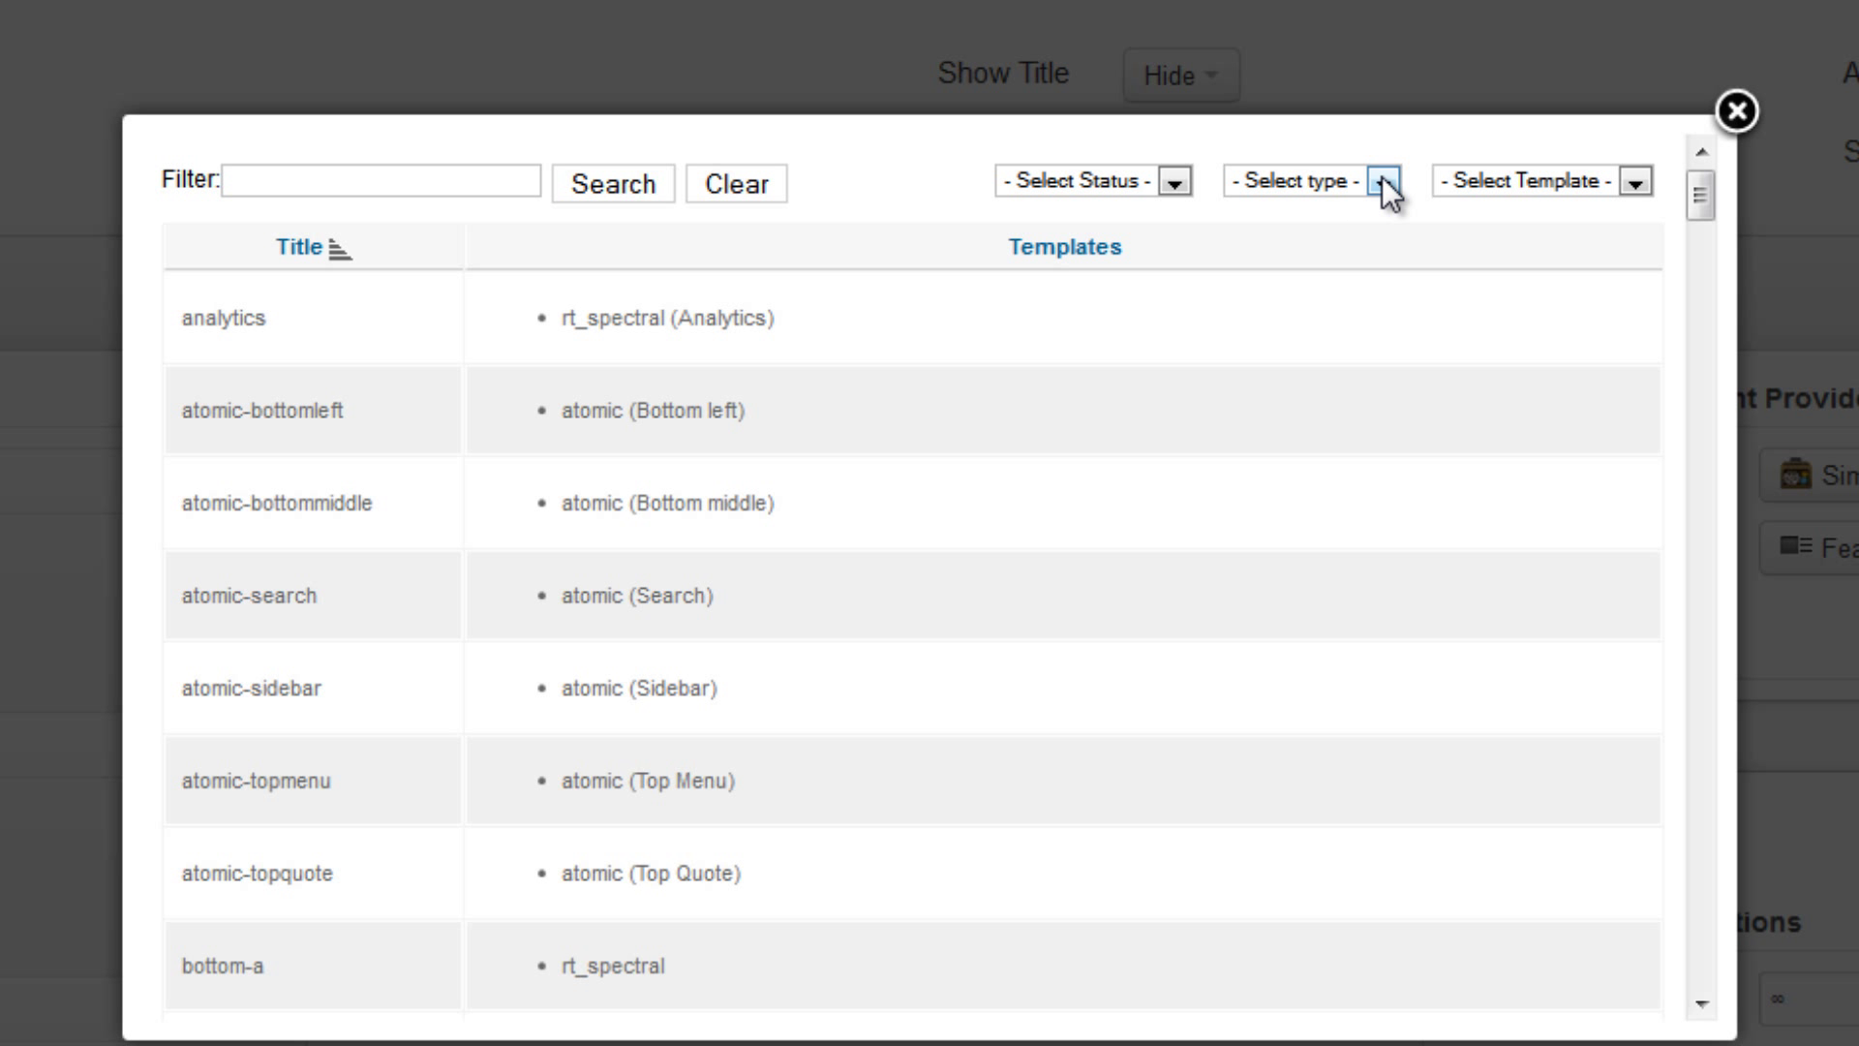
pyautogui.click(1632, 181)
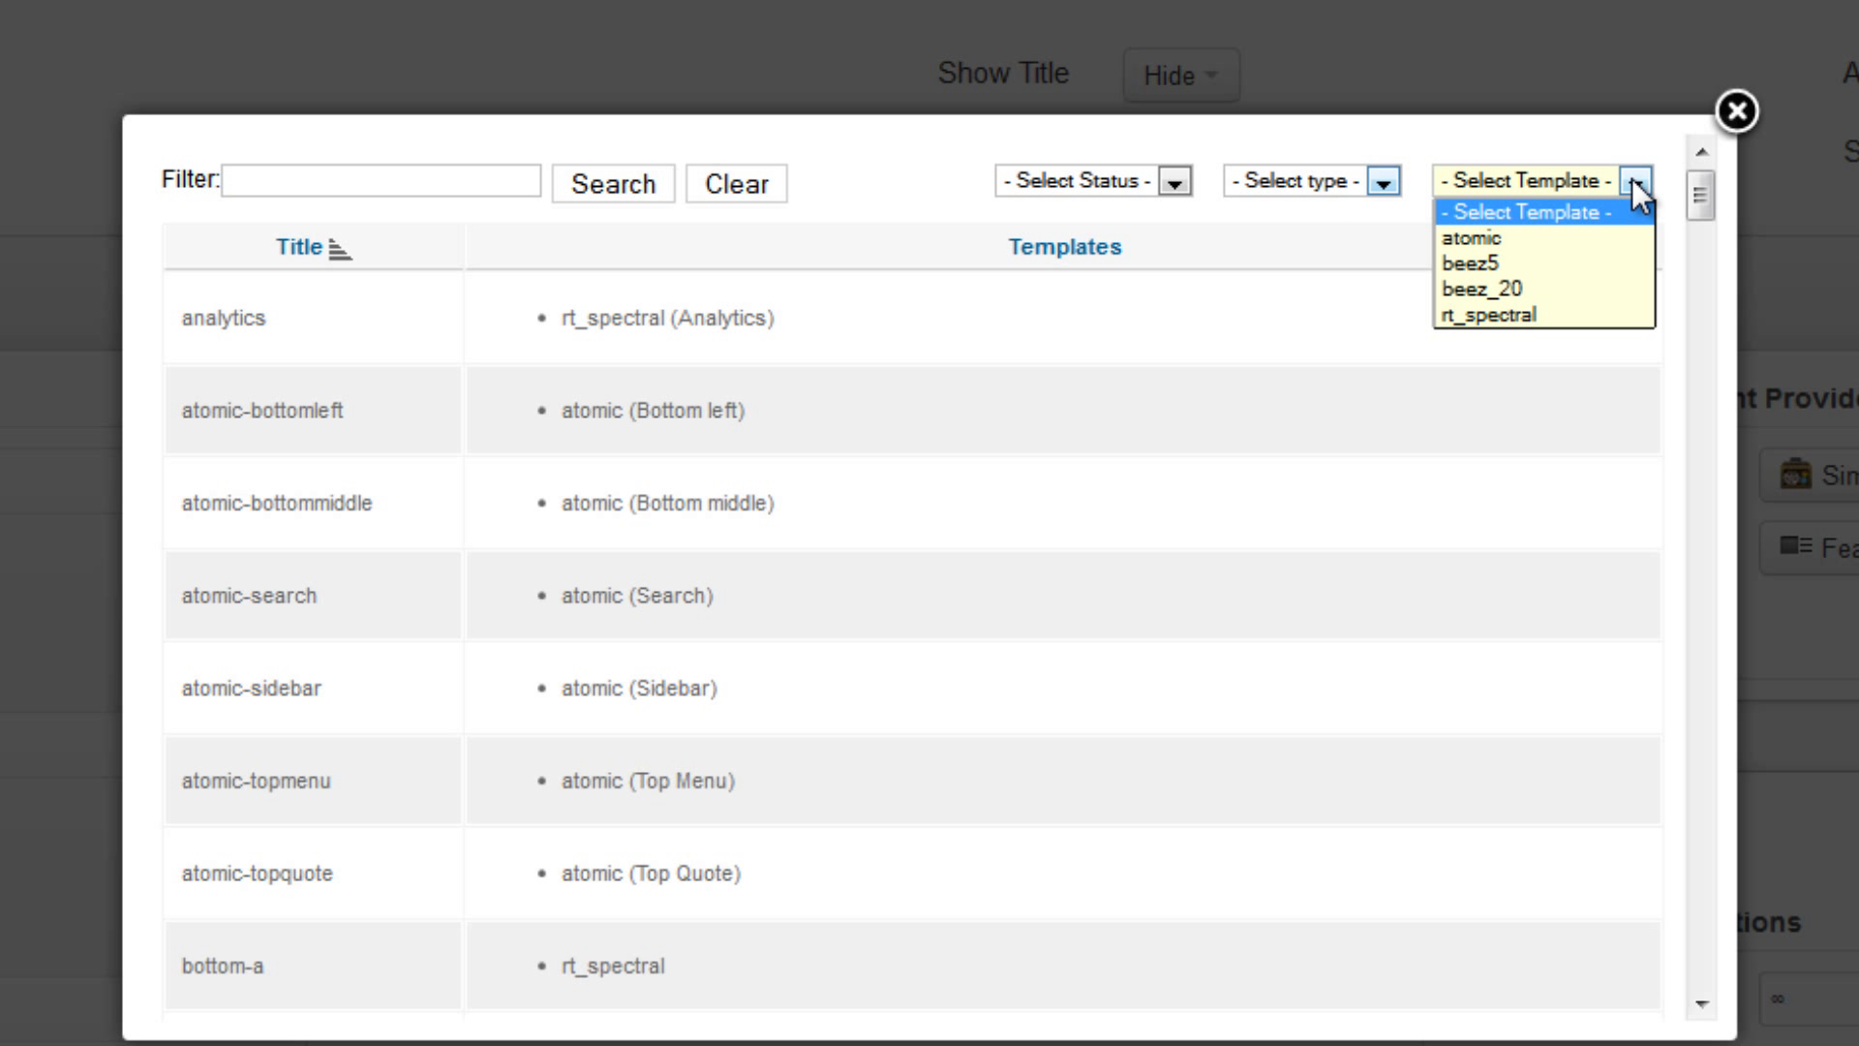
pyautogui.click(1547, 317)
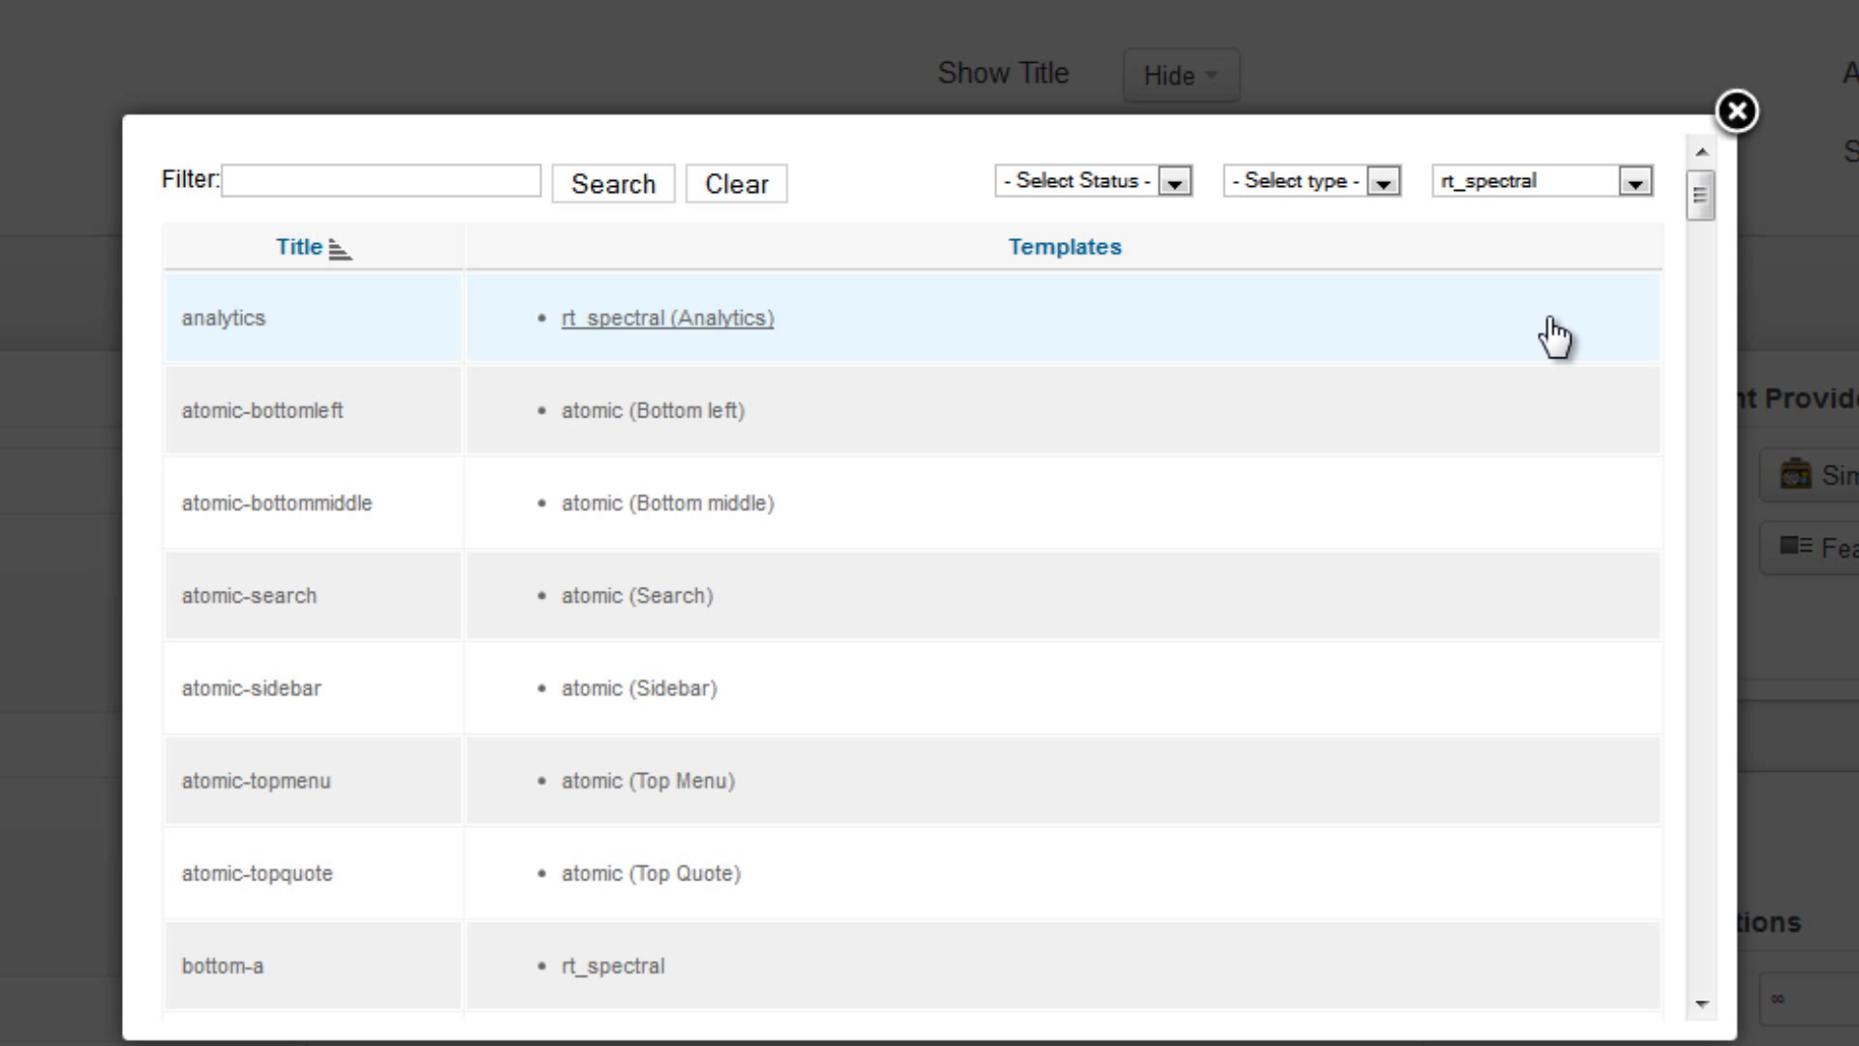
pyautogui.moveTo(1700, 199); pyautogui.dragTo(1233, 383)
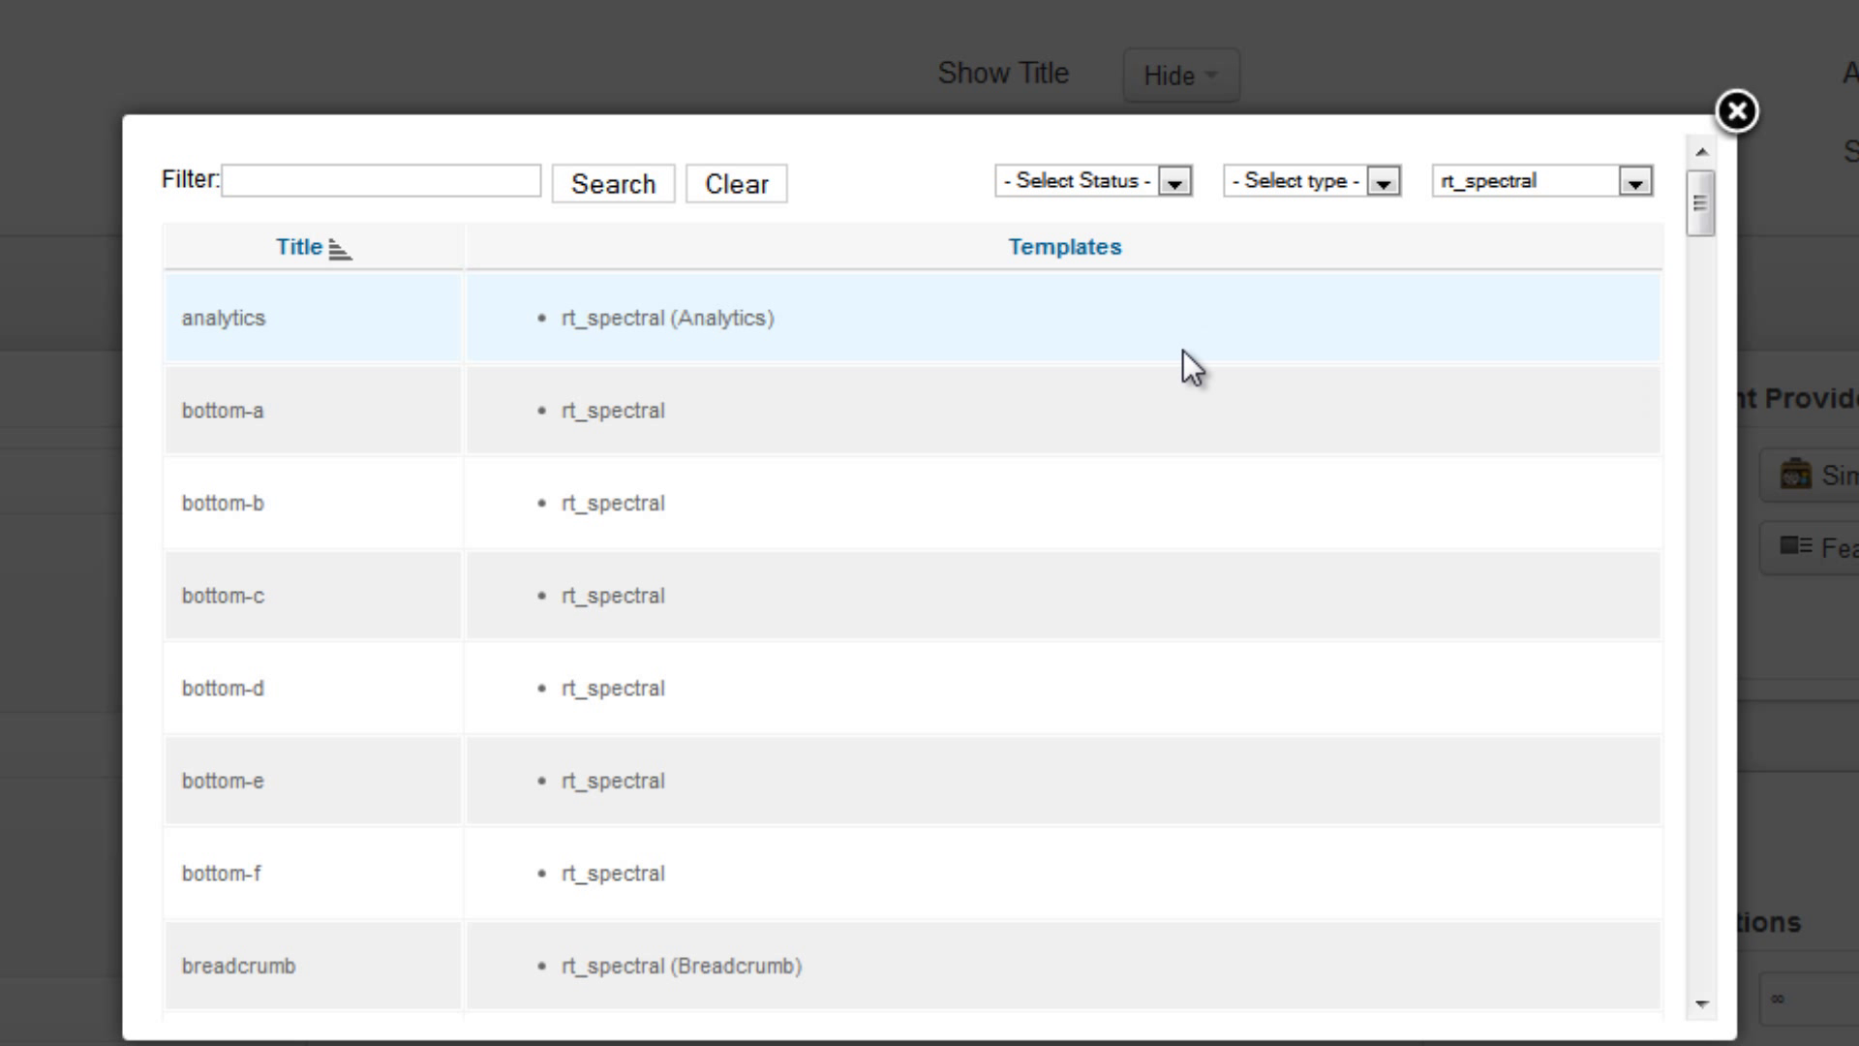
pyautogui.click(224, 414)
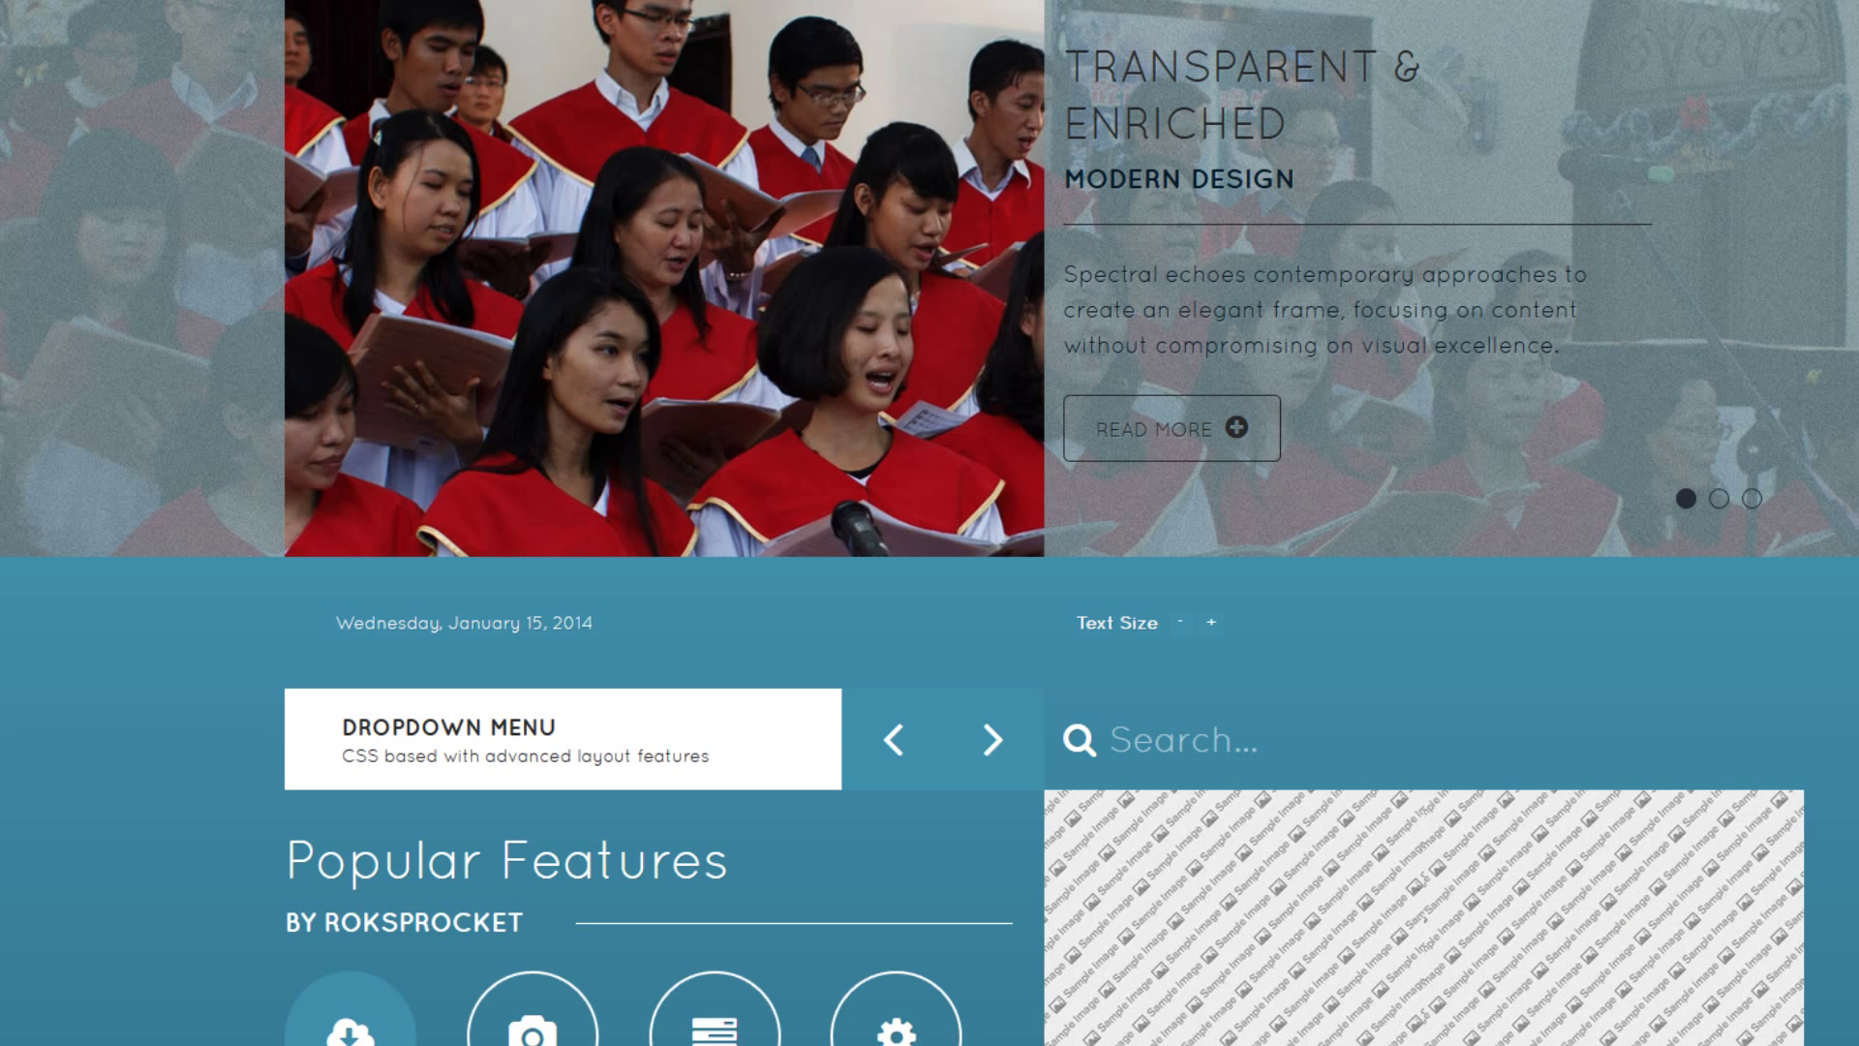
# - Check the moved showcase module near the foot of the site's home page and advance through its slides
pyautogui.scroll(-5, 930, 523)
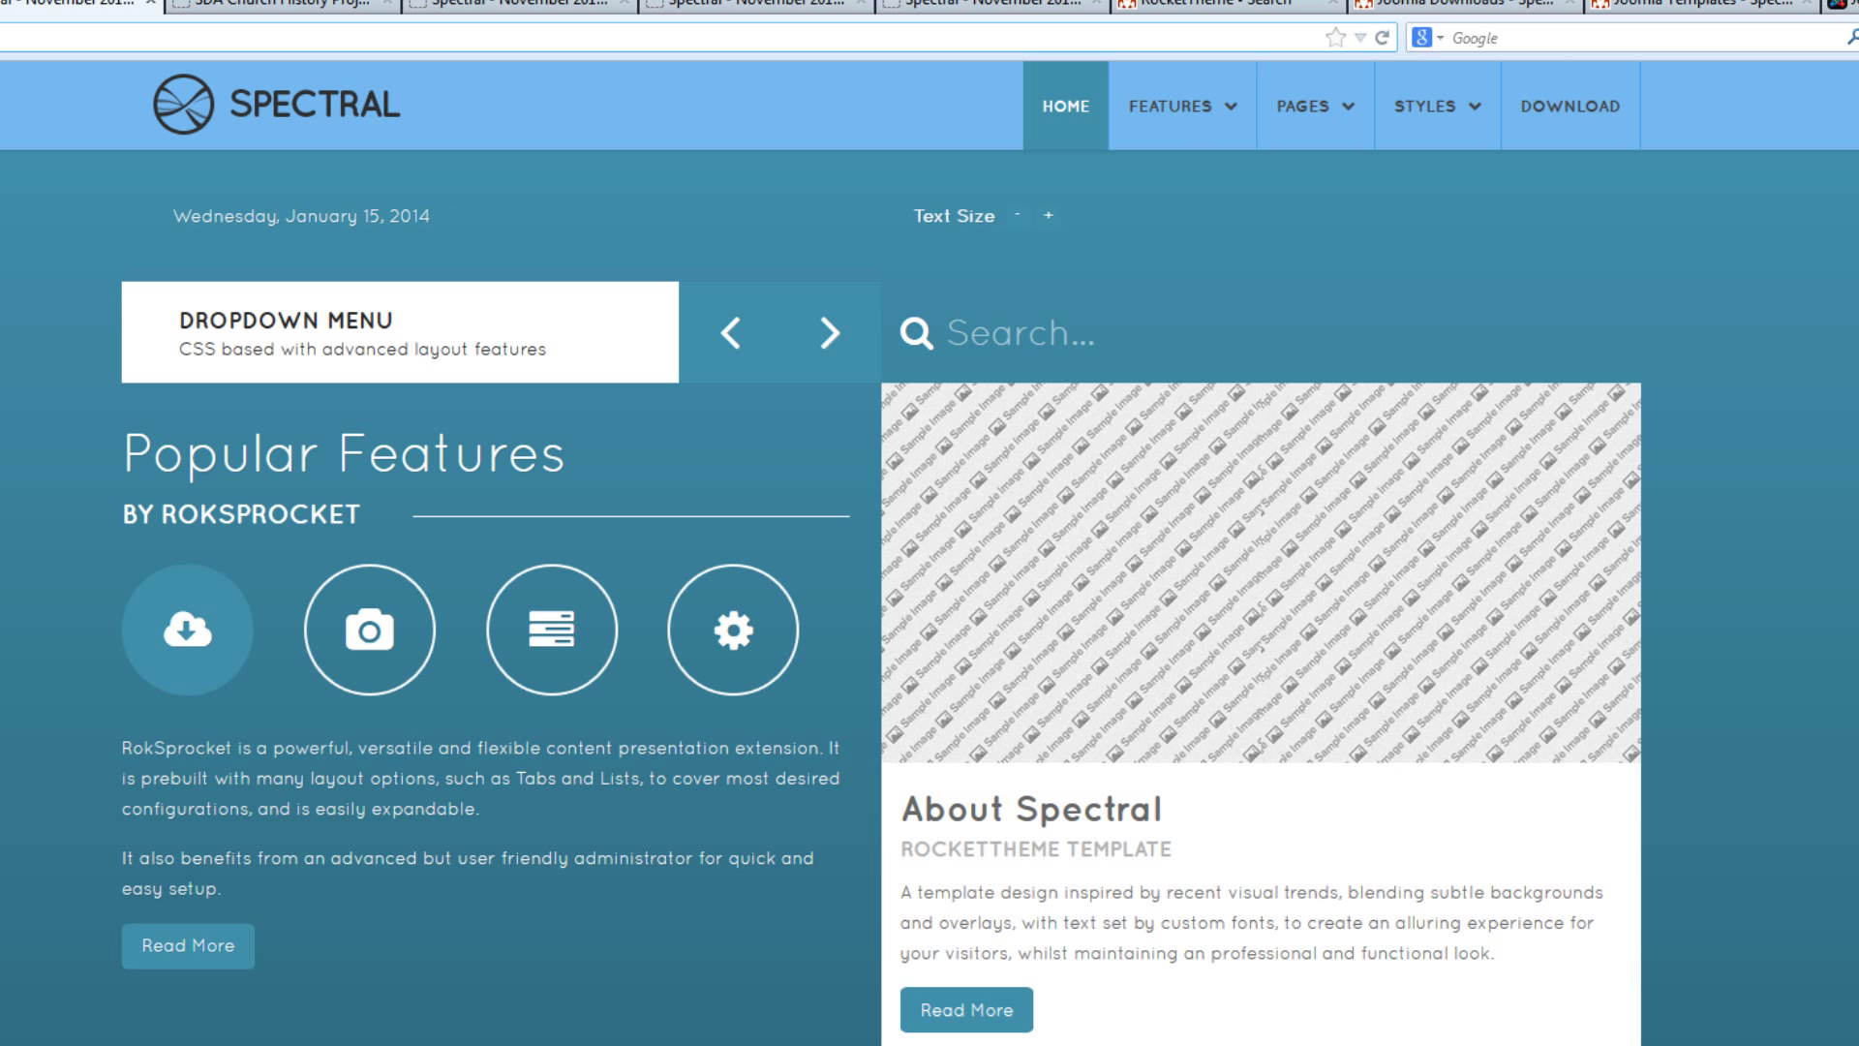
pyautogui.scroll(-15, 929, 552)
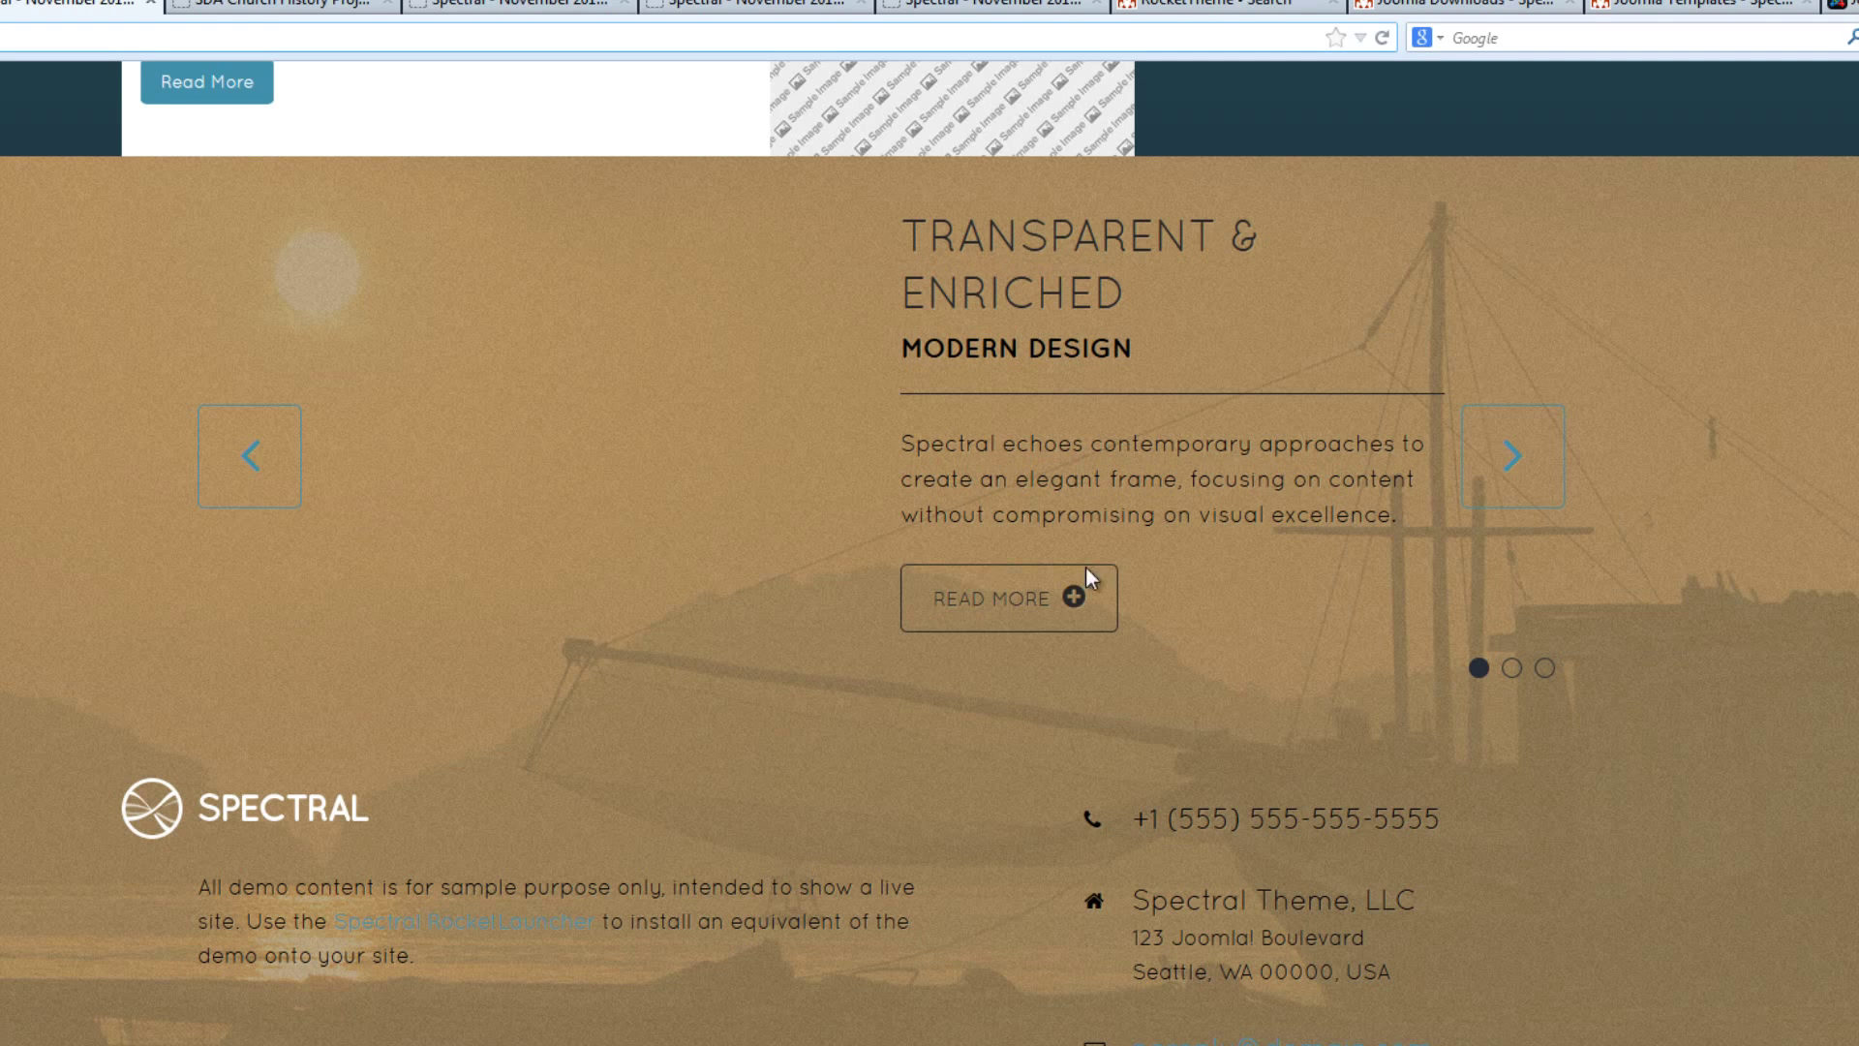
pyautogui.click(1522, 473)
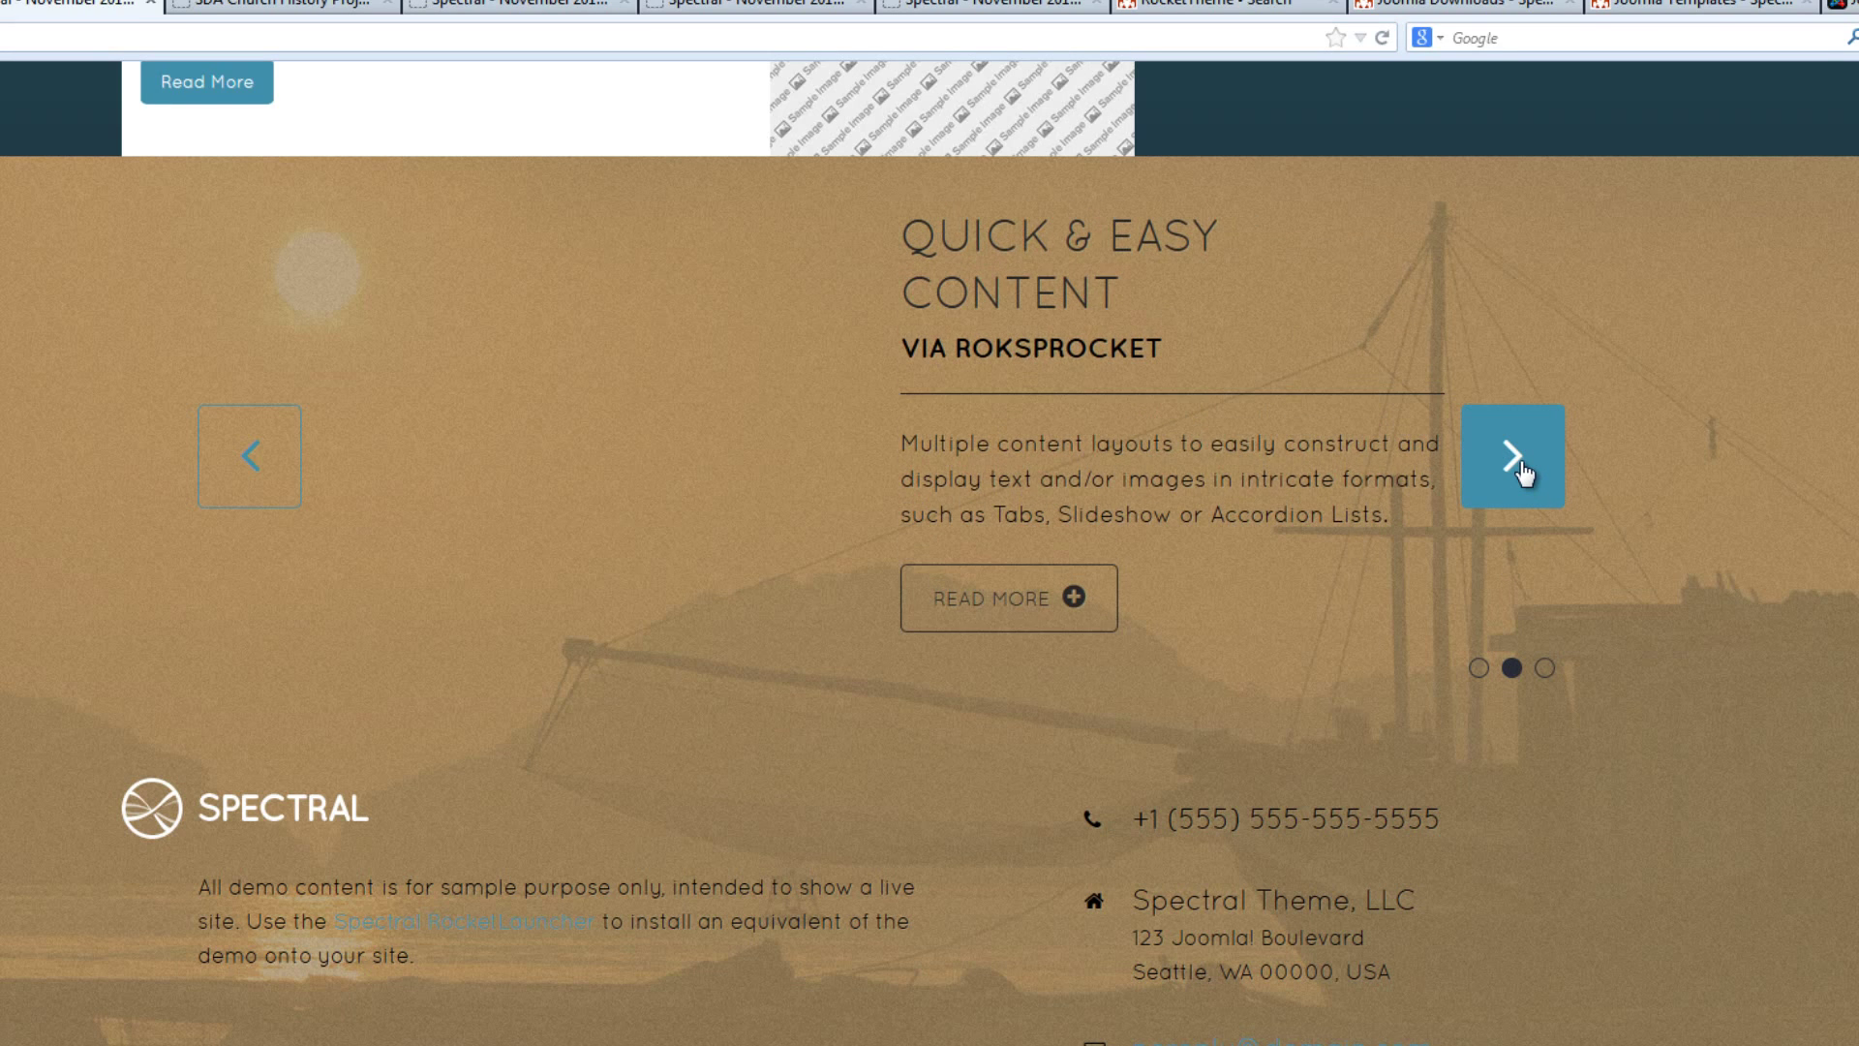
pyautogui.click(1523, 474)
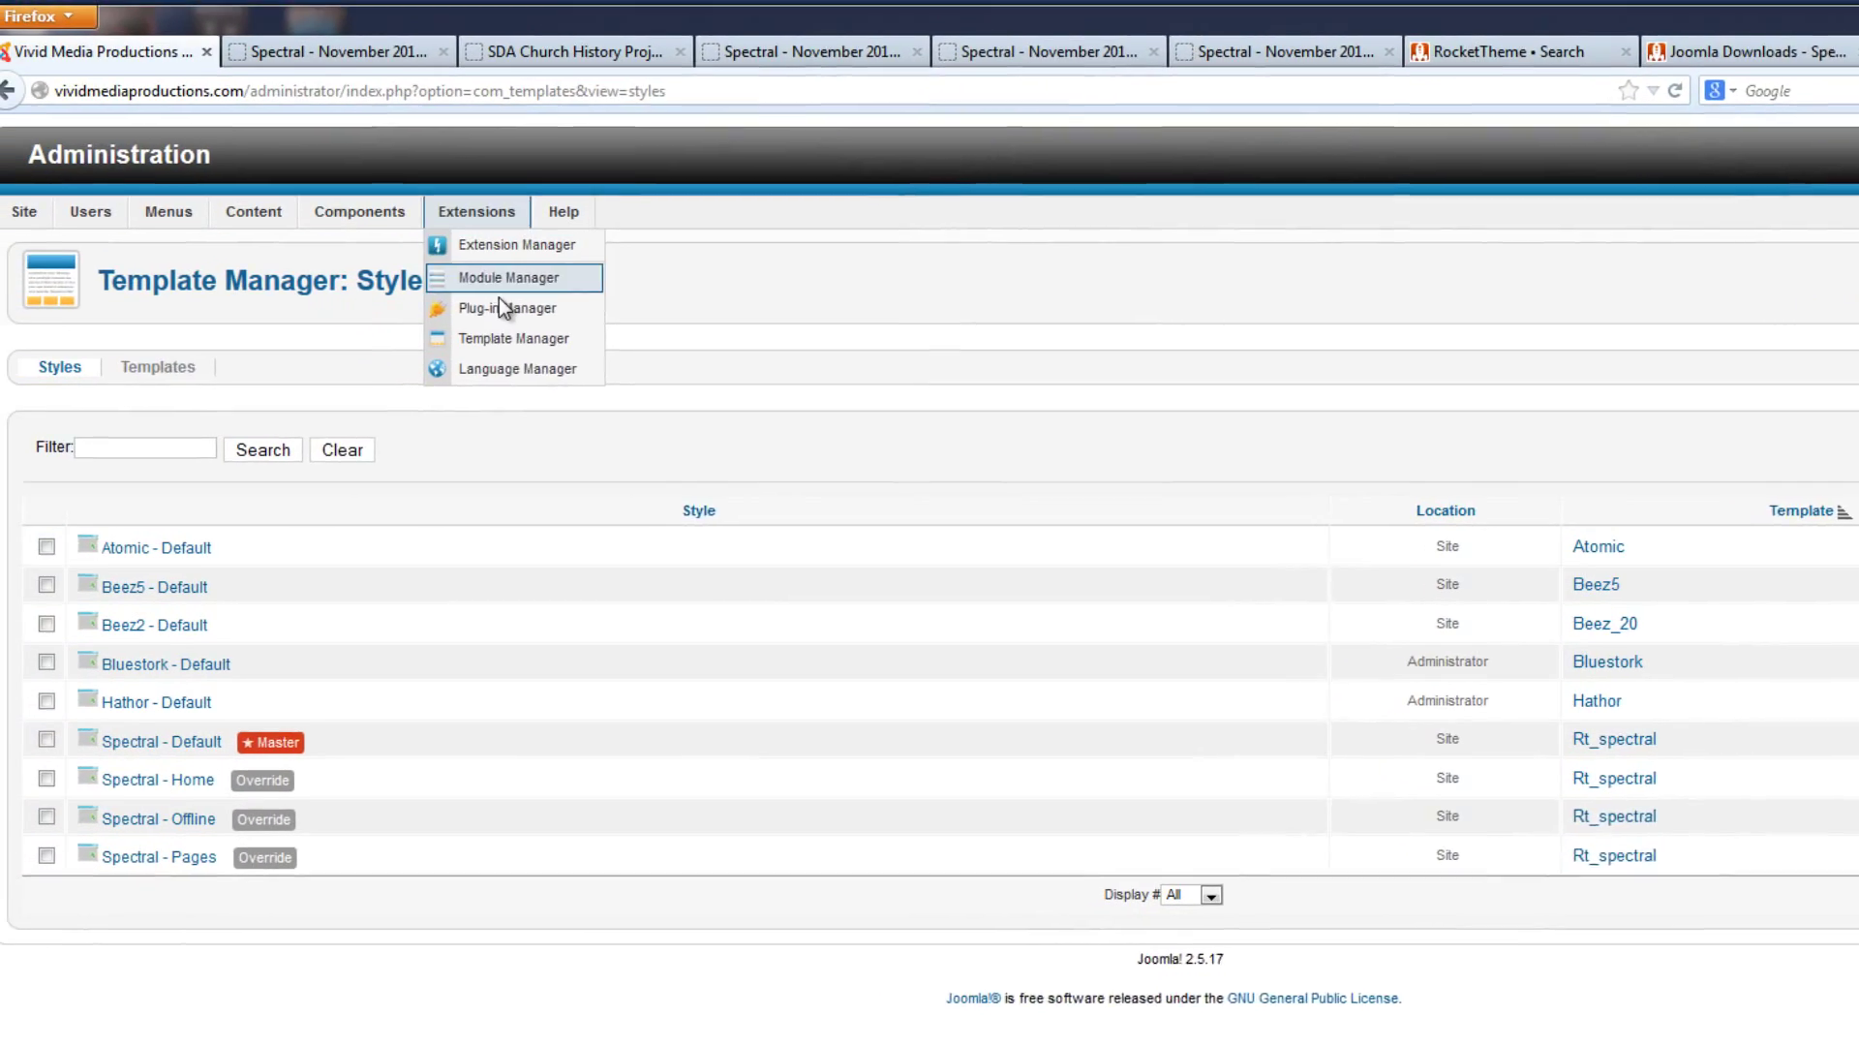
# - Move the FP RokSprocket - Showcase module to position showcase-a and check its placement on the site's home page
pyautogui.click(533, 283)
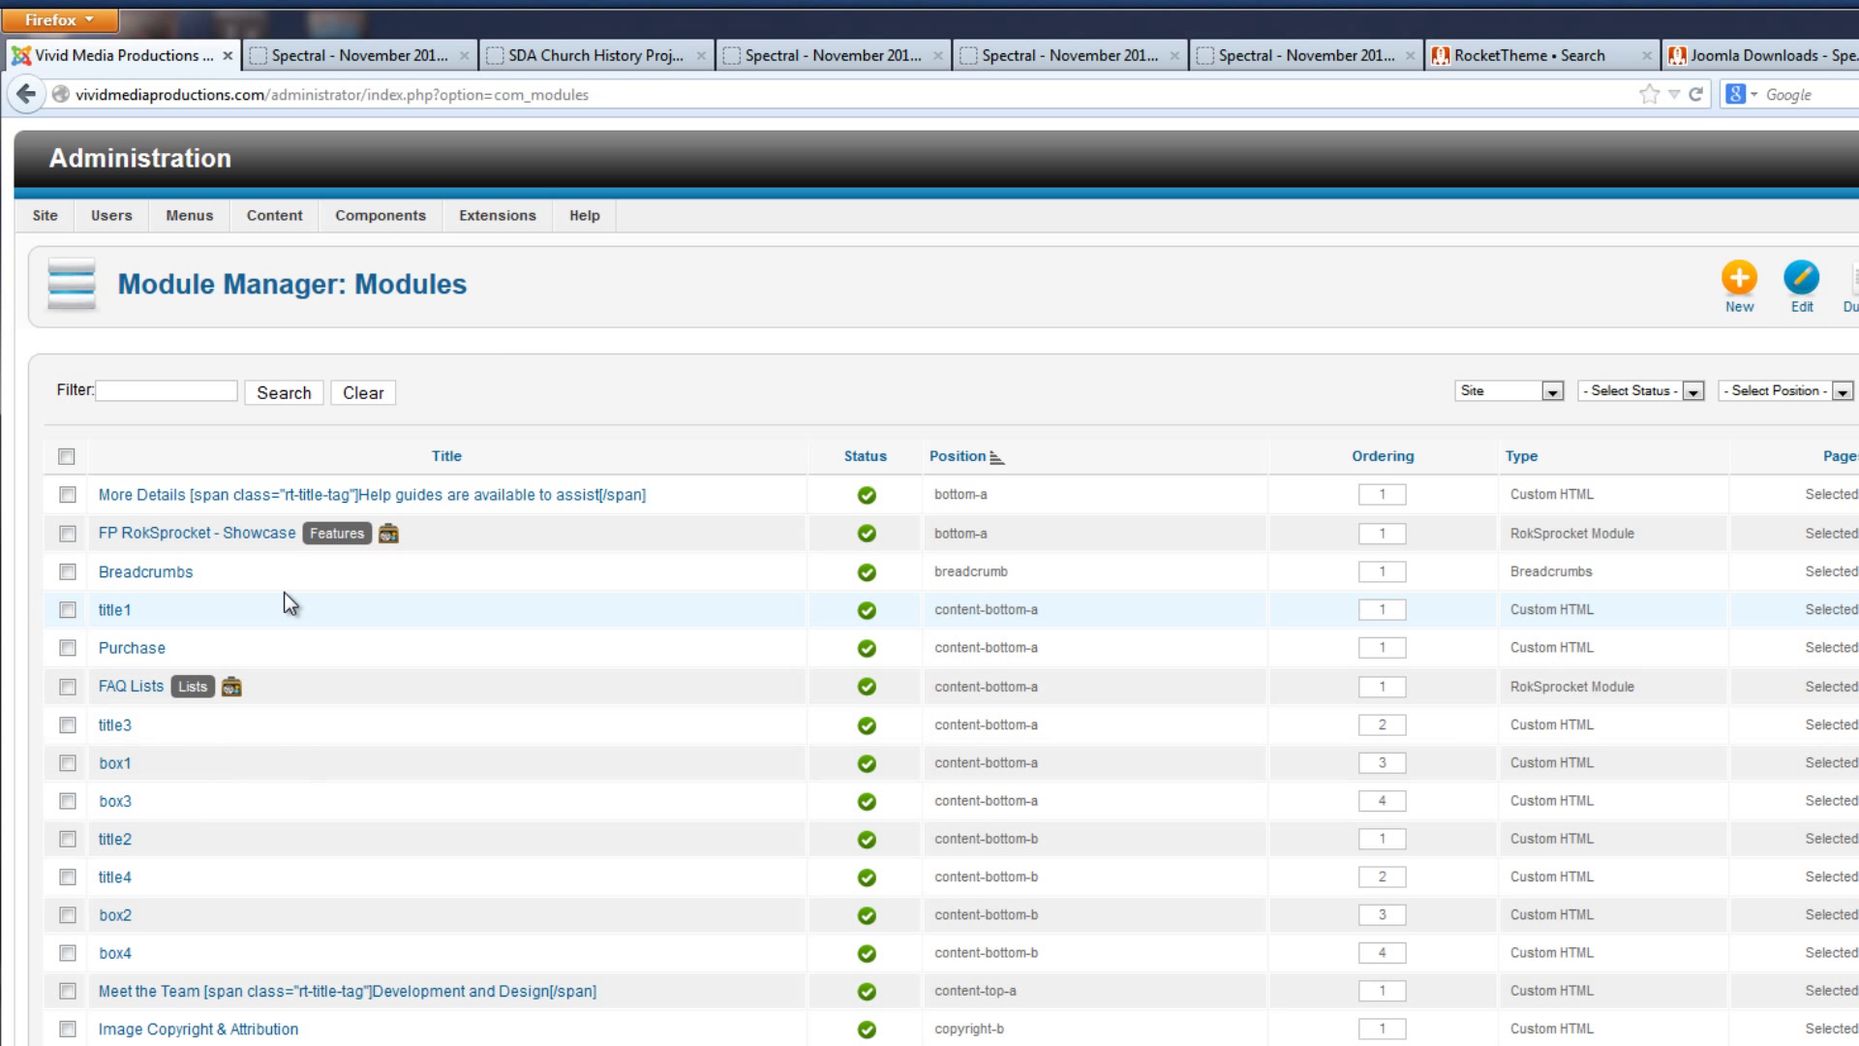
pyautogui.click(180, 534)
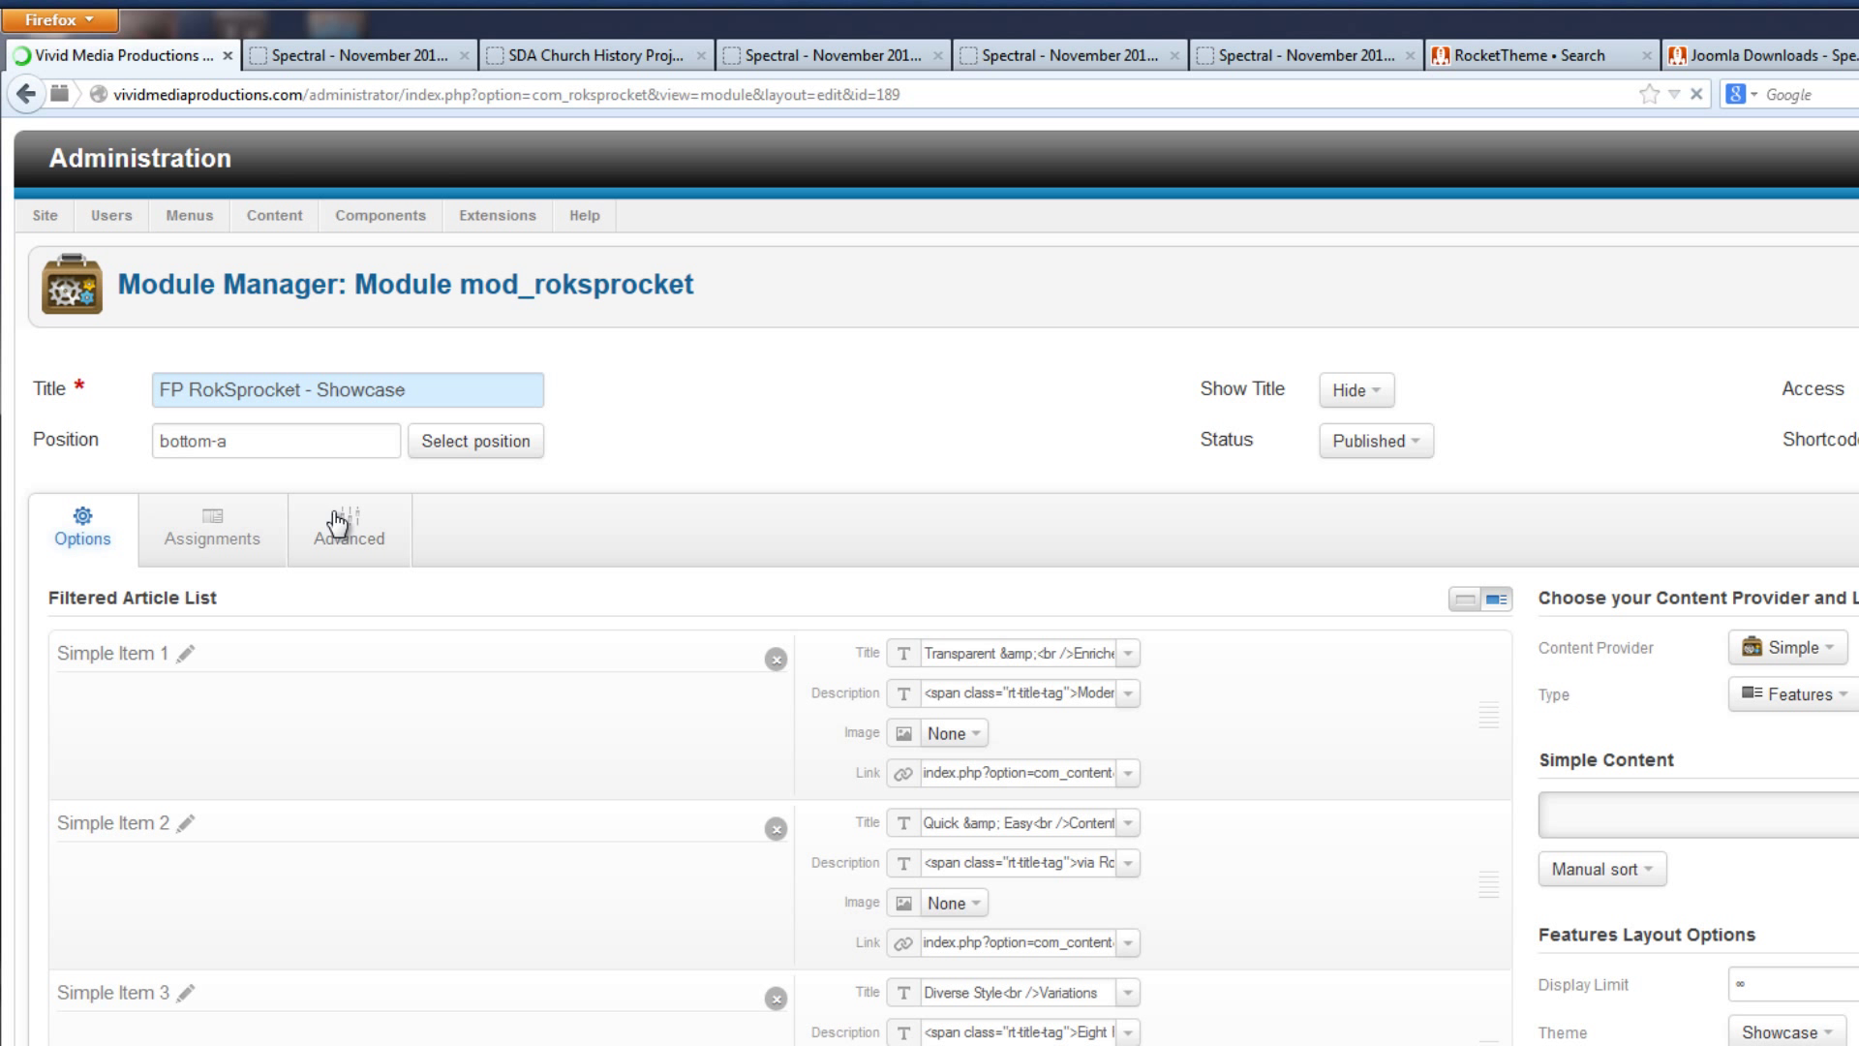
pyautogui.click(346, 441)
pyautogui.click(479, 447)
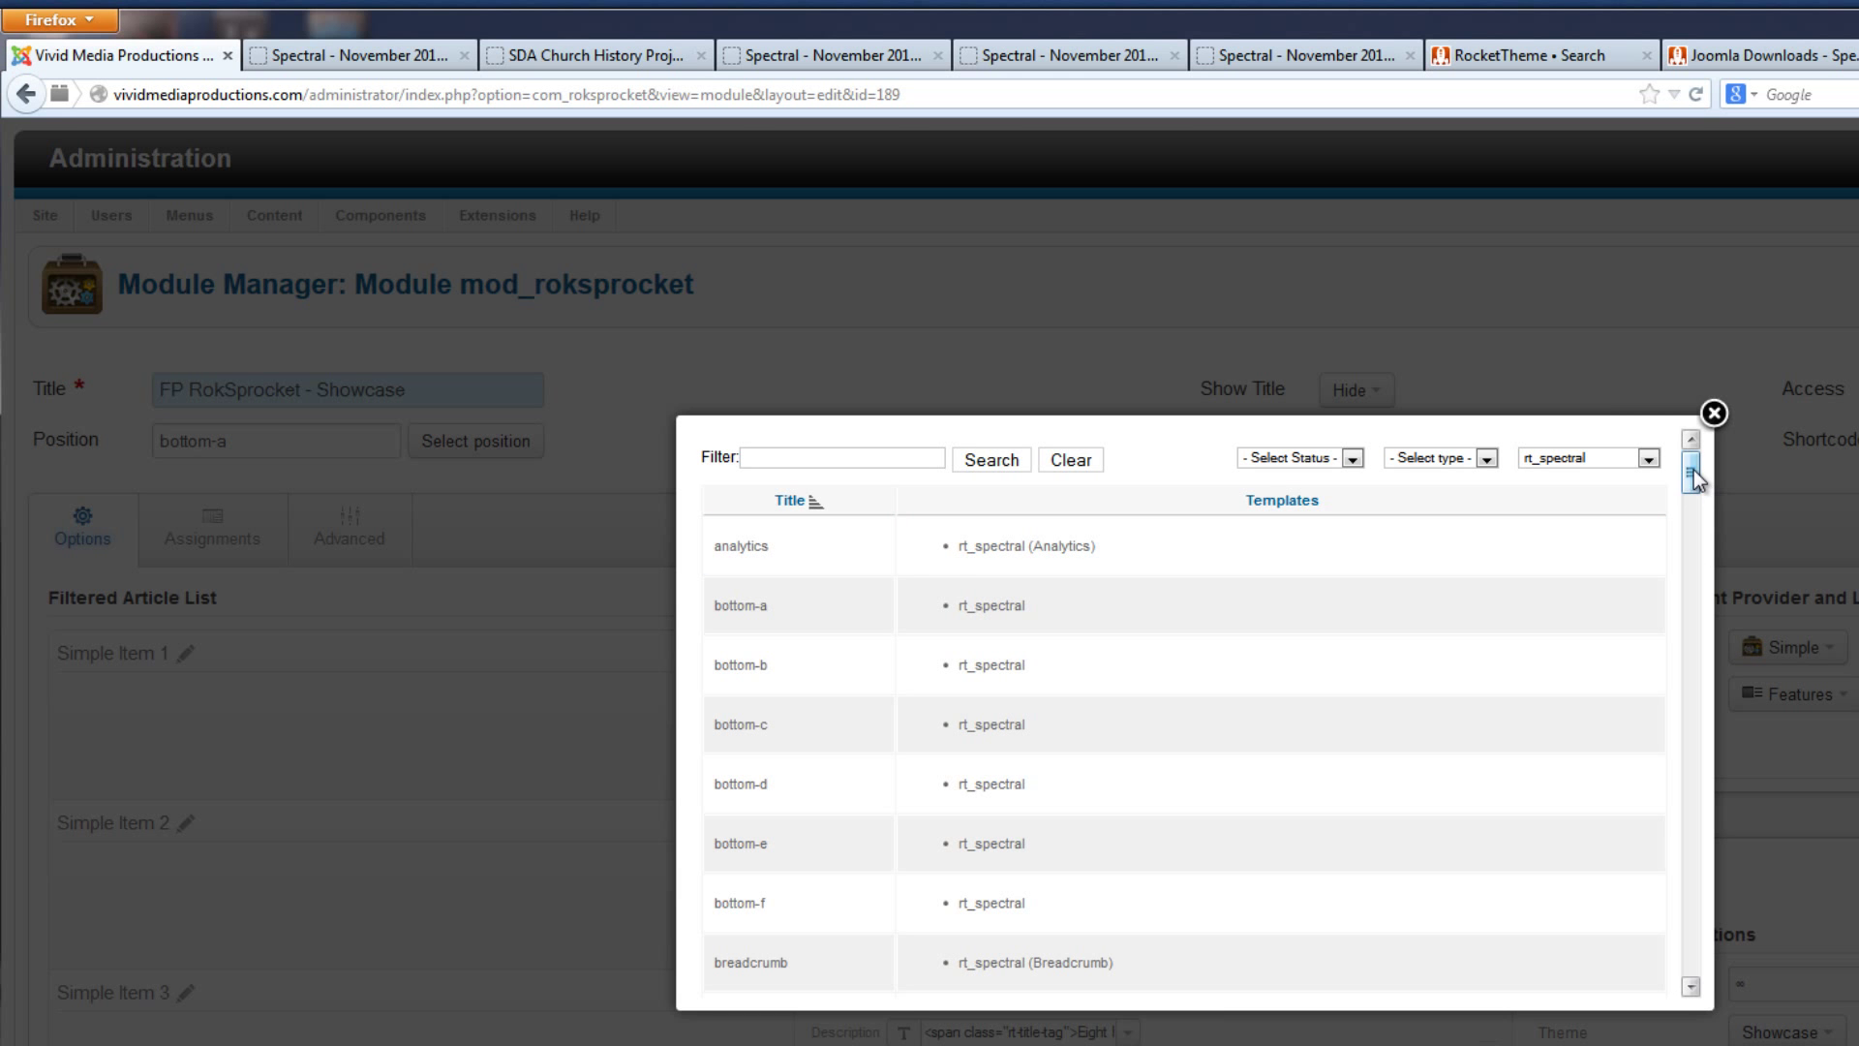
pyautogui.scroll(-3, 1693, 535)
pyautogui.scroll(-5, 1693, 534)
pyautogui.click(755, 621)
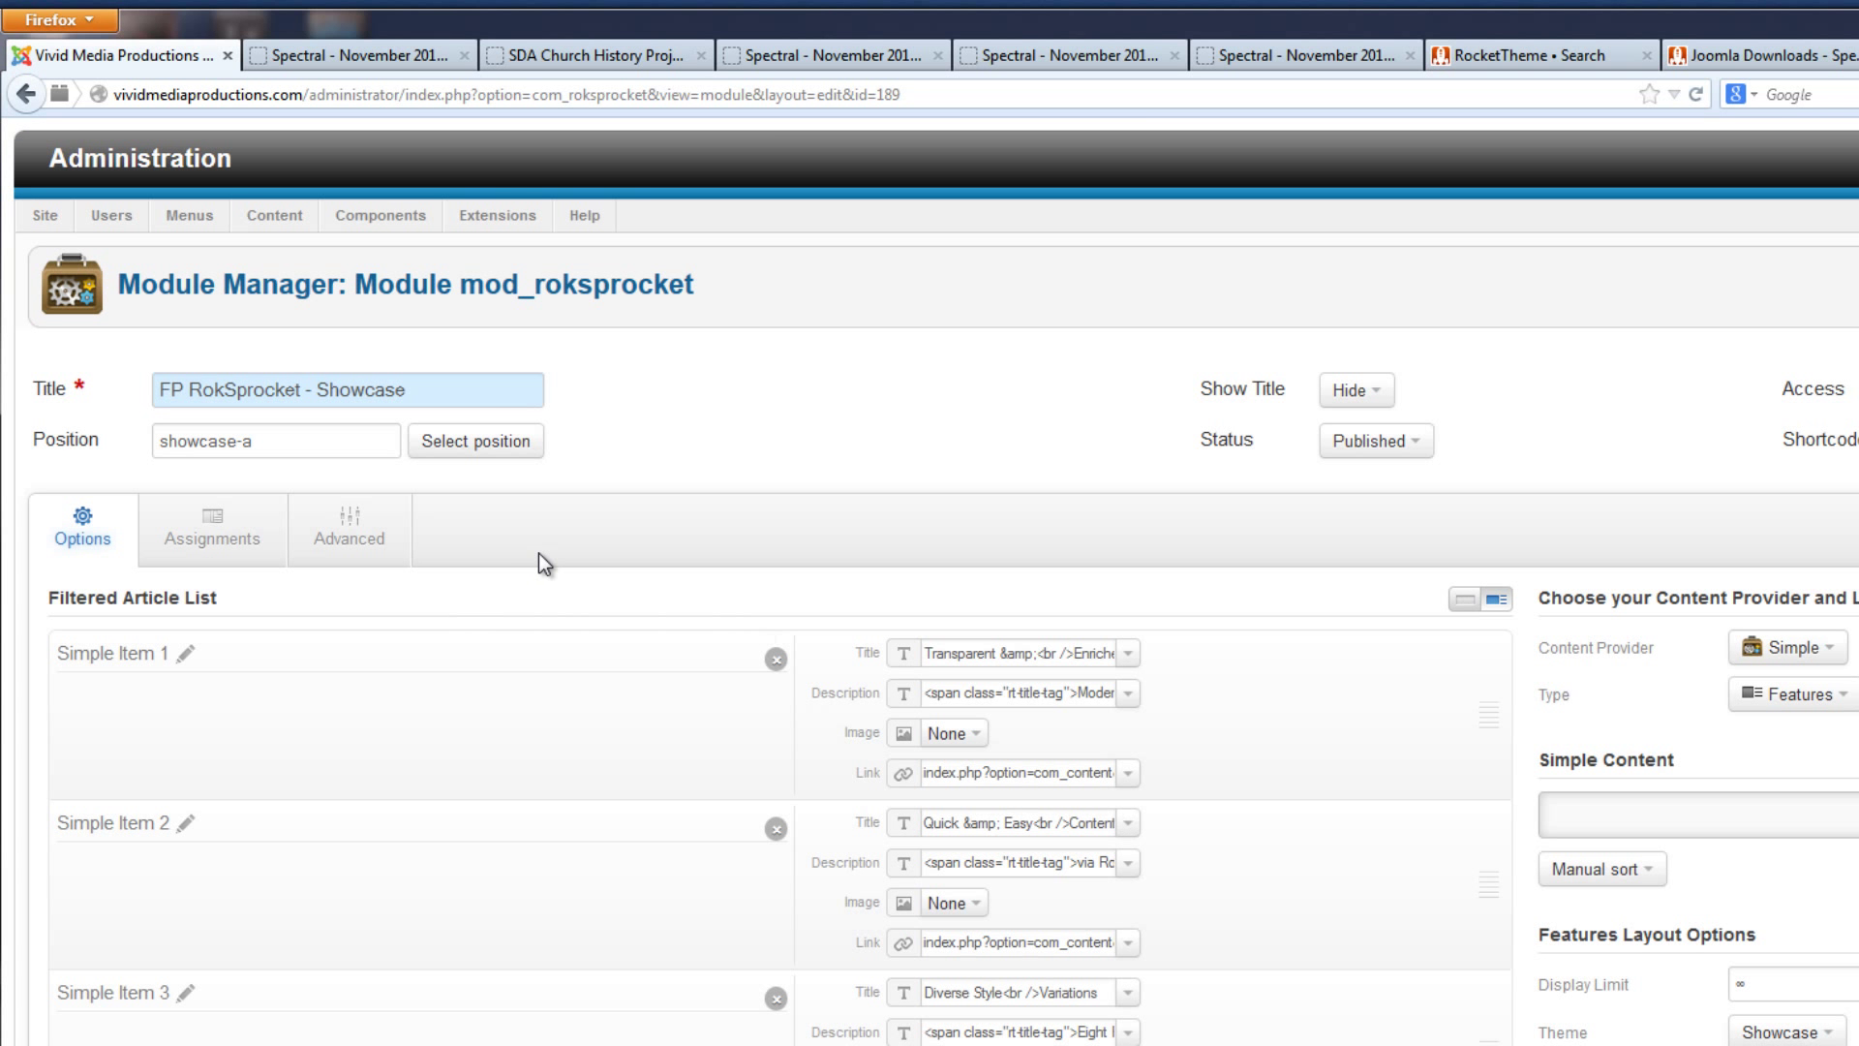
pyautogui.hotkey('ctrl', 'Tab')
pyautogui.scroll(15, 929, 581)
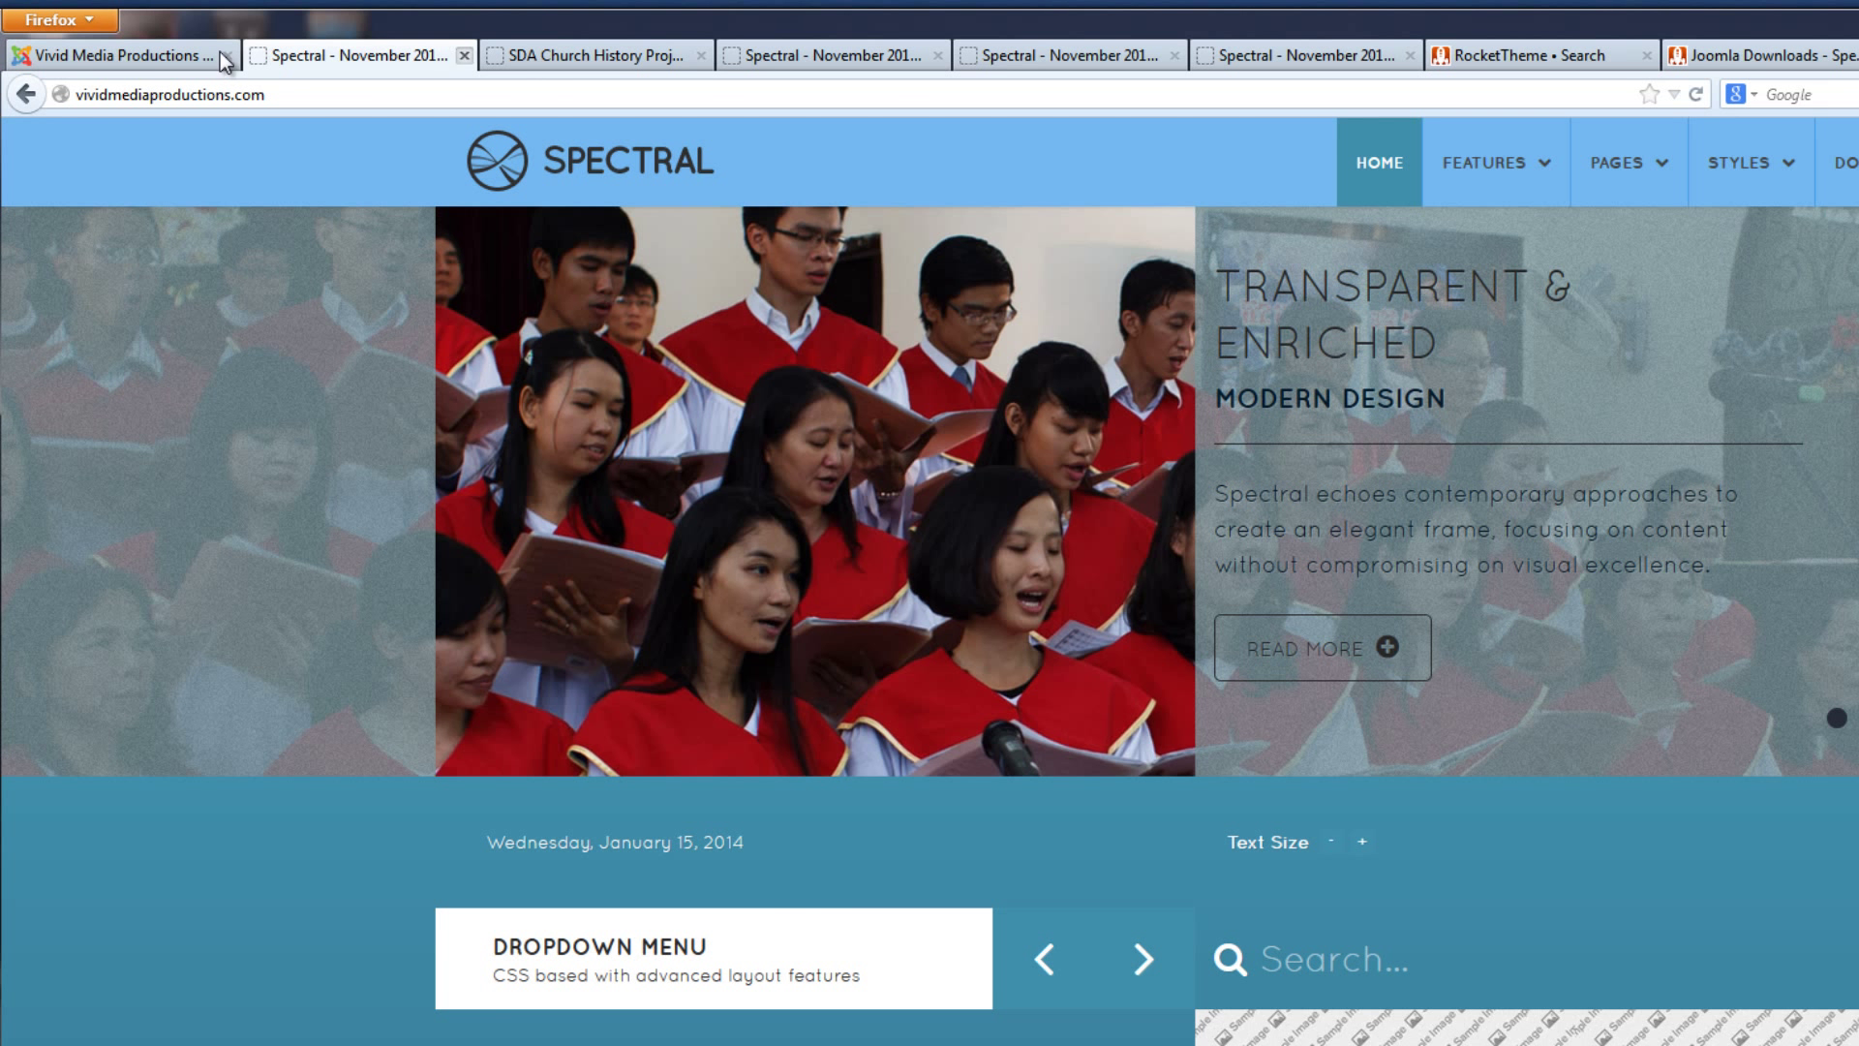
# - Open the Popular Features RokSprocket module and examine its title display, status and the rt_spectral positions it can be assigned to
pyautogui.click(165, 54)
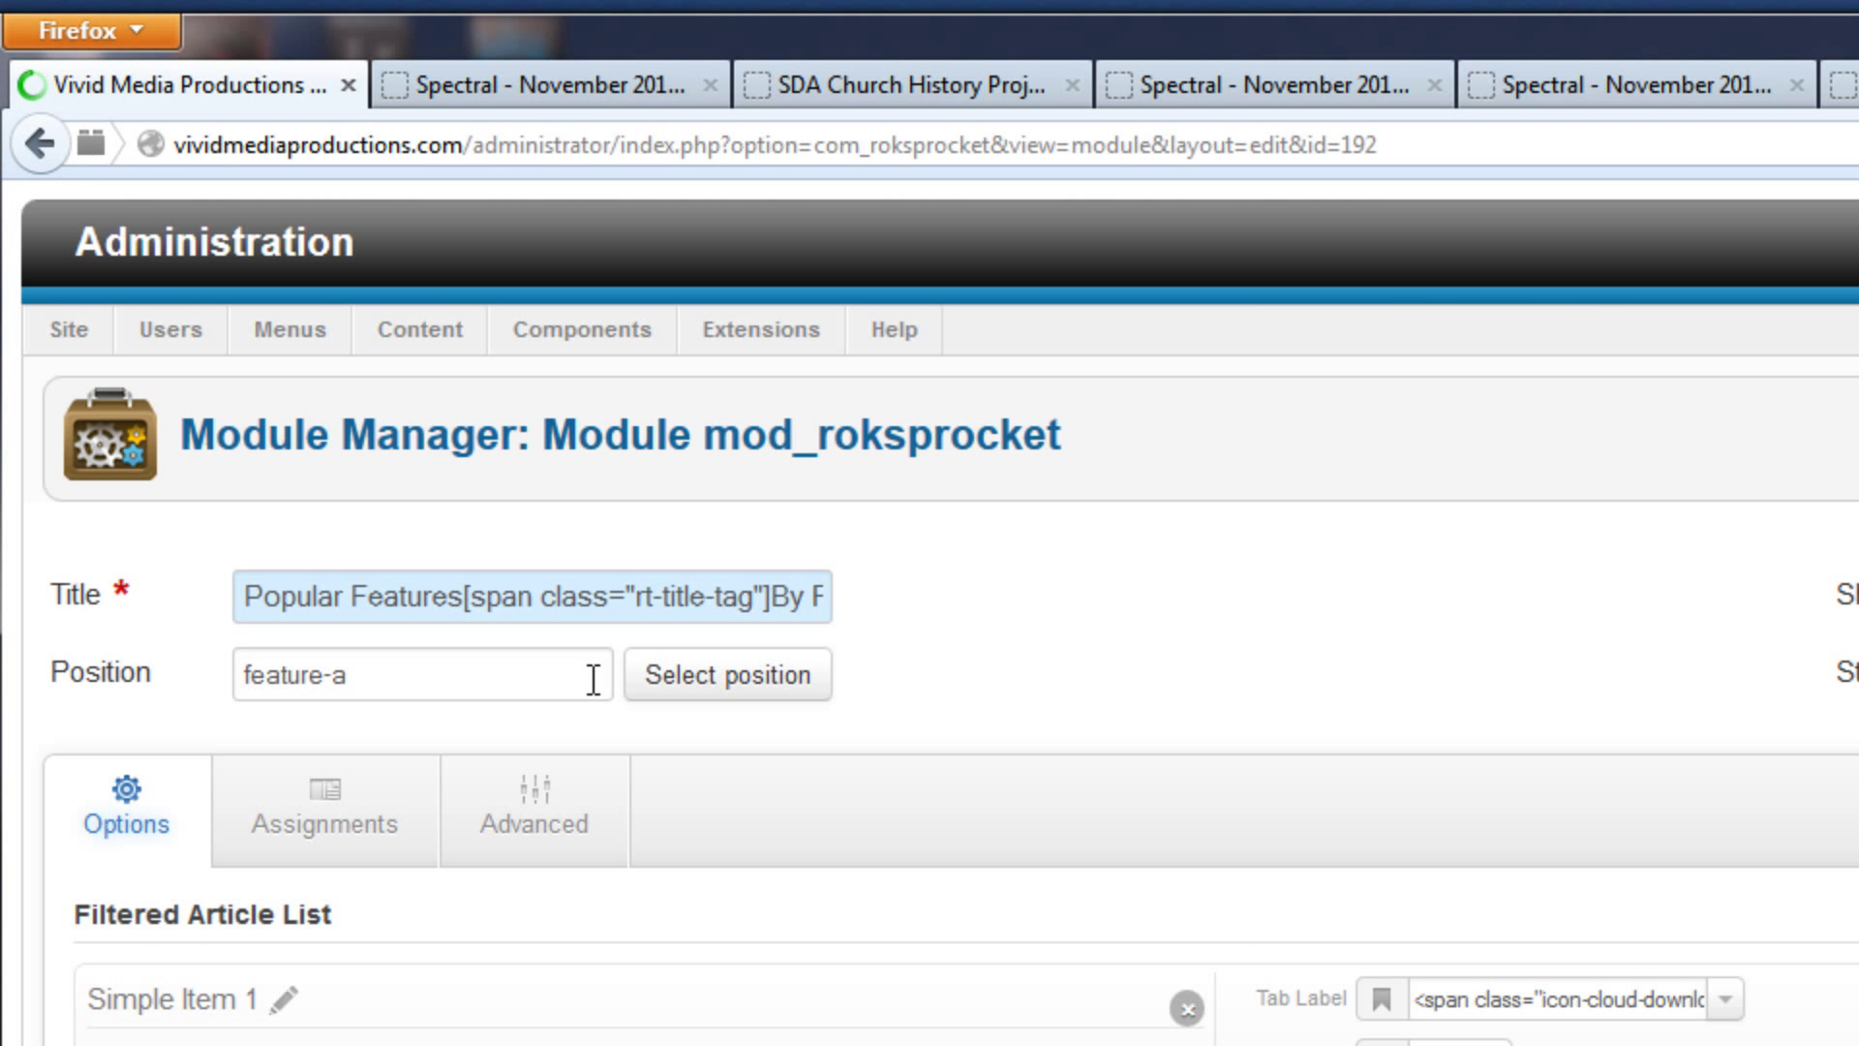
pyautogui.scroll(-4, 842, 450)
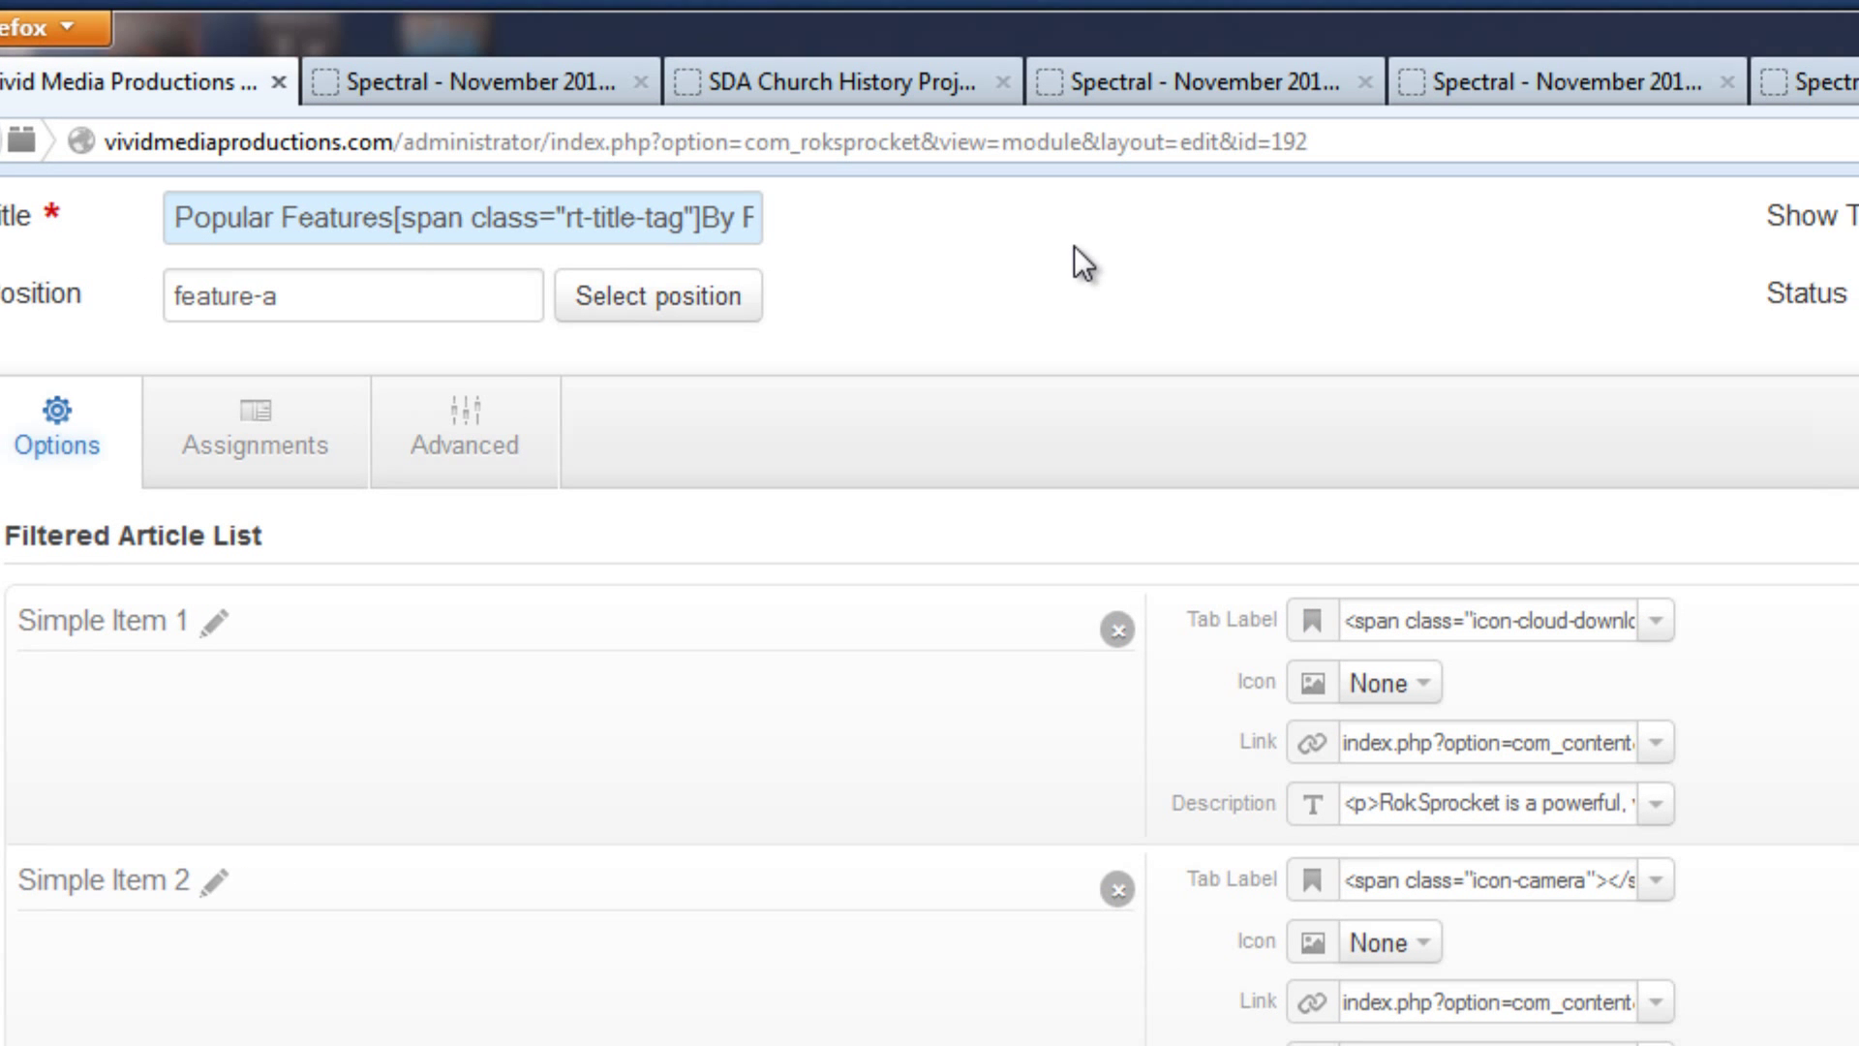
pyautogui.moveTo(1793, 229)
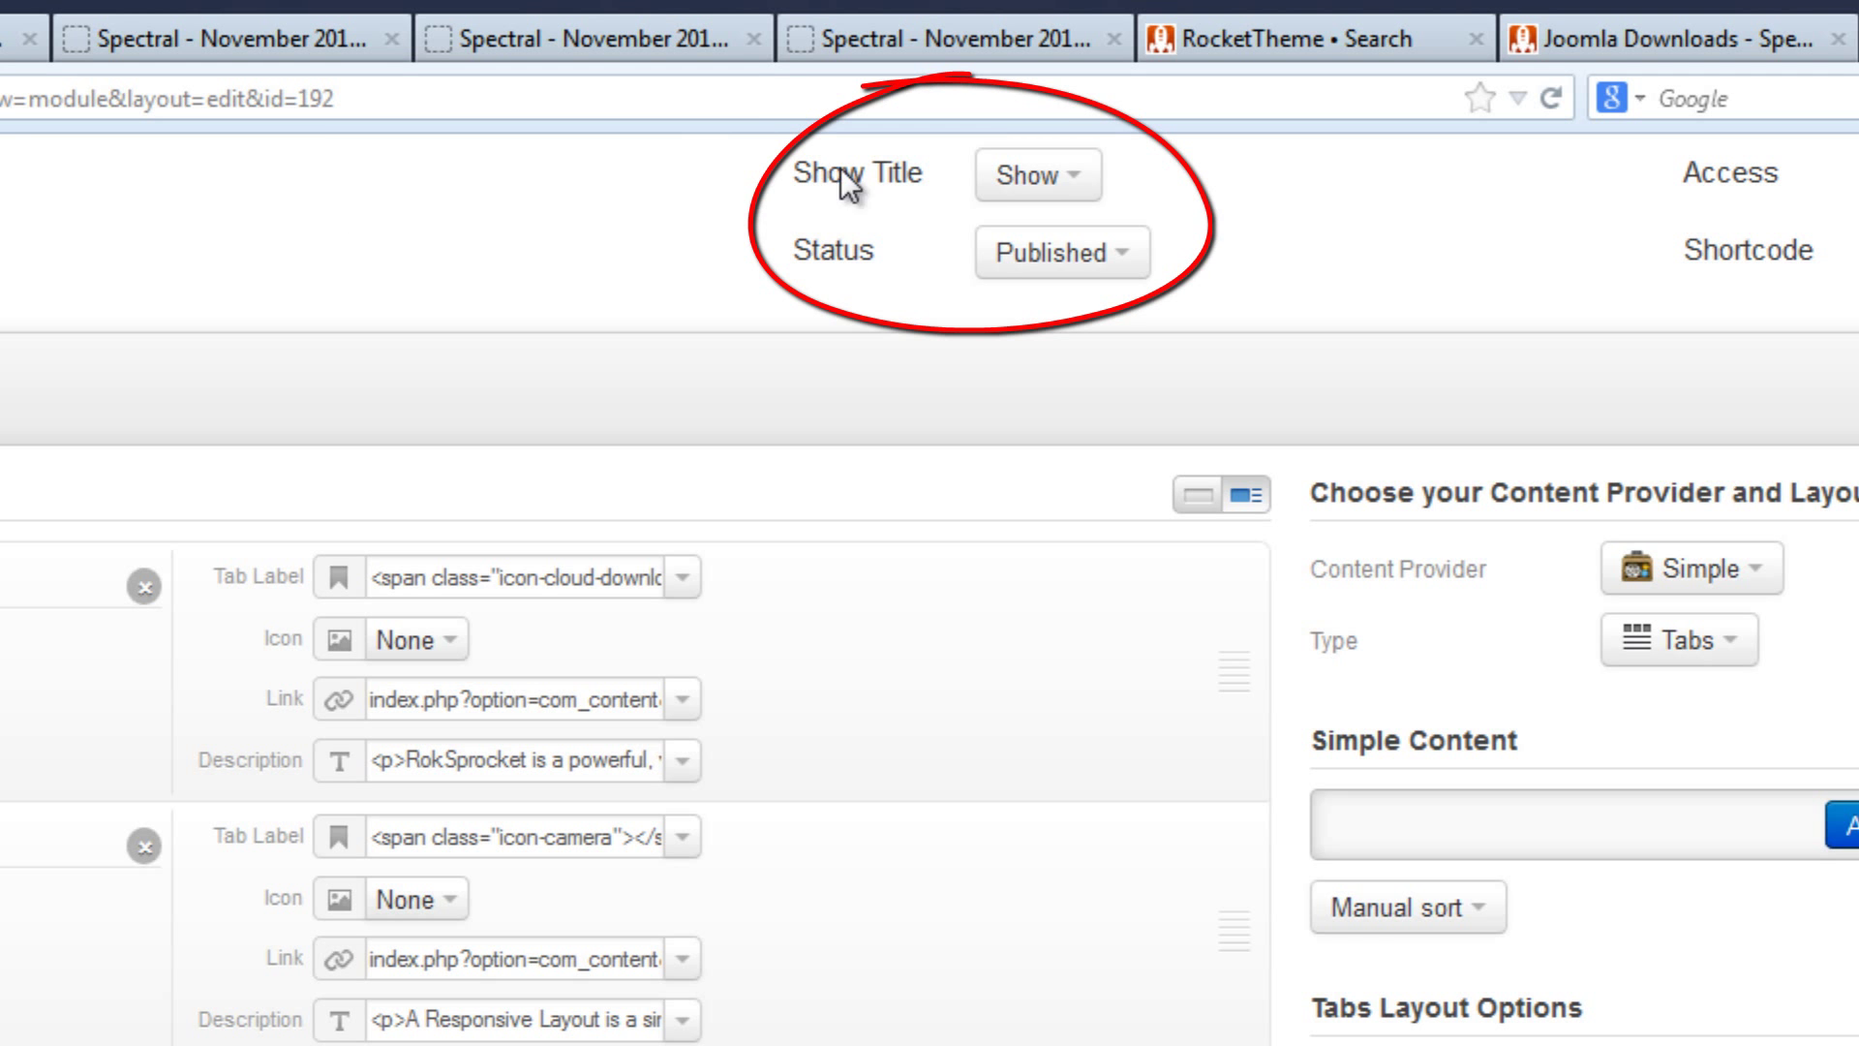
pyautogui.moveTo(432, 231)
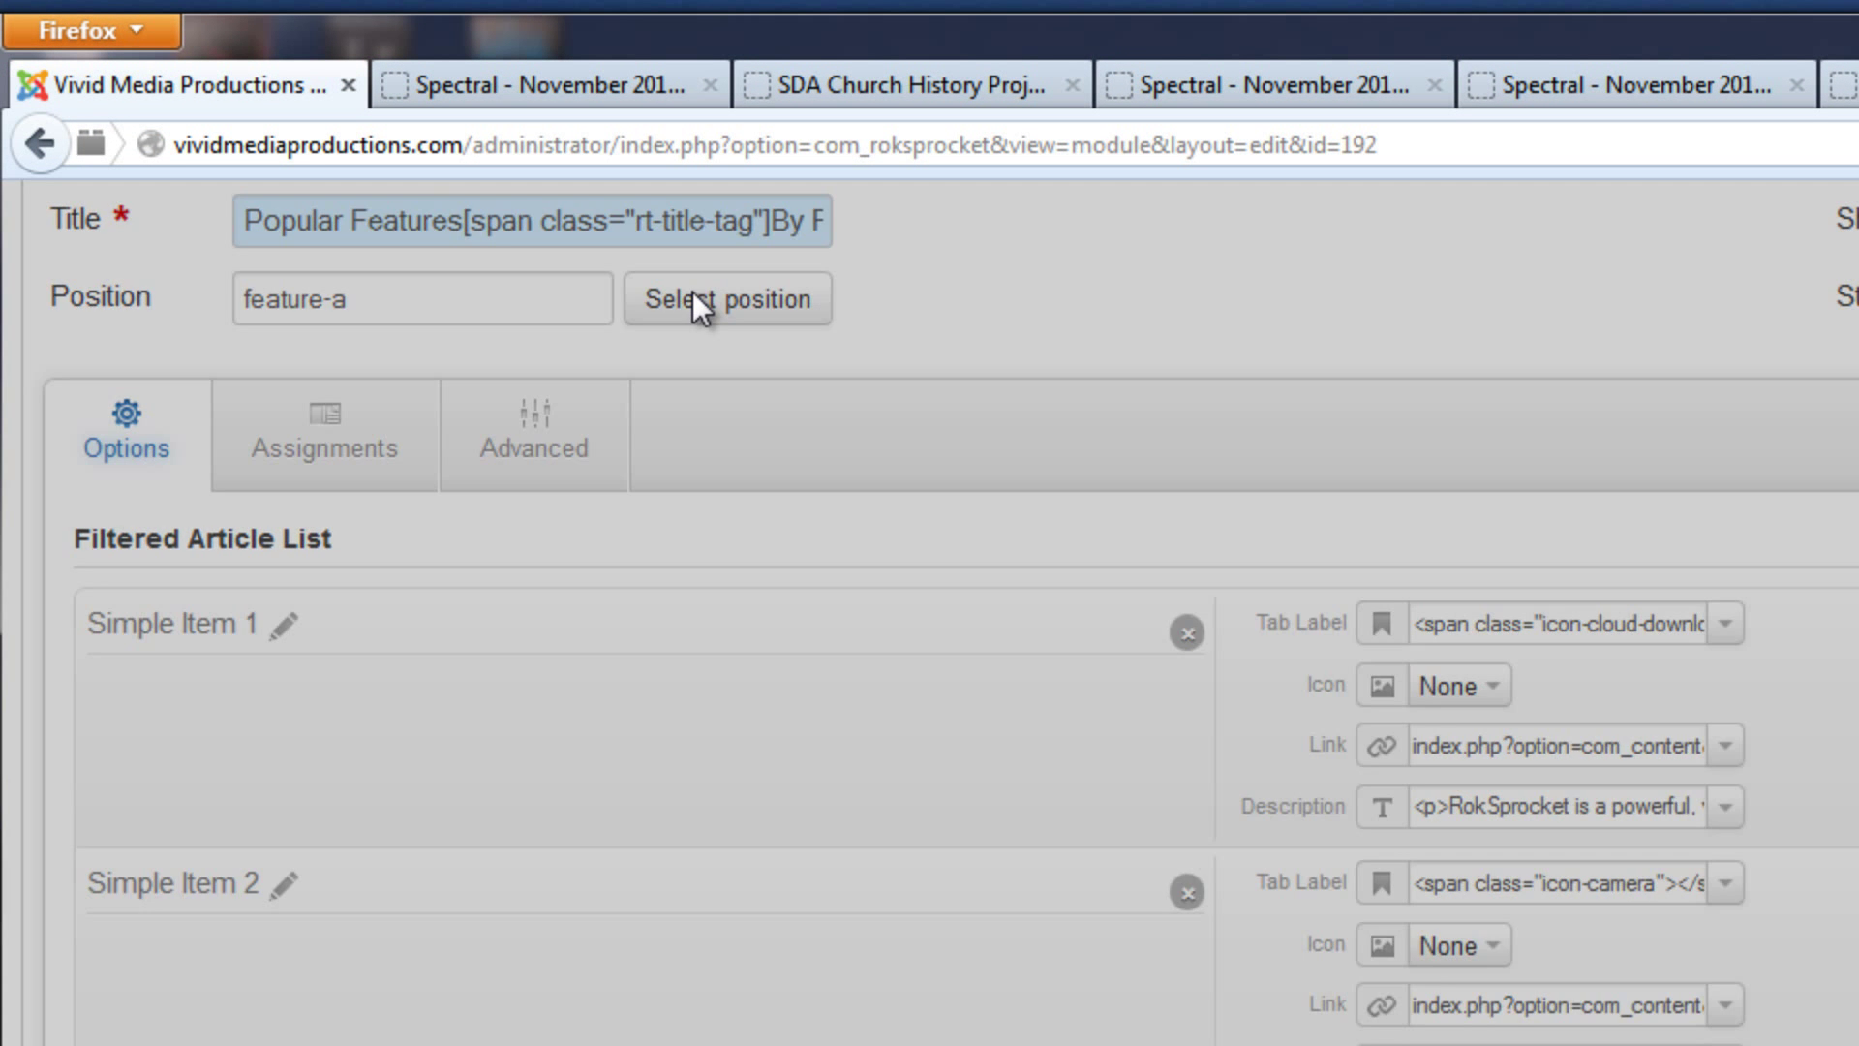
pyautogui.click(699, 306)
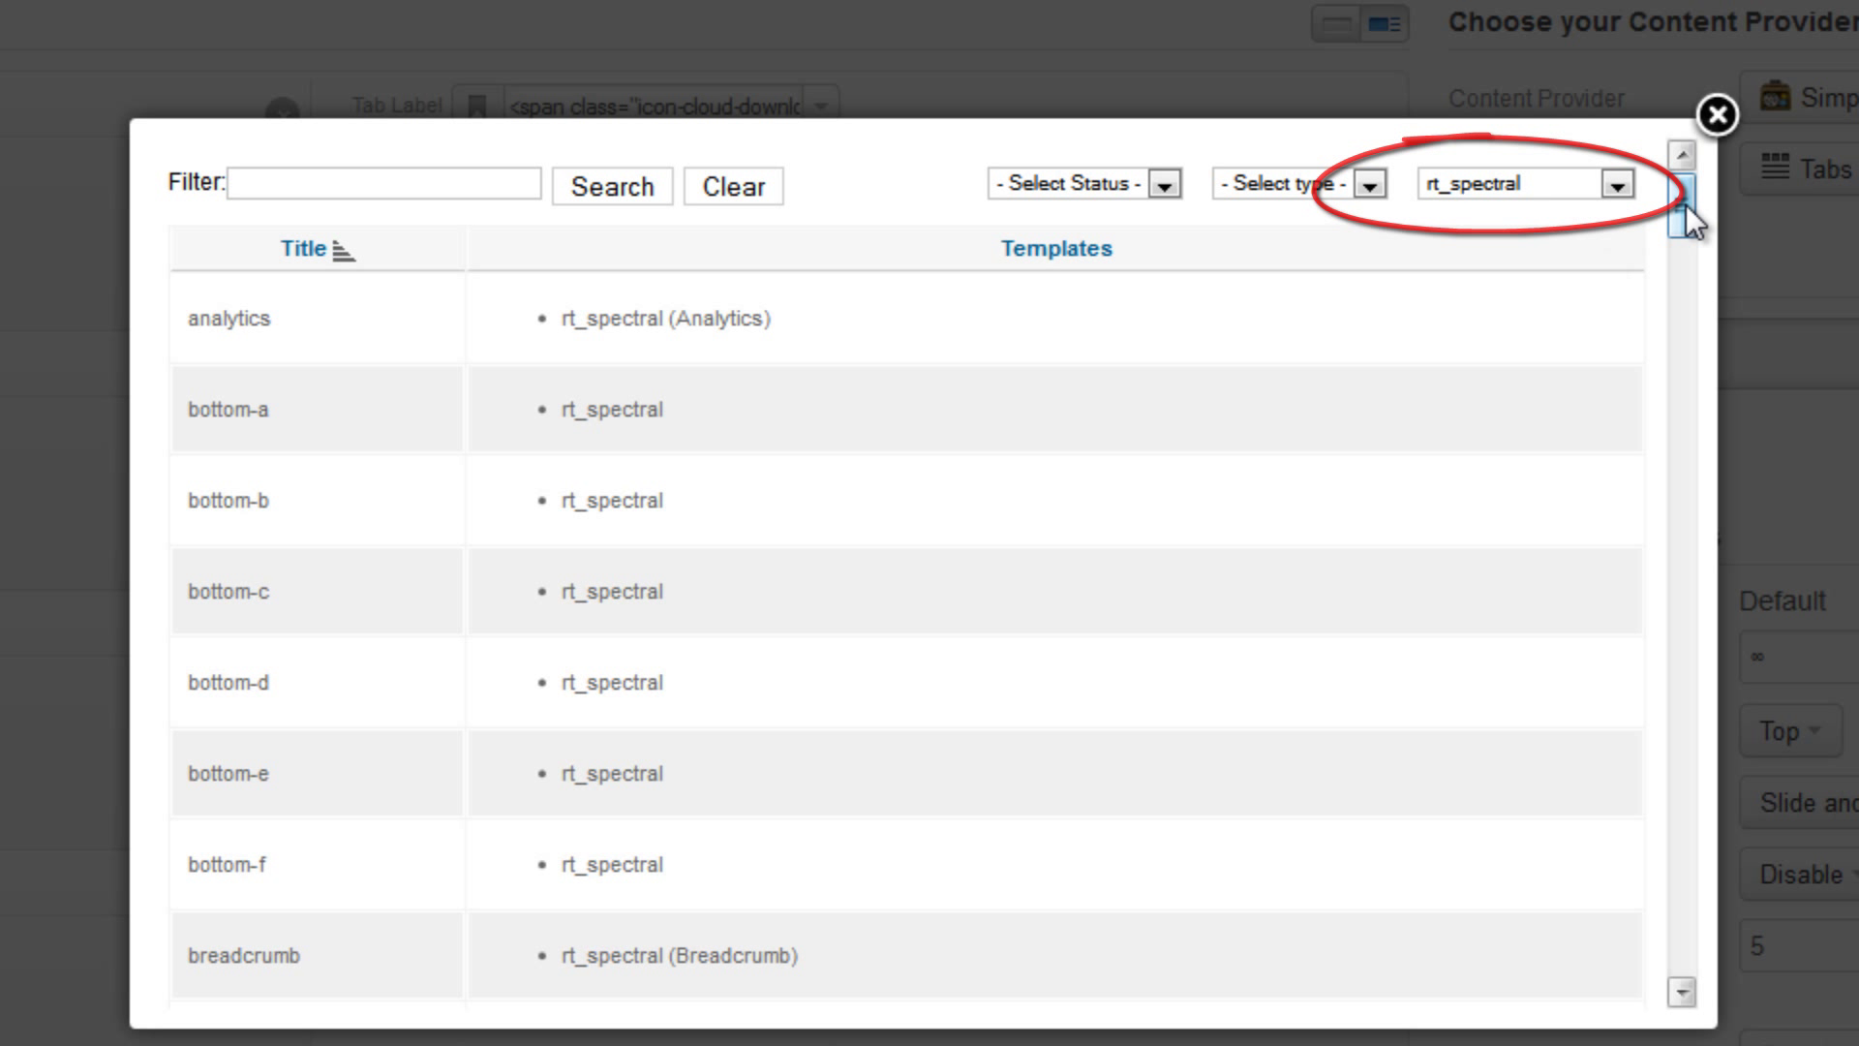
pyautogui.moveTo(1687, 205); pyautogui.dragTo(1702, 534)
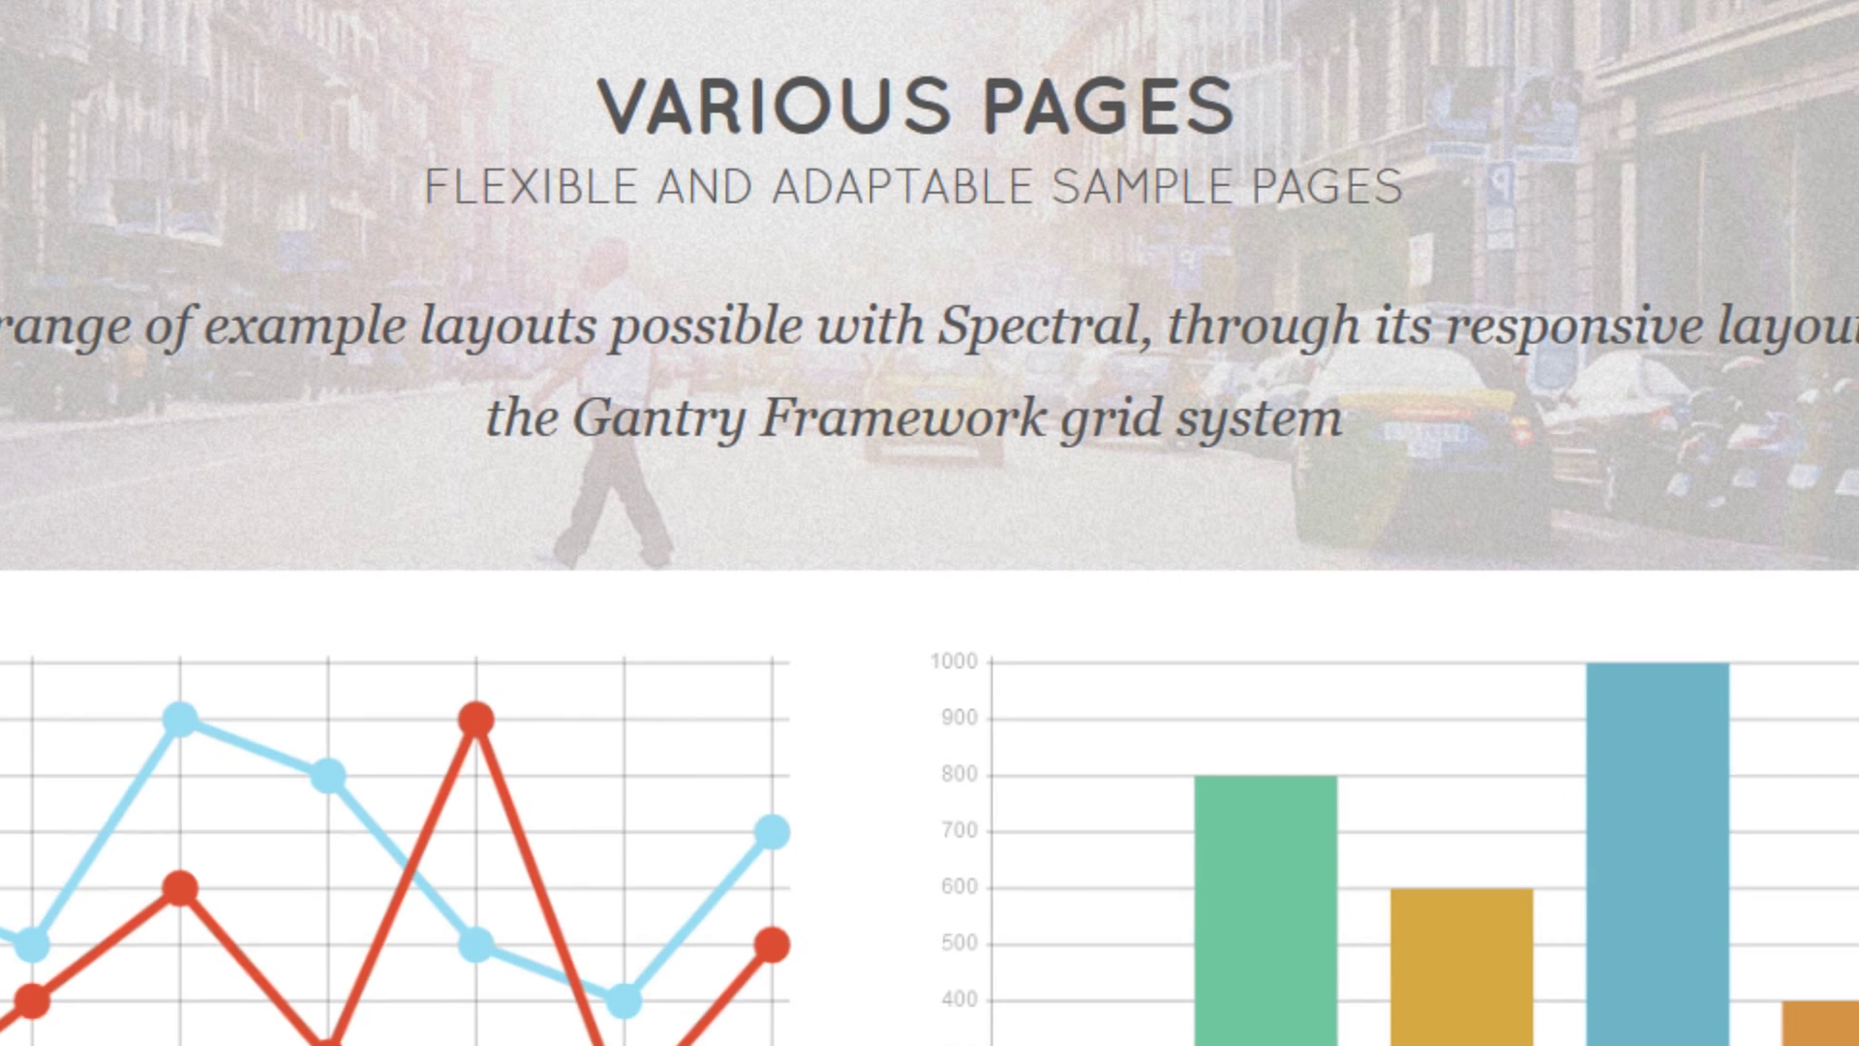
# - Locate the MainBottom row on the Spectral demo's Module Positions page and assign the Popular Features module to mainbottom-a
pyautogui.moveTo(755, 210)
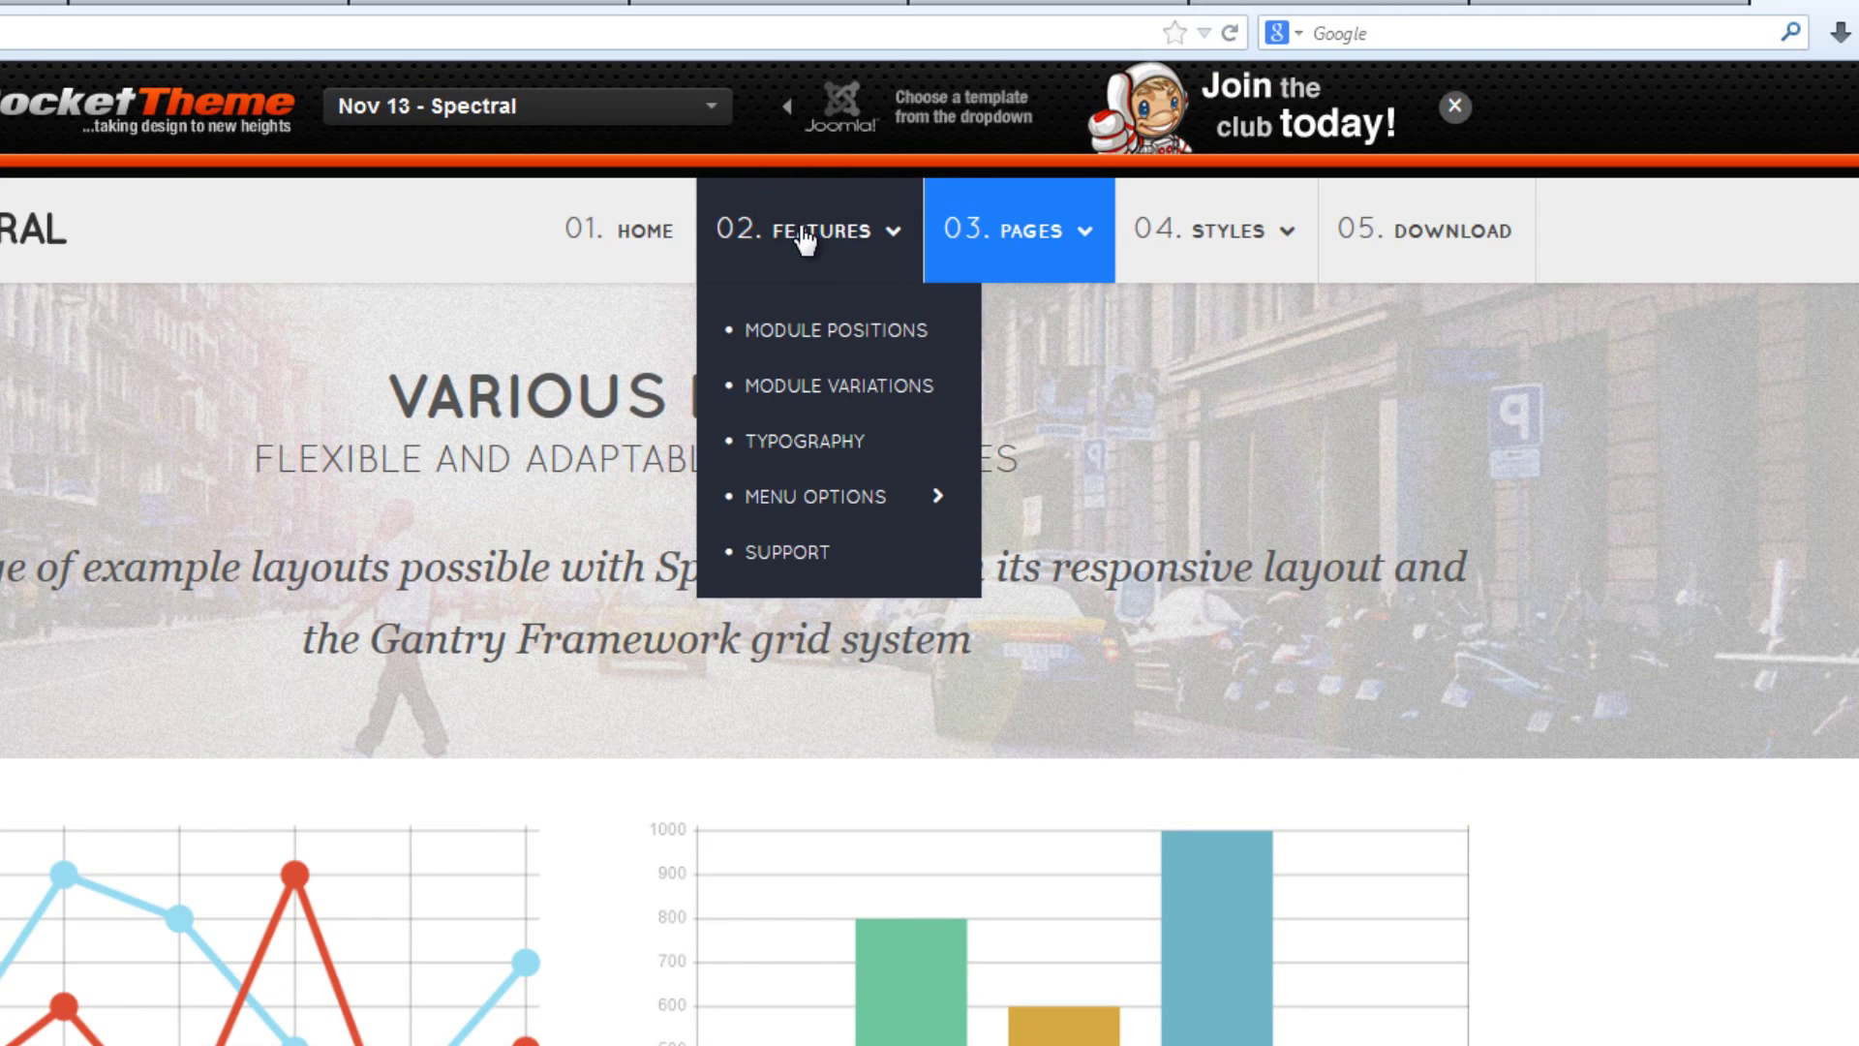
pyautogui.click(812, 339)
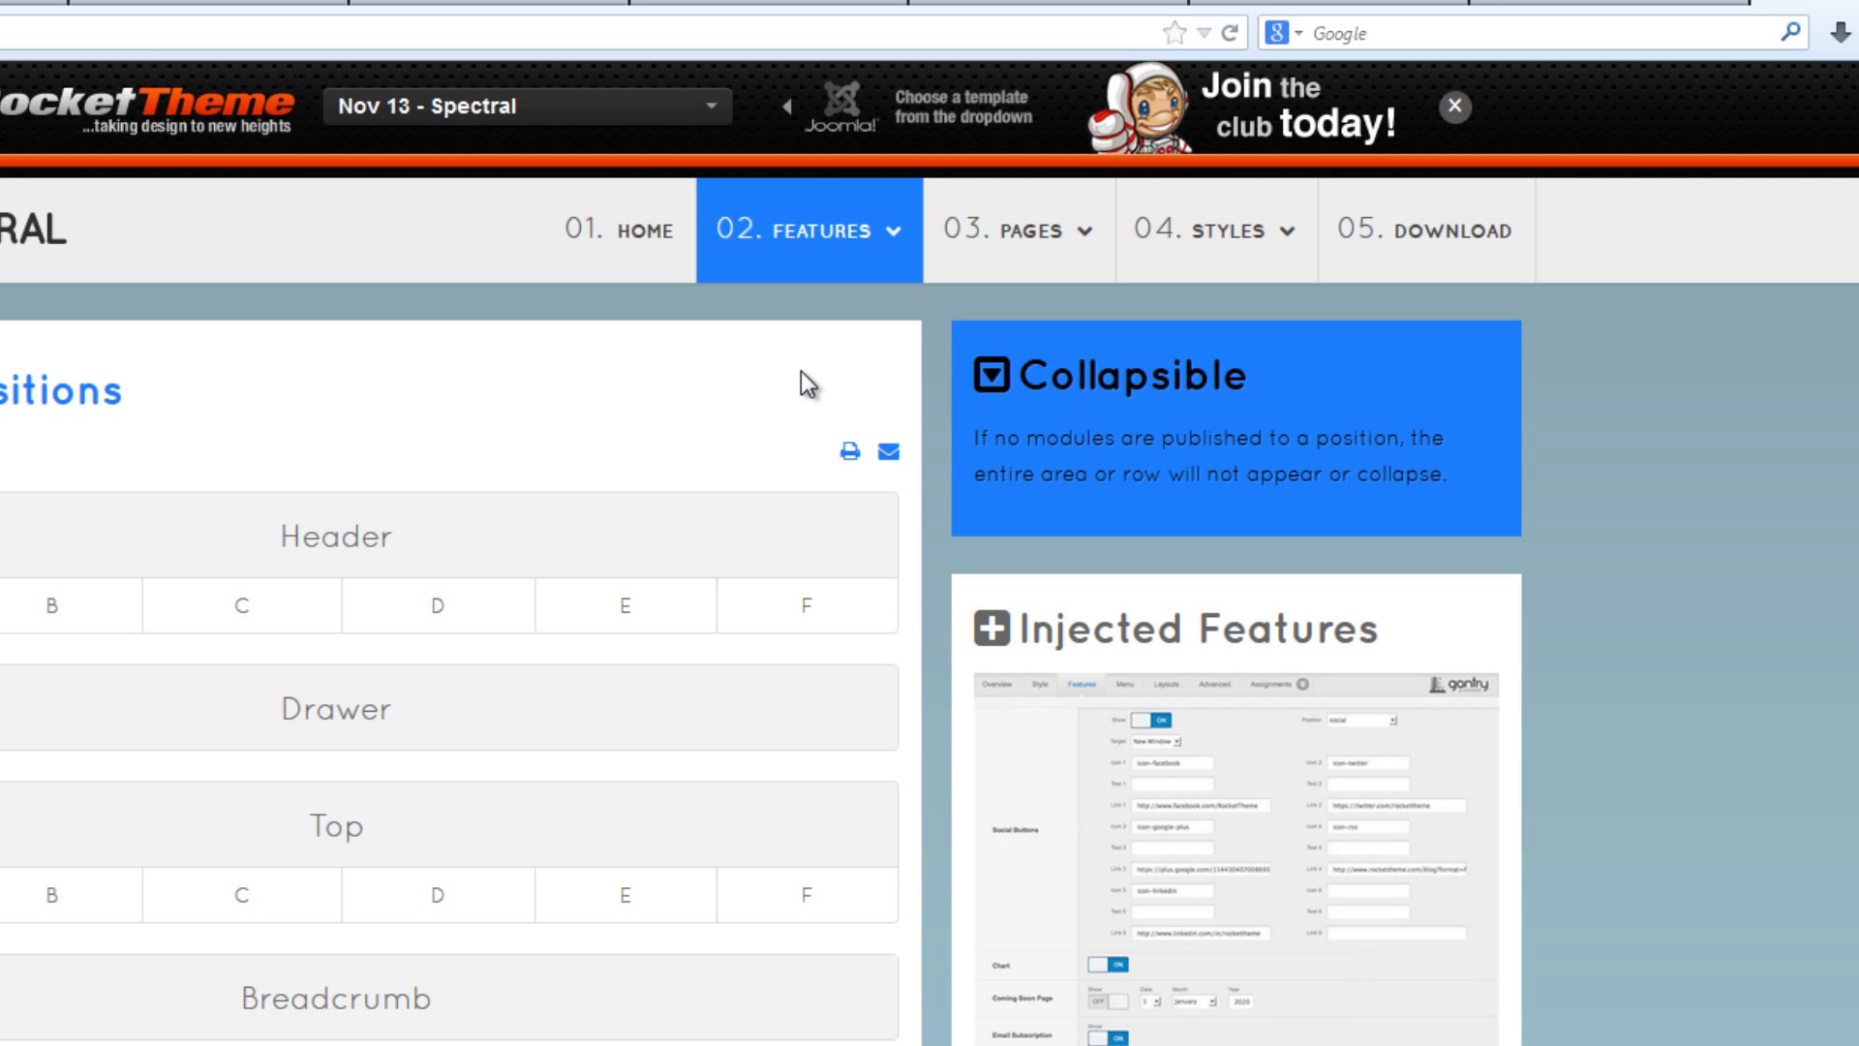
pyautogui.scroll(-5, 580, 677)
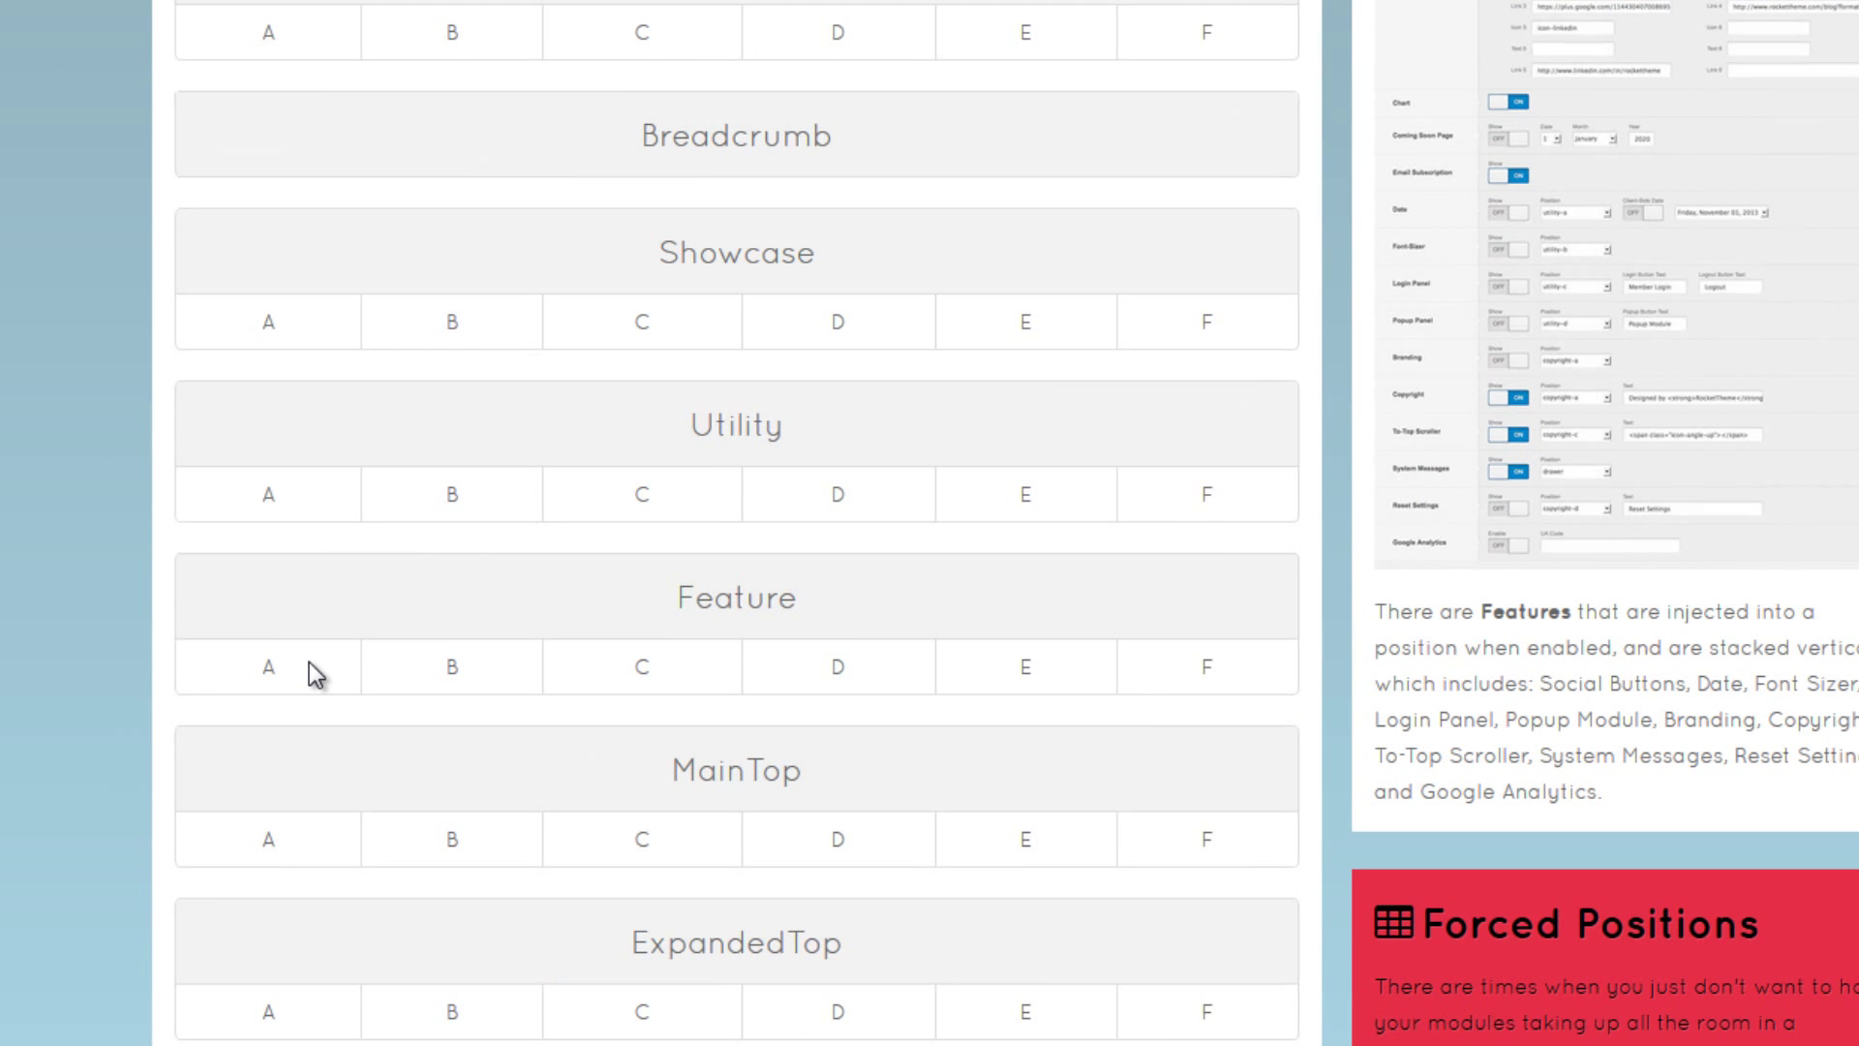
pyautogui.scroll(-9, 310, 664)
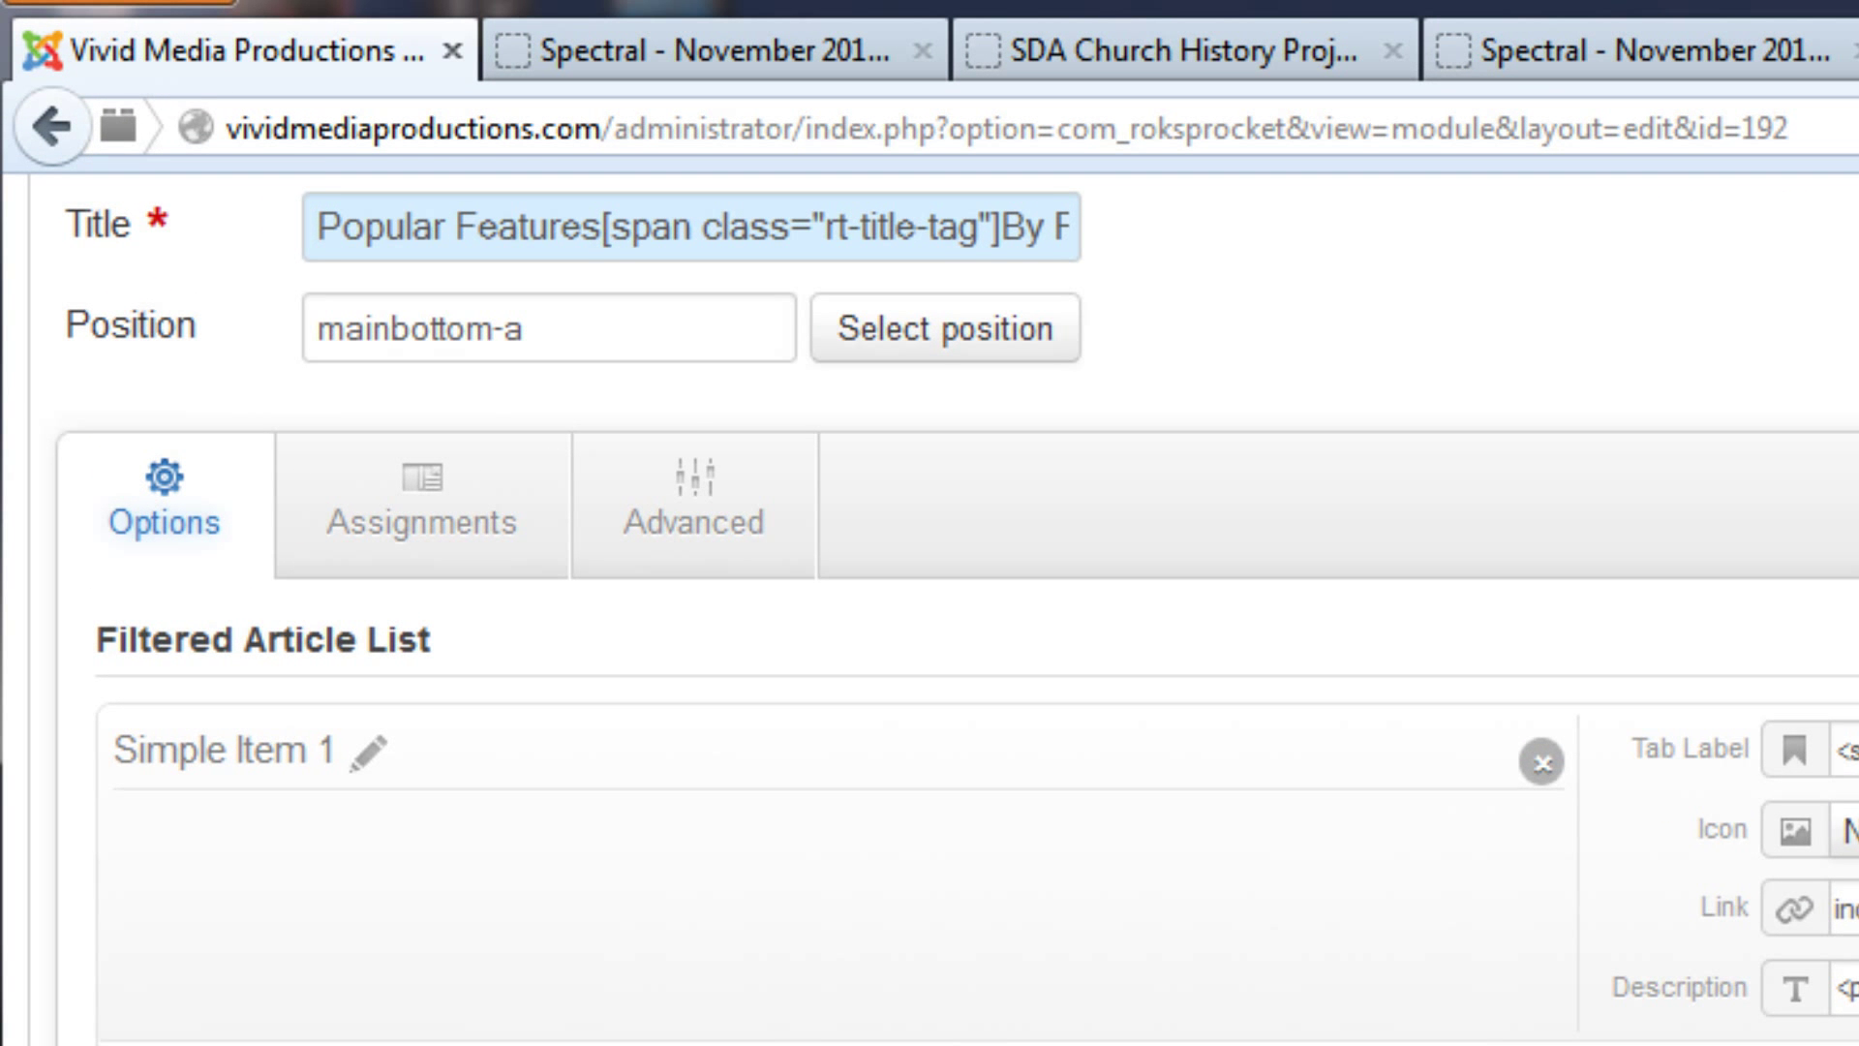
pyautogui.scroll(5, 930, 608)
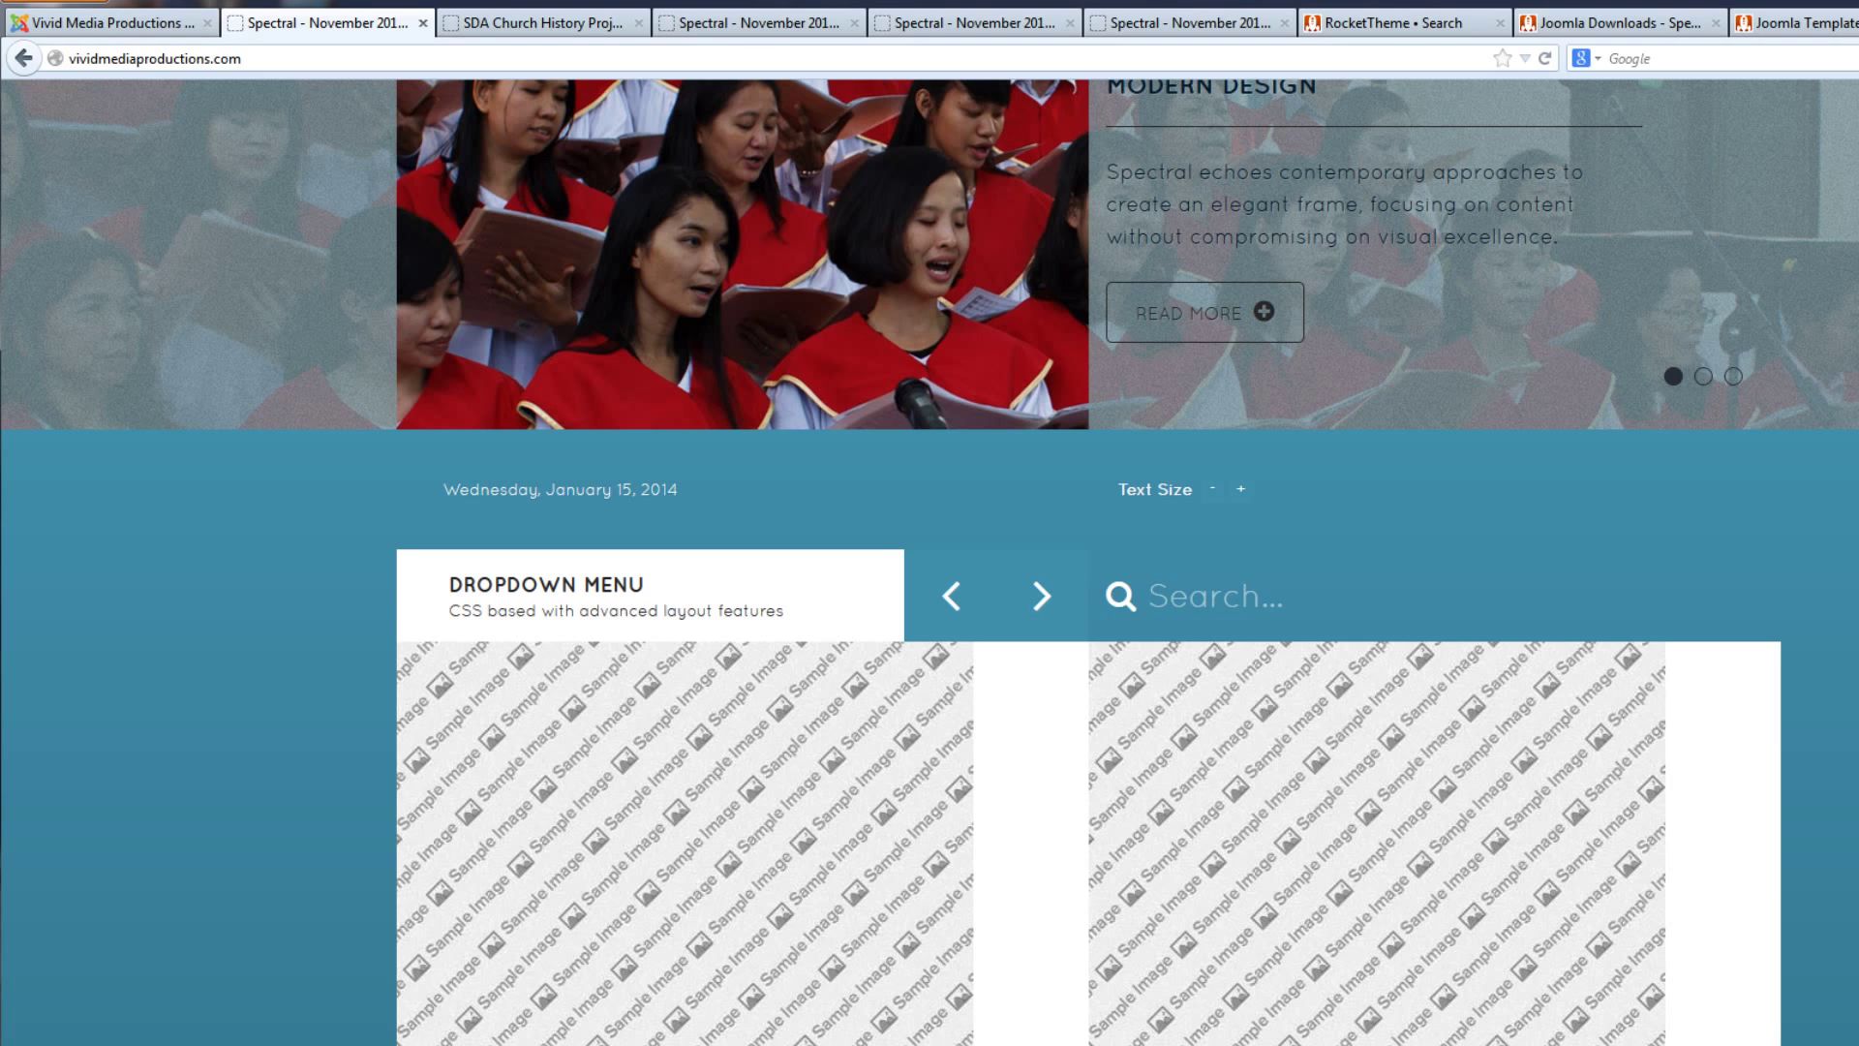
# - Check where the moved Popular Features module sits on the site's home page, and return to the head of the page
pyautogui.scroll(-12, 929, 561)
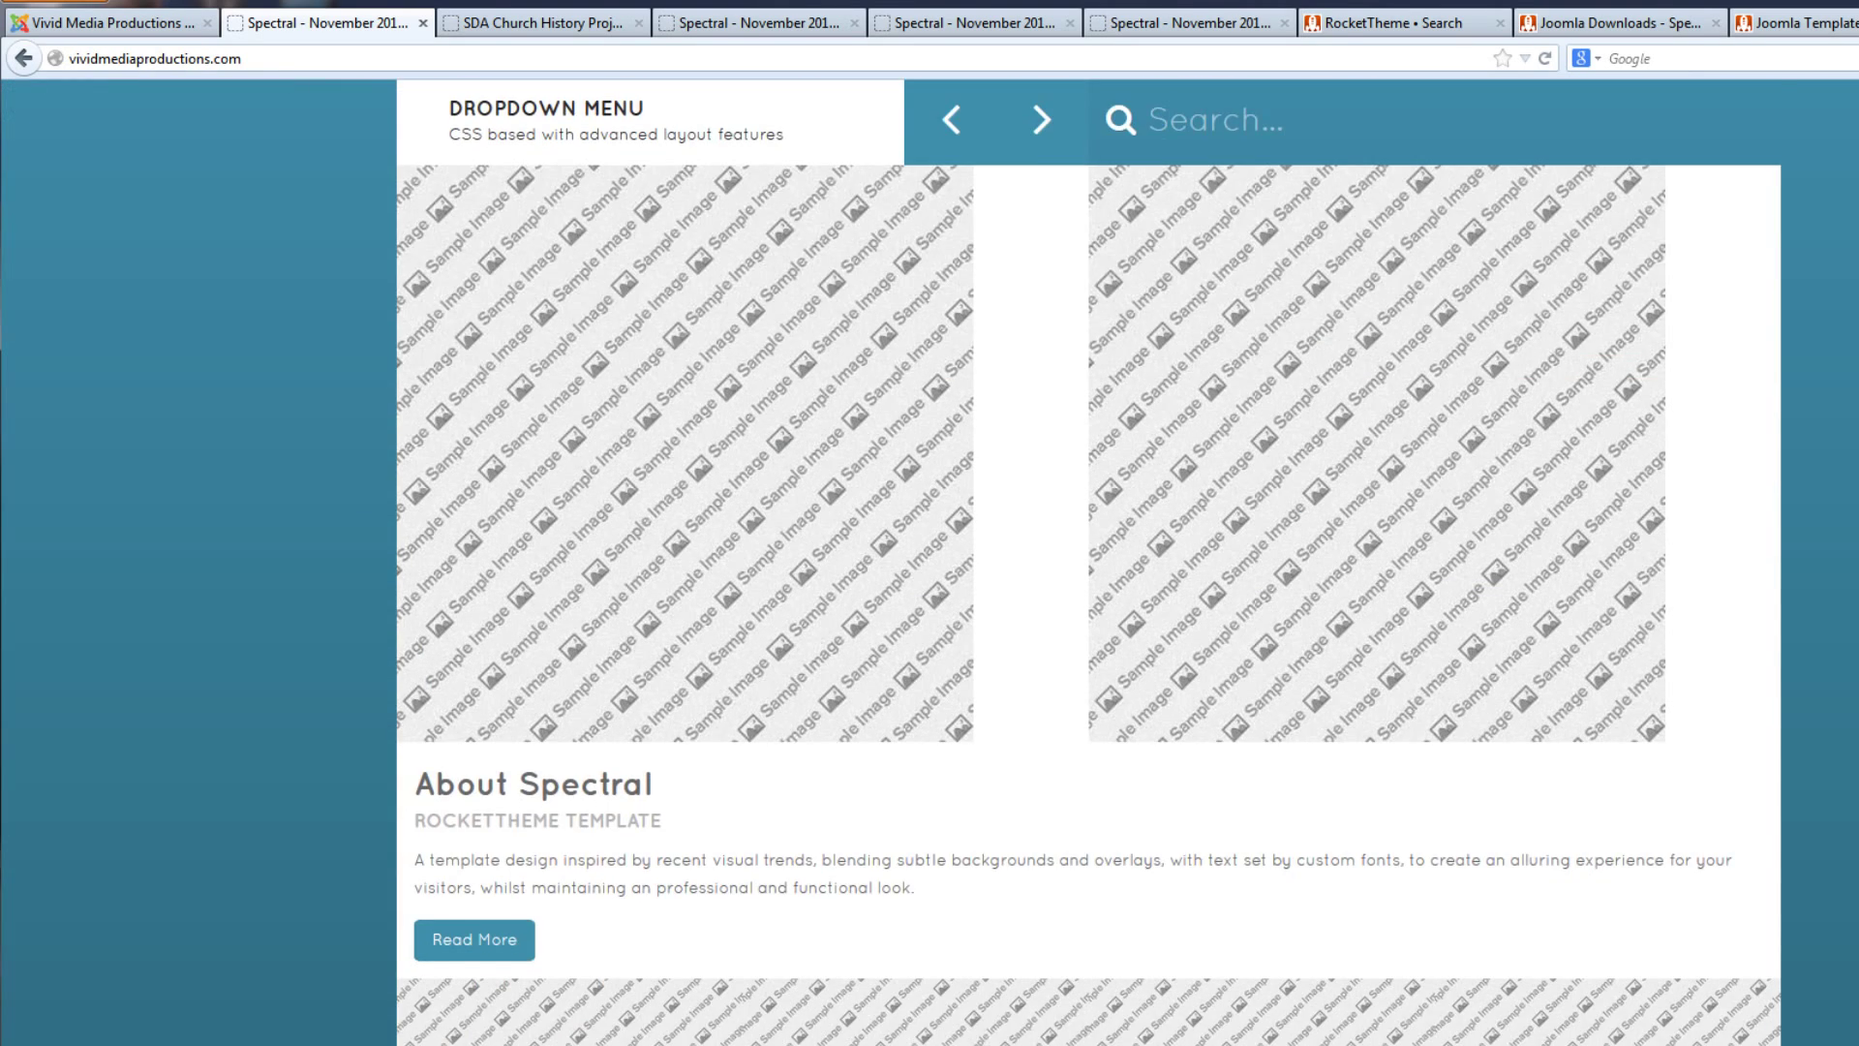
pyautogui.scroll(-8, 930, 561)
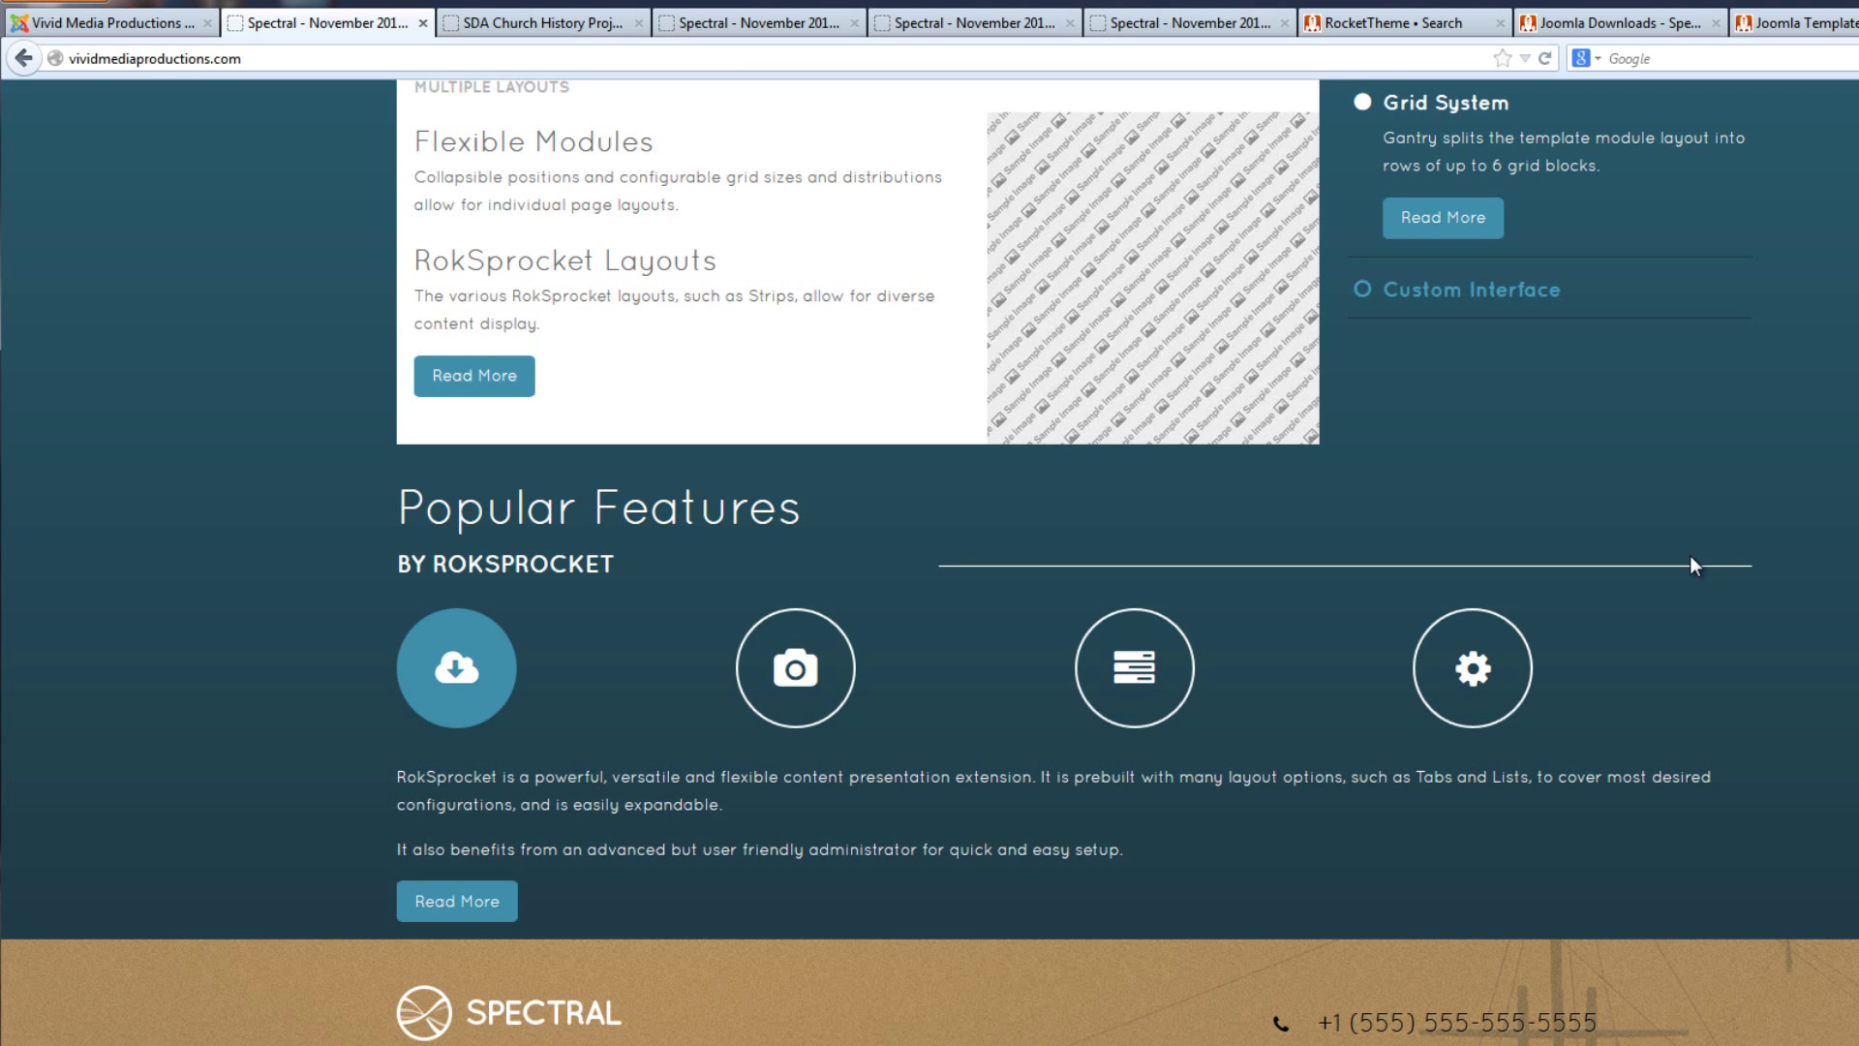
pyautogui.press('Home')
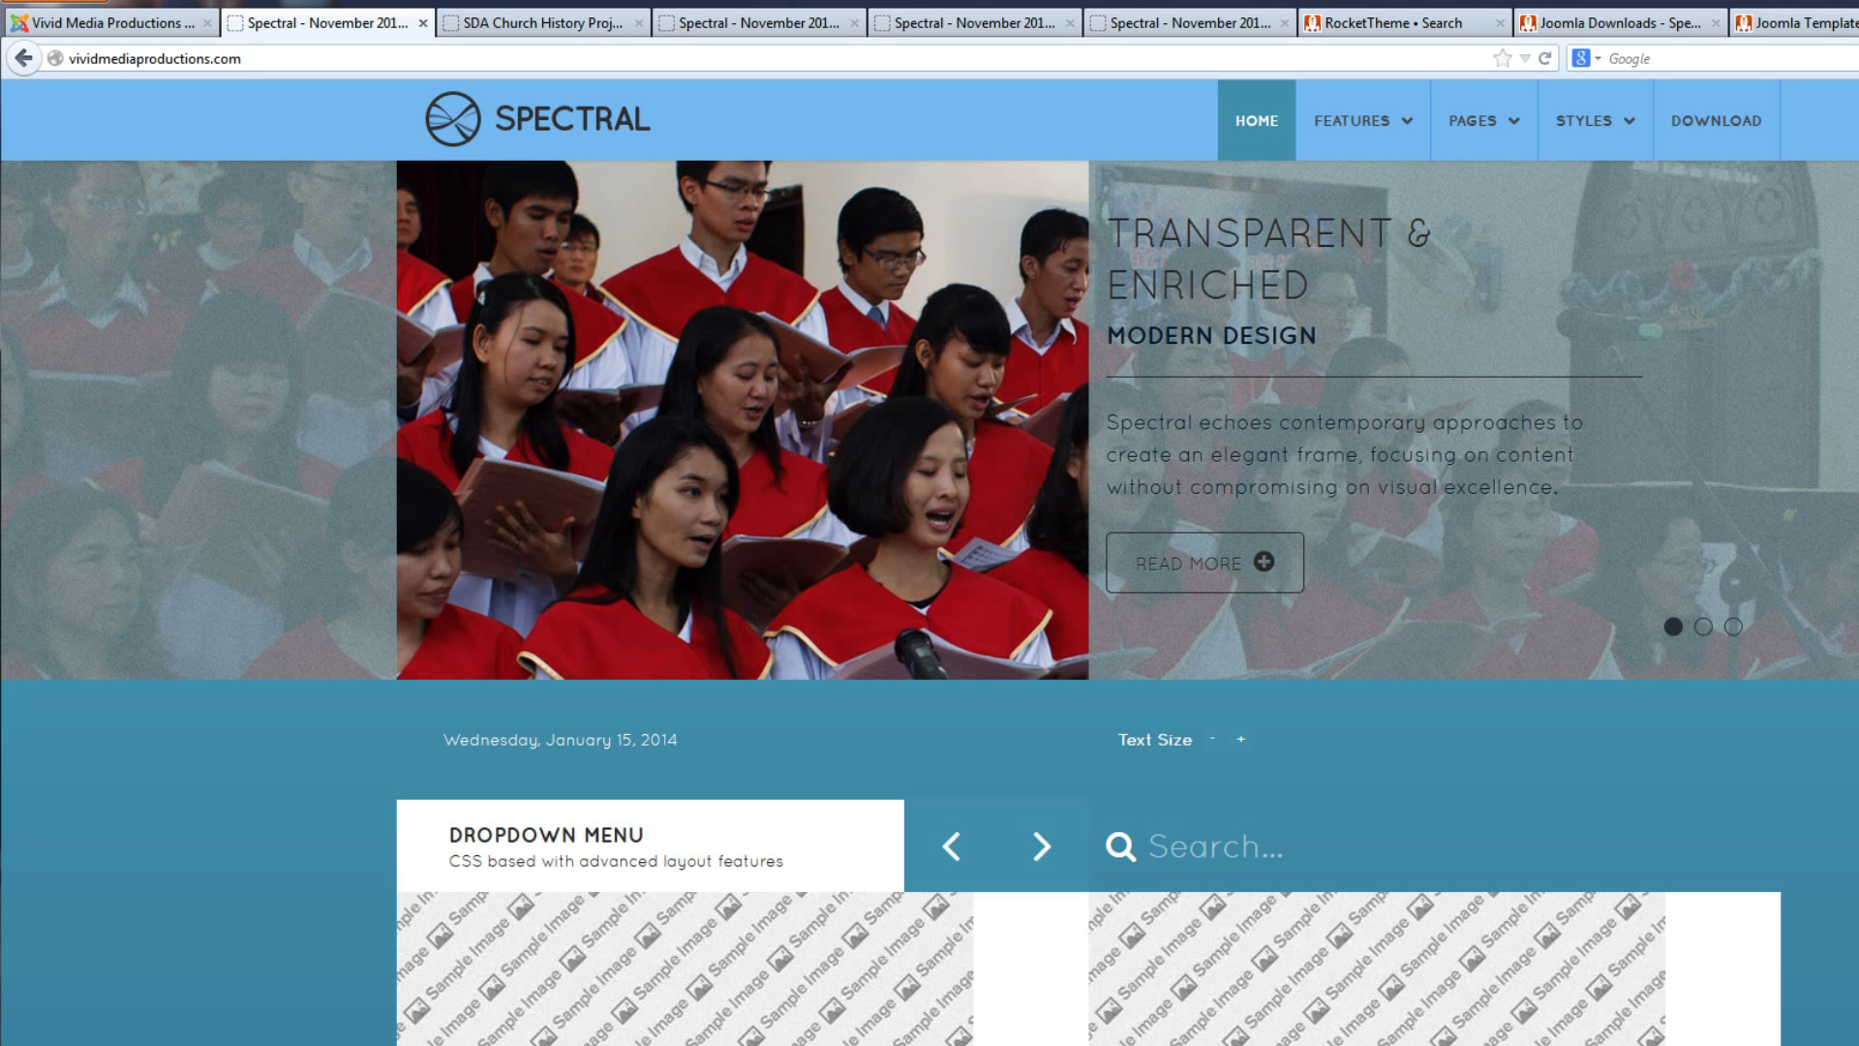
# - Review the full layout of rows on the Spectral demo's Module Positions page, from Header through Analytics
pyautogui.hotkey('ctrl', 'Tab')
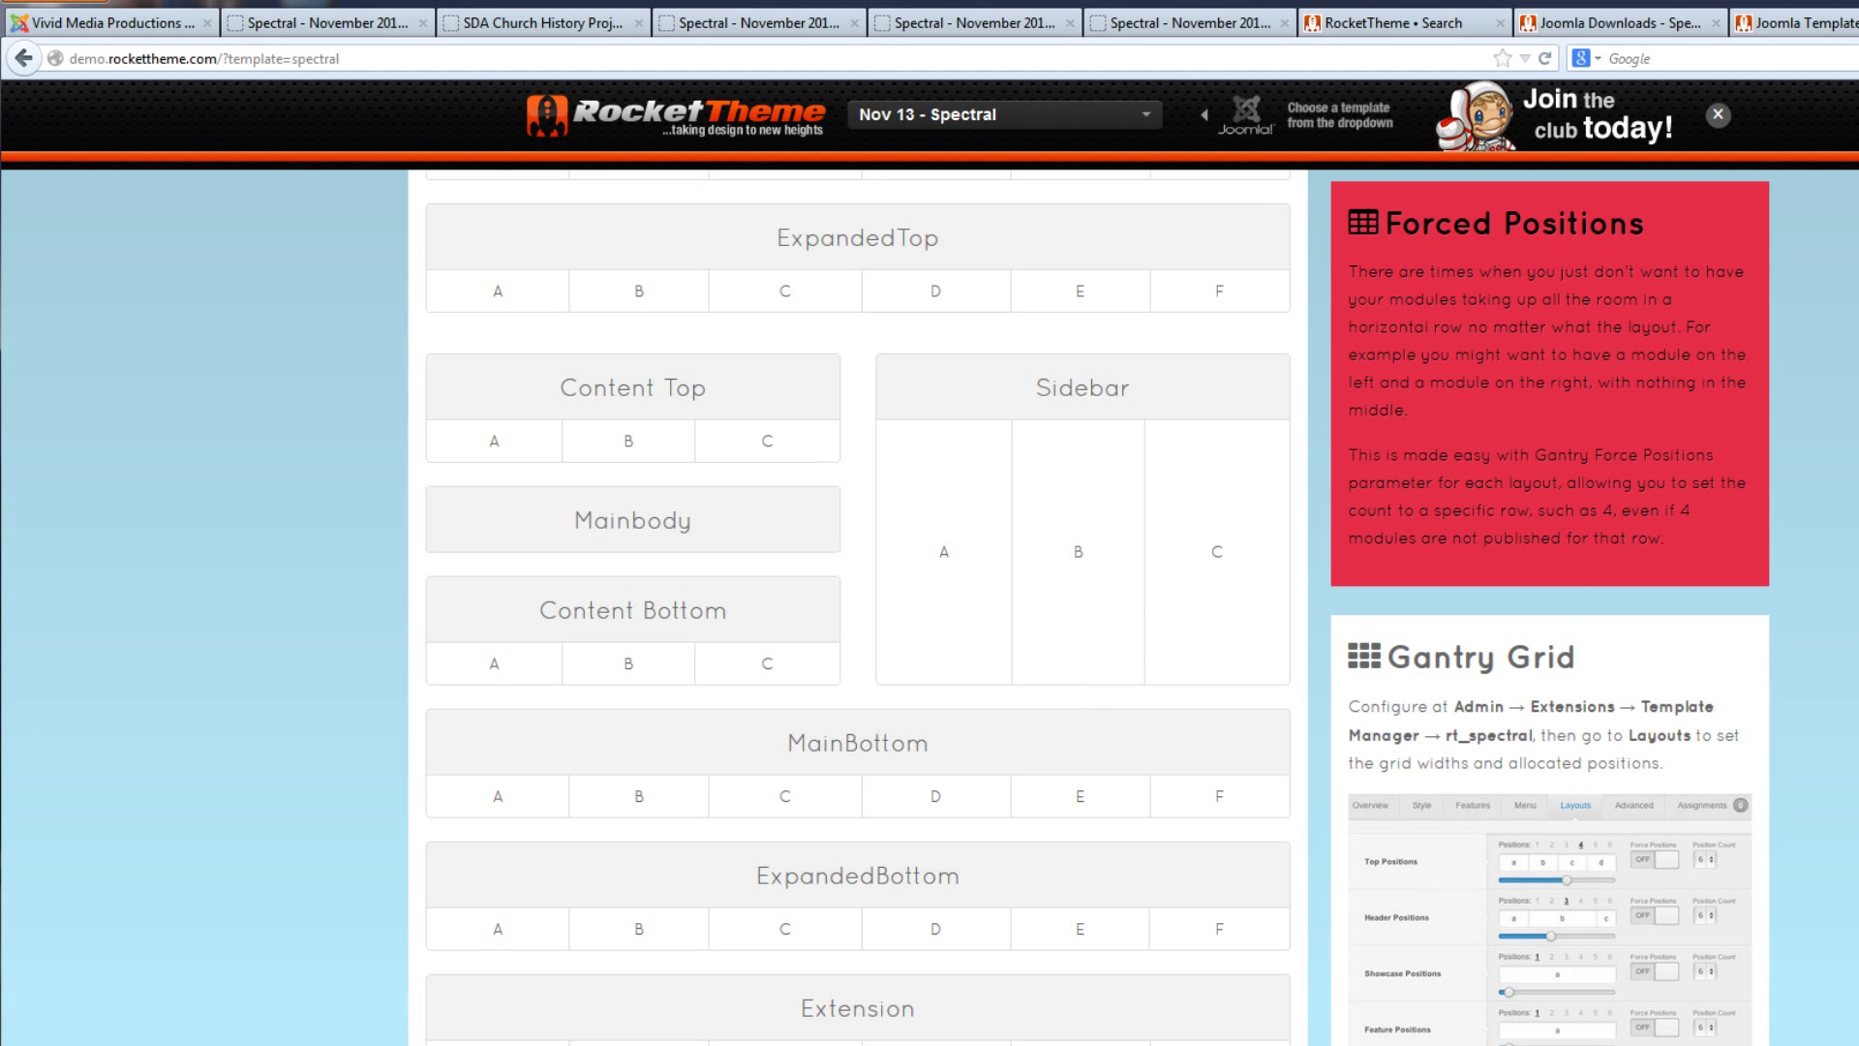
pyautogui.scroll(-9, 929, 607)
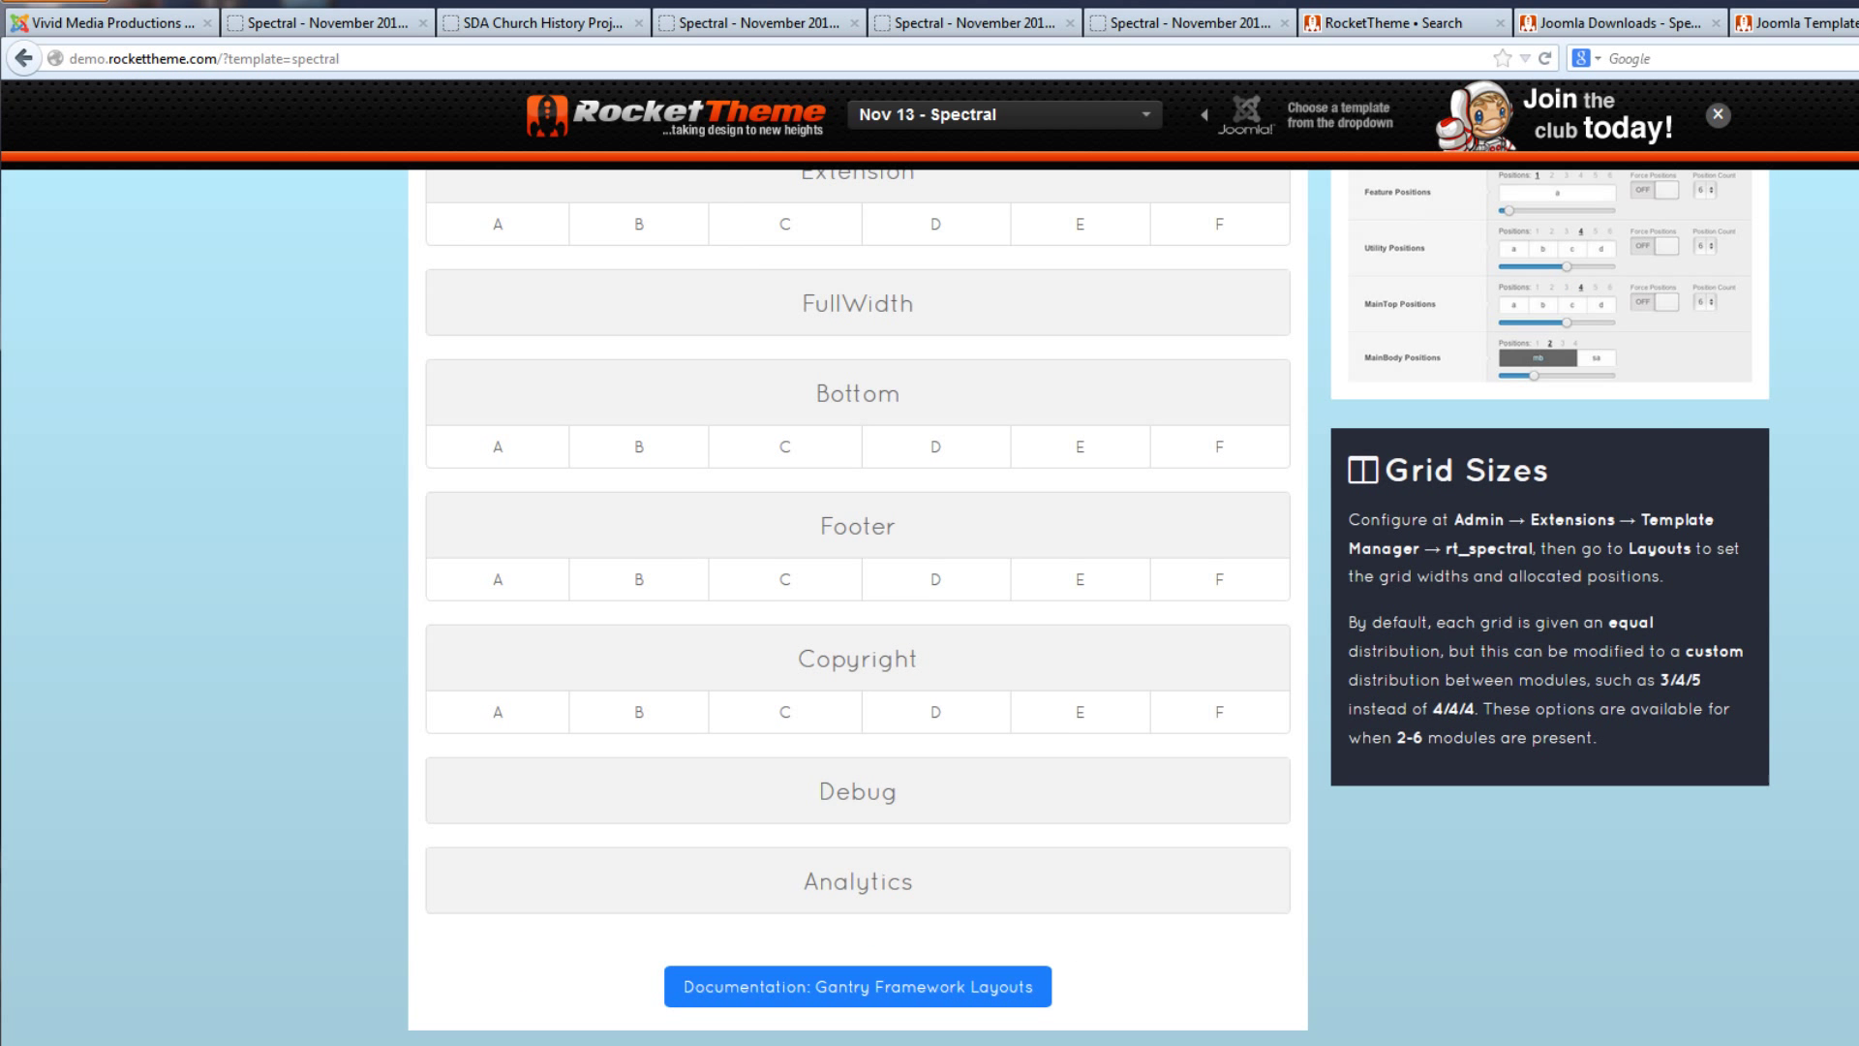
pyautogui.scroll(10, 929, 607)
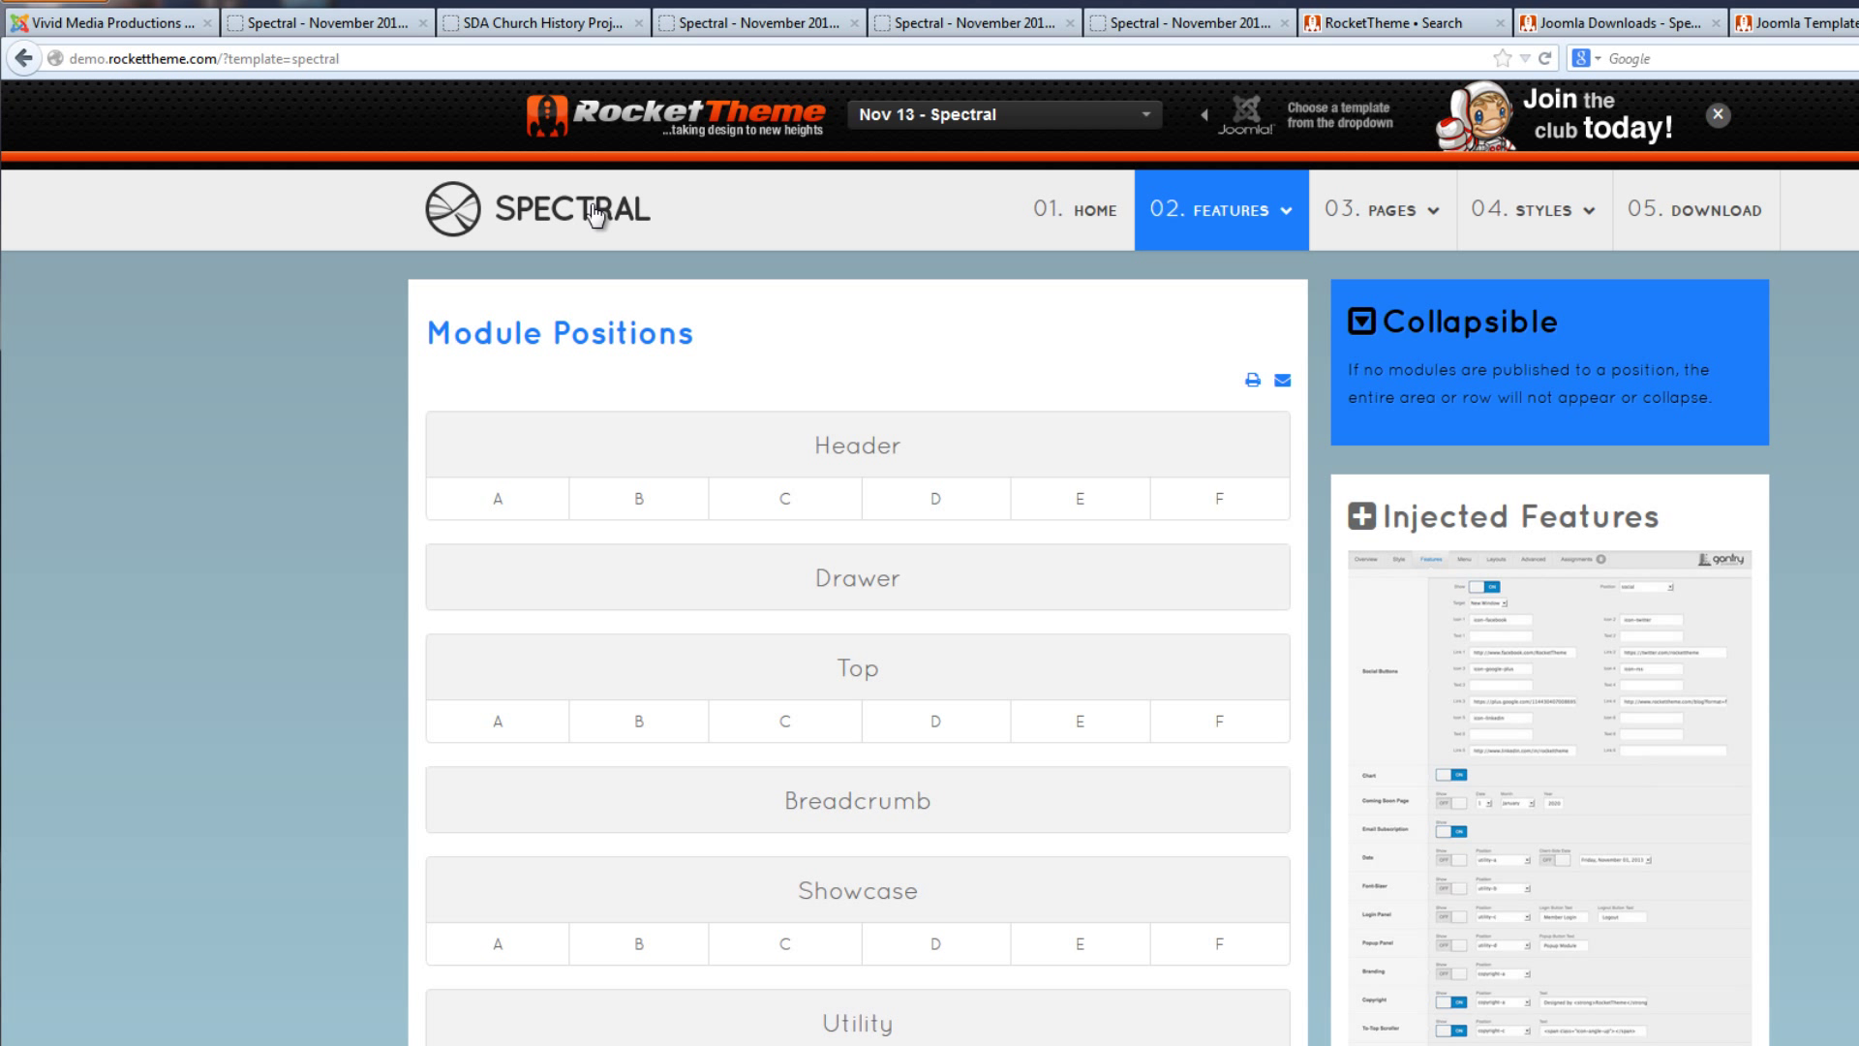
# - Return to the Popular Features module in the administration and browse its list of available rt_spectral positions
pyautogui.click(150, 31)
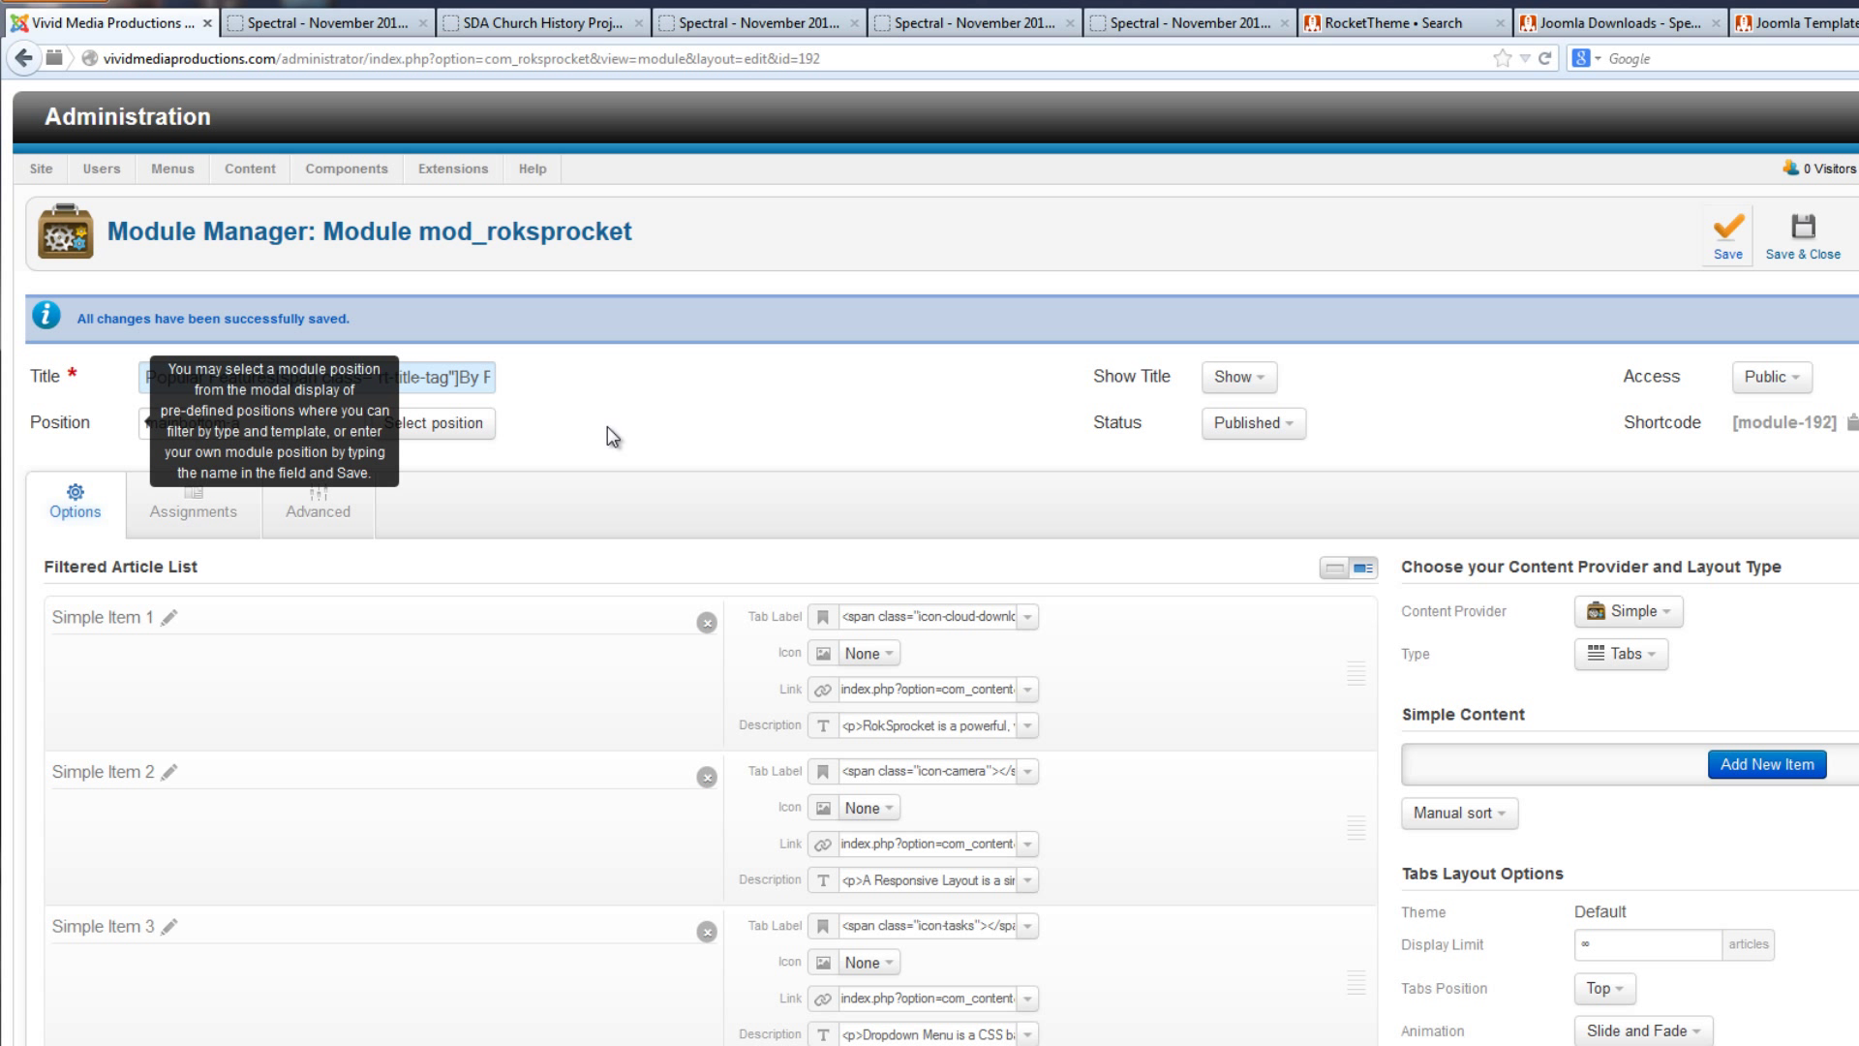
pyautogui.click(459, 432)
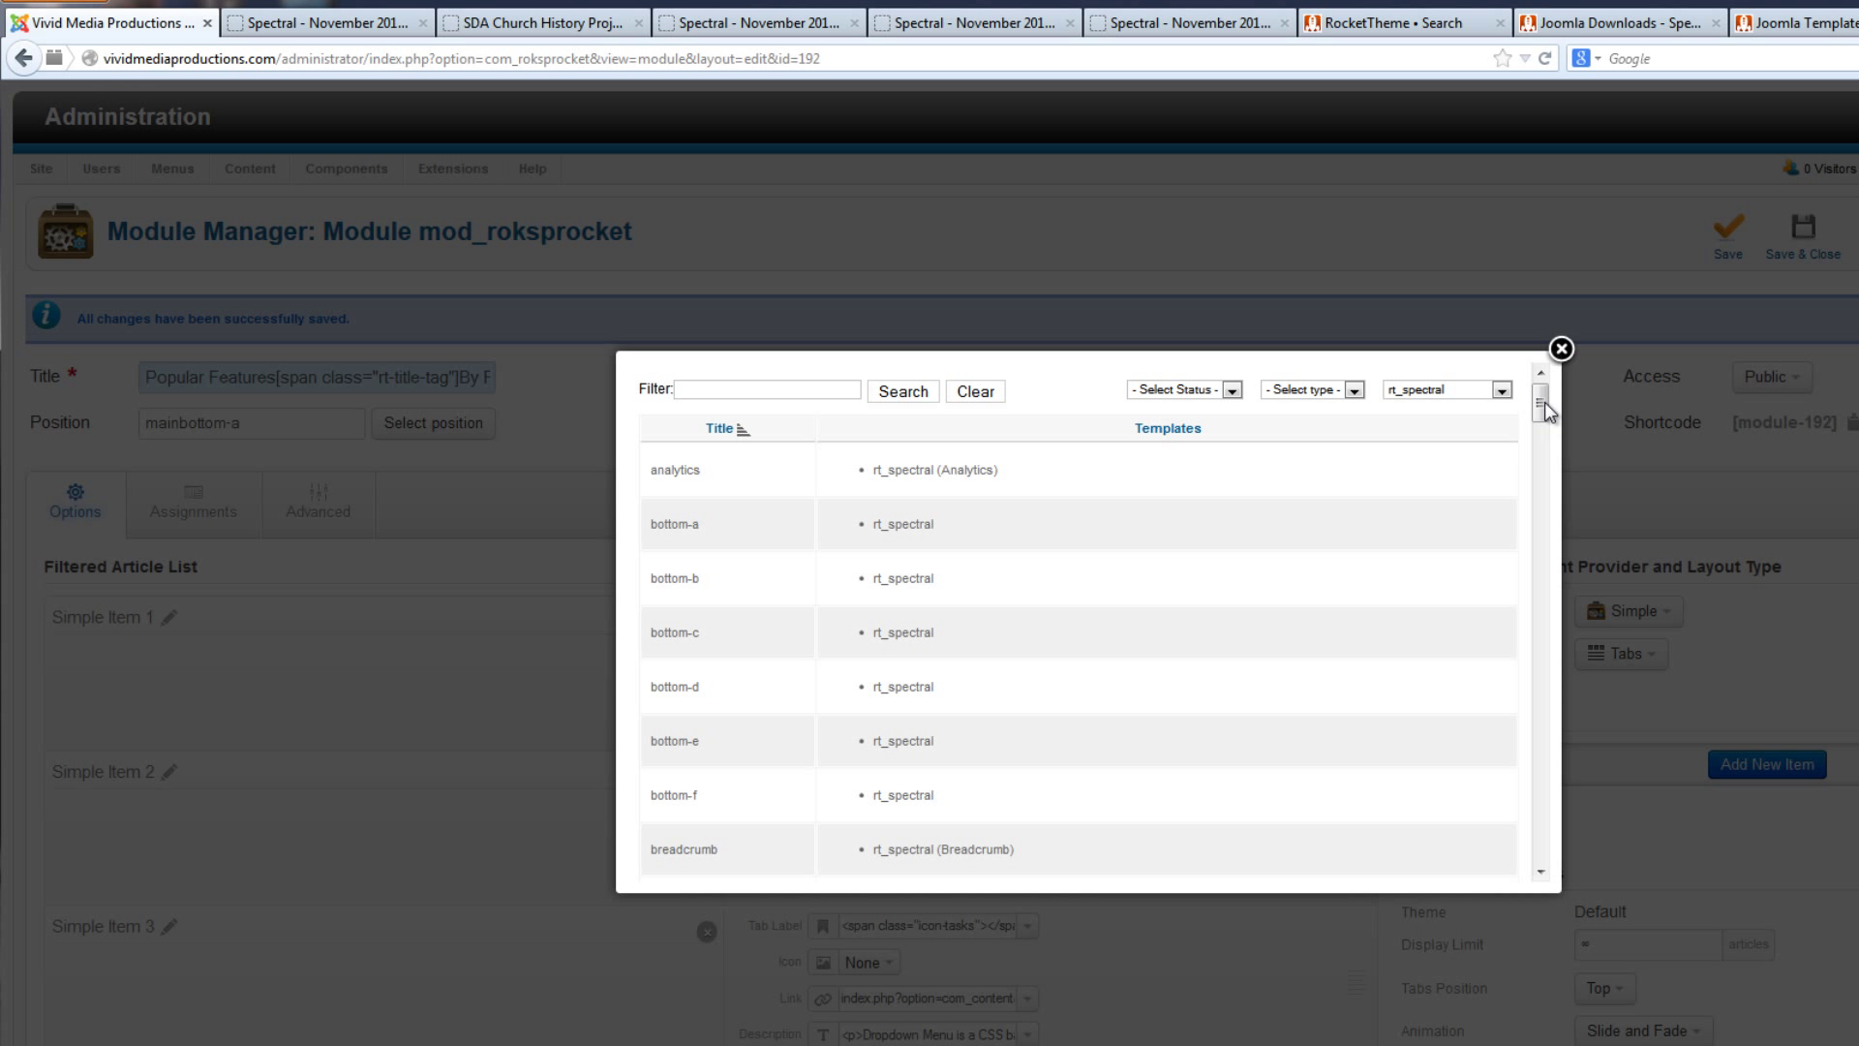
pyautogui.moveTo(1539, 402); pyautogui.dragTo(1540, 531)
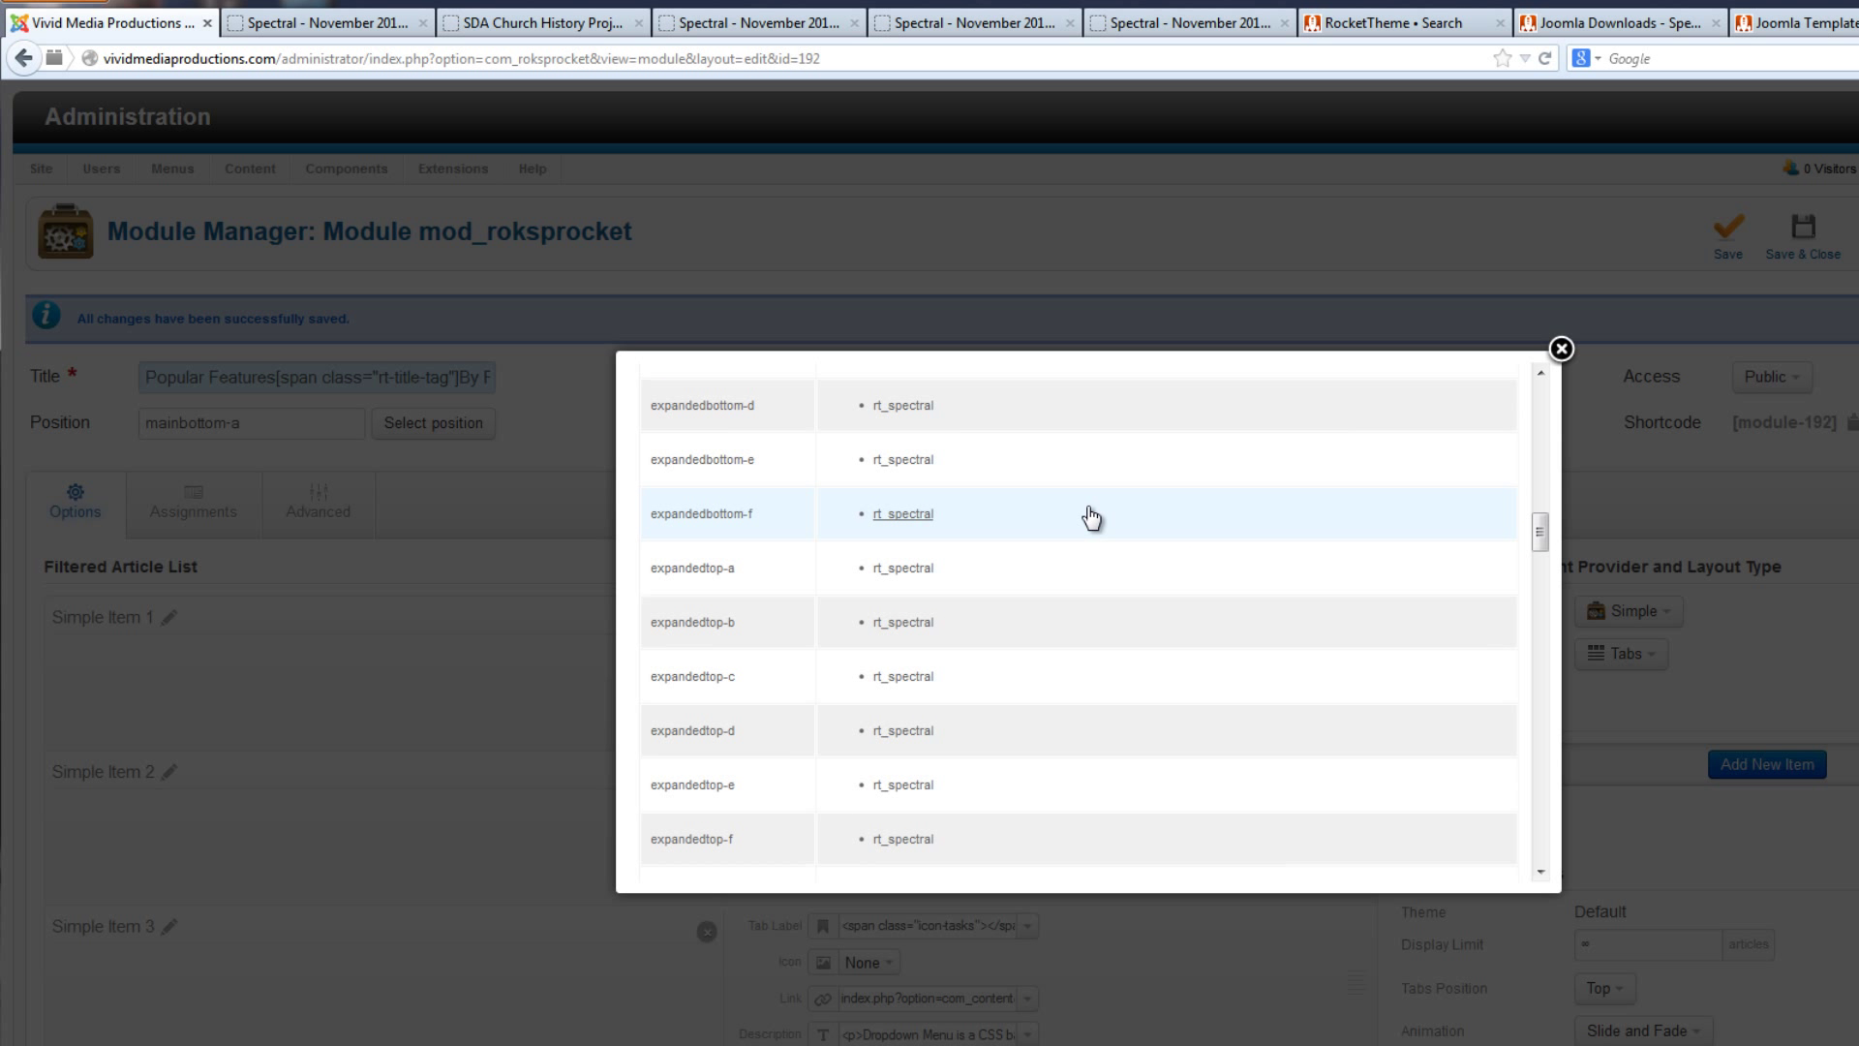